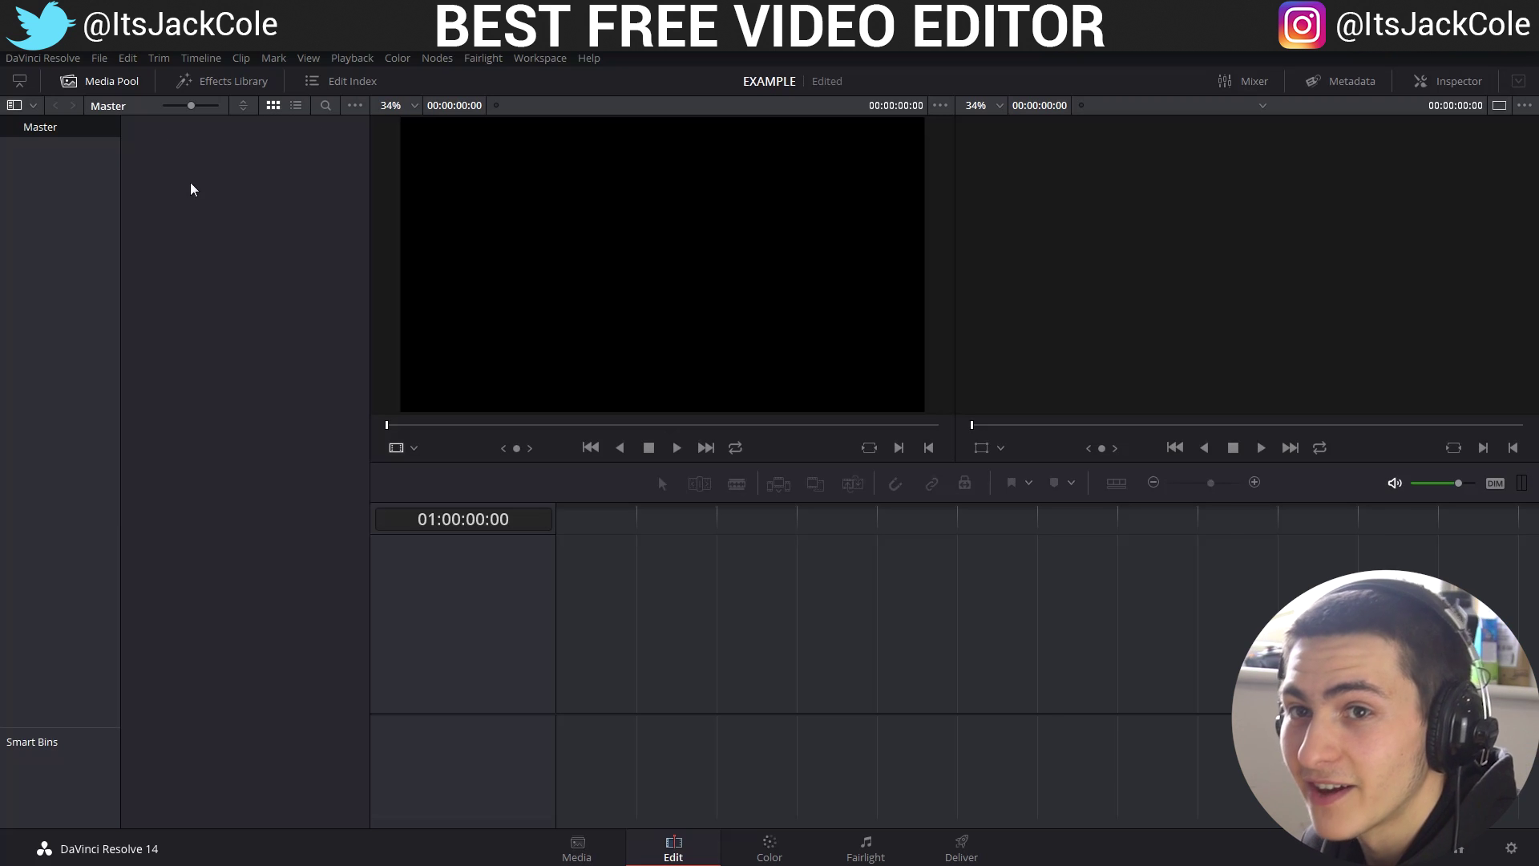
Toggle the Media Pool and the Effects Library to look at them, leaving only the Media Pool open
click(96, 82)
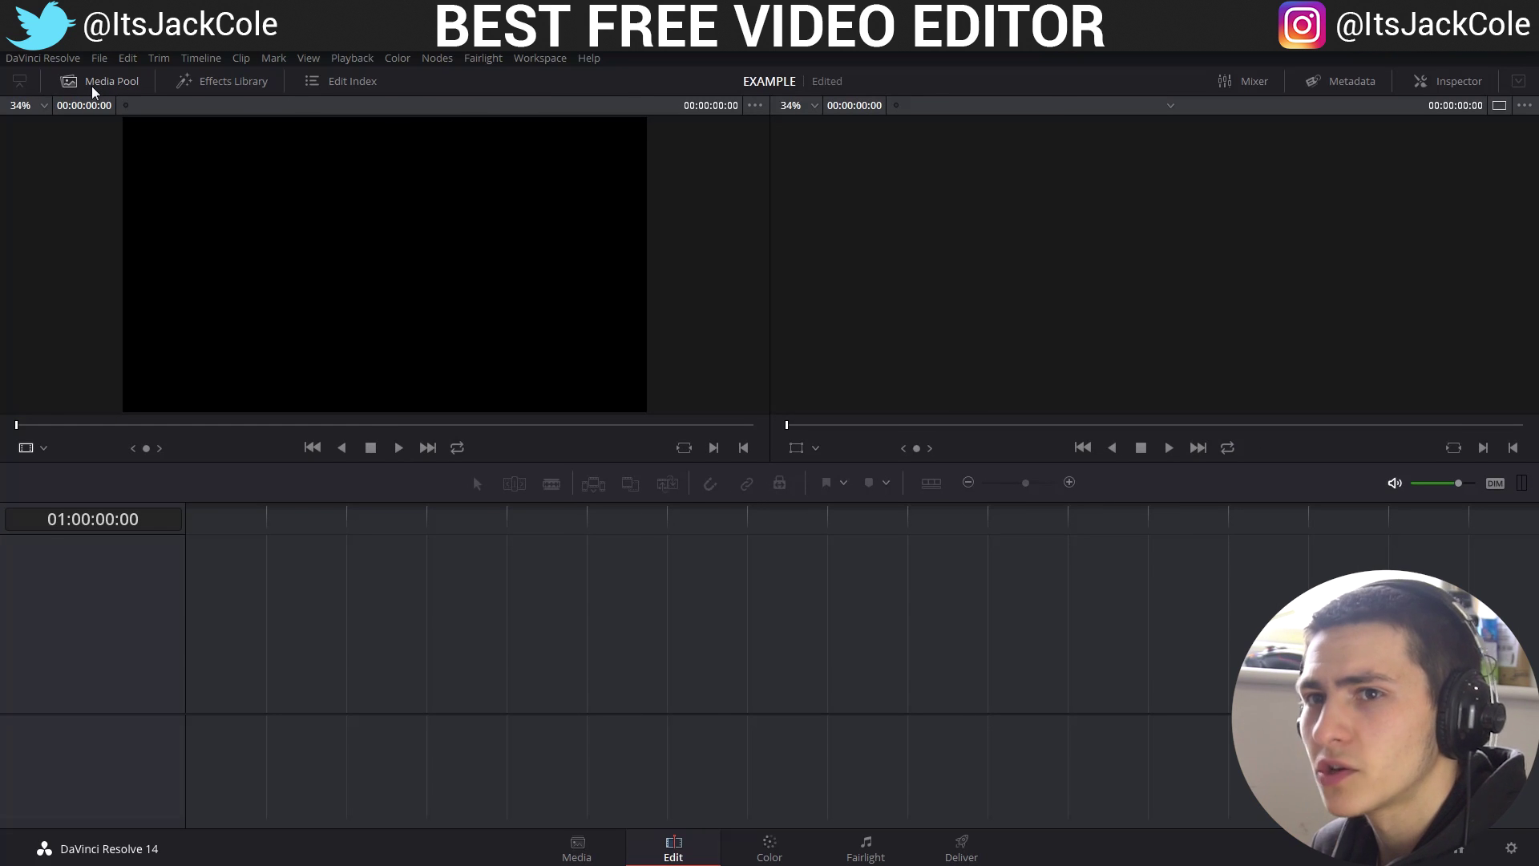
click(91, 85)
click(258, 87)
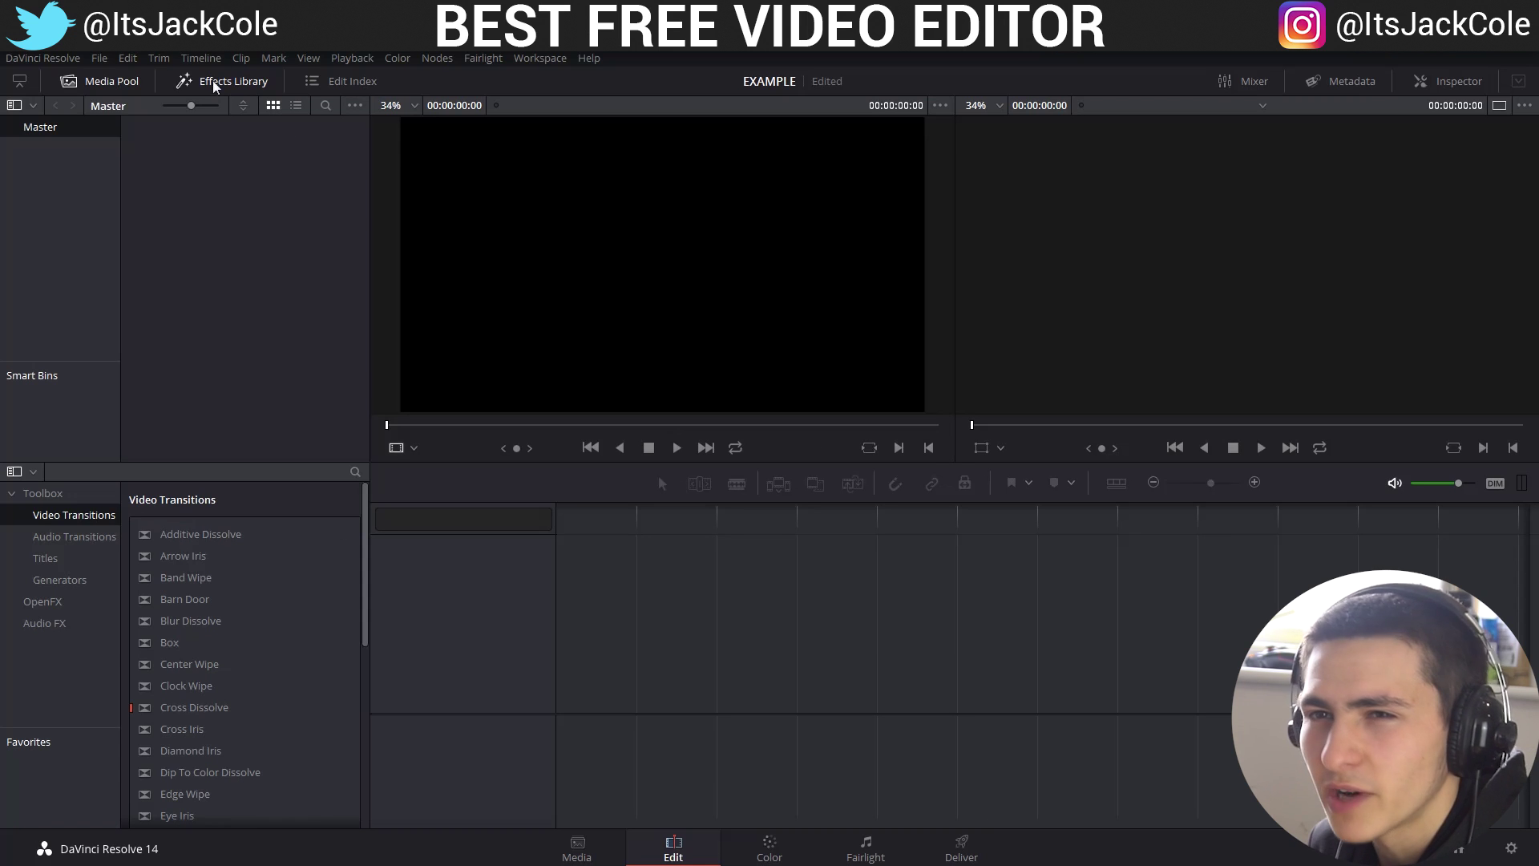
click(238, 91)
click(117, 89)
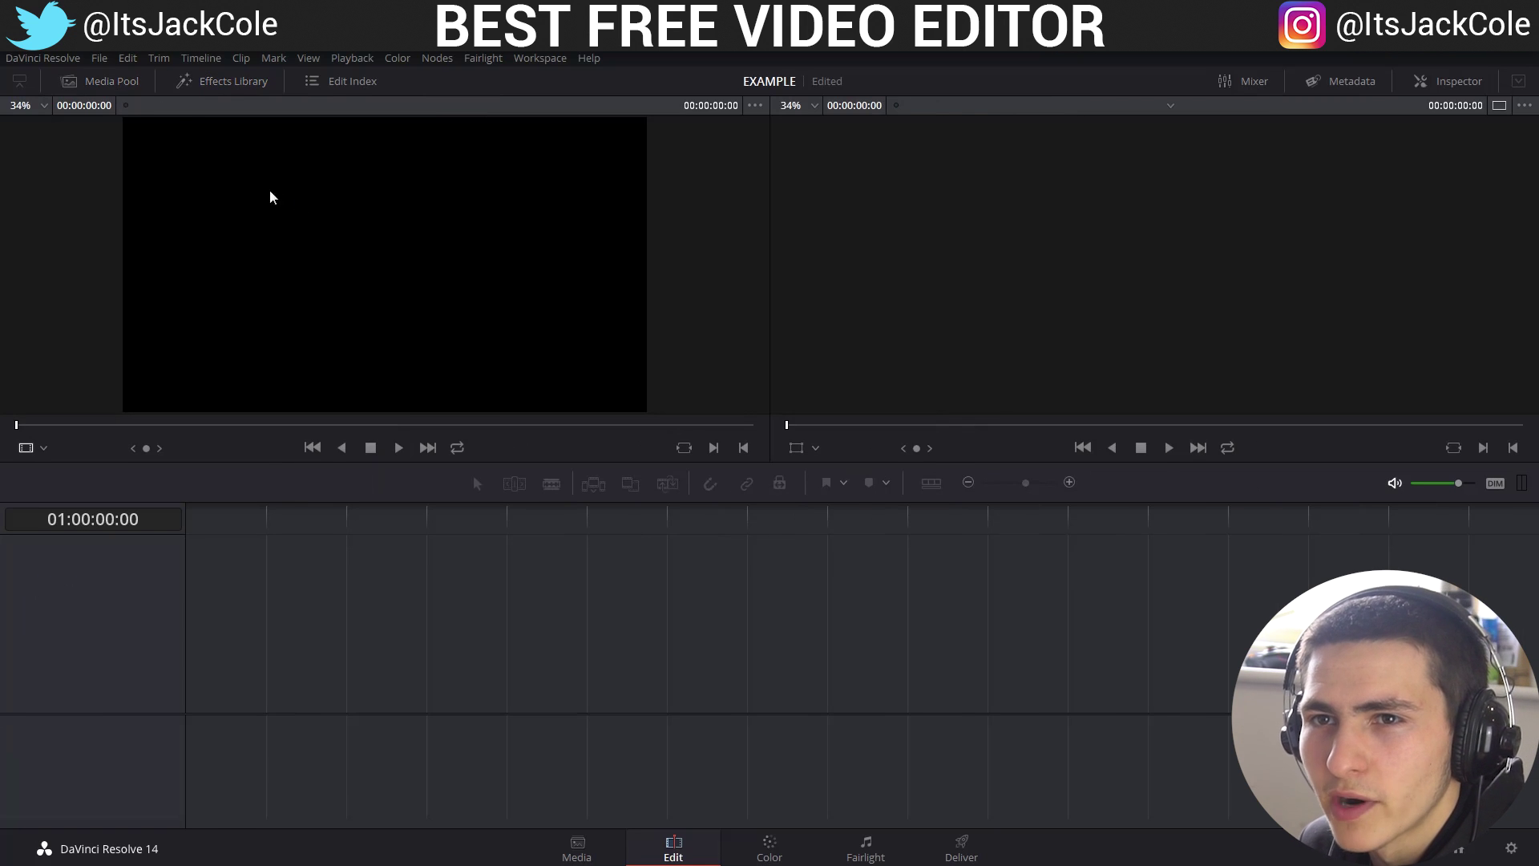
click(118, 79)
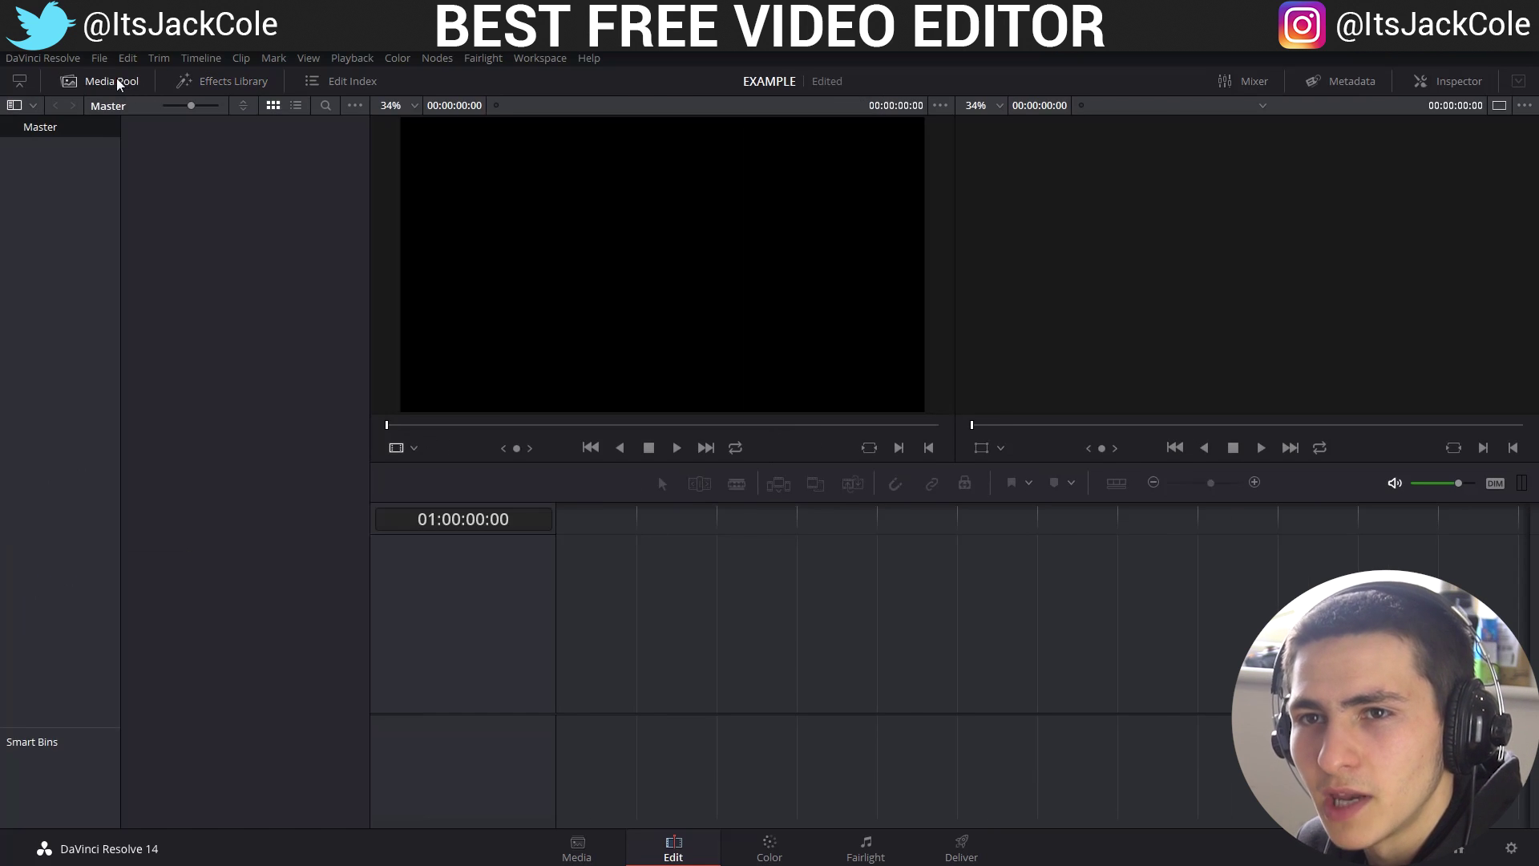
Import clips MAH02013 to MAH02018 from TQ9 > EXAMPLE > Sequence on the F: drive, changing the timeline frame rate to match
right_click(59, 164)
click(152, 286)
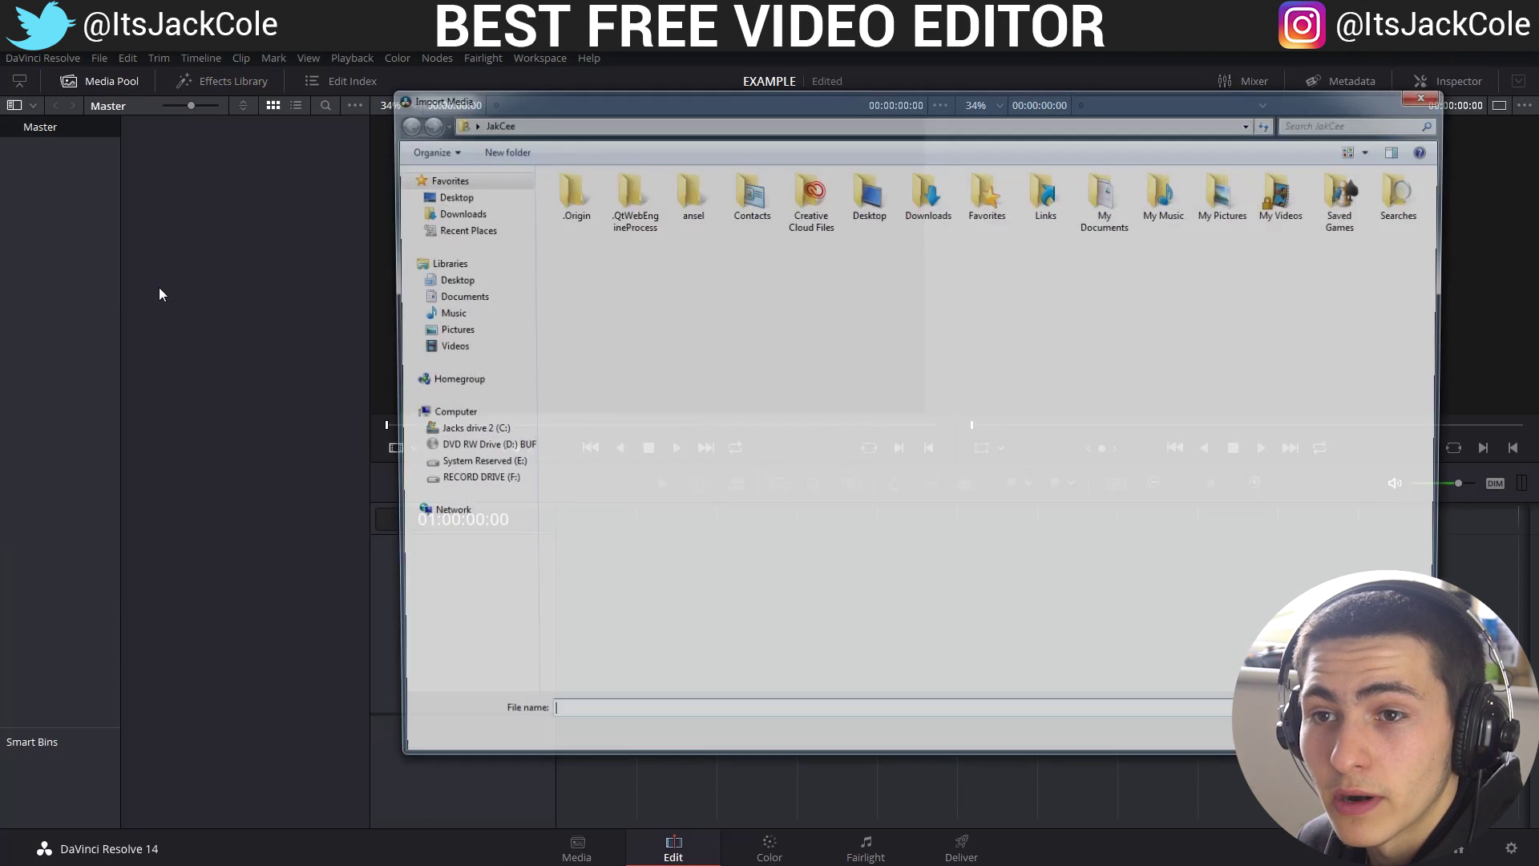
click(482, 481)
double_click(618, 501)
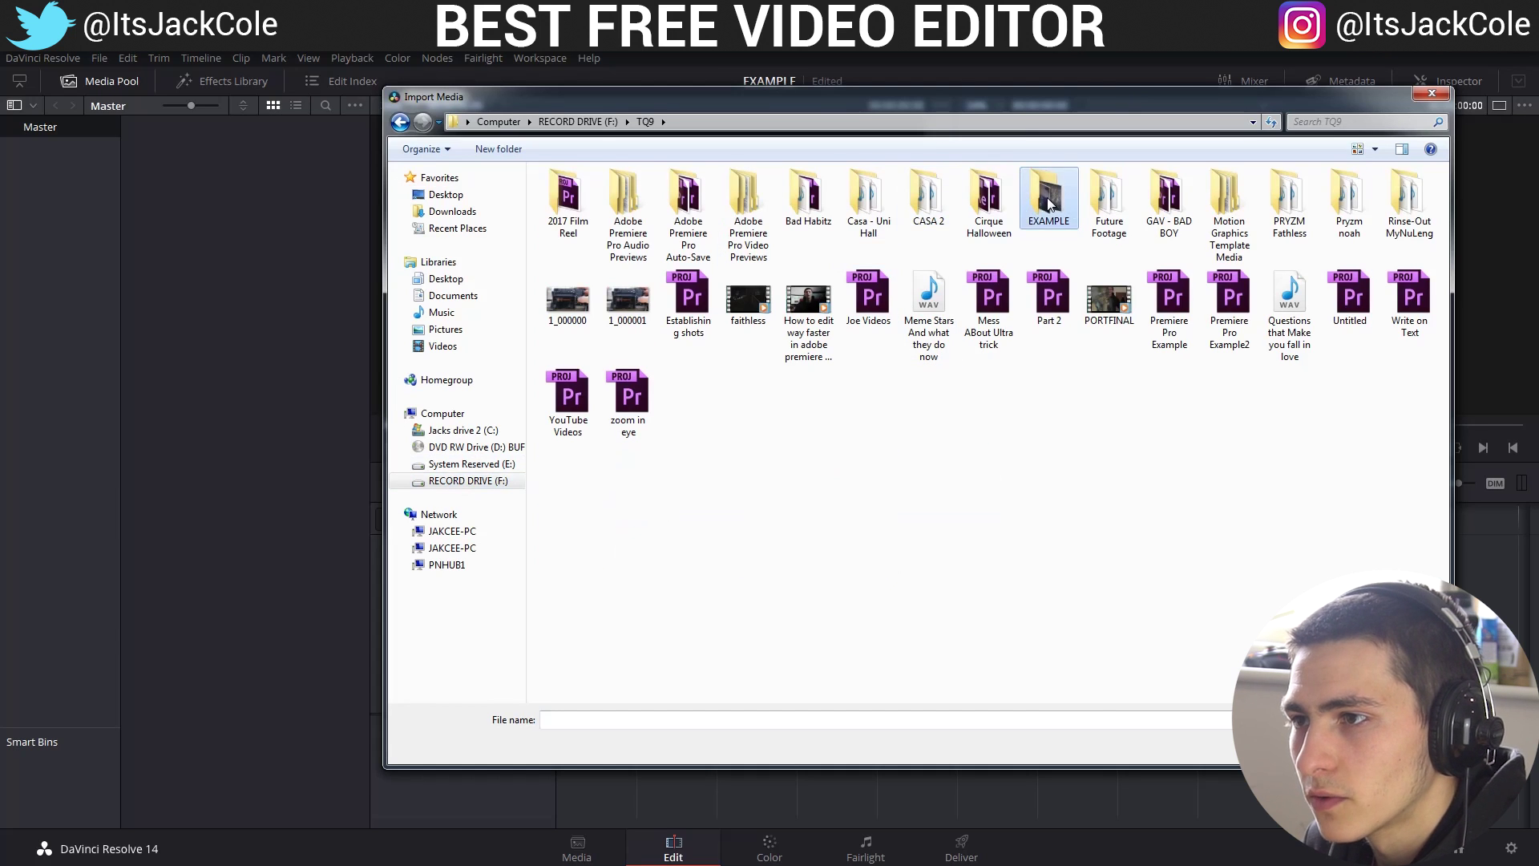
double_click(1049, 204)
double_click(581, 218)
drag(1132, 377, 575, 242)
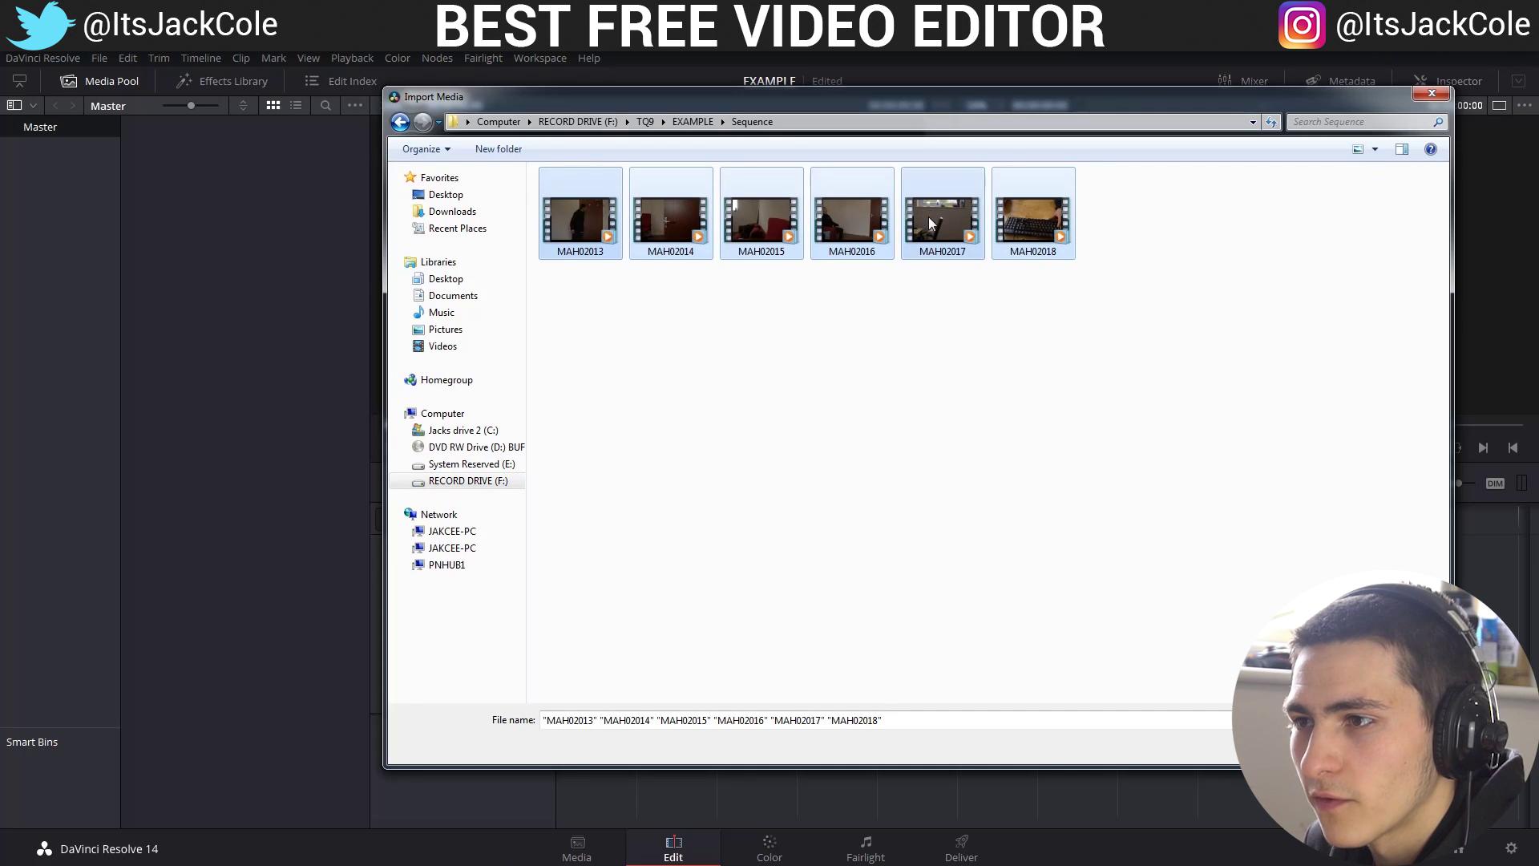
key(Return)
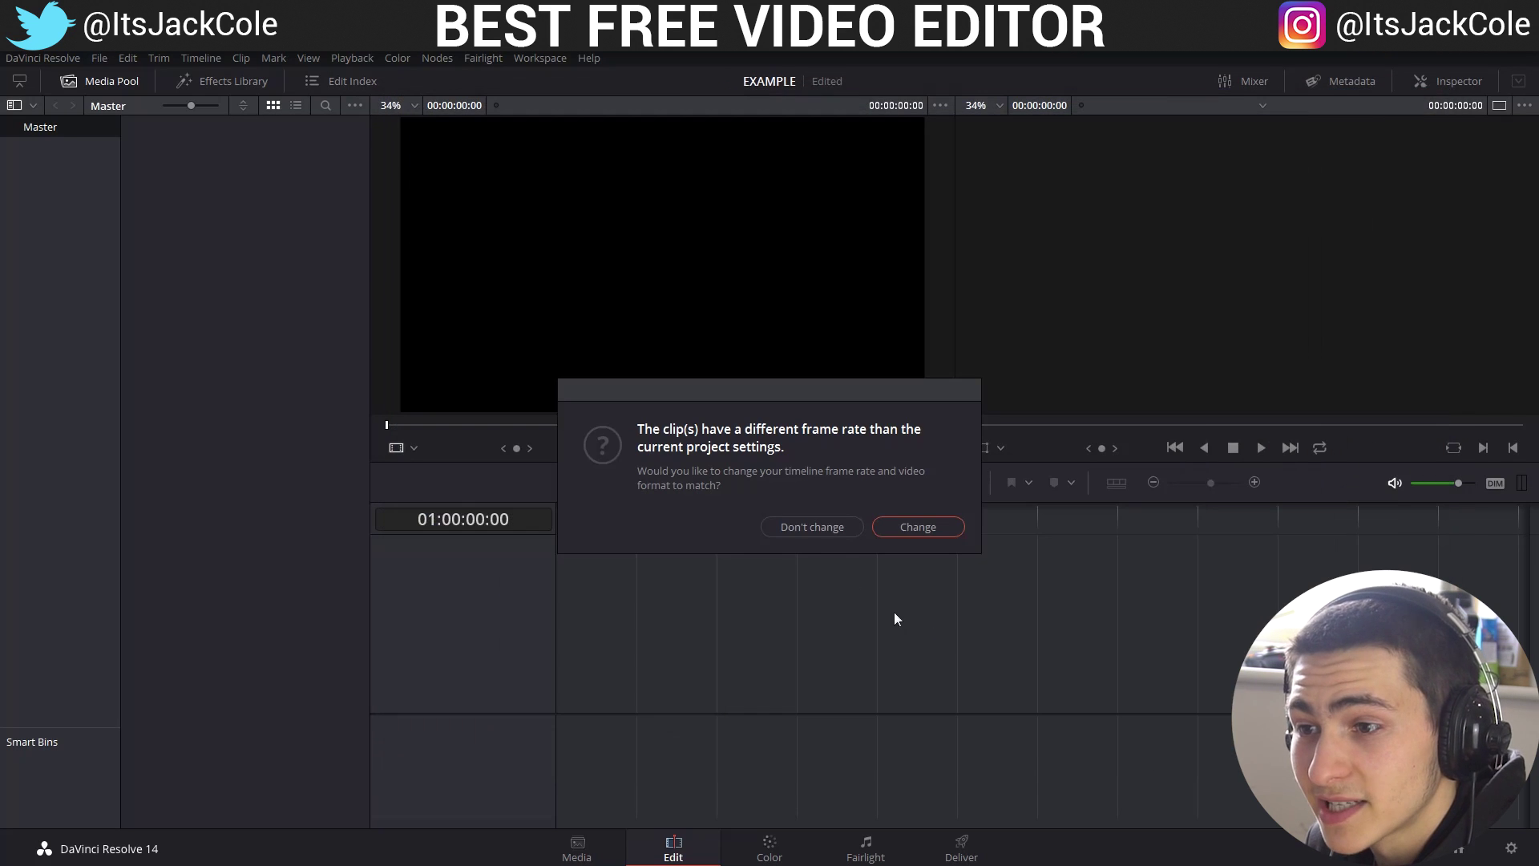
click(920, 527)
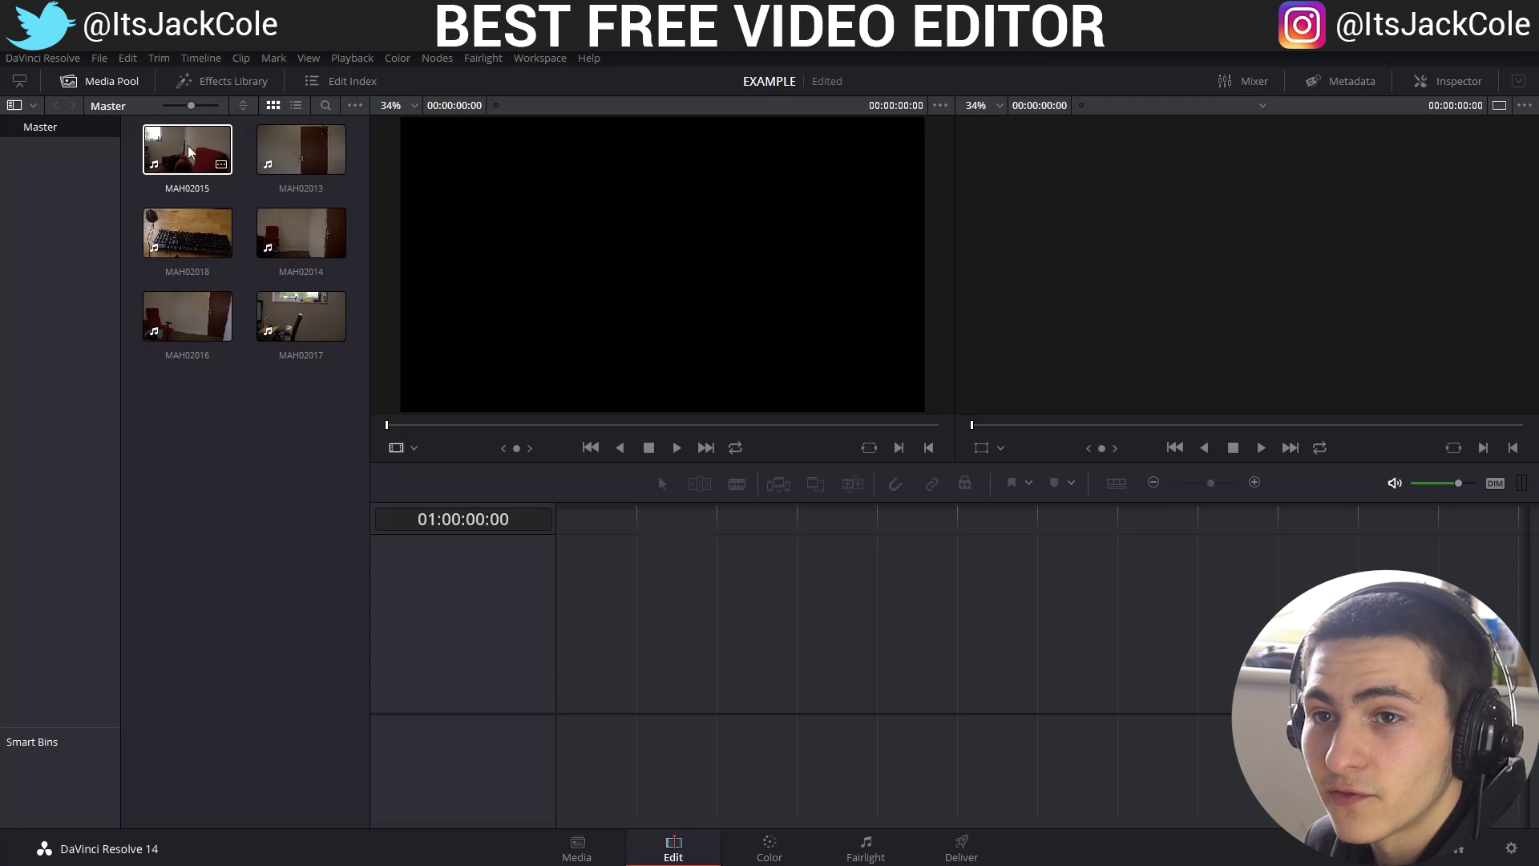
Preview the imported clips in the Media Pool, box-select them and clear the selection
click(310, 170)
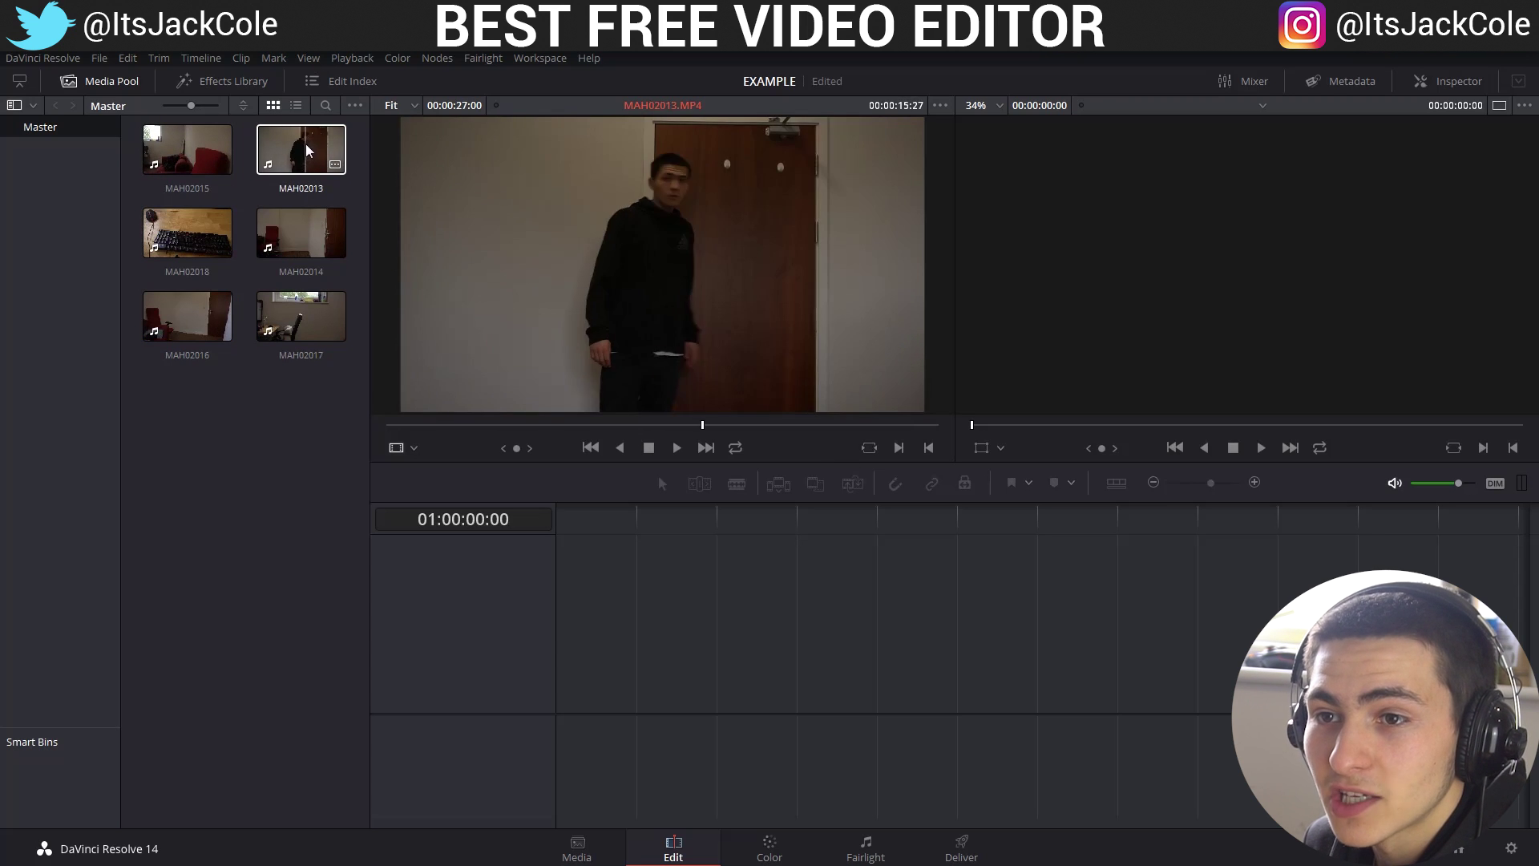
click(287, 230)
drag(298, 152, 154, 117)
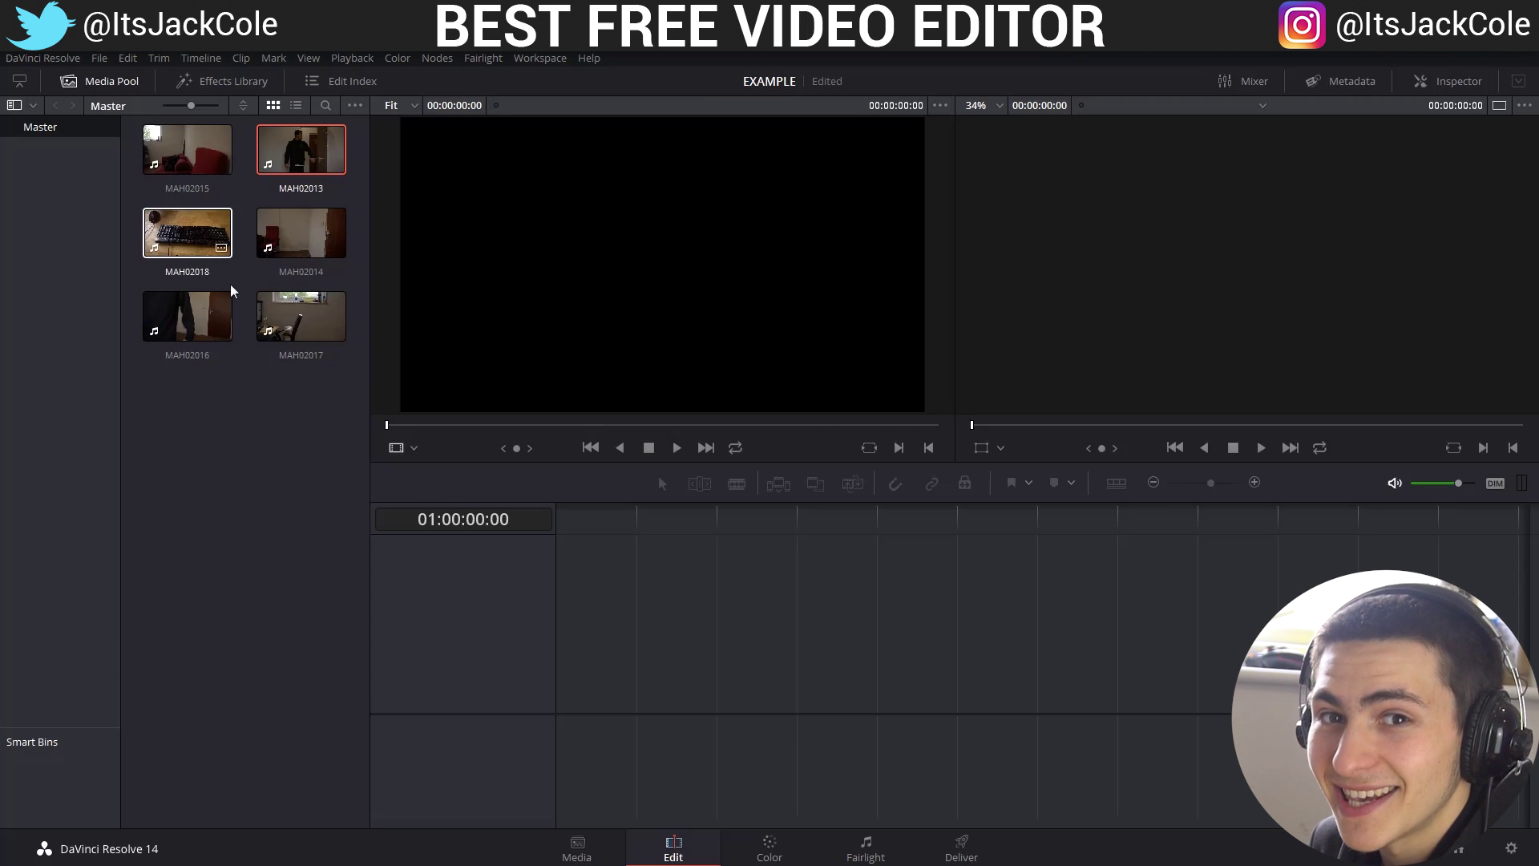
drag(323, 425, 160, 149)
click(266, 436)
drag(310, 404, 167, 149)
click(253, 416)
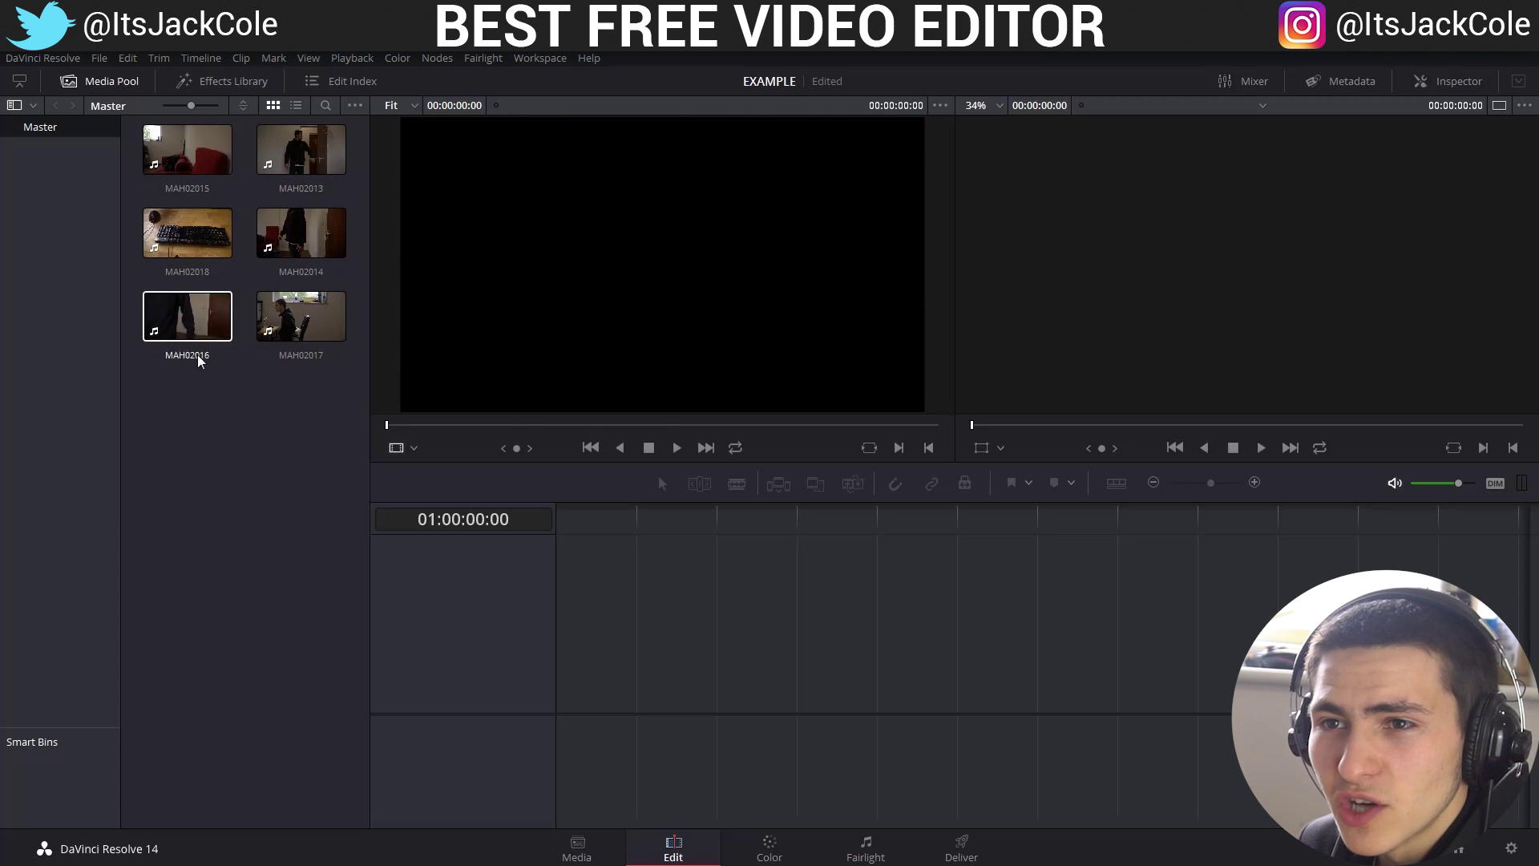
Place clip MAH02013 at the start of the timeline and play through it to about 01:00:10:01, between the takes
drag(272, 169, 571, 566)
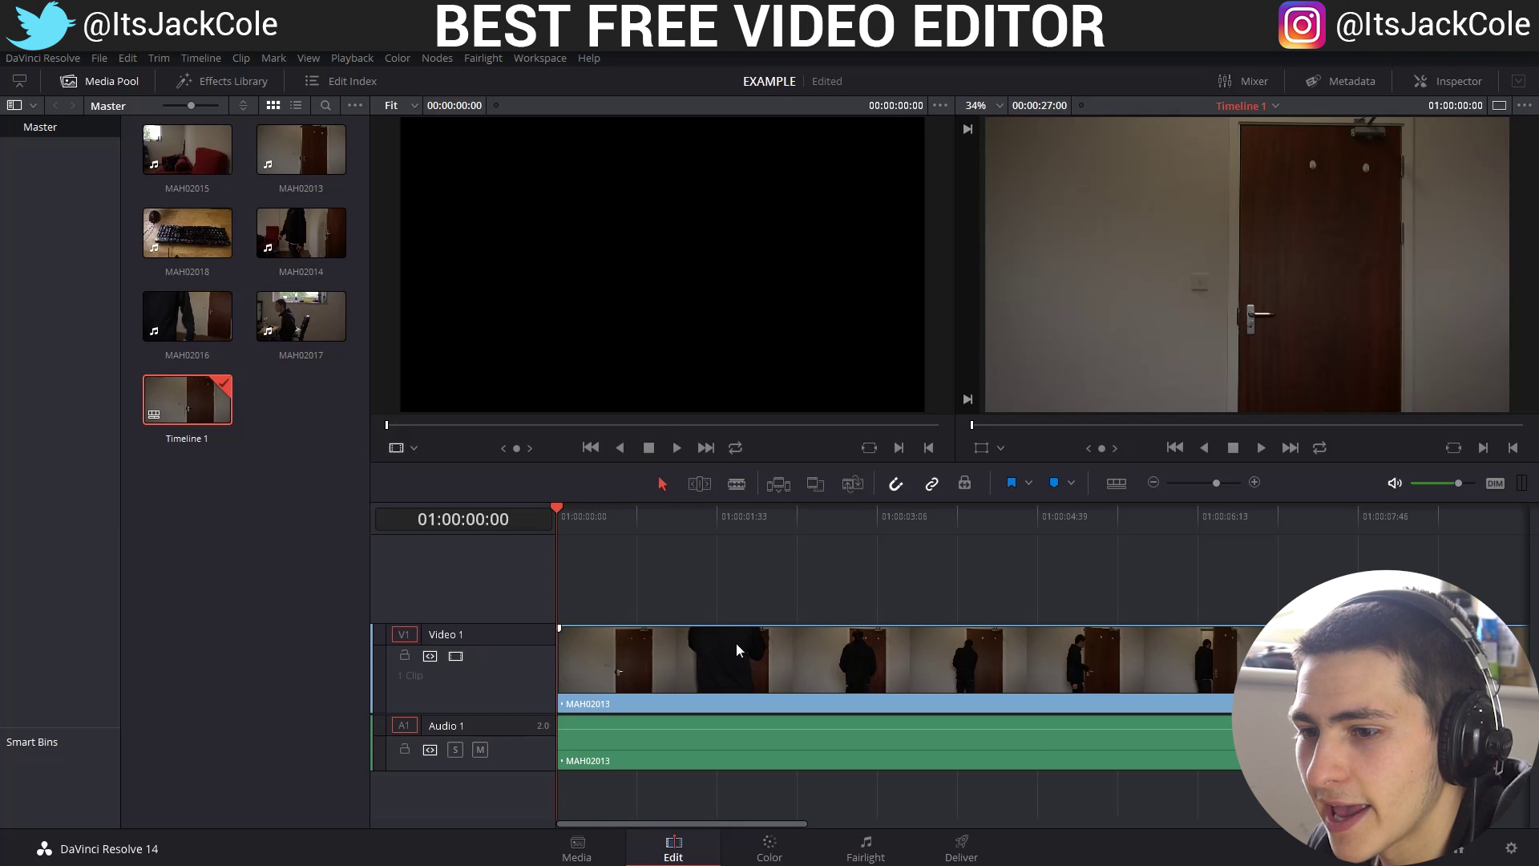
key(space)
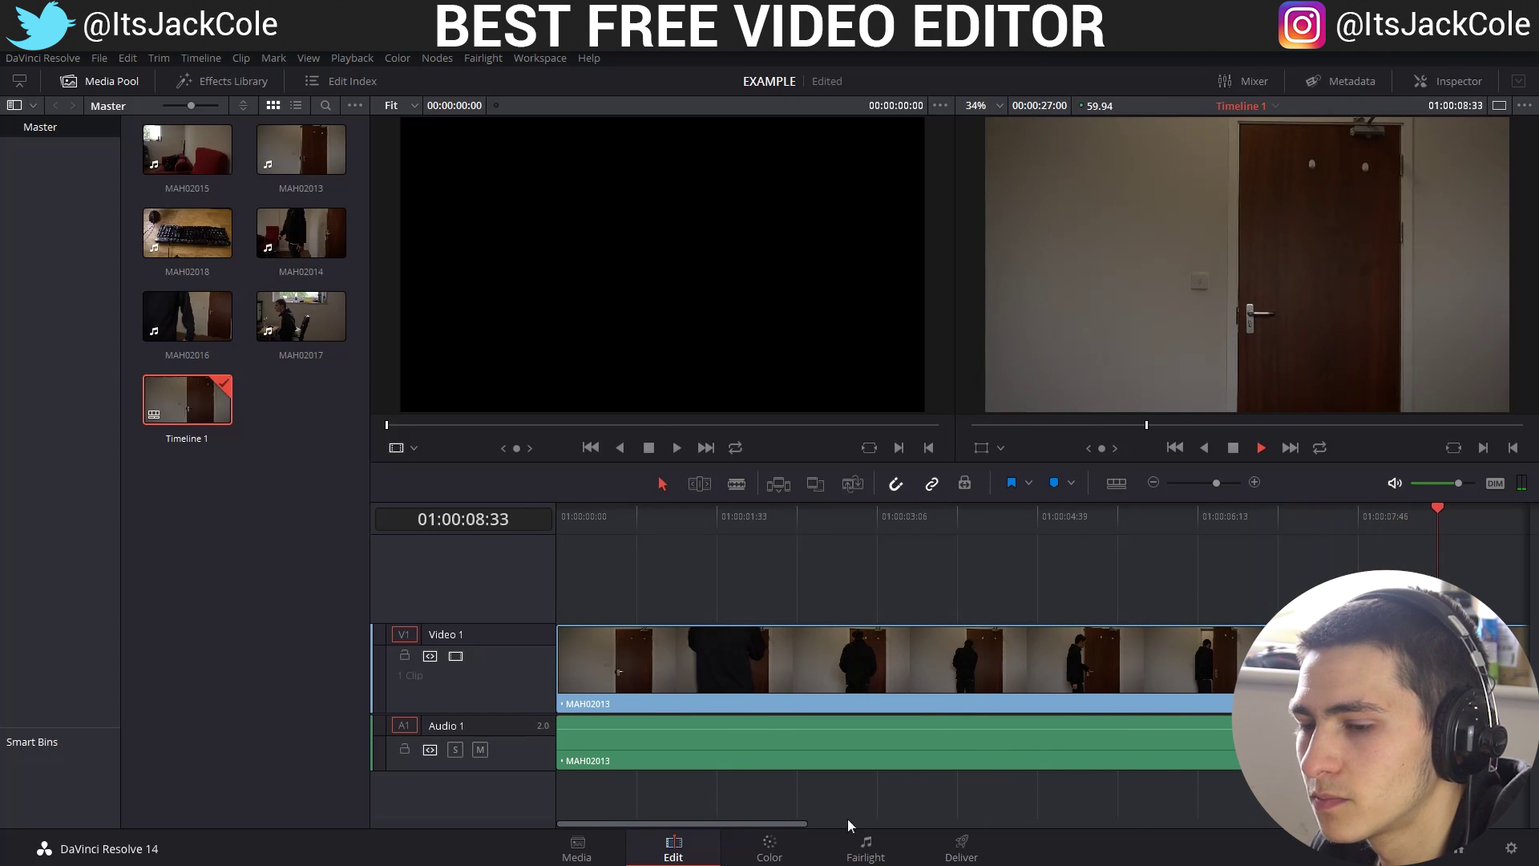
drag(792, 824, 962, 830)
drag(814, 513, 940, 548)
click(946, 671)
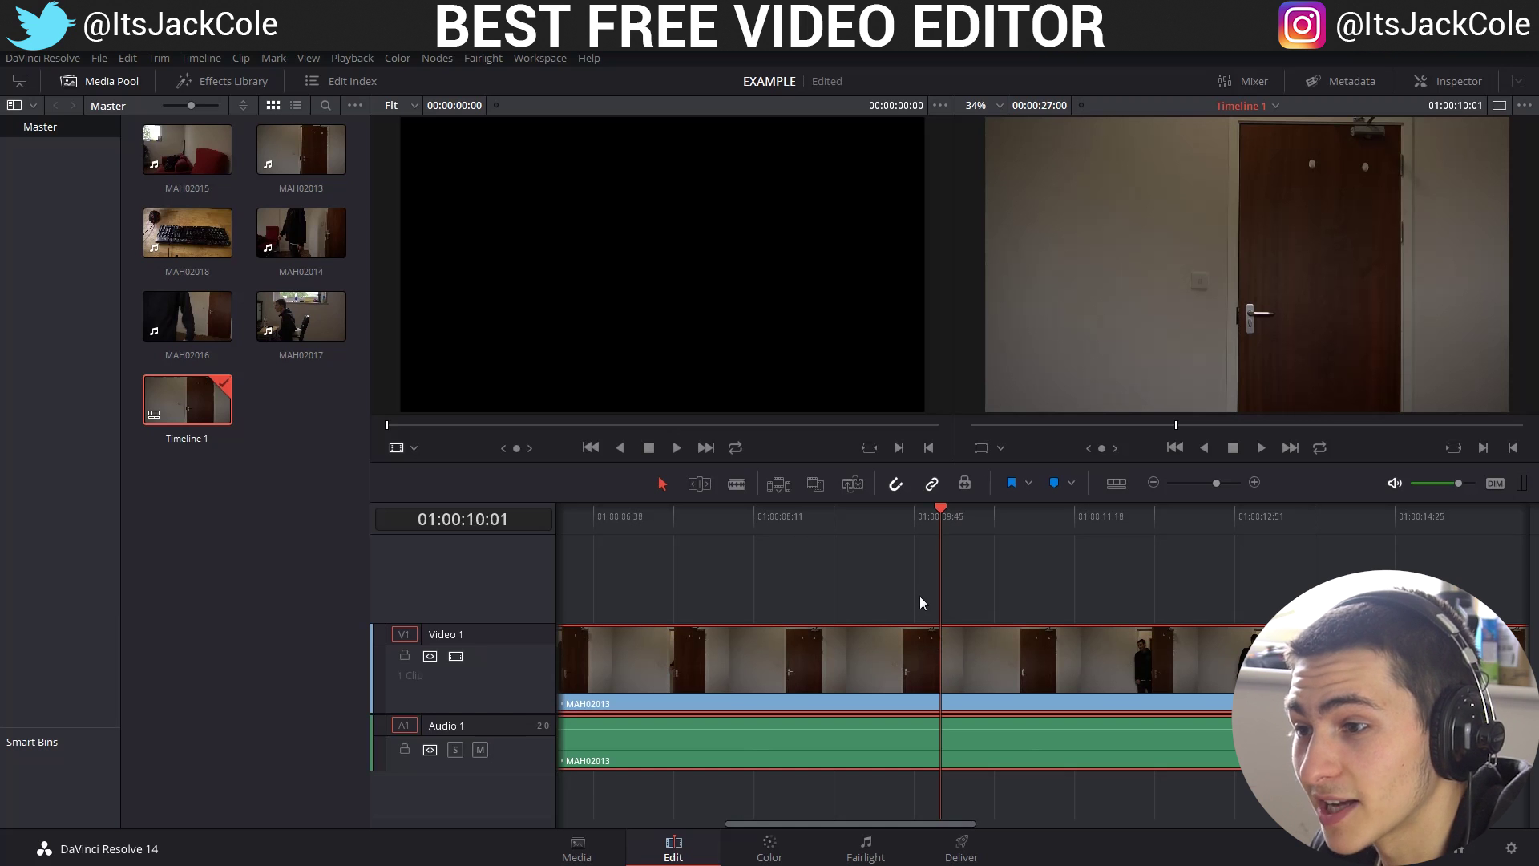
Position the playhead at 01:00:10:32, try the Cut command on the MAH02013 timeline clip, and undo it
key(Home)
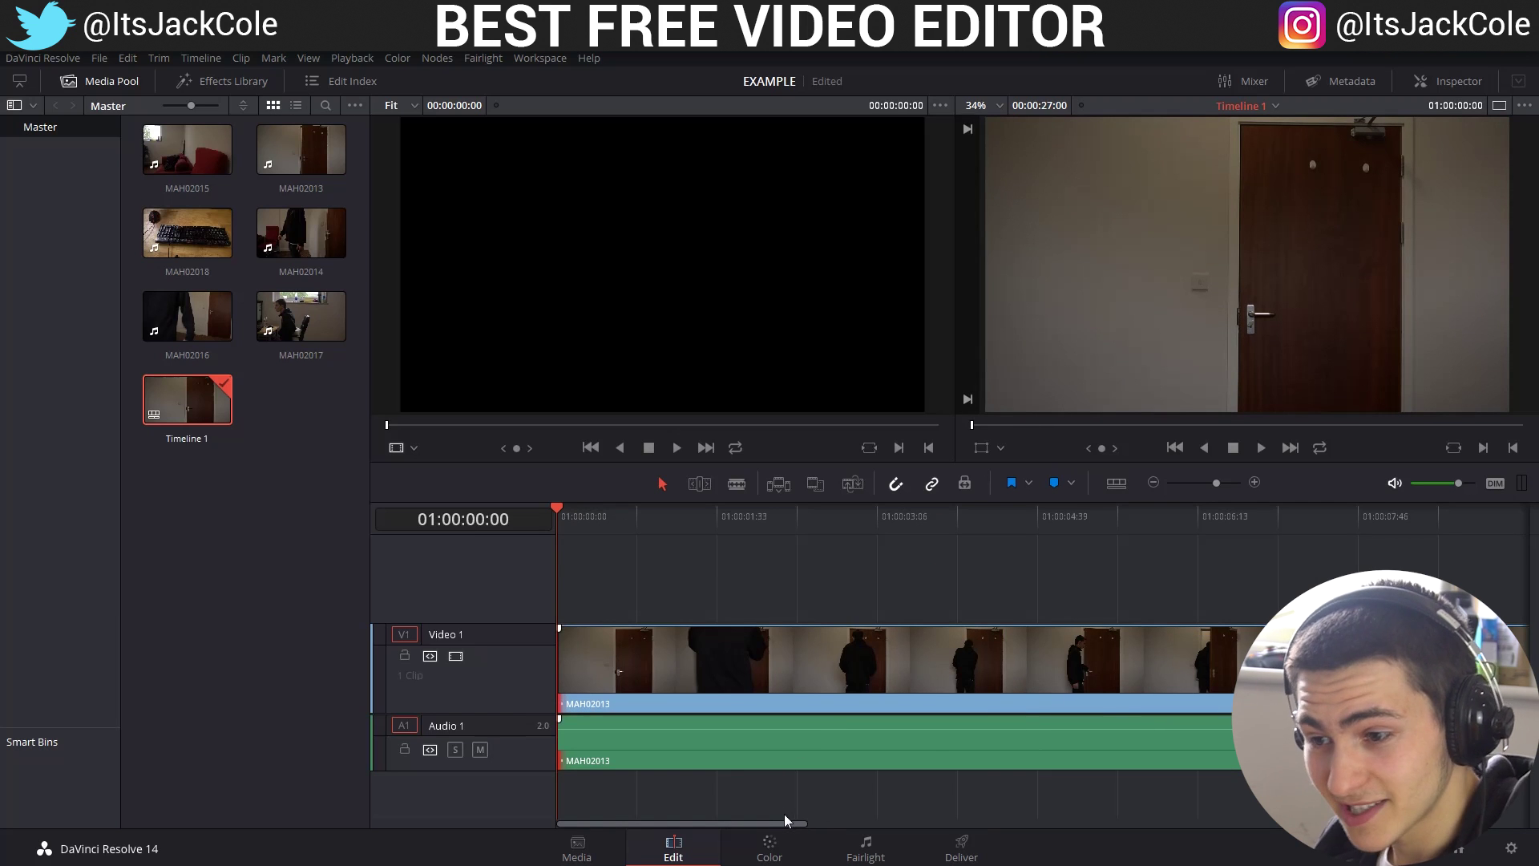
drag(787, 819, 931, 830)
click(1011, 518)
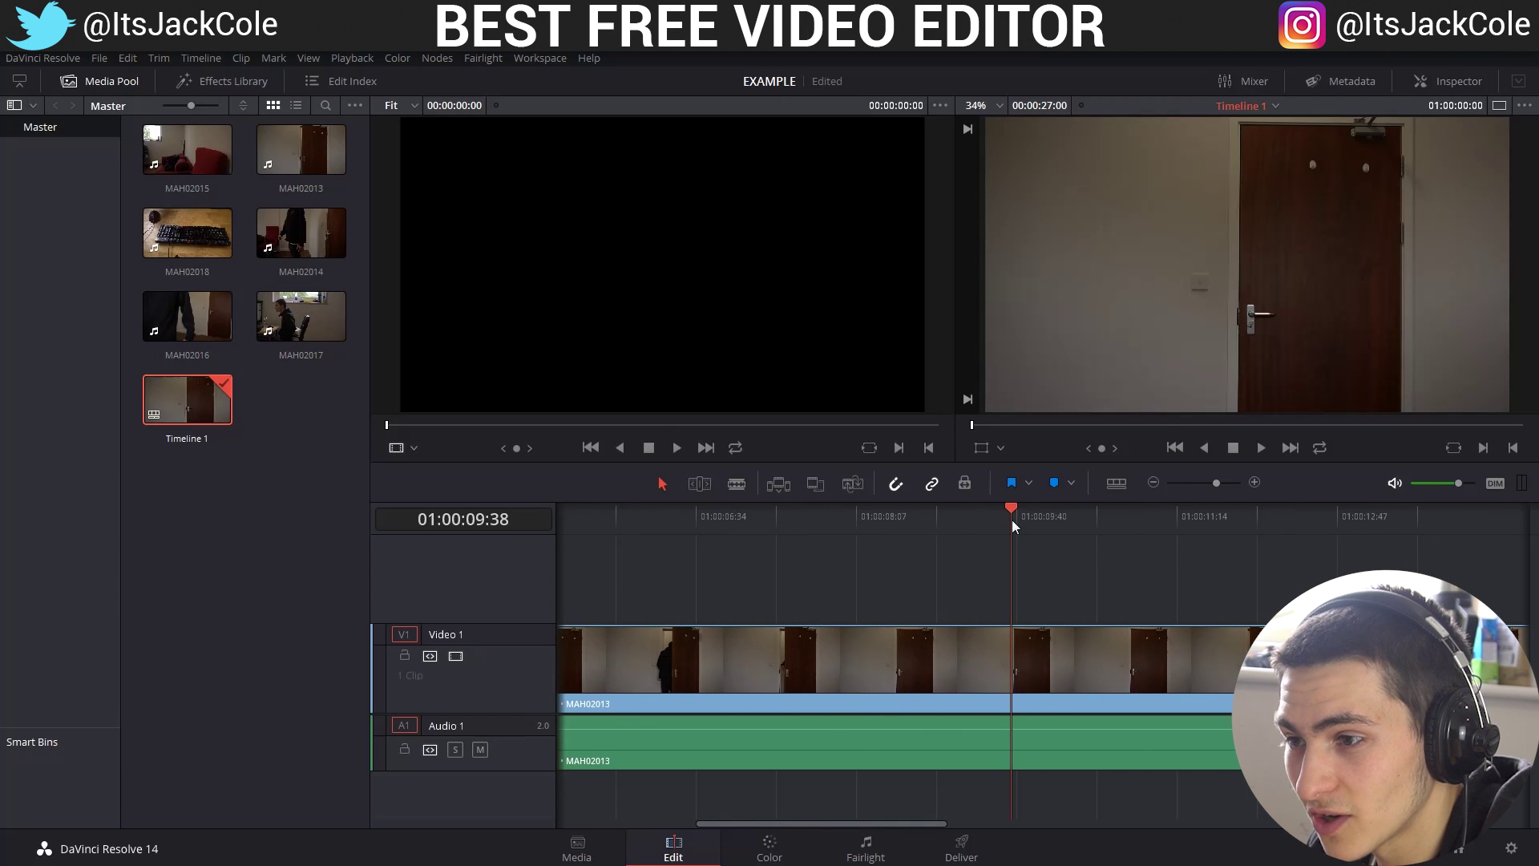
drag(1012, 512, 1104, 536)
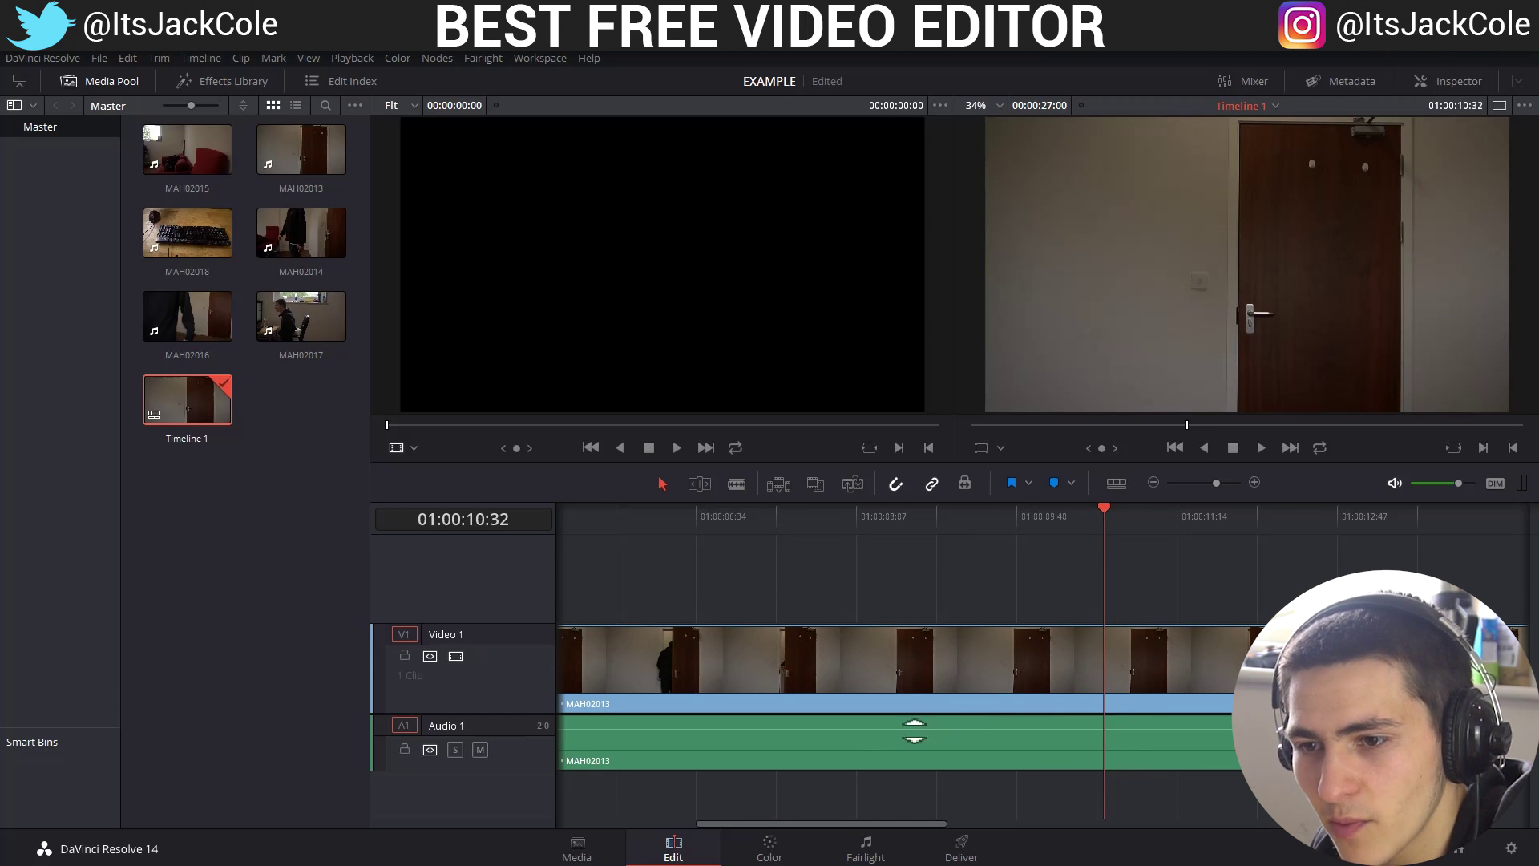
click(1146, 670)
right_click(1127, 664)
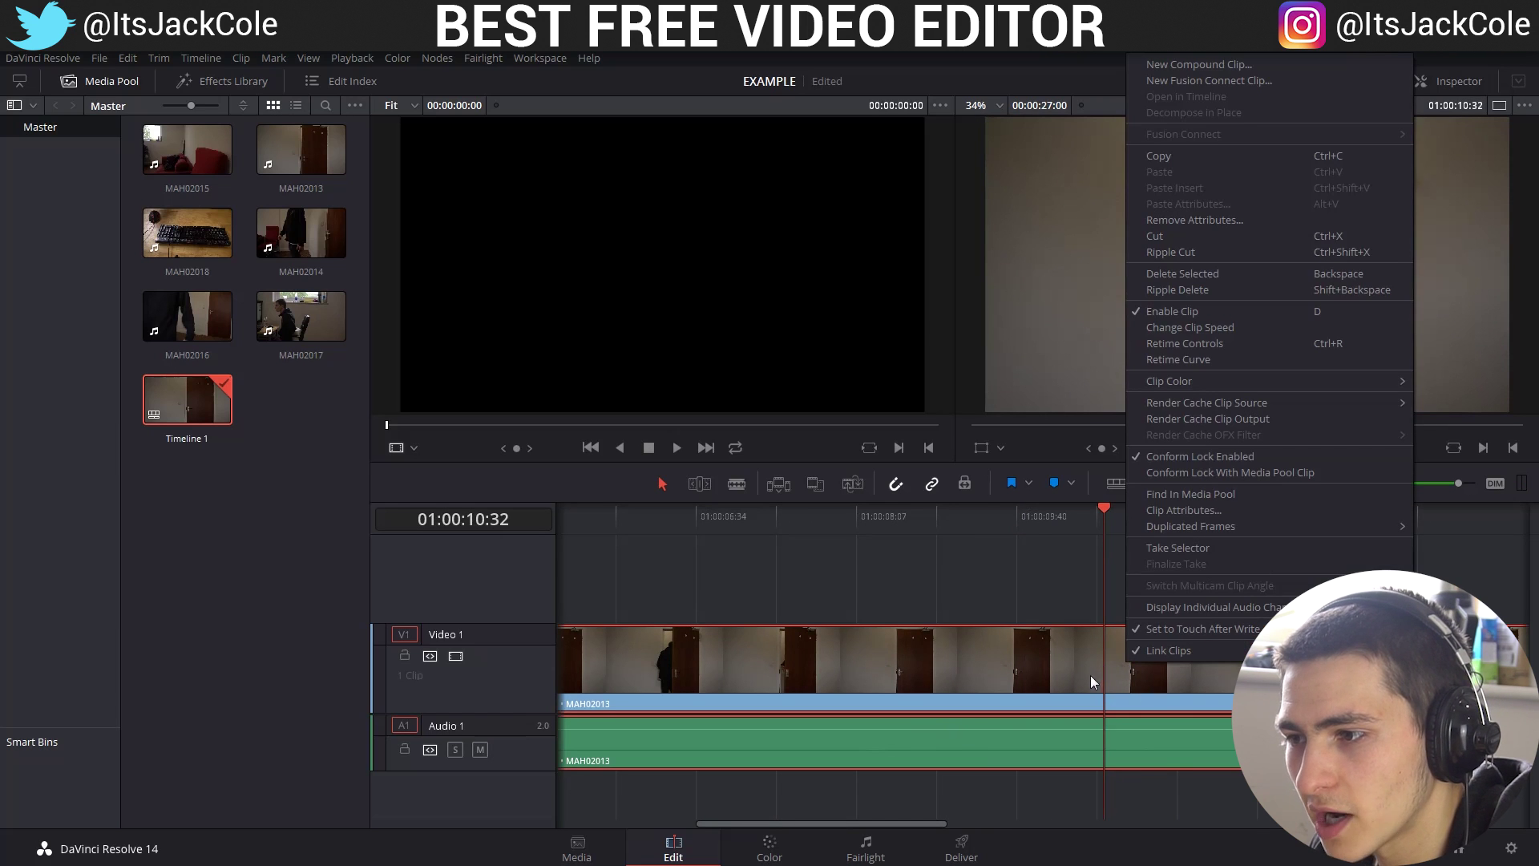
click(1234, 242)
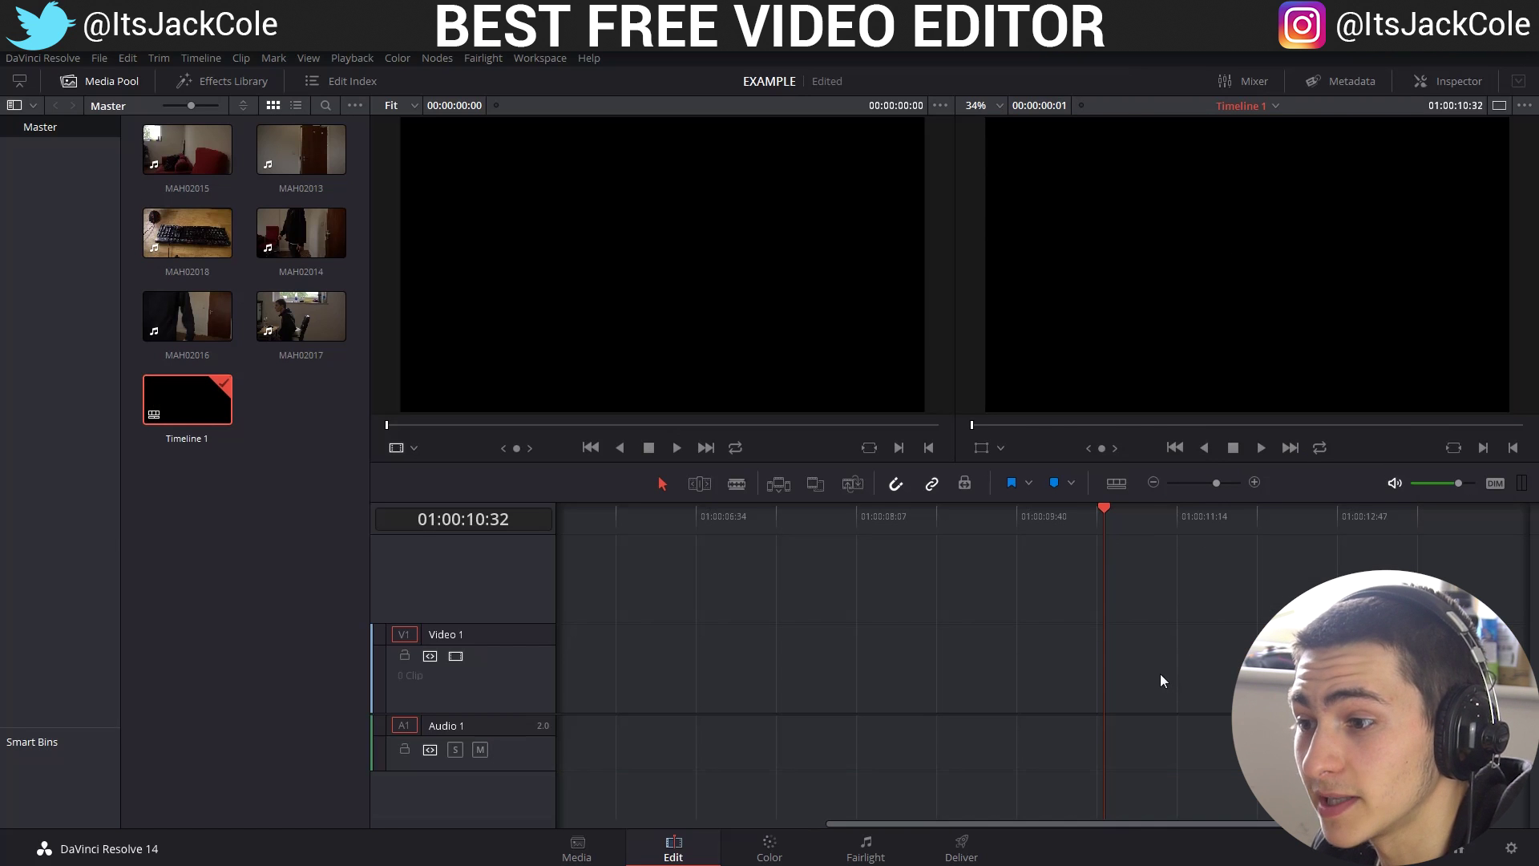
key(ctrl+z)
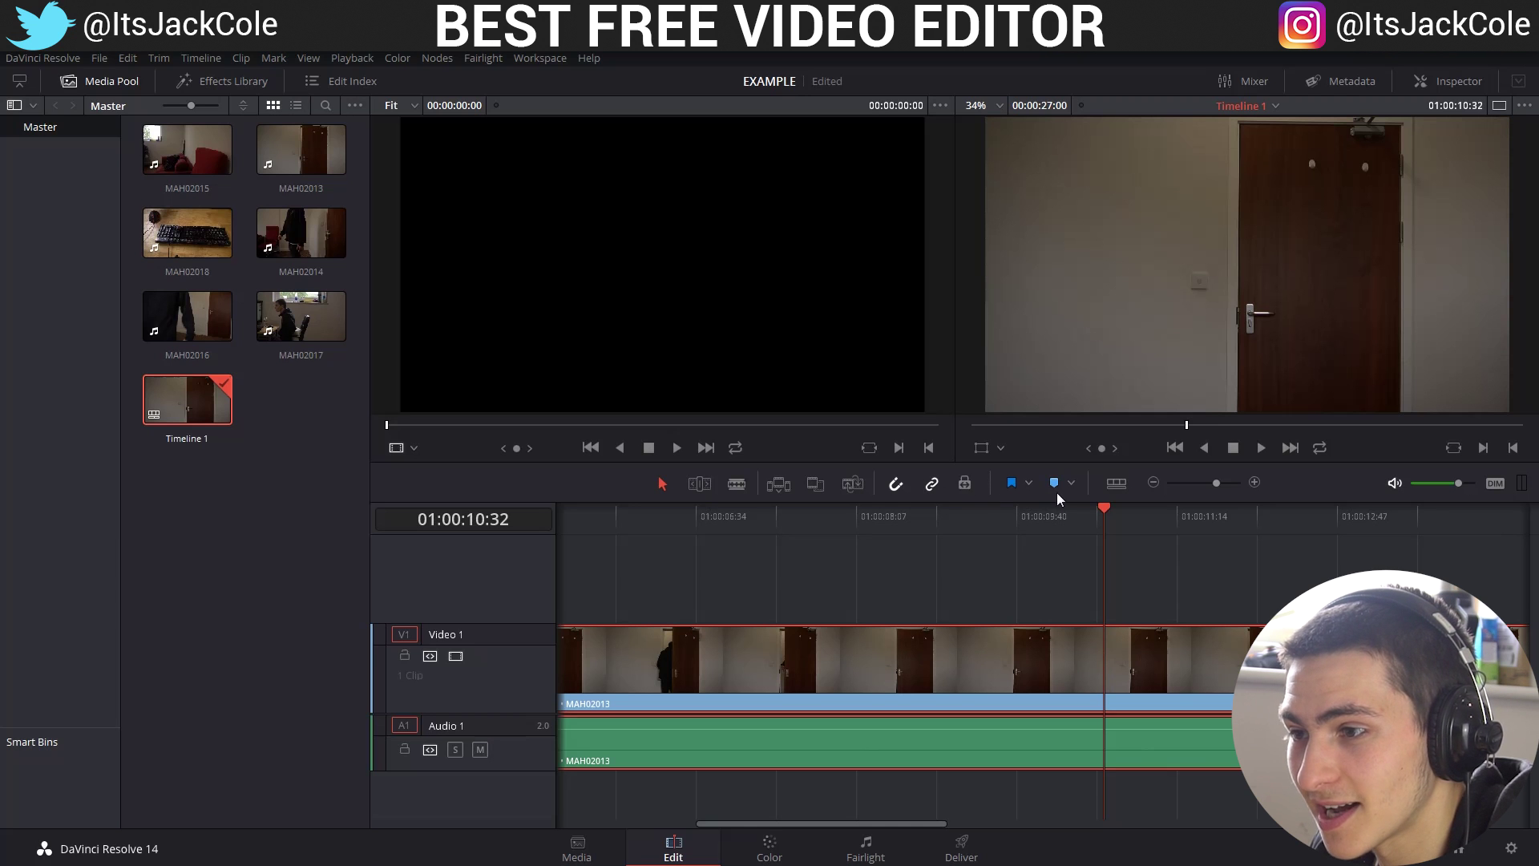
Try to trim the beginning of the MAH02013 clip in Trim Edit mode
click(700, 484)
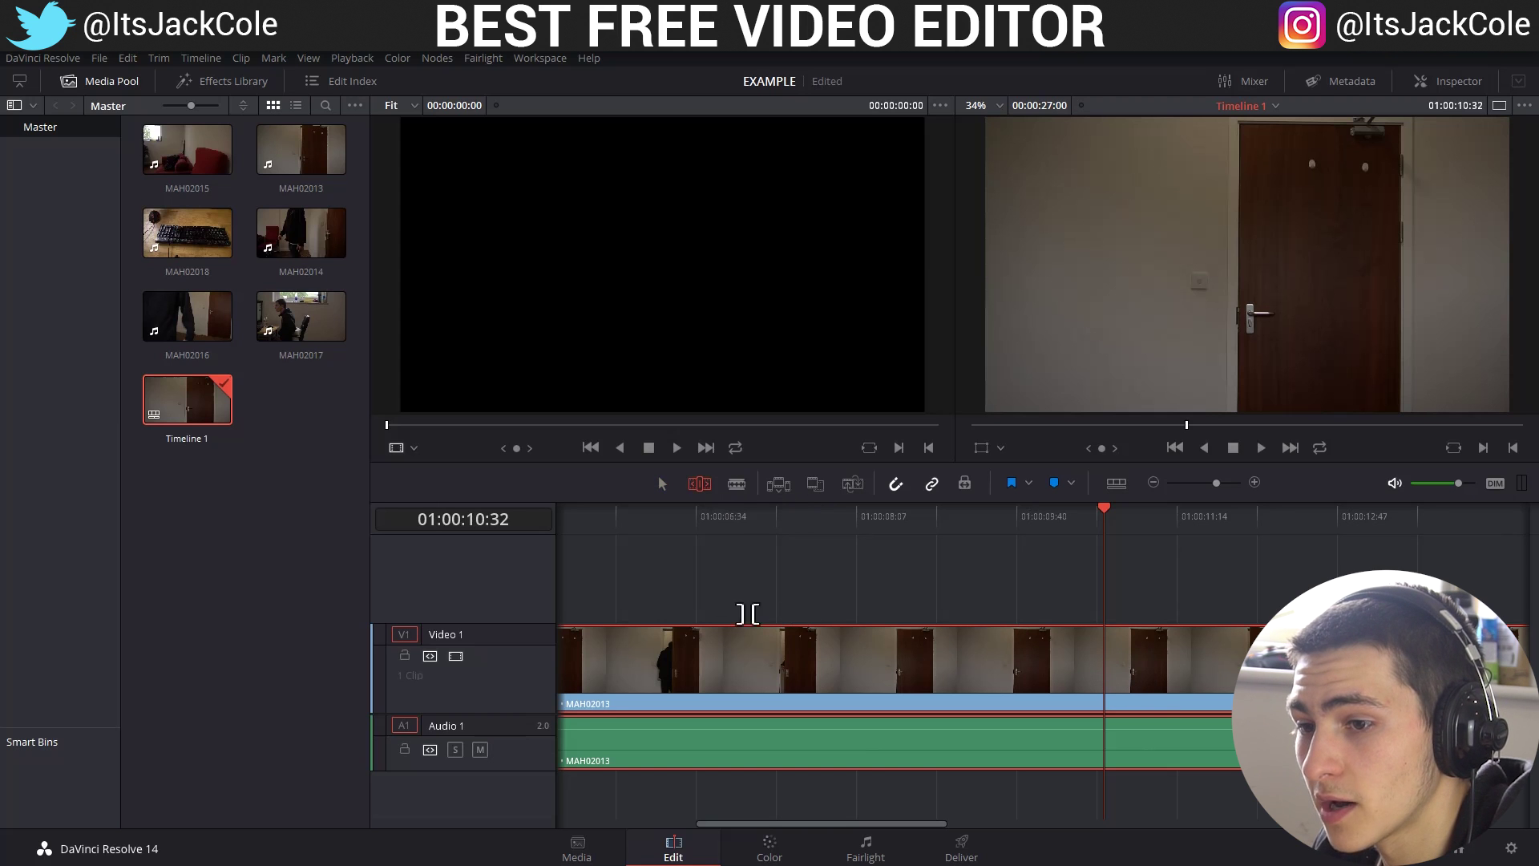
drag(728, 824, 585, 826)
drag(575, 663, 1283, 664)
drag(920, 664, 559, 663)
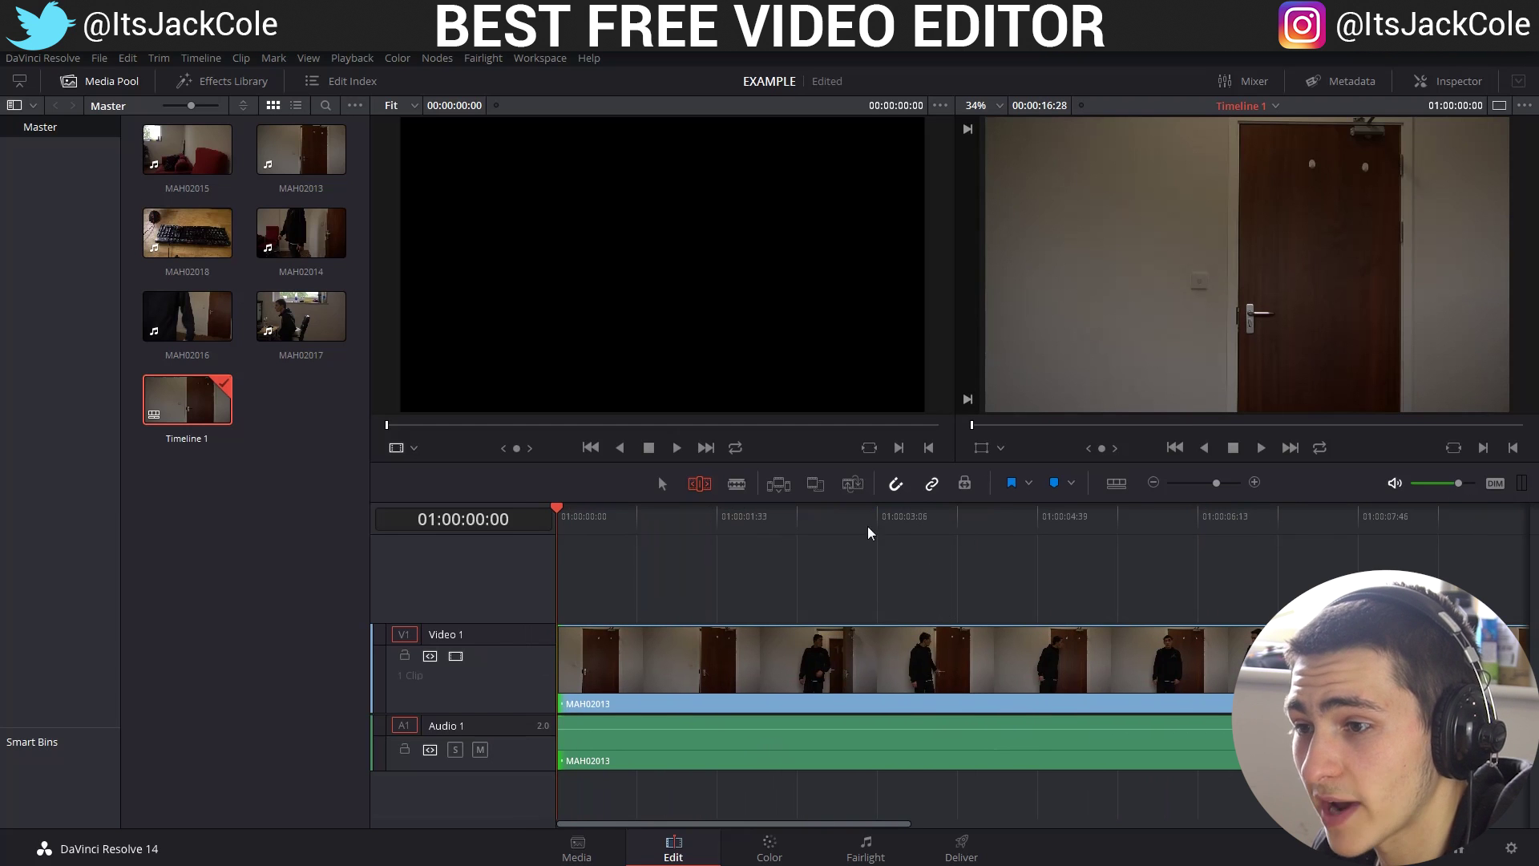
Split the MAH02013 timeline clip at 01:00:10:06 with the Blade tool
click(736, 484)
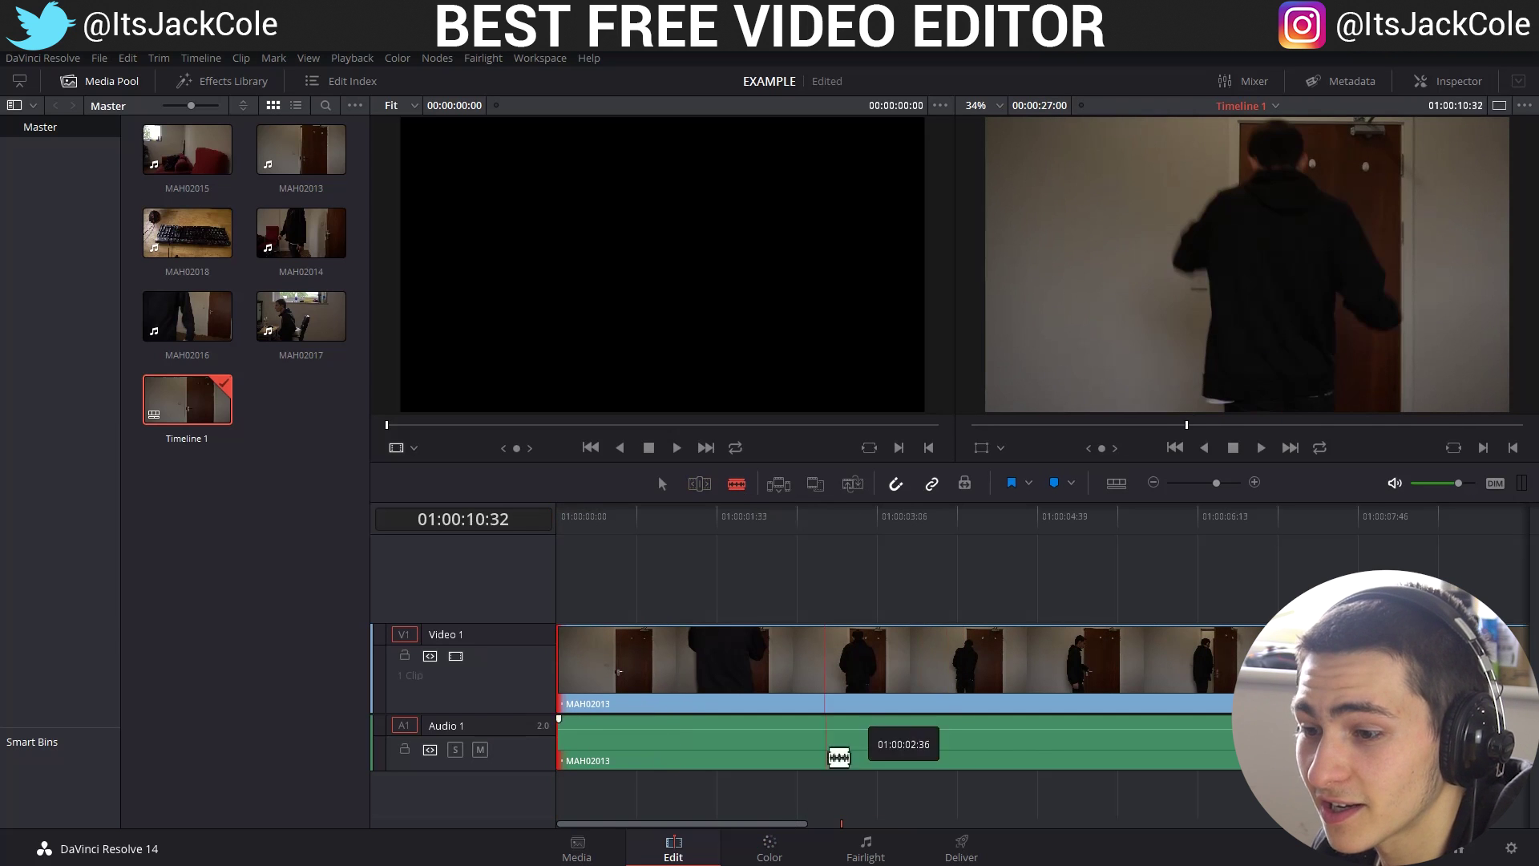
drag(766, 521, 1438, 551)
drag(742, 824, 878, 825)
drag(915, 508, 1075, 513)
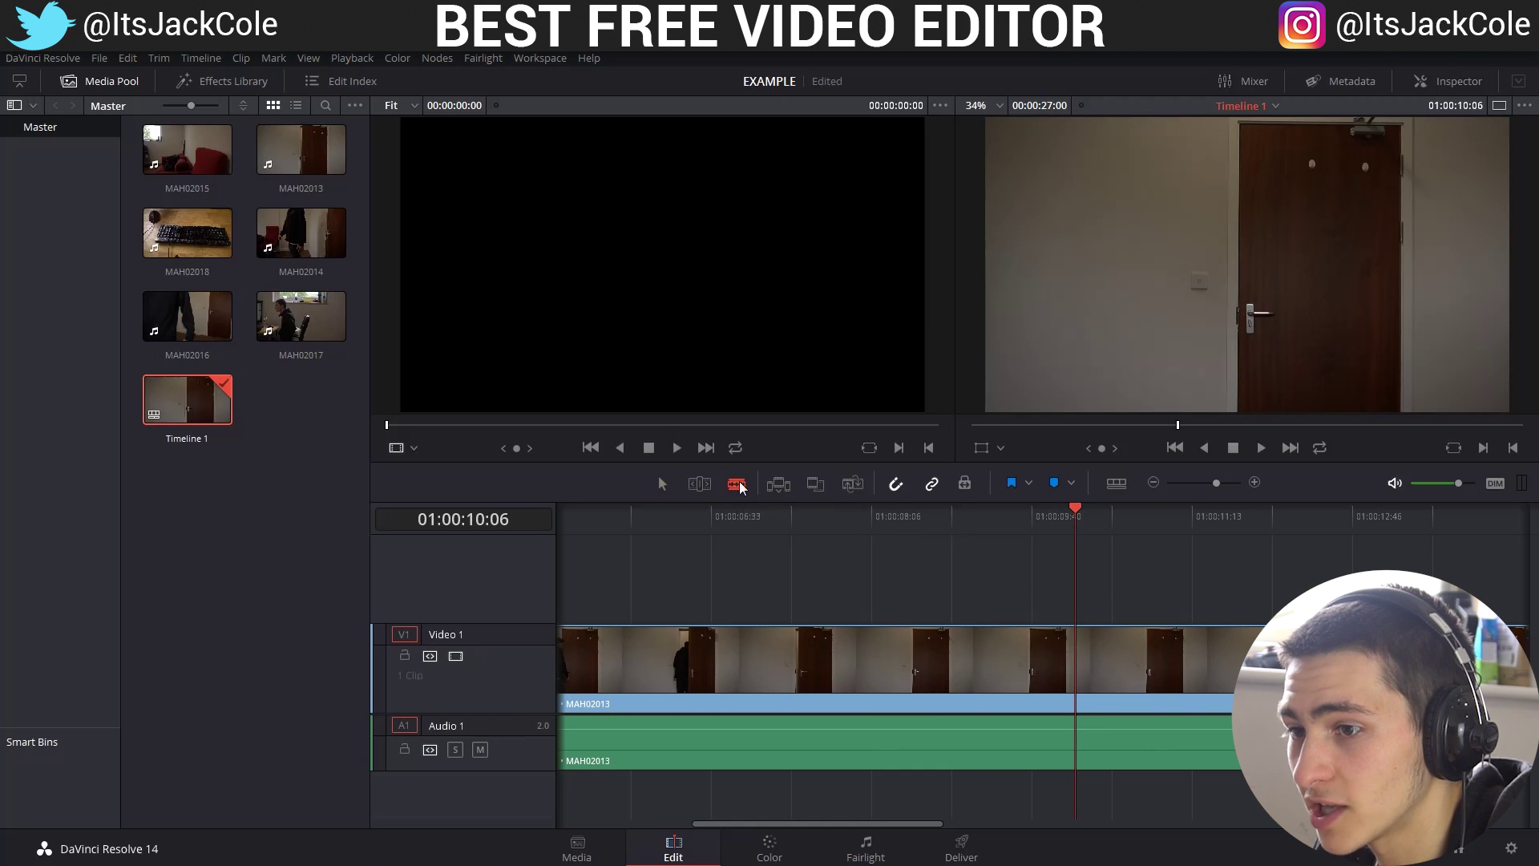
click(1078, 655)
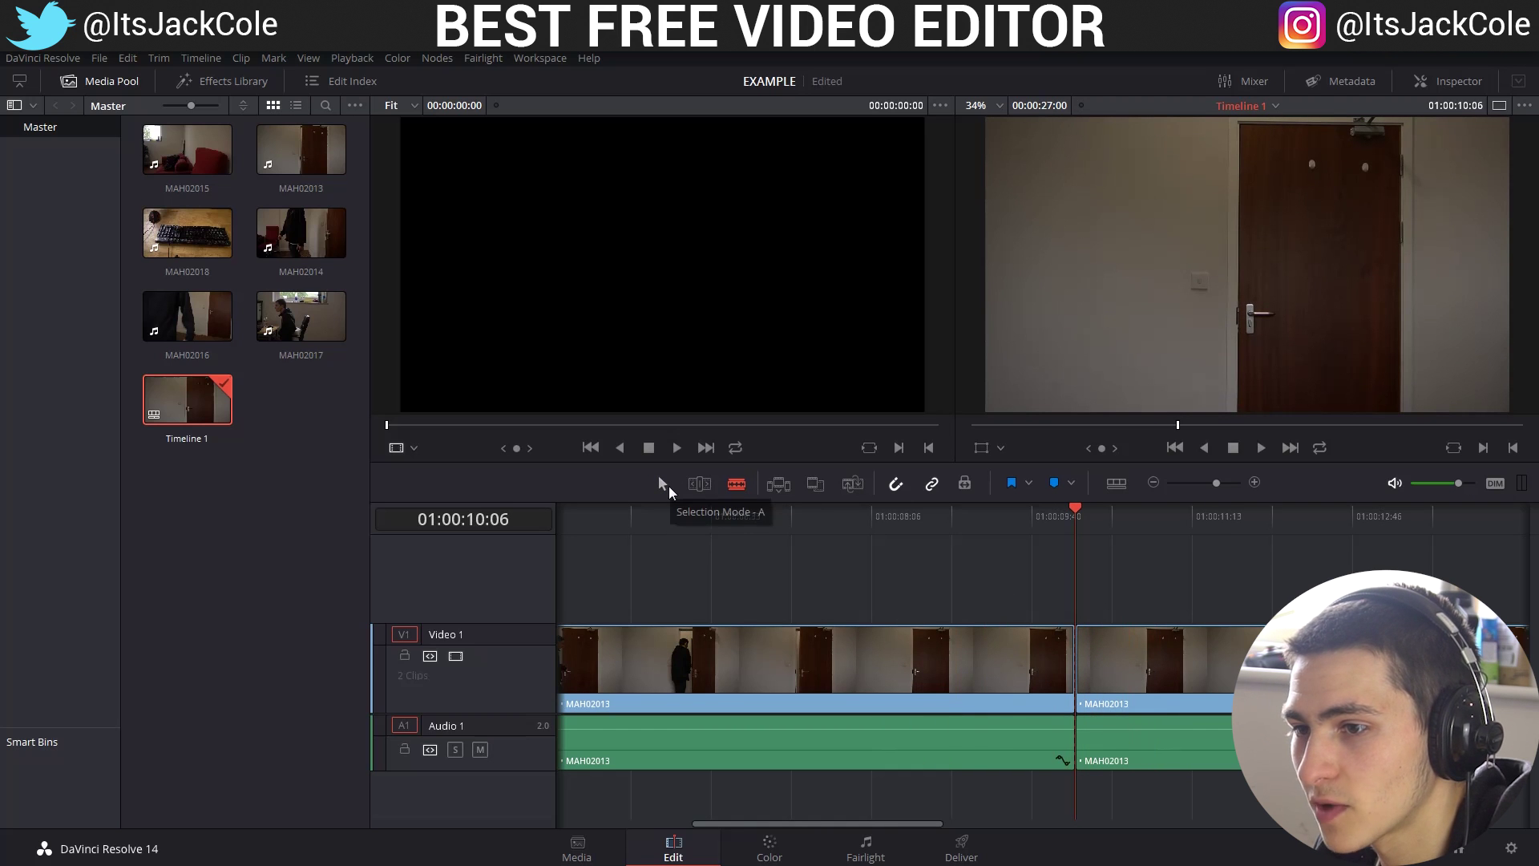
Delete the part of MAH02013 before the split and close the gap it leaves
click(665, 484)
click(1002, 666)
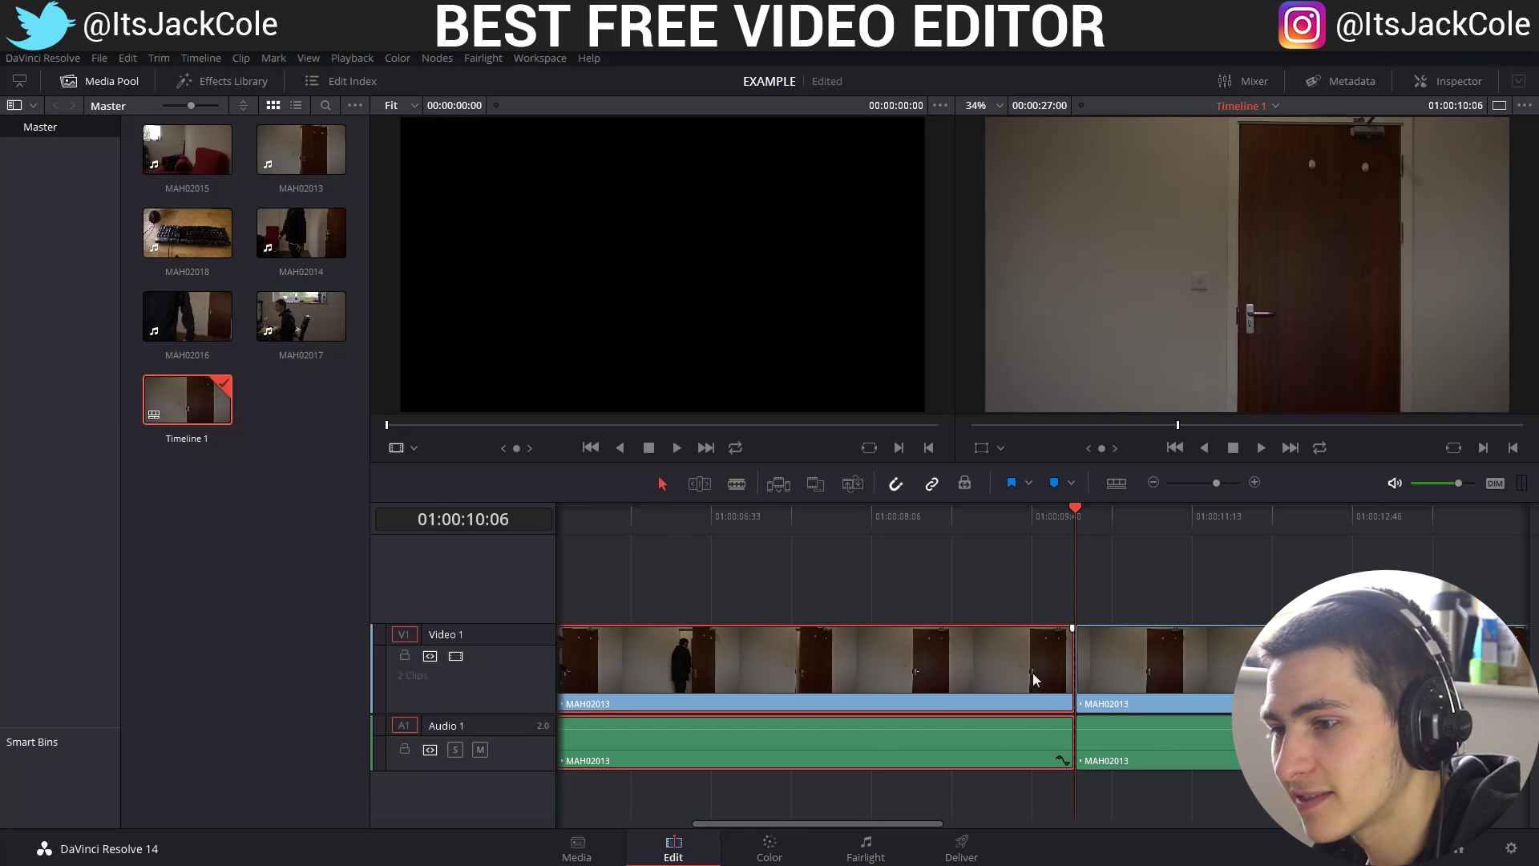
key(Delete)
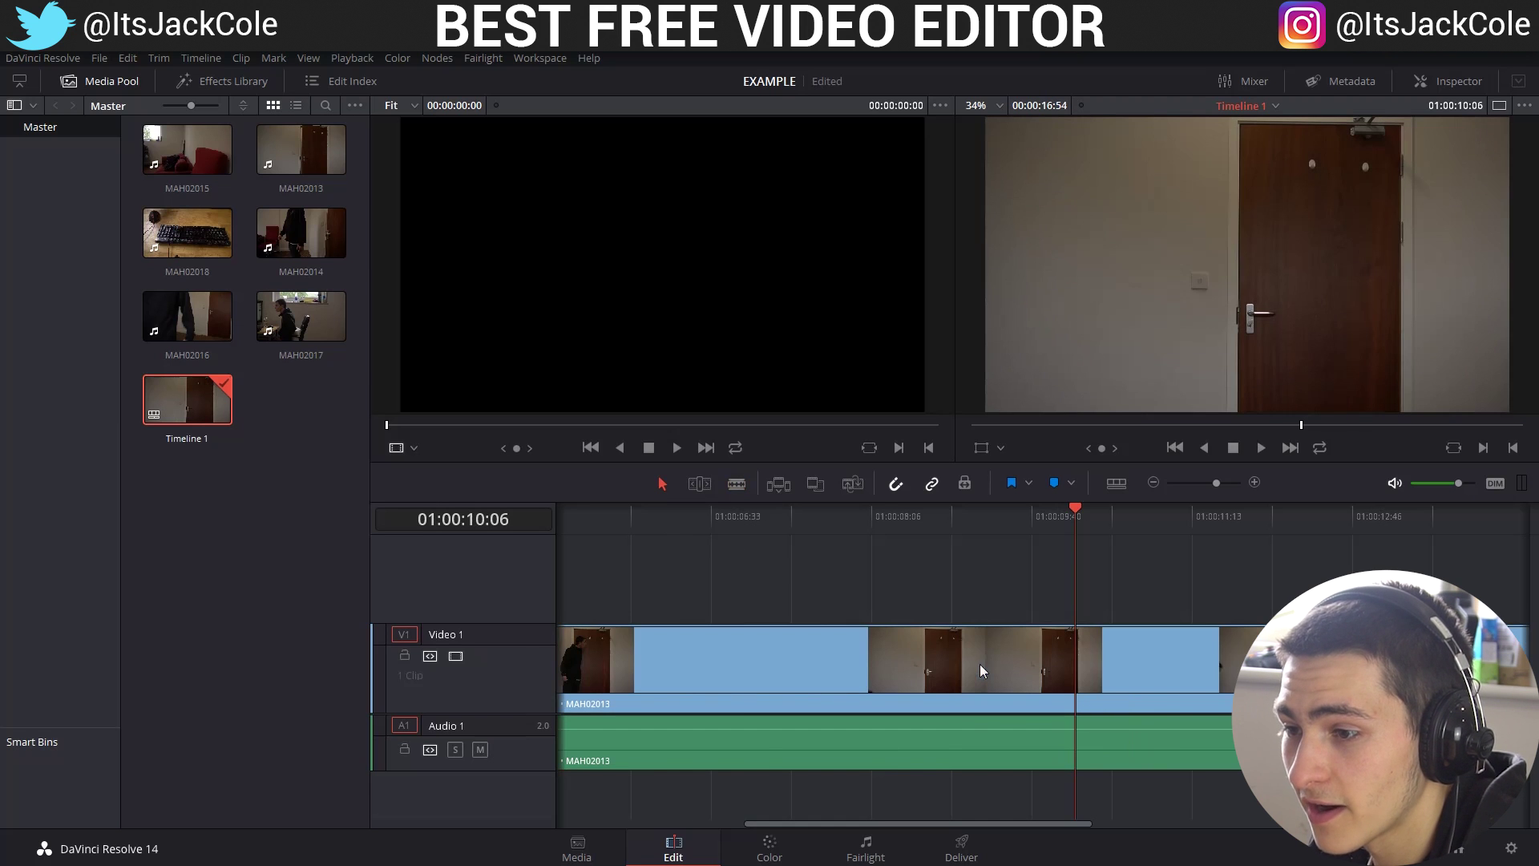
Play the trimmed timeline from the start and stop at about 01:00:08:23, as the man walks out of frame
key(Home)
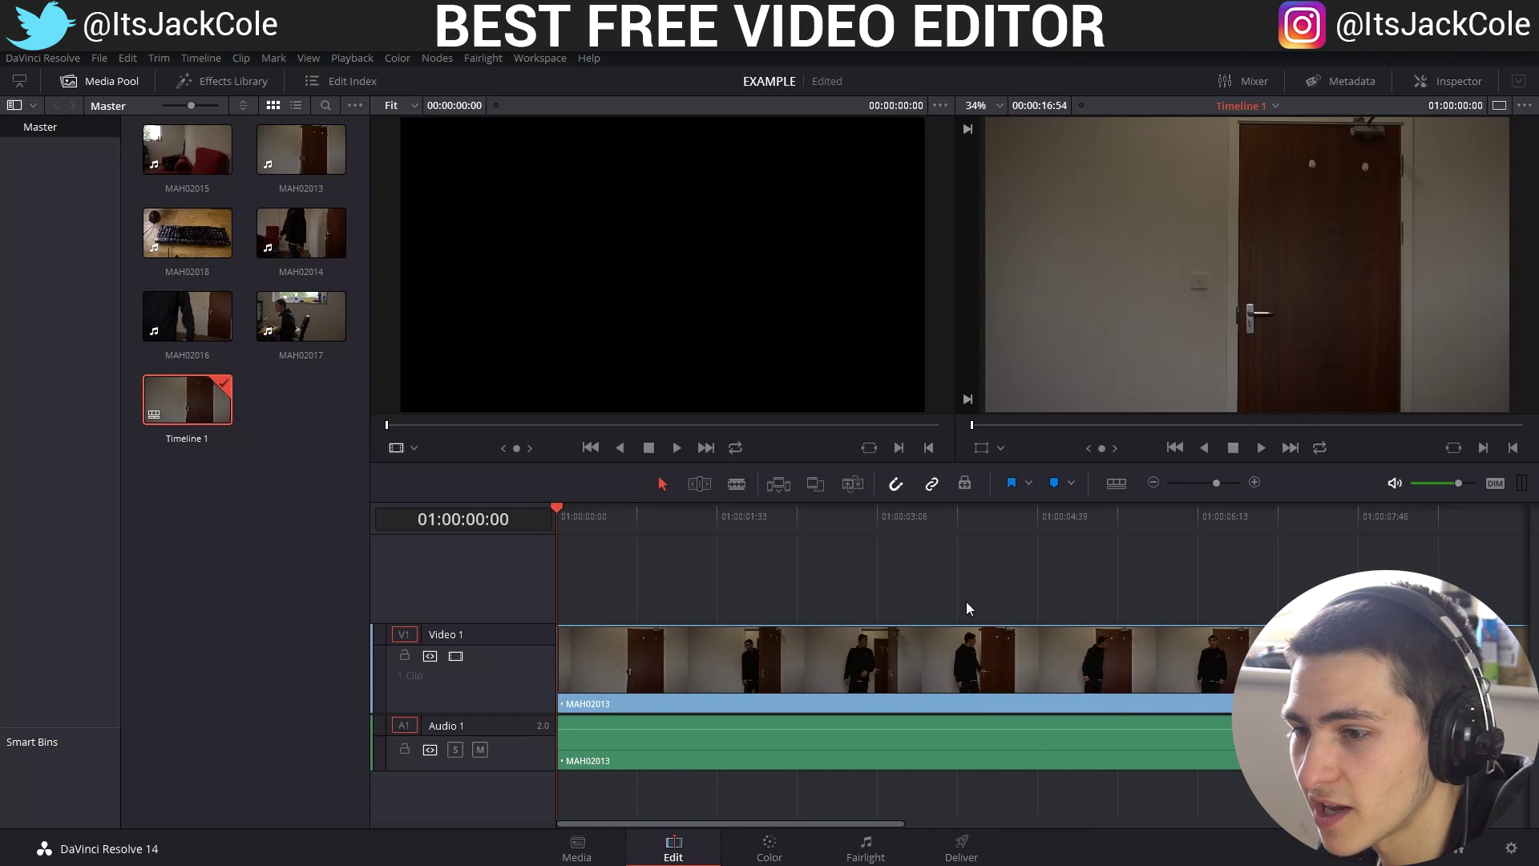
key(space)
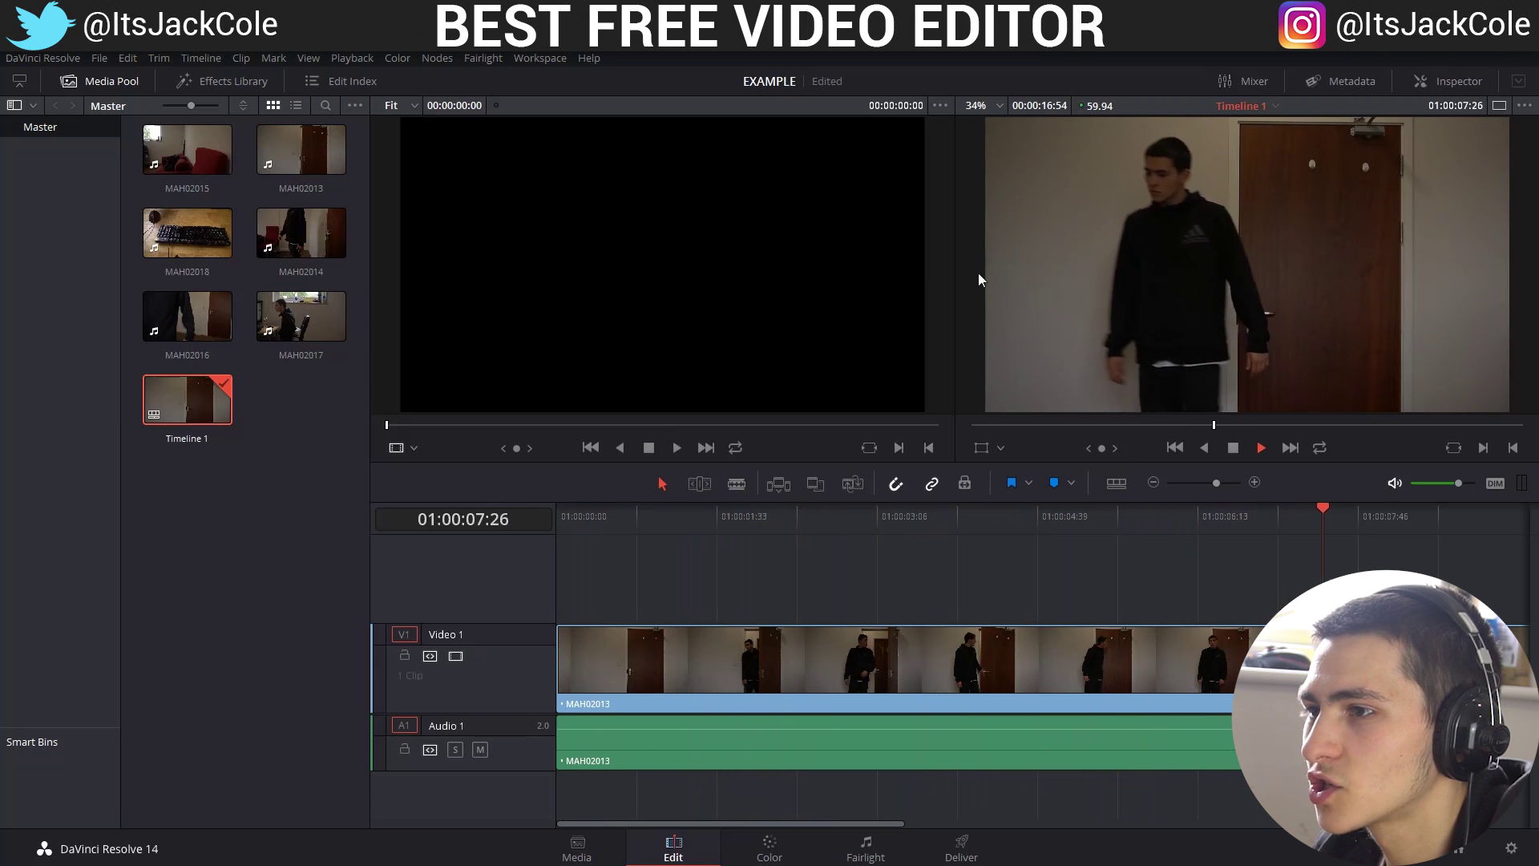
key(space)
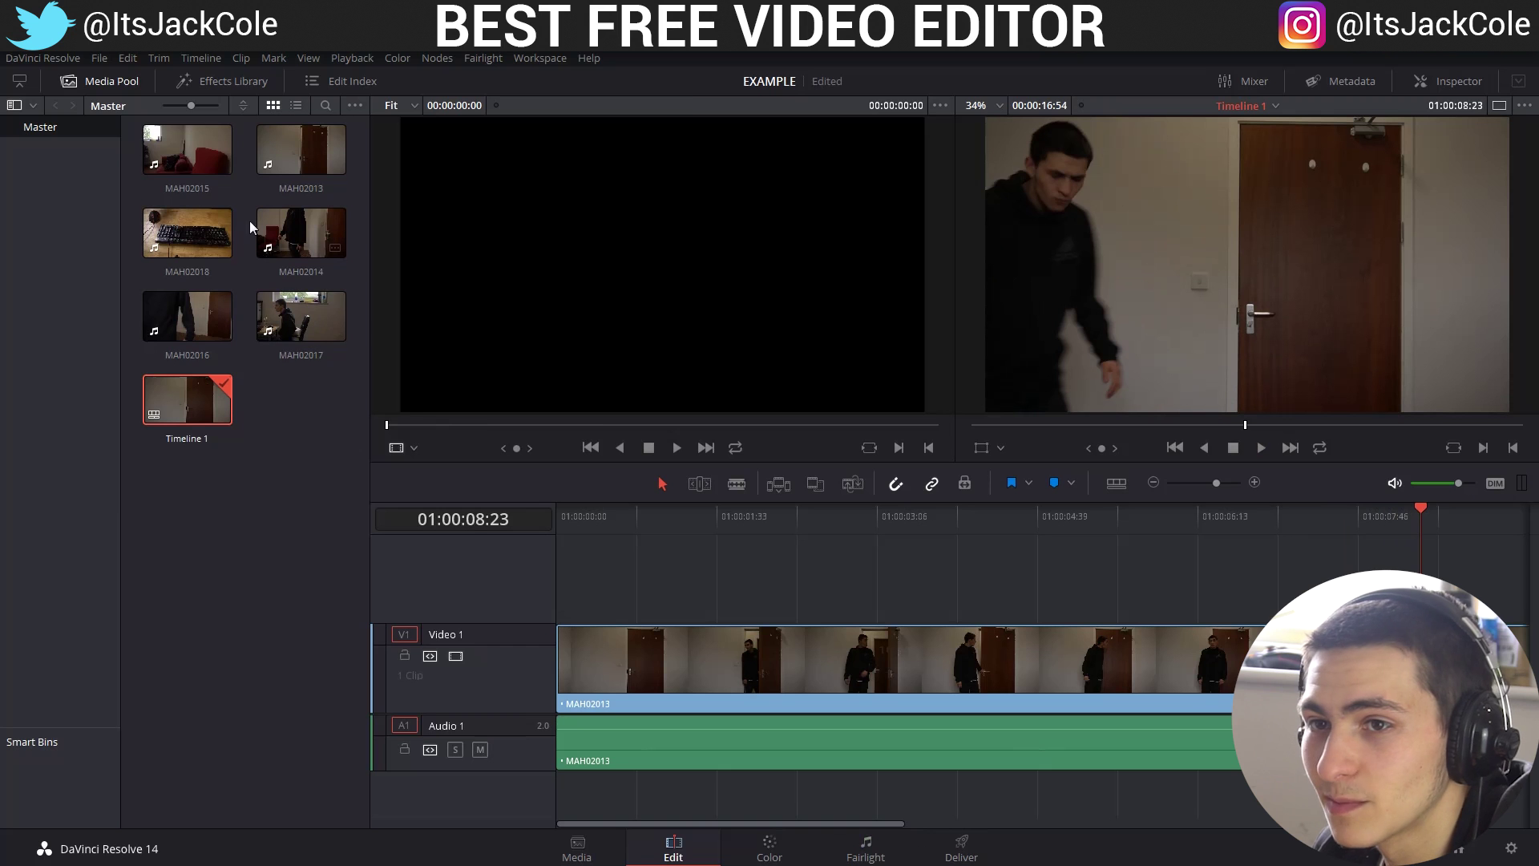
Play the MAH02014 clip from its beginning in the source viewer
click(304, 256)
click(711, 424)
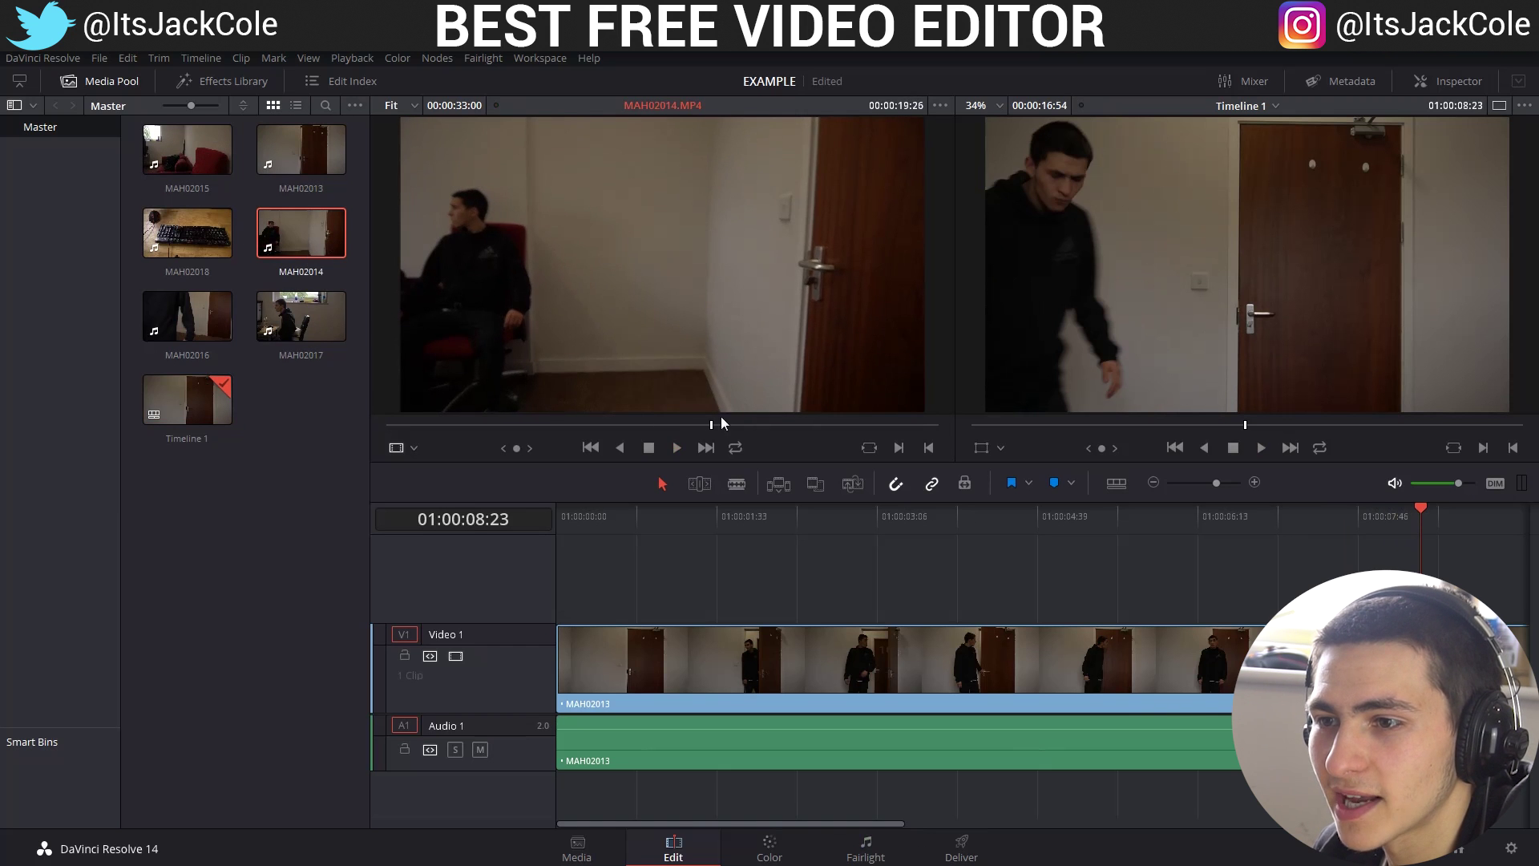
drag(711, 427, 344, 412)
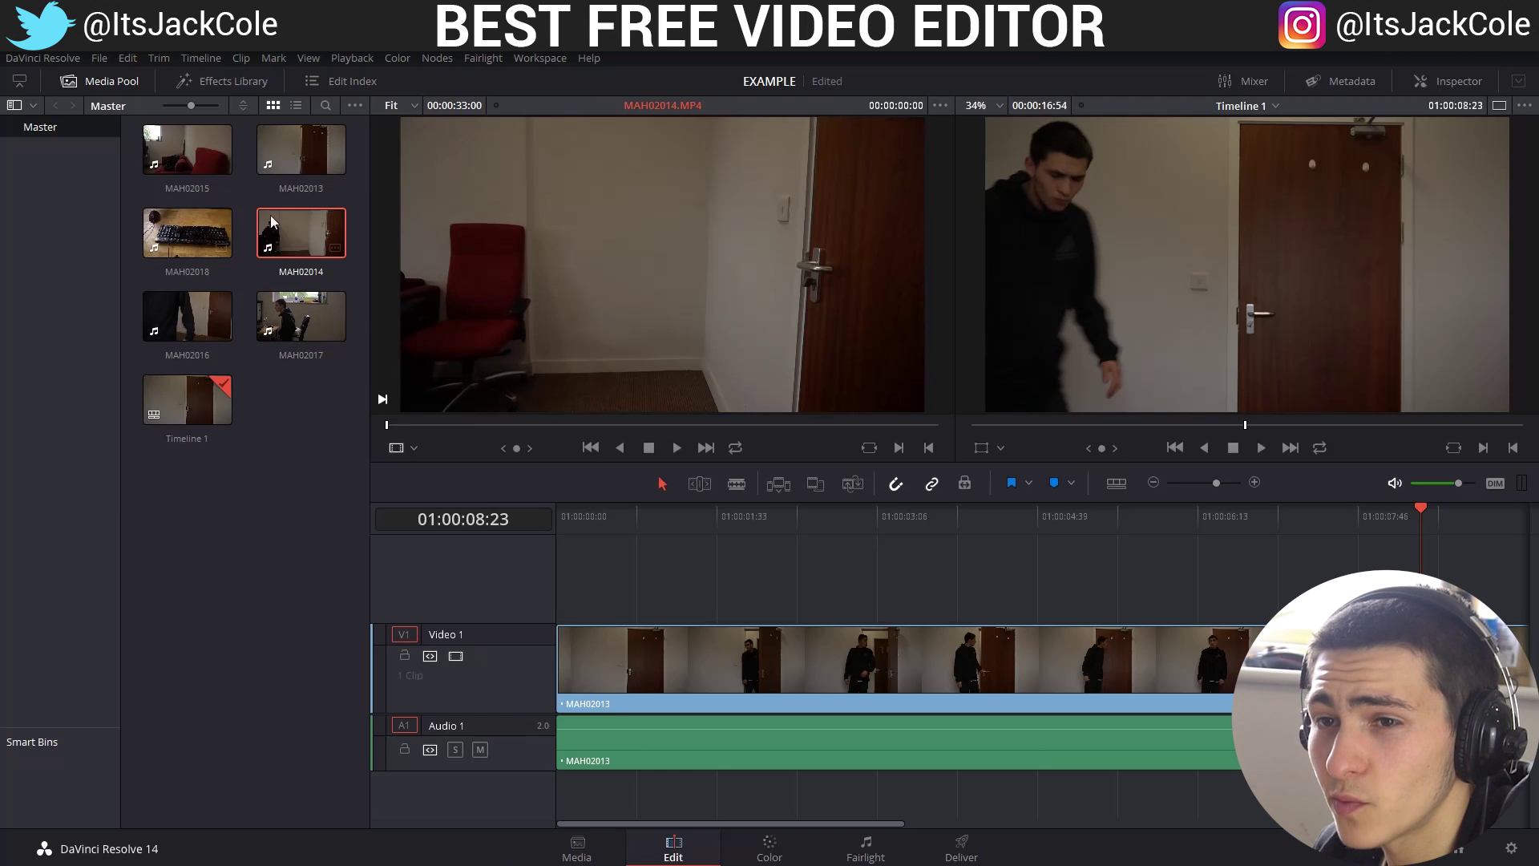
key(space)
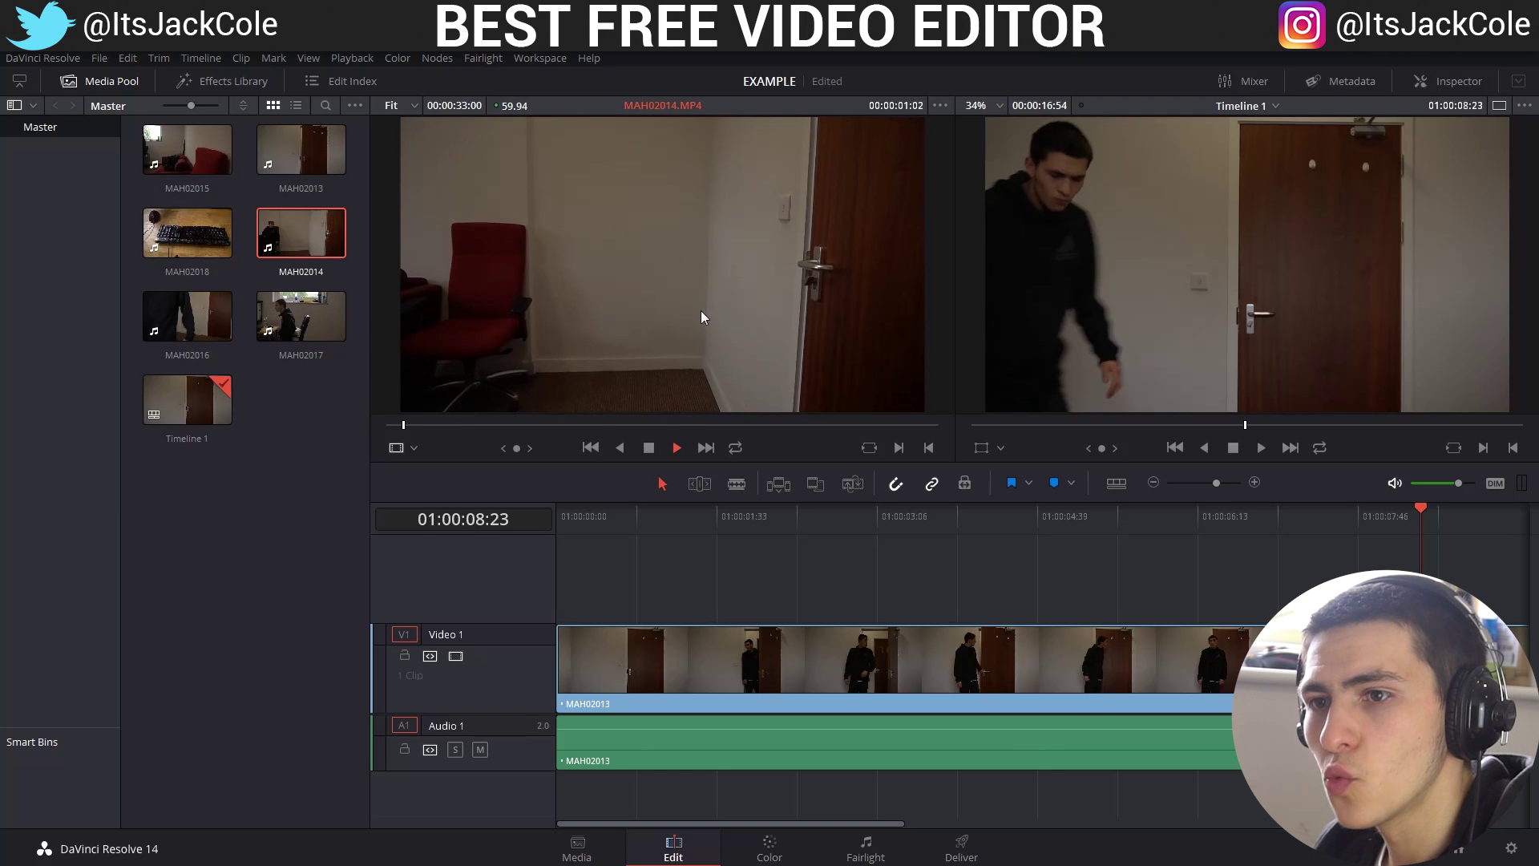
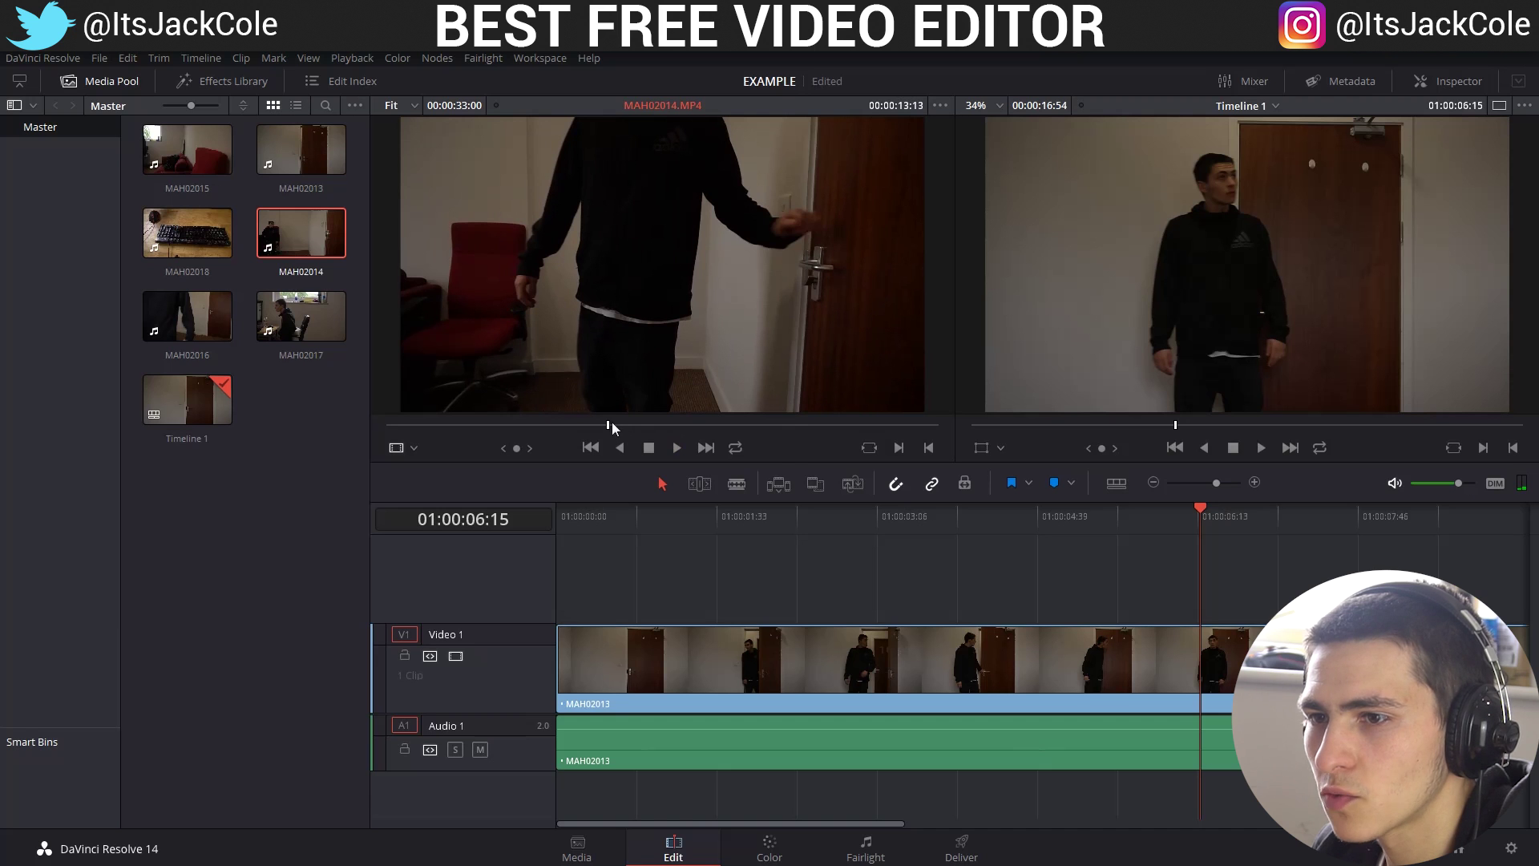
Place MAH02014 on a Video 2 track above MAH02013 and split MAH02013 at 01:00:03:43 with the Blade tool
drag(281, 247, 948, 561)
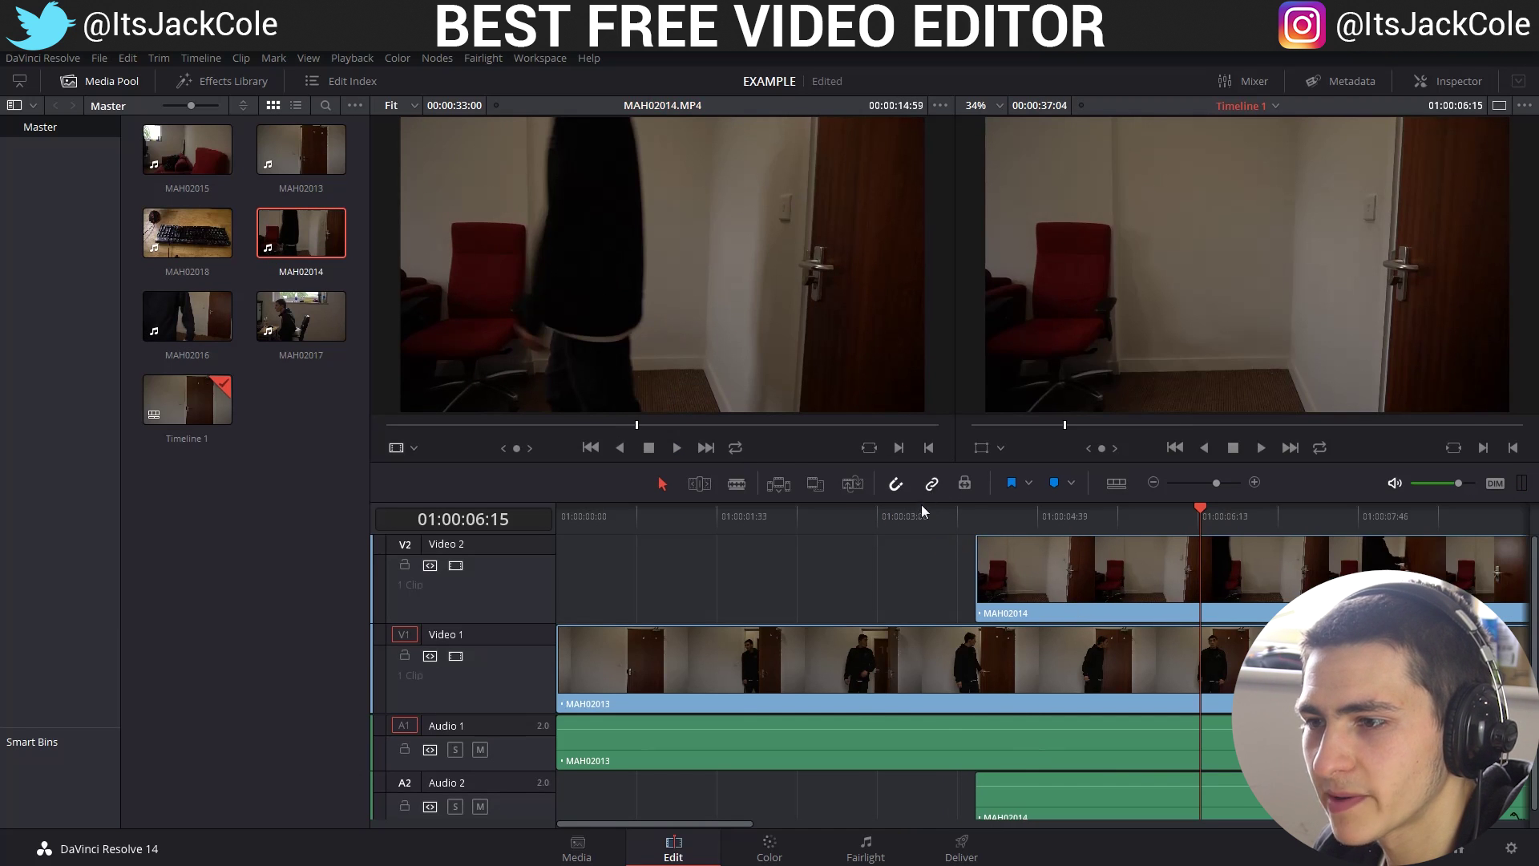
click(802, 520)
key(space)
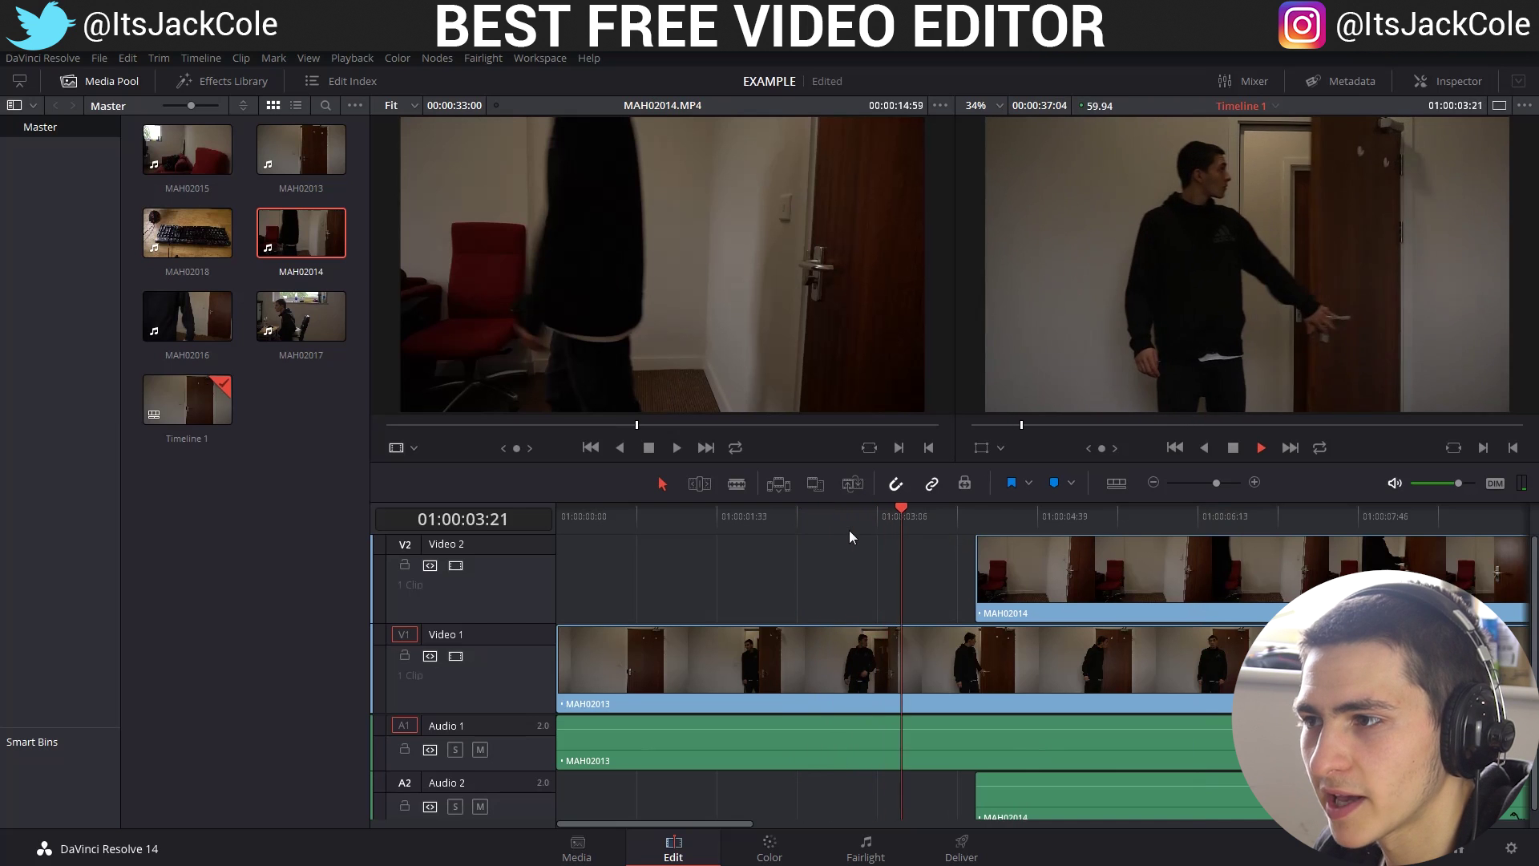
key(space)
key(b)
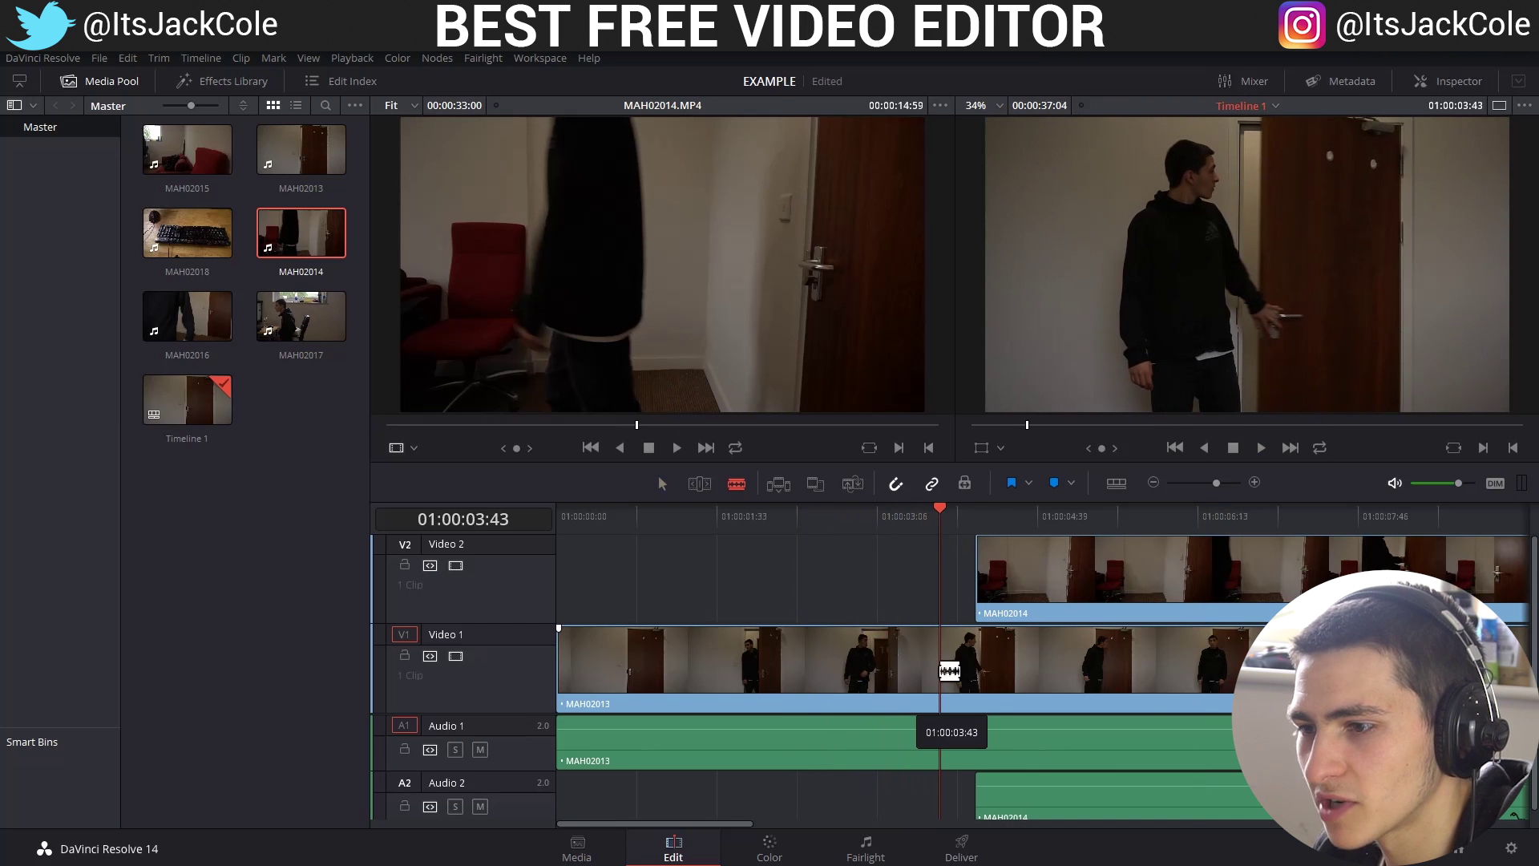
click(941, 665)
Move MAH02014 to the timeline start, split it where the man enters through the door, and delete the part before the split
key(a)
drag(982, 586, 1055, 572)
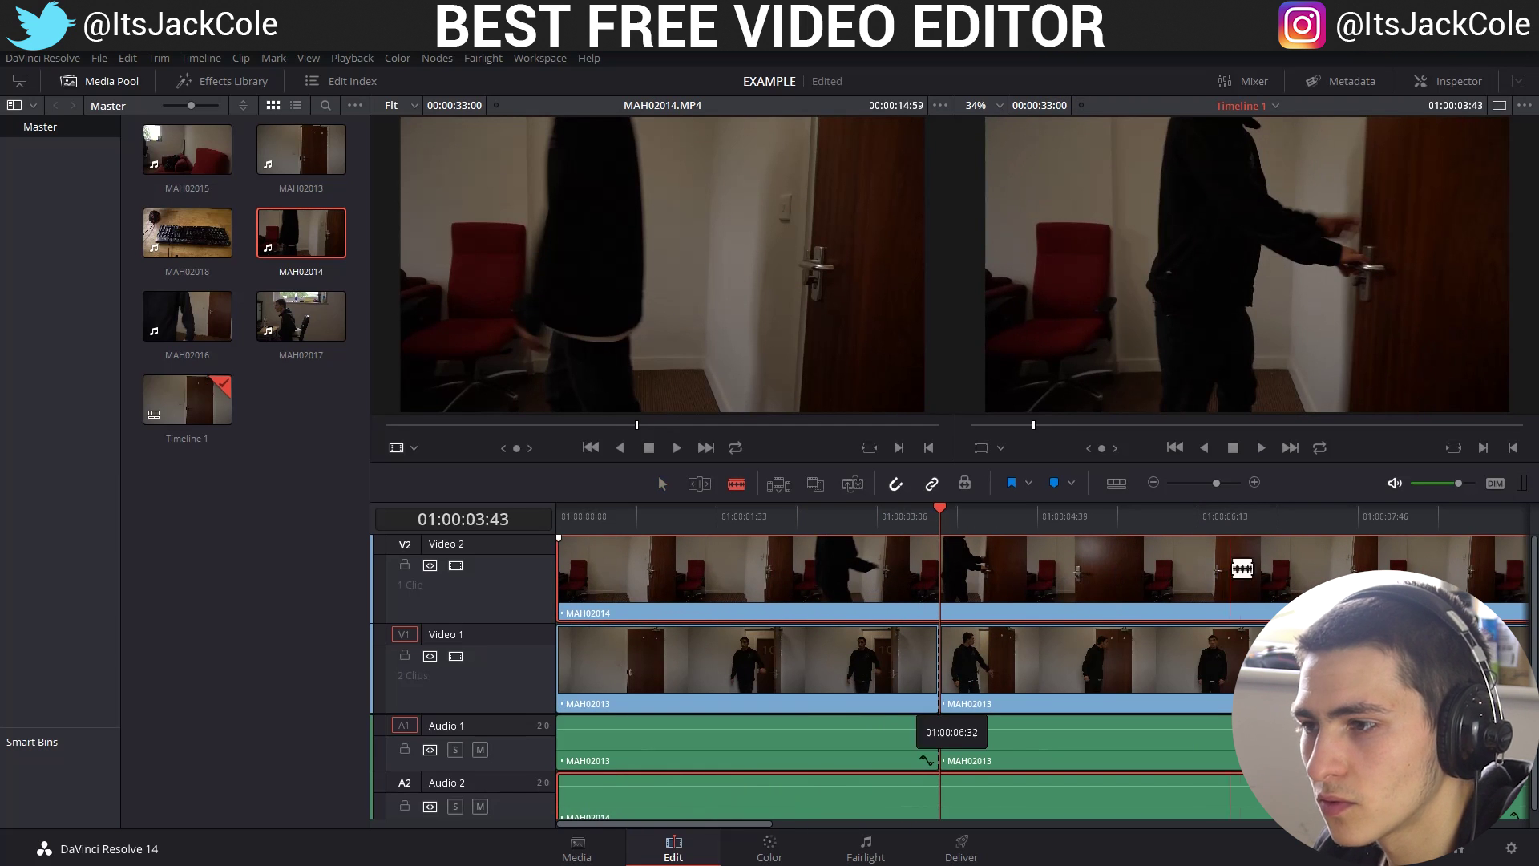
key(b)
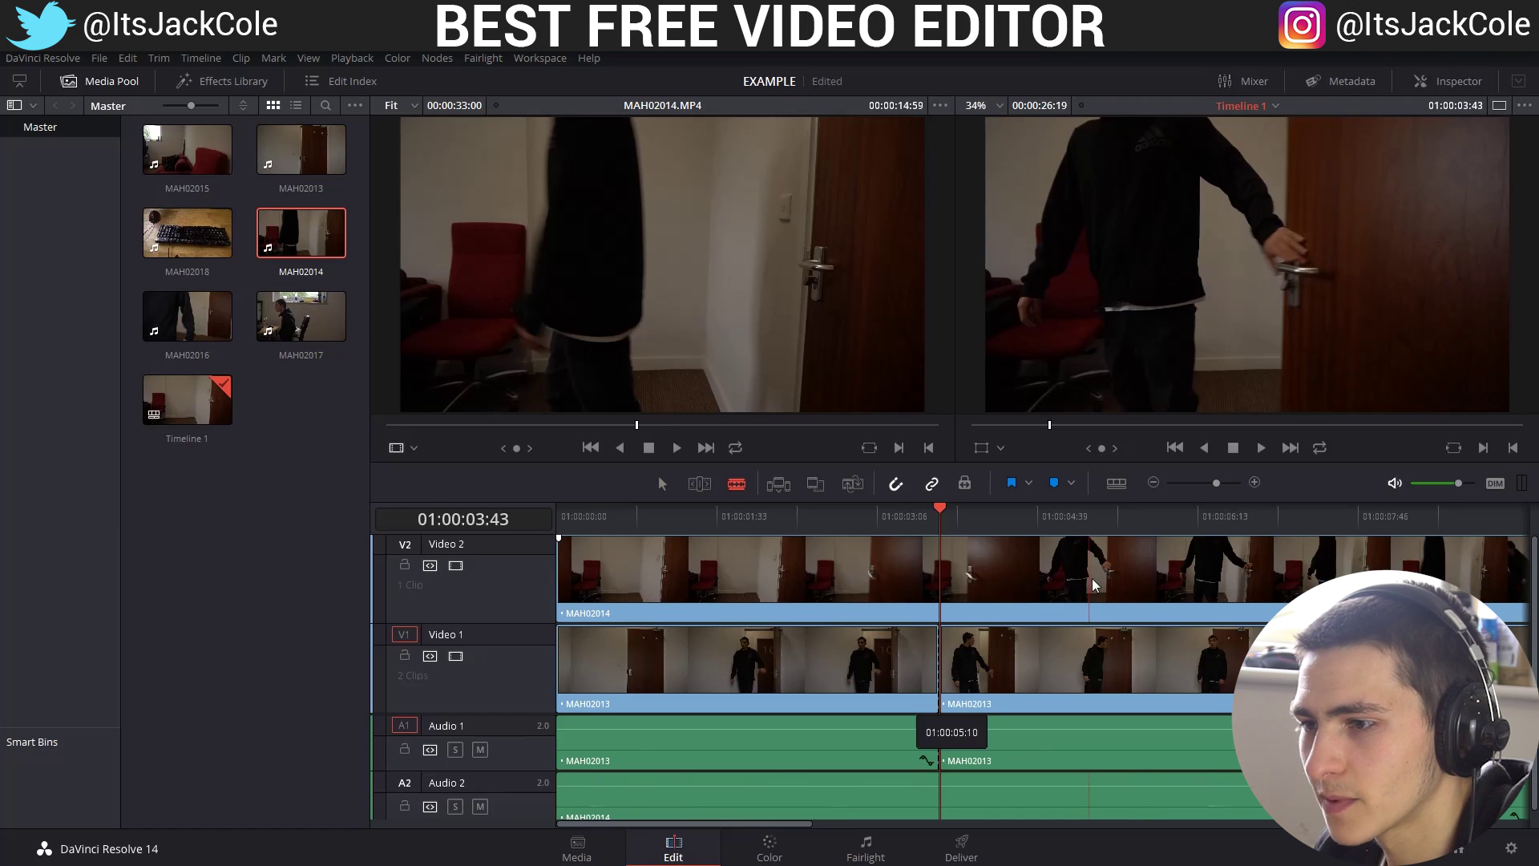
click(1244, 570)
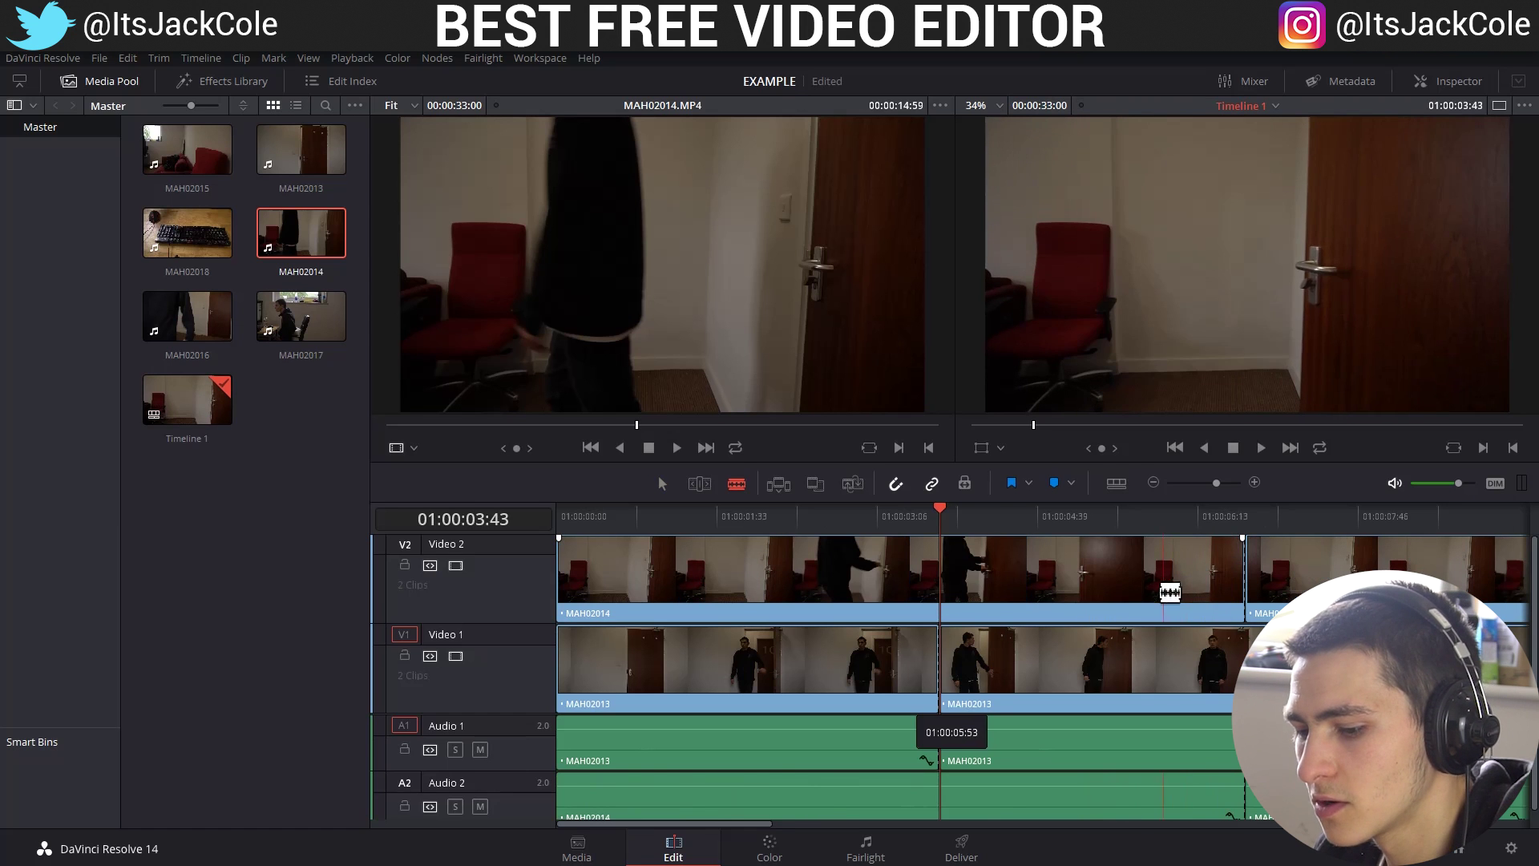
key(a)
click(1124, 576)
key(Delete)
Split MAH02014 on Video 2 at 01:00:05:08 and delete the part before the split
mouse_move(702, 561)
mouse_down()
mouse_move(791, 563)
mouse_move(688, 569)
mouse_up()
drag(943, 507, 1085, 542)
key(b)
click(1053, 573)
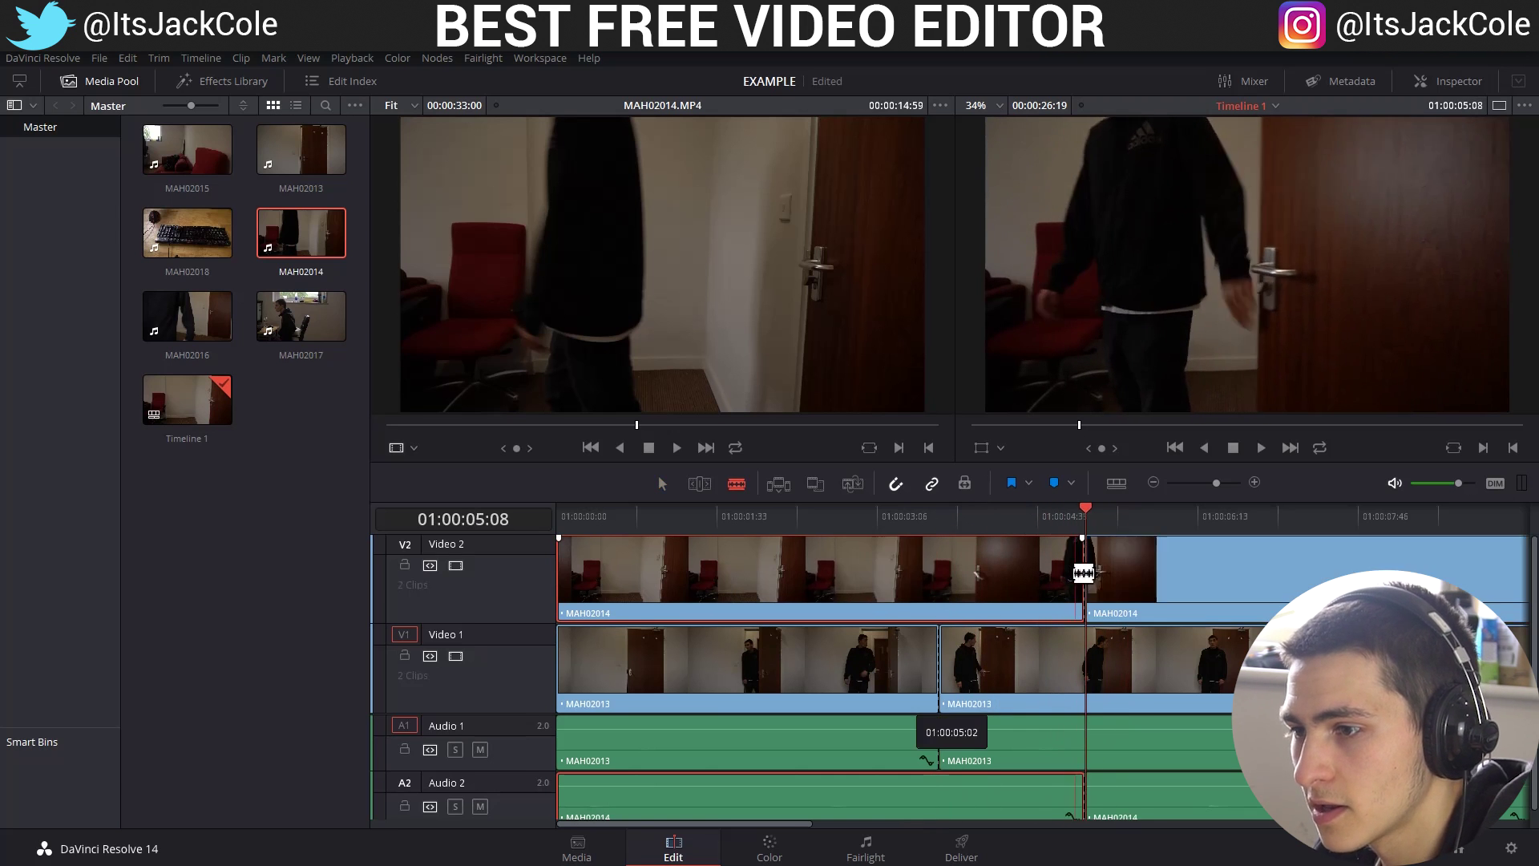
key(BackSpace)
Align the start of MAH02014 with the MAH02013 split at 01:00:03:43 and play across the cut
drag(1145, 576, 996, 575)
click(840, 519)
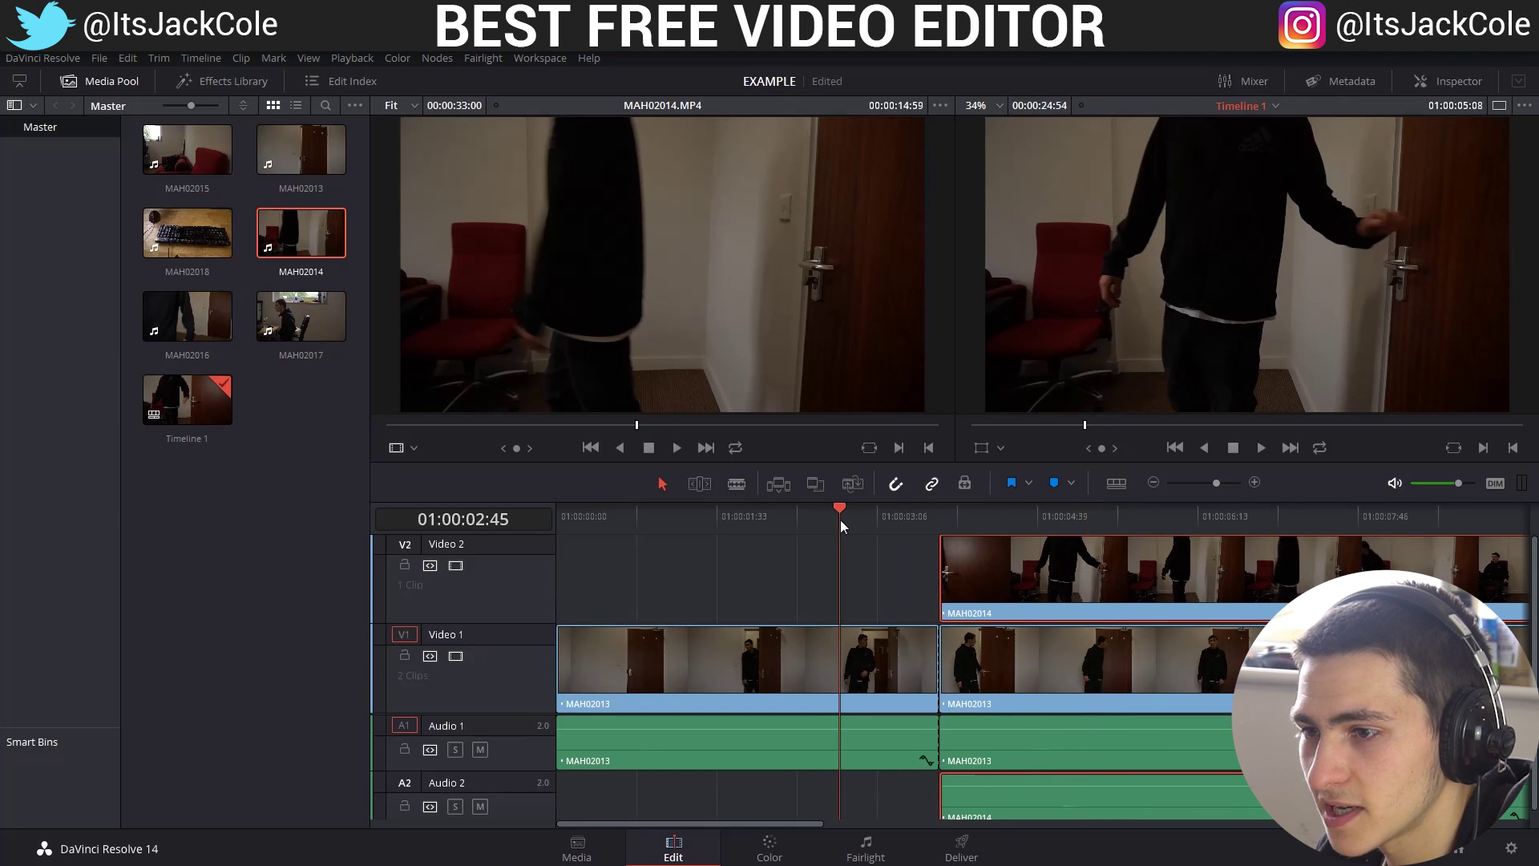
key(space)
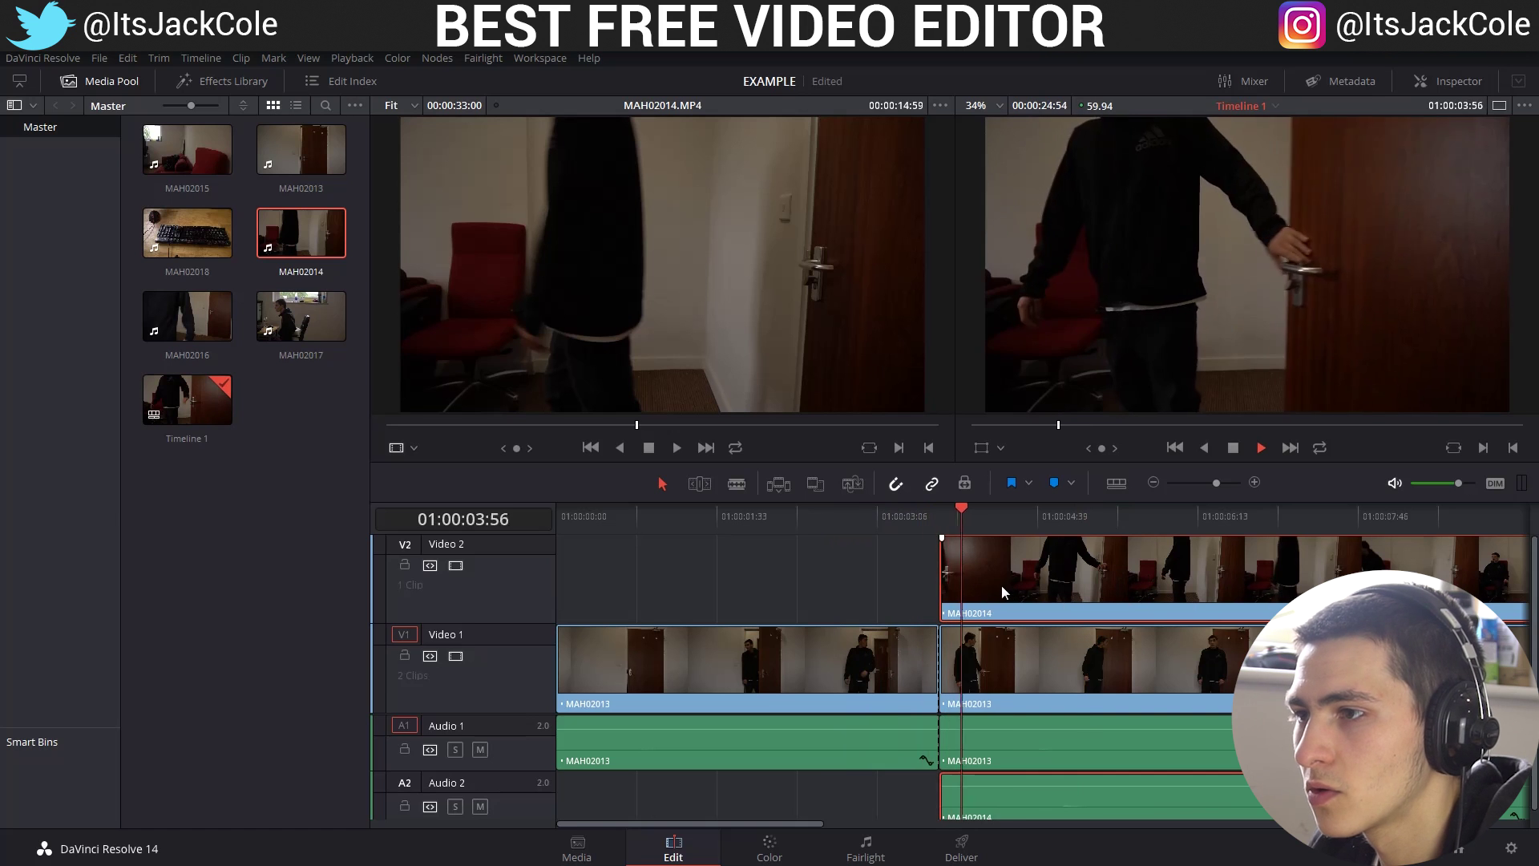
key(space)
Split MAH02014 at 01:00:04:07 and delete the short piece before it, closing the gap
drag(907, 517, 980, 561)
key(b)
click(982, 595)
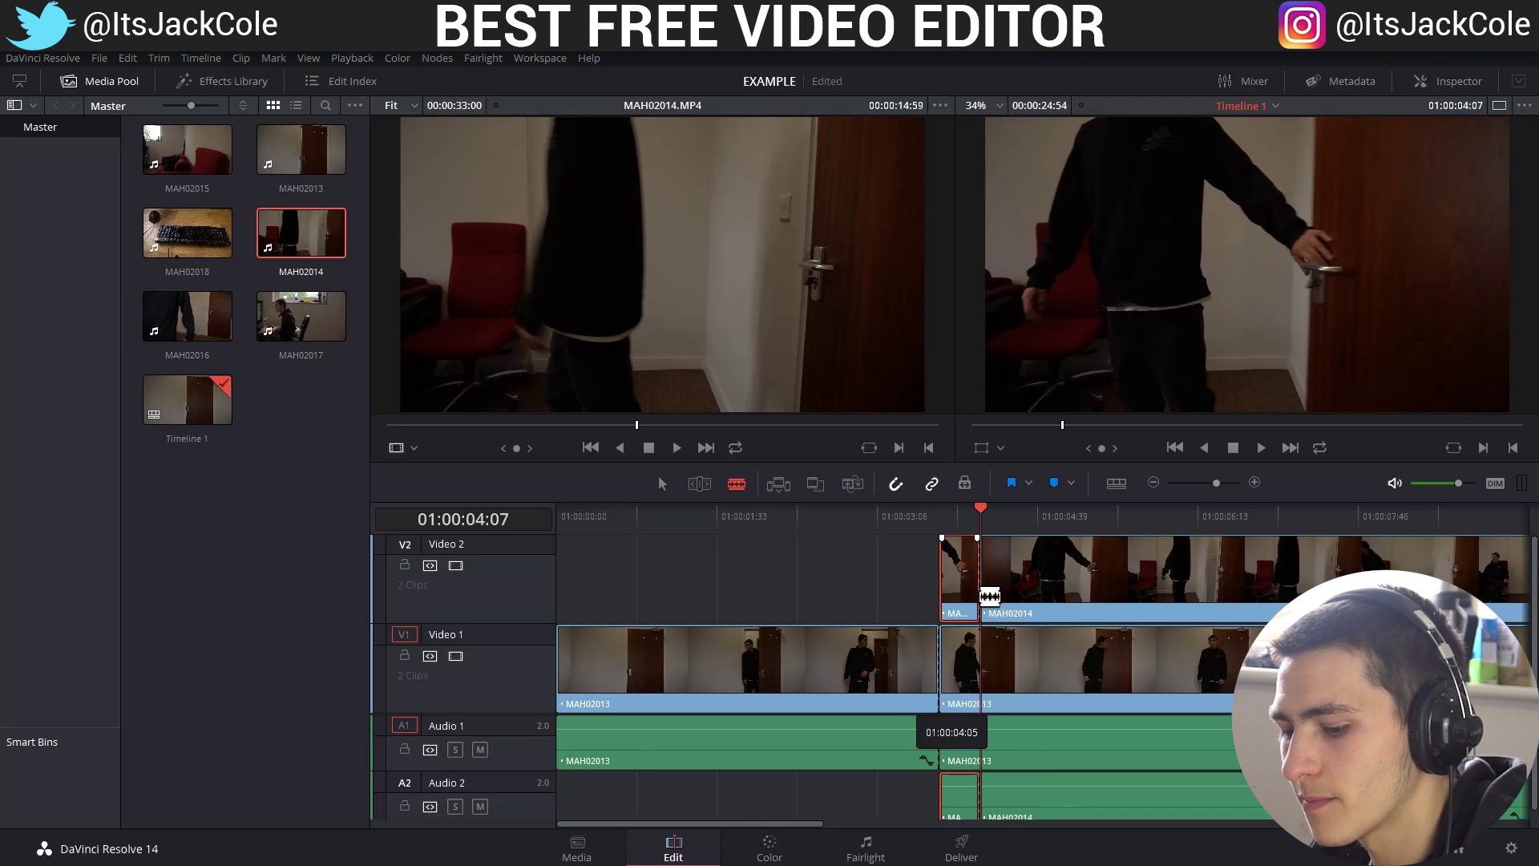
key(Delete)
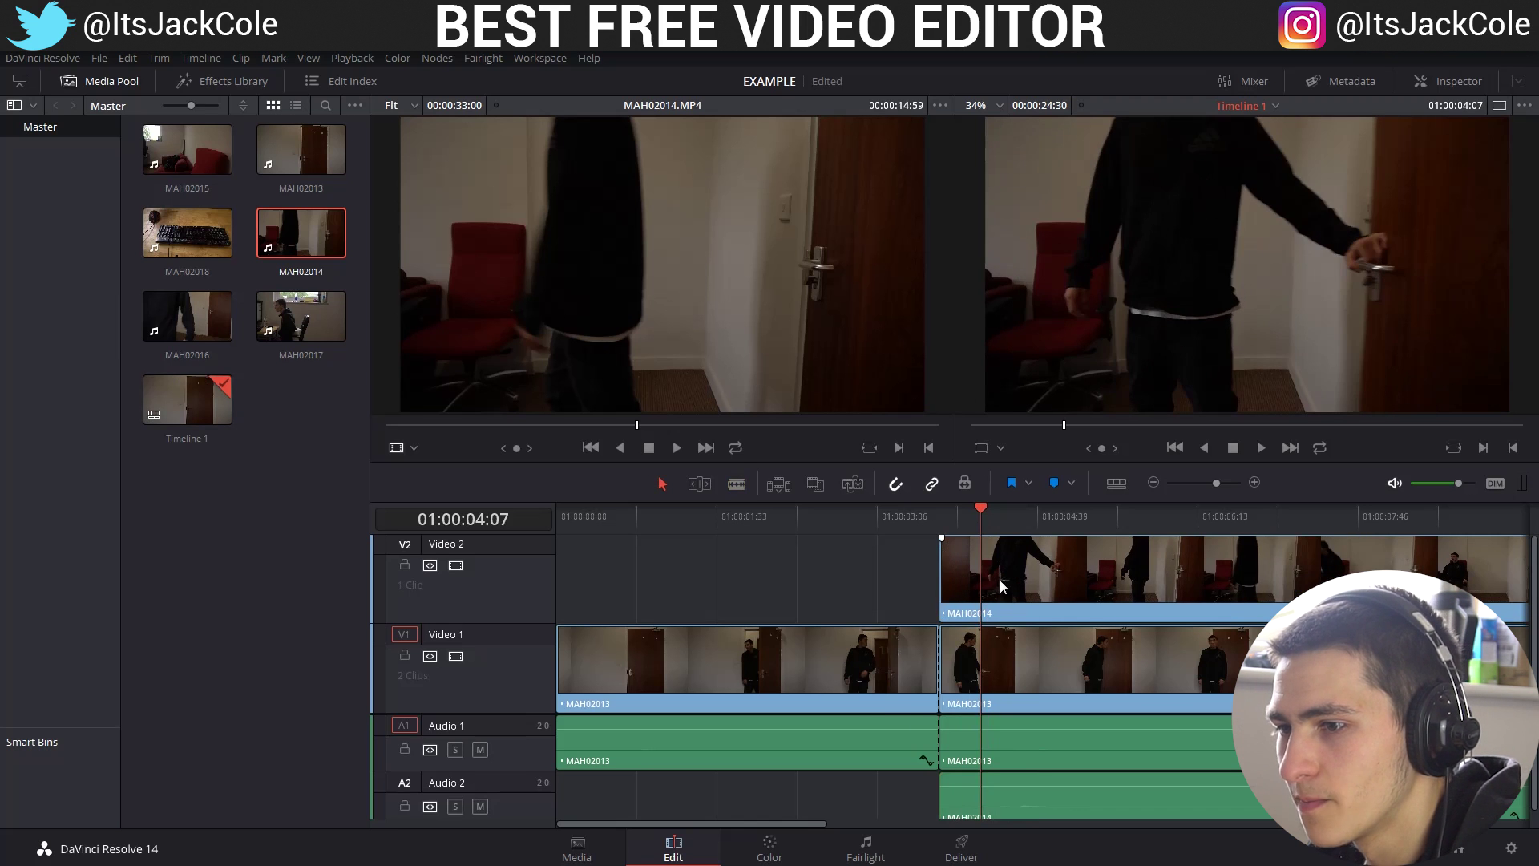
Check the cut in playback and move MAH02014 on Video 2 to start at about 01:00:04:10
click(878, 521)
key(space)
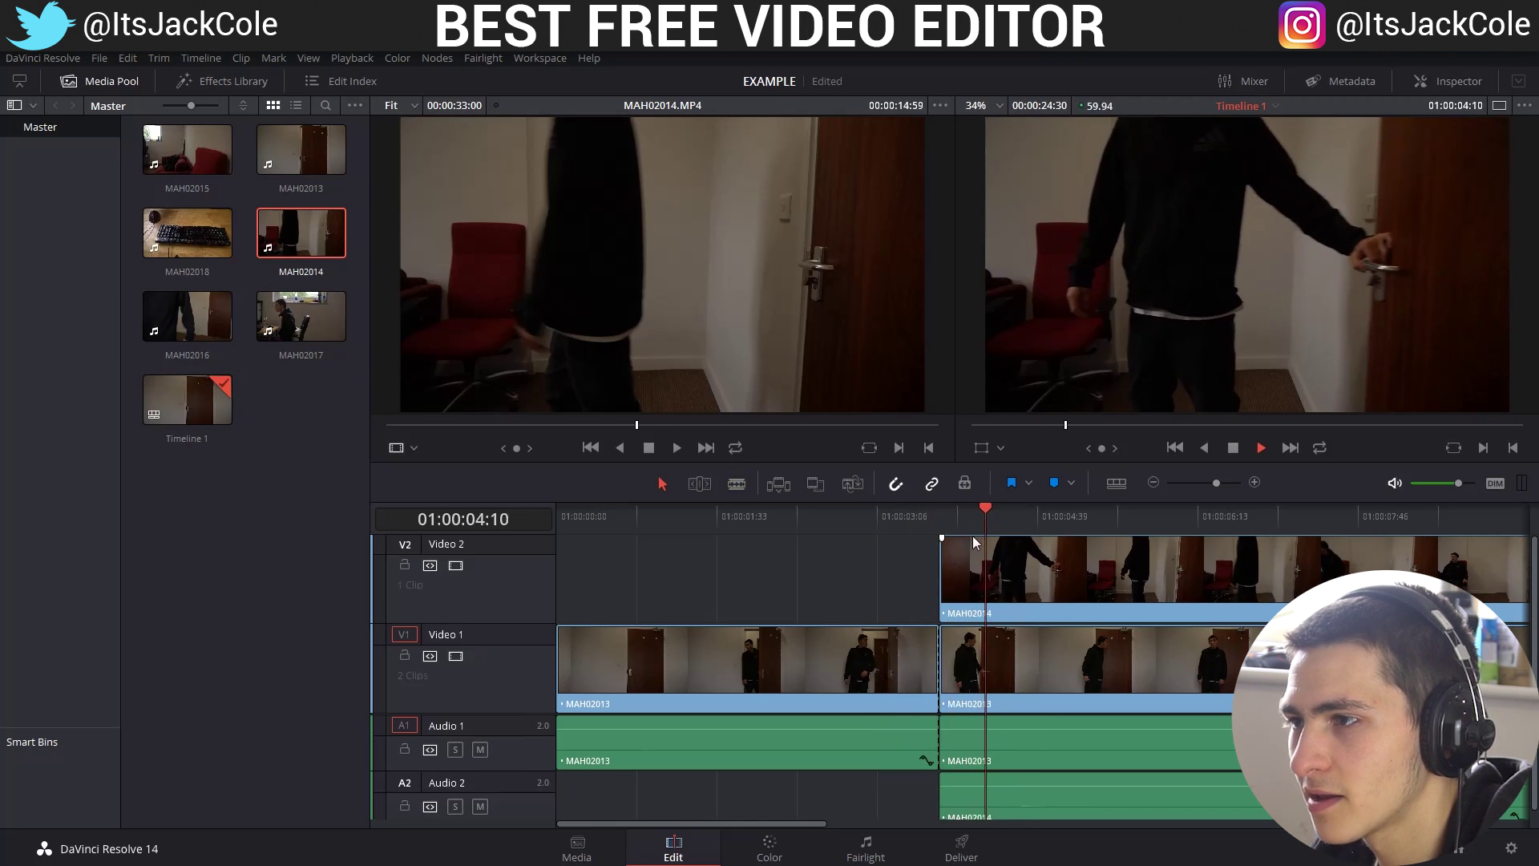
drag(869, 529, 808, 531)
key(space)
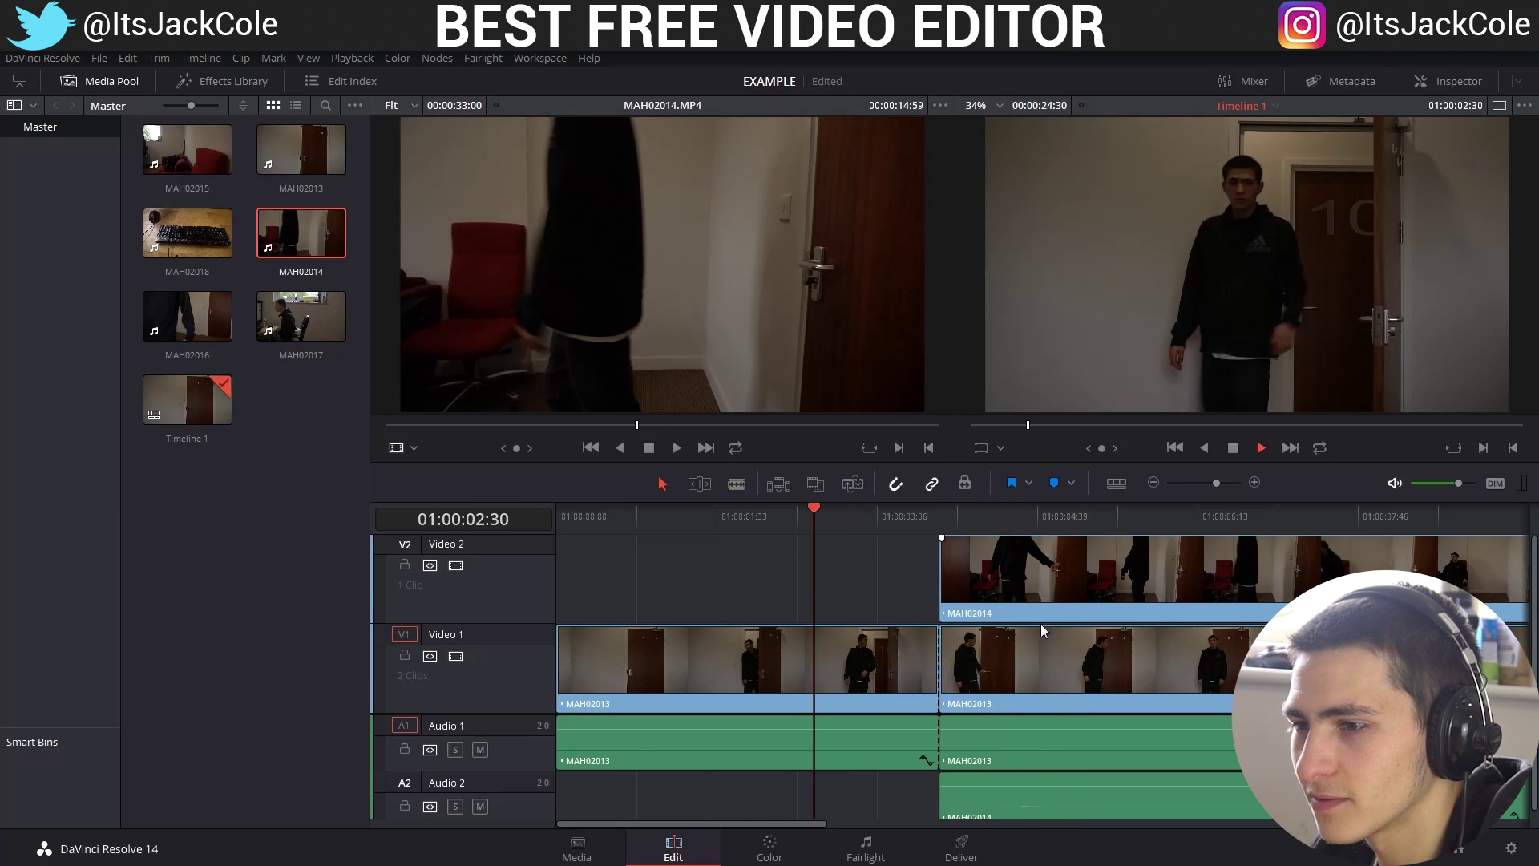
mouse_move(894, 521)
mouse_down()
mouse_move(931, 526)
mouse_move(901, 528)
mouse_up()
drag(1002, 579, 1053, 590)
Play the timeline from just before the shifted MAH02014 clip to check the door action across the cut
key(space)
key(space)
key(slash)
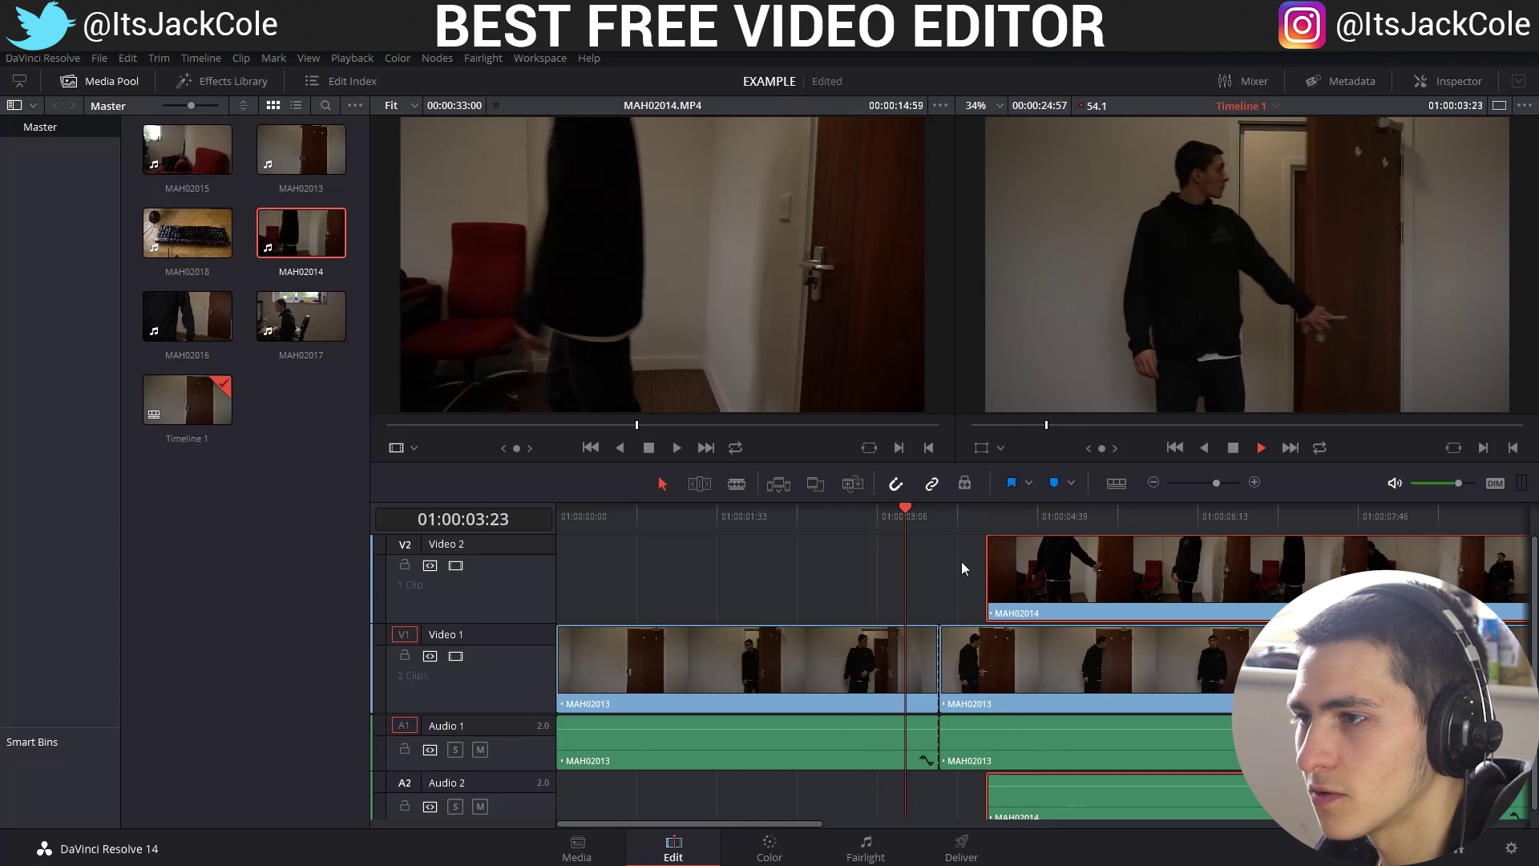
key(slash)
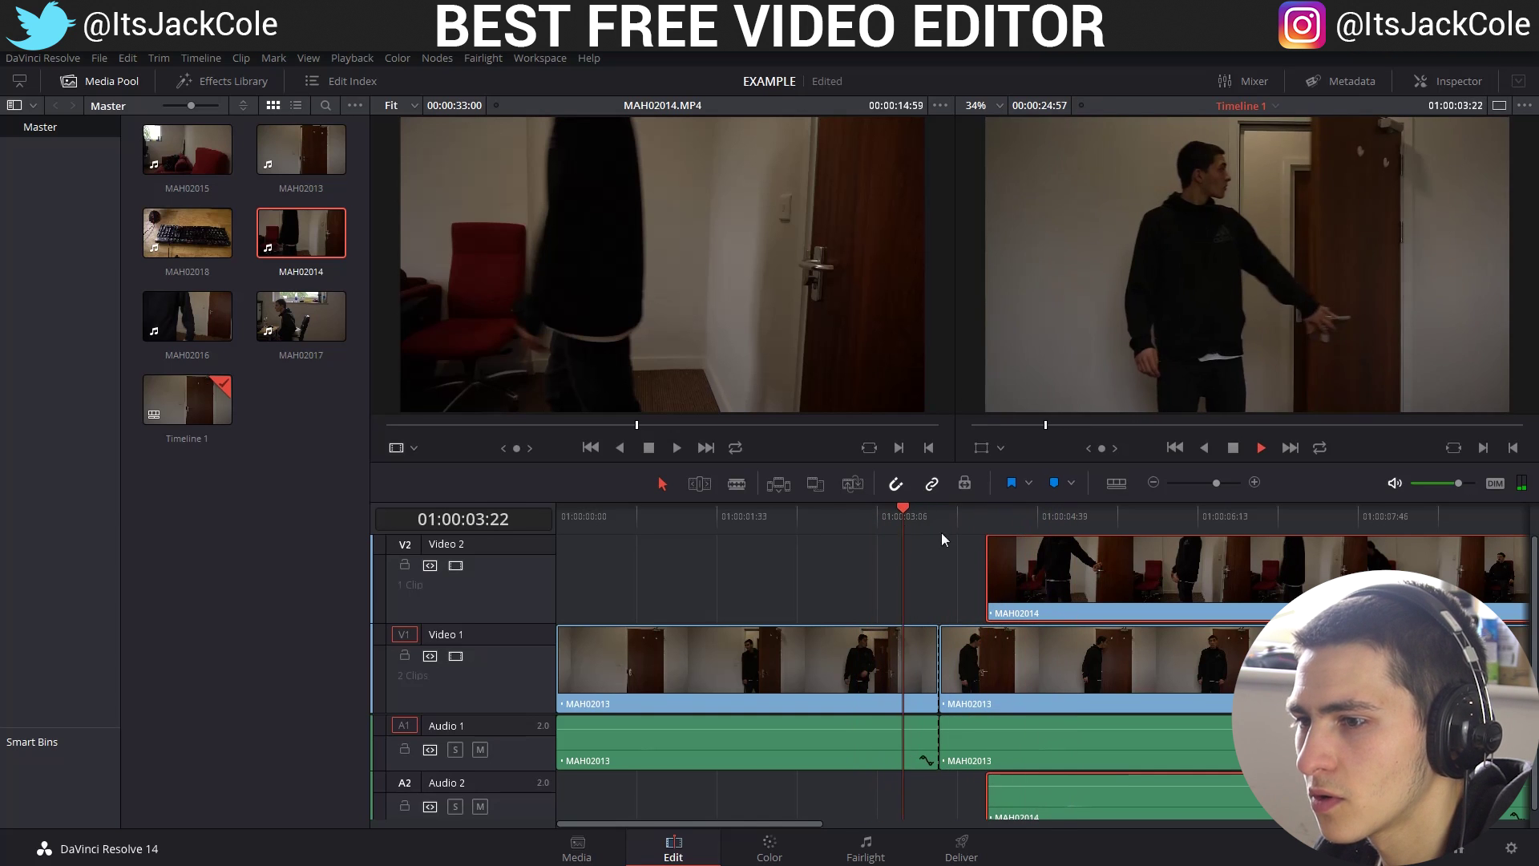
key(space)
click(928, 515)
key(space)
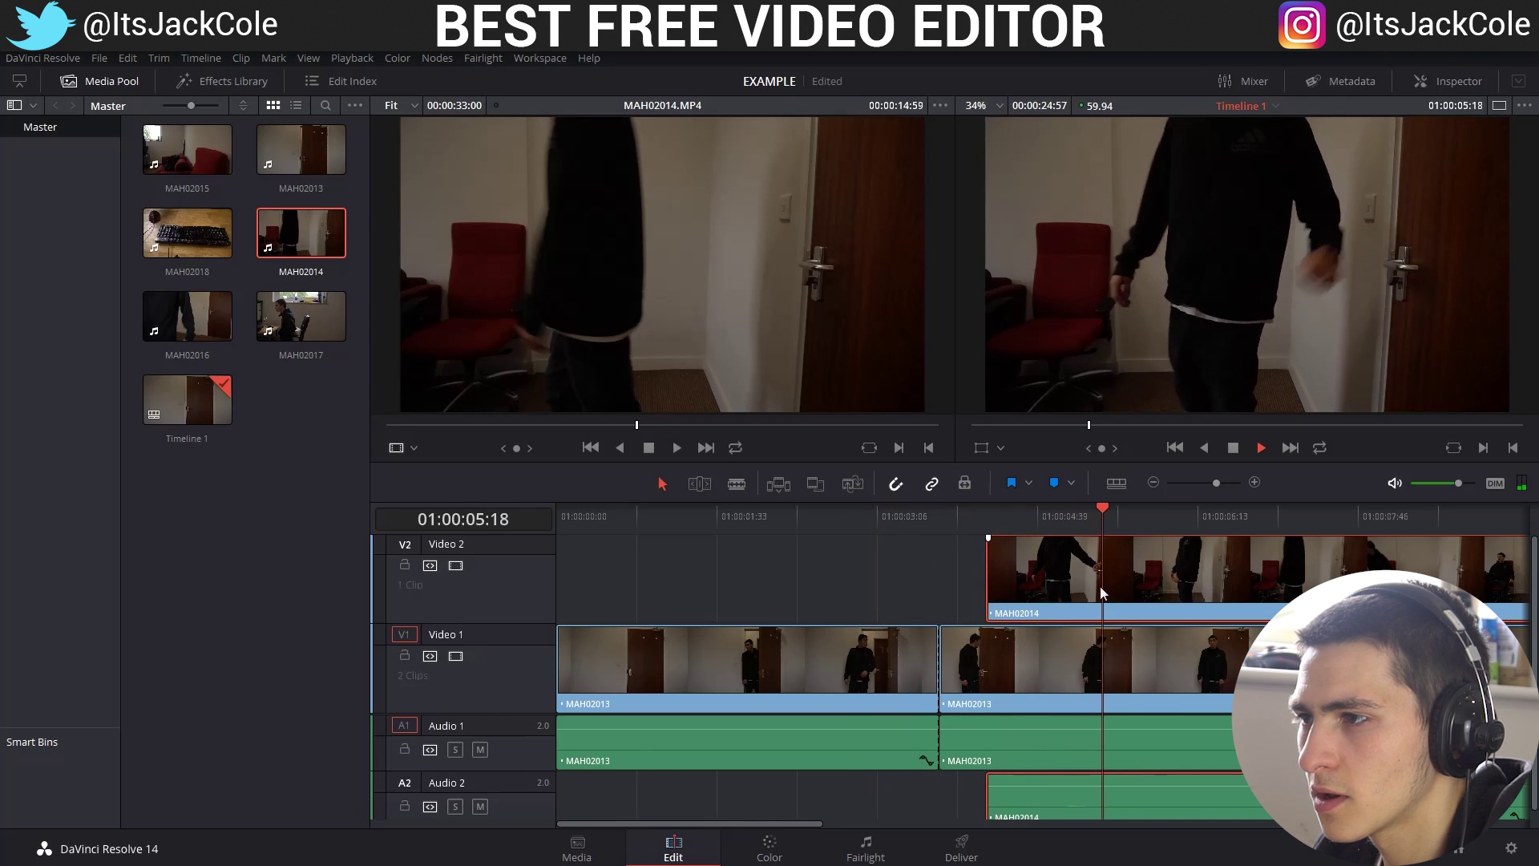
Find the point where the man turns away from the door and split MAH02014 there, at 01:00:05:50
click(1104, 521)
key(space)
click(1037, 521)
click(1042, 521)
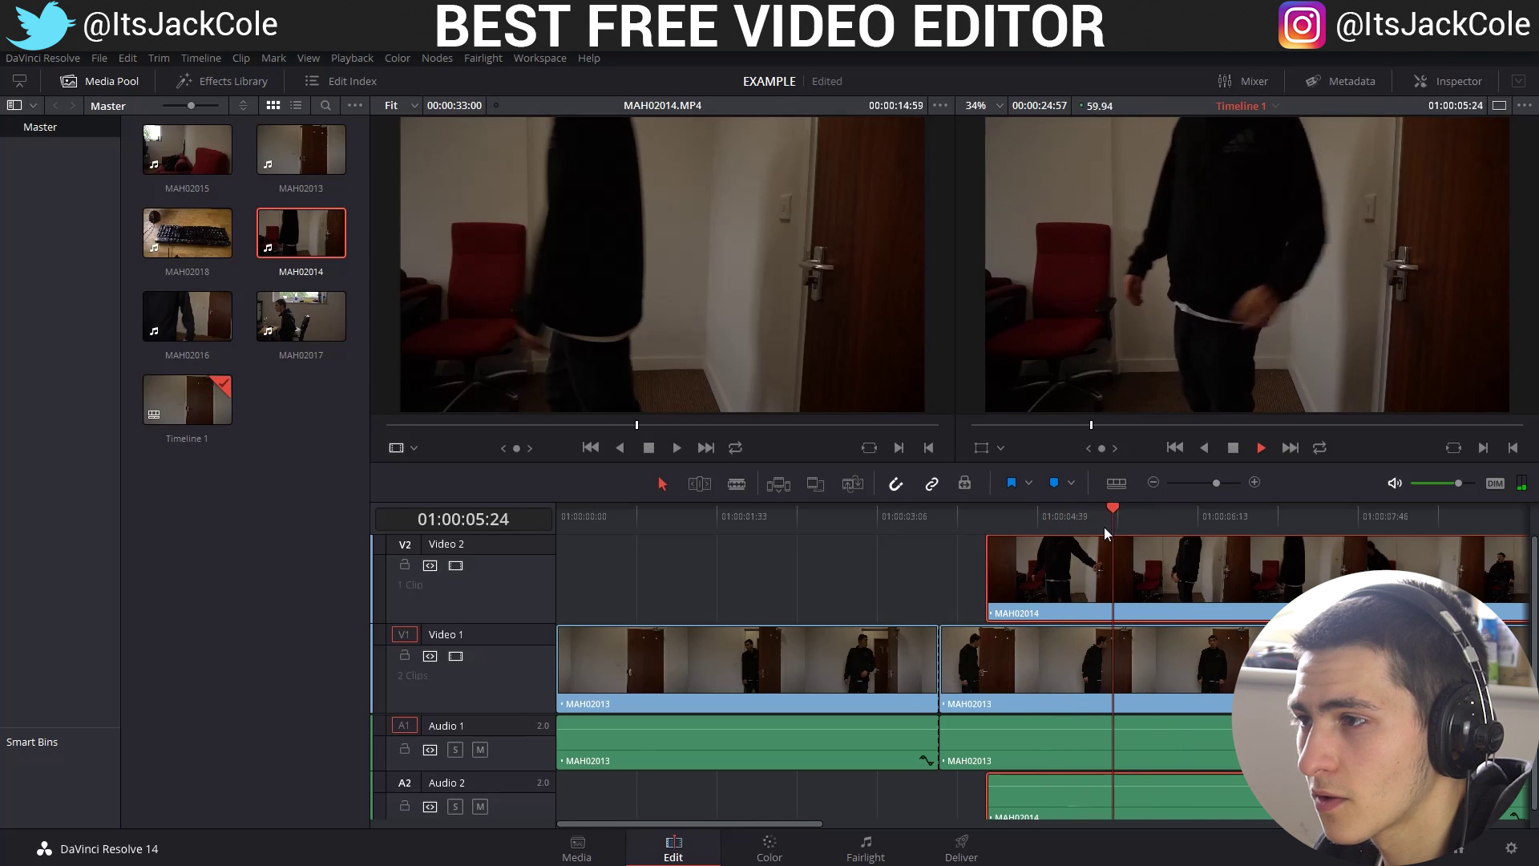
key(space)
key(b)
click(1158, 569)
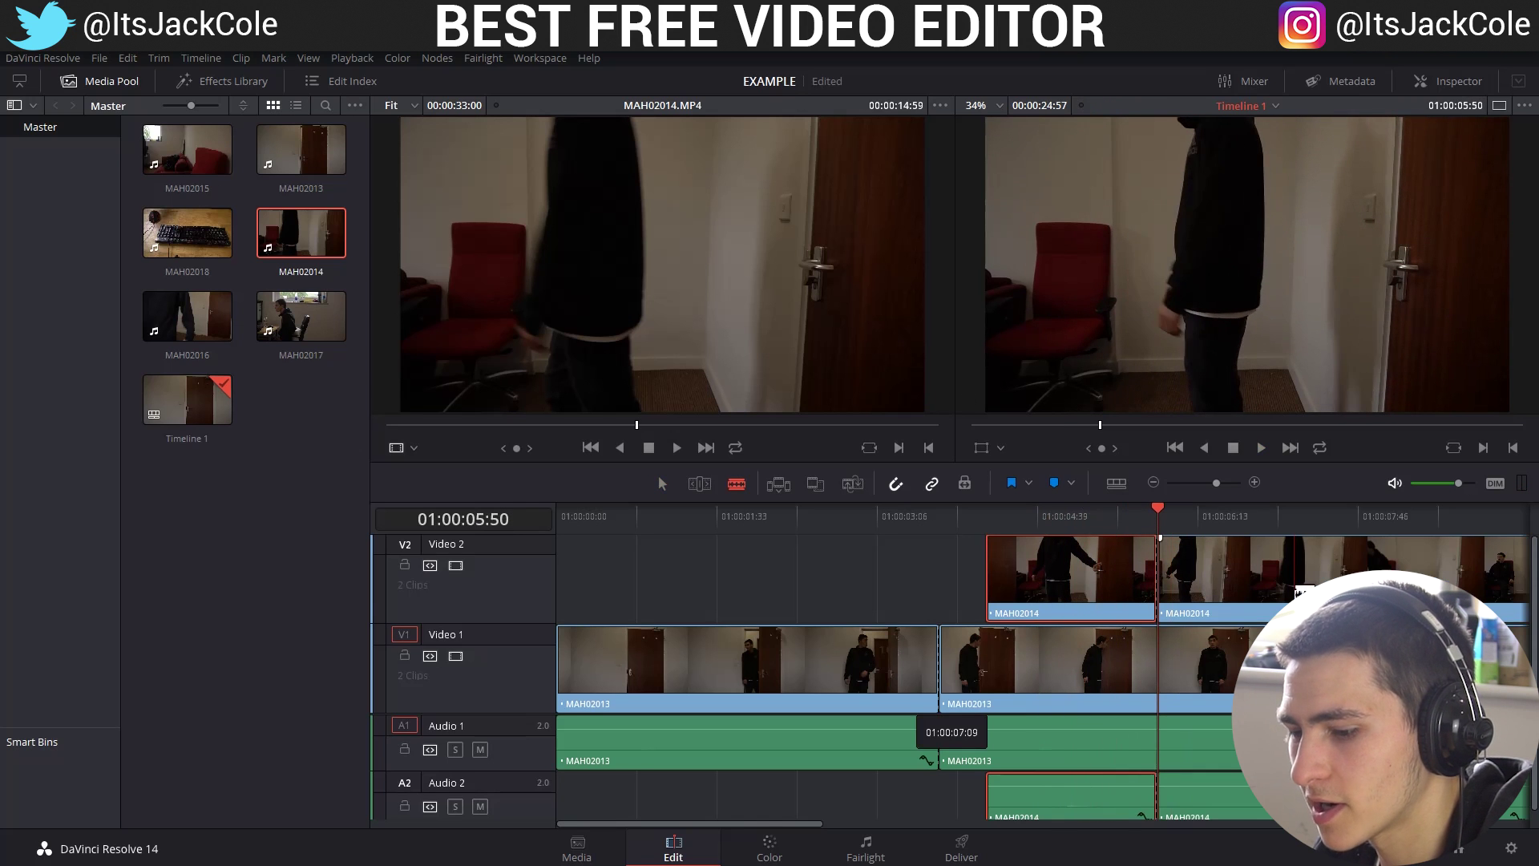
Move the part of MAH02014 after the split about 5:35 further along Video 2
key(a)
drag(792, 825, 878, 825)
drag(918, 577, 1494, 577)
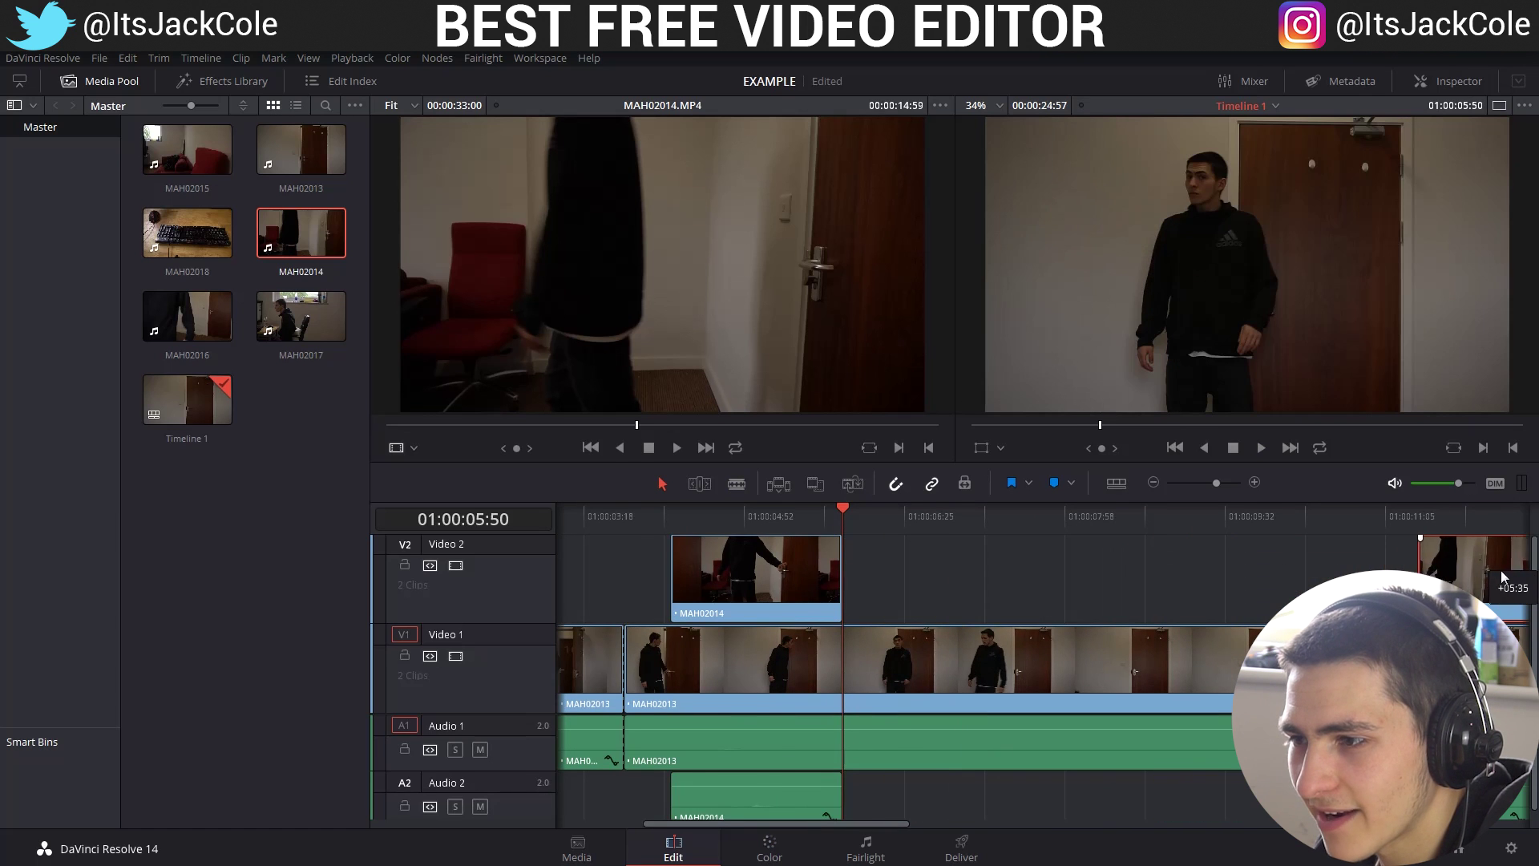
Play the timeline from the start through the short MAH02014 shot and stop at 01:00:08:00
key(Home)
key(space)
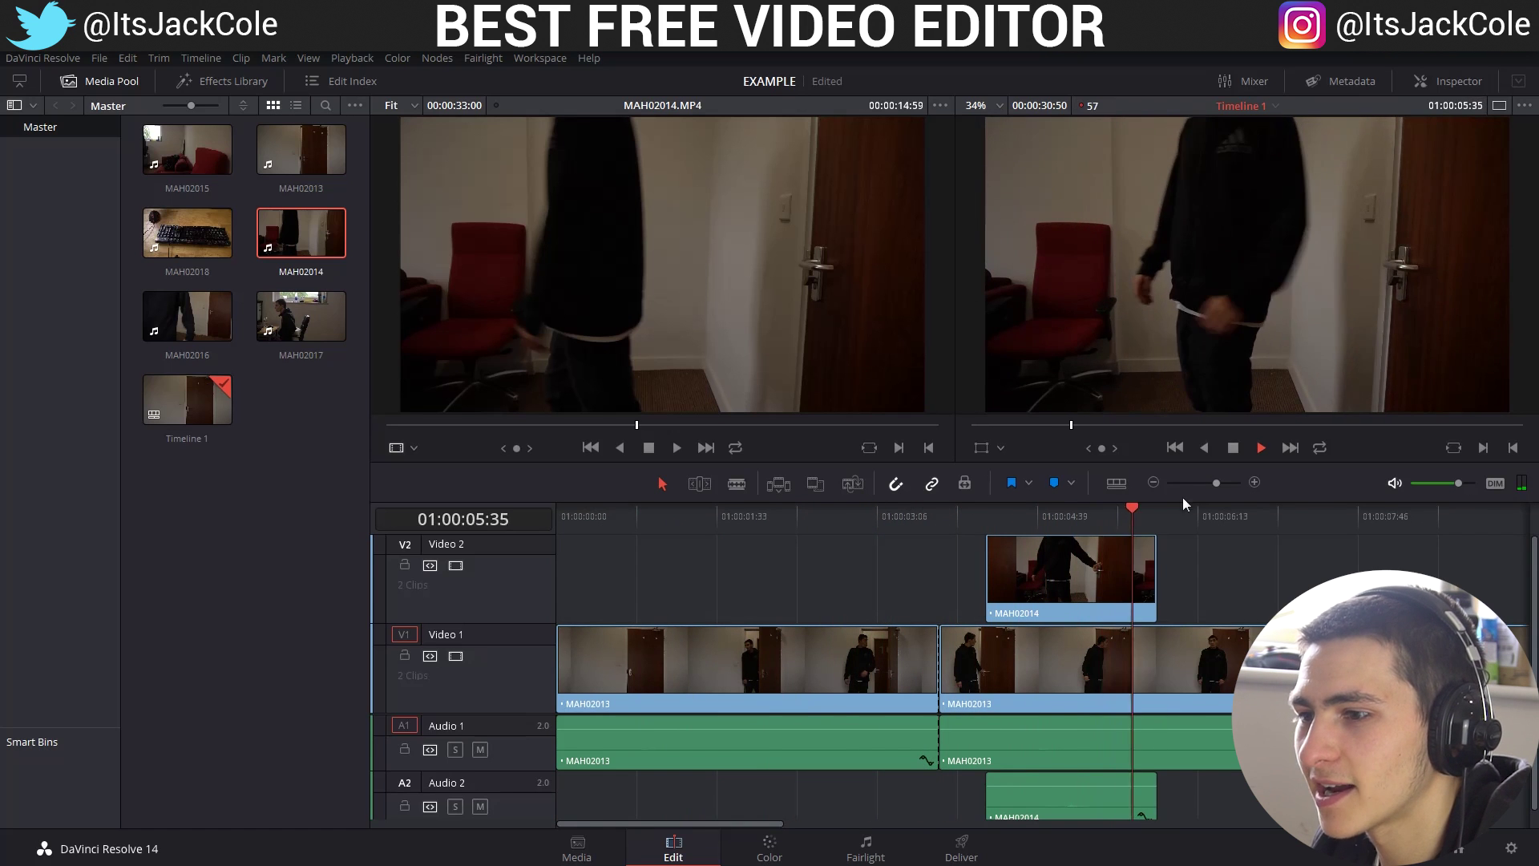
key(space)
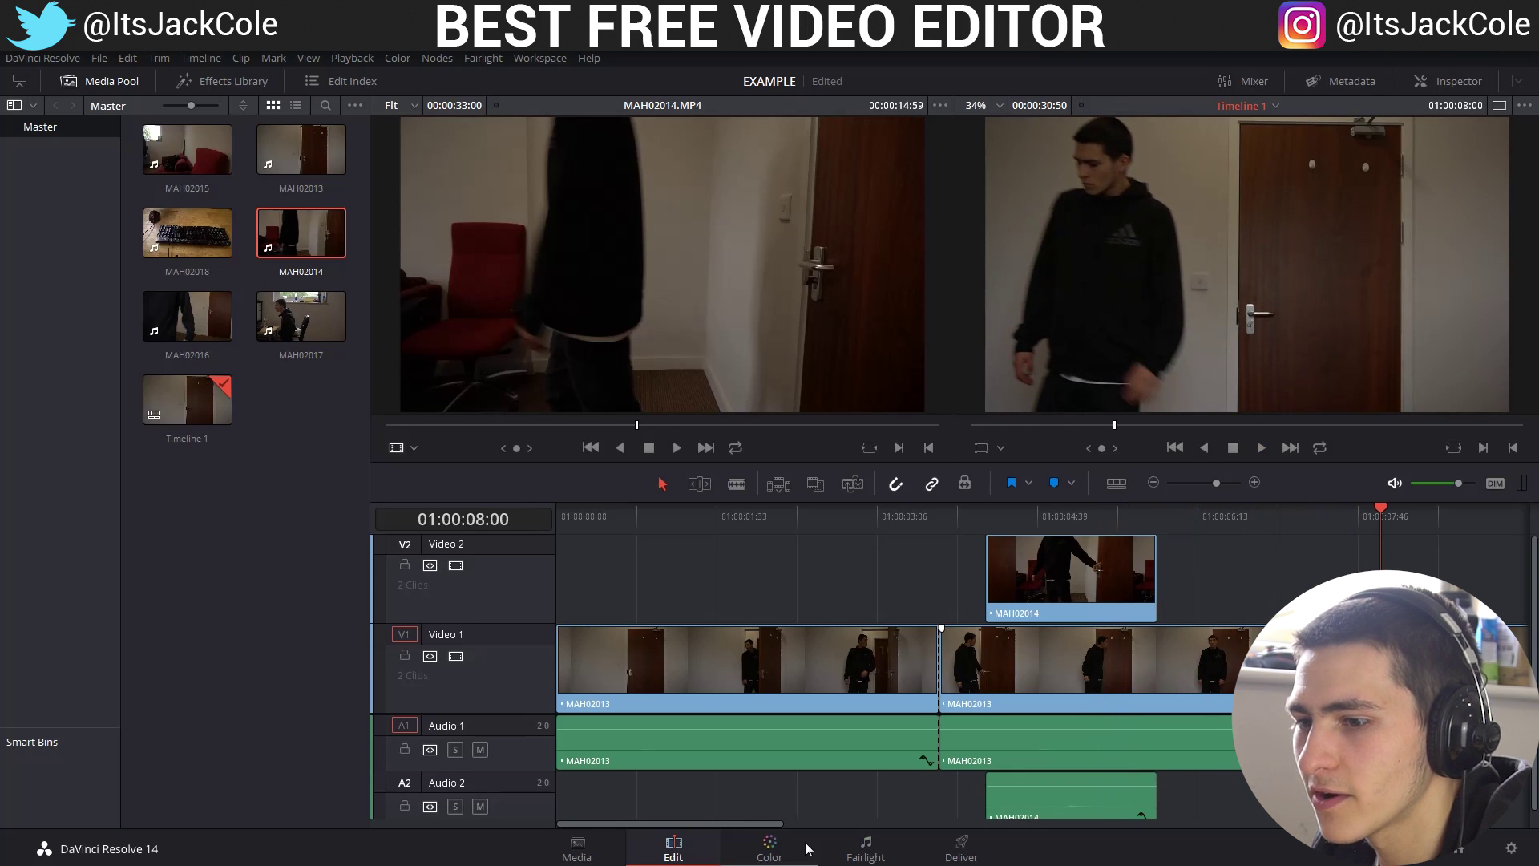
Move the second MAH02014 part back against the first one and split it at 01:00:08:09
key(space)
drag(752, 824, 871, 834)
drag(1424, 565, 830, 559)
key(b)
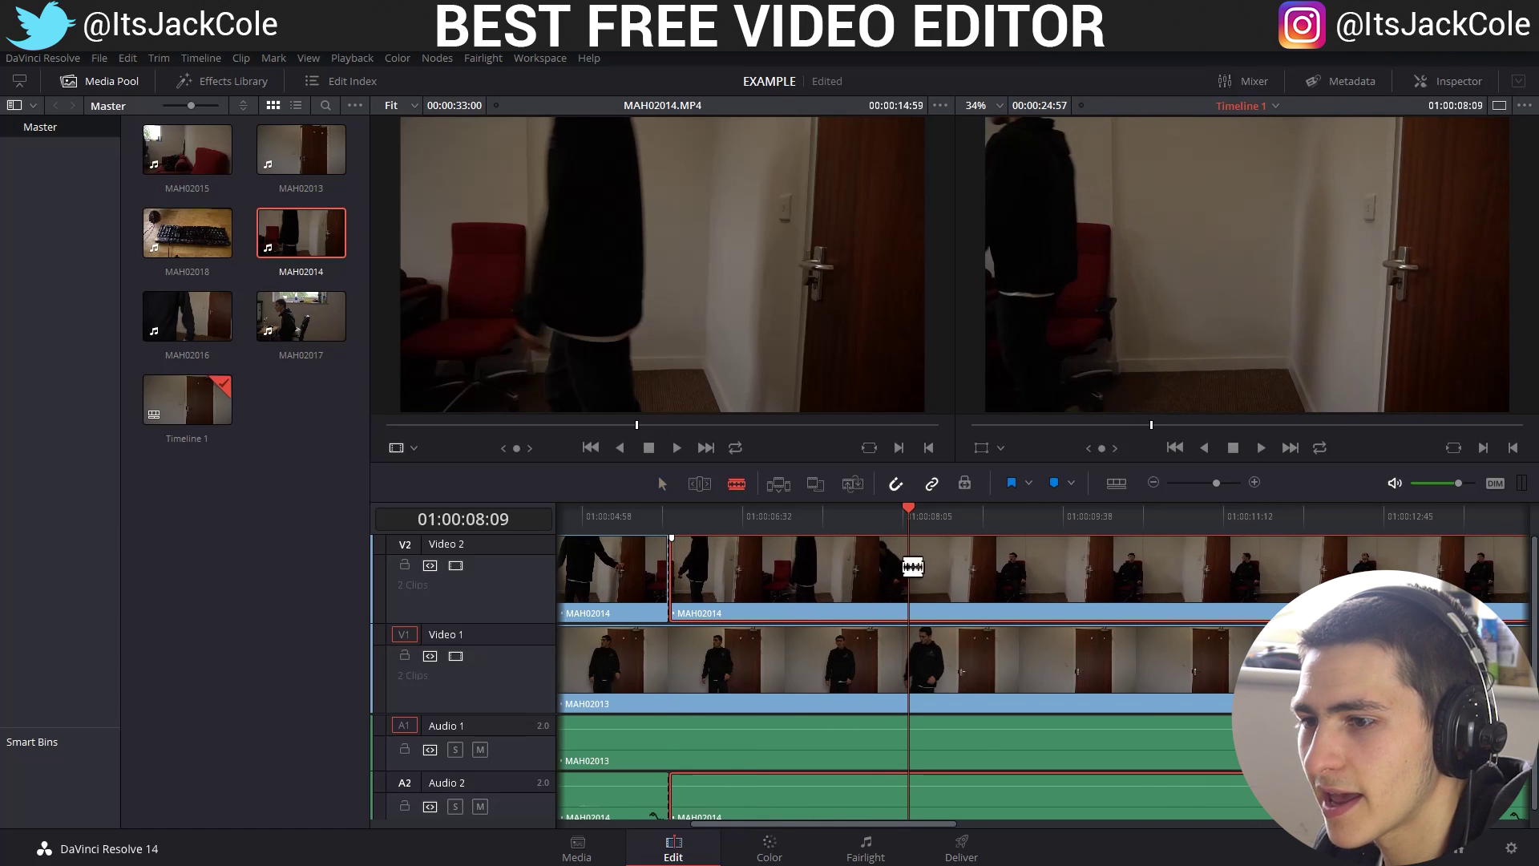
click(913, 566)
Delete the MAH02014 piece between 01:00:05:50 and 01:00:08:09, leaving its gap open on Video 2
key(a)
click(854, 562)
key(Delete)
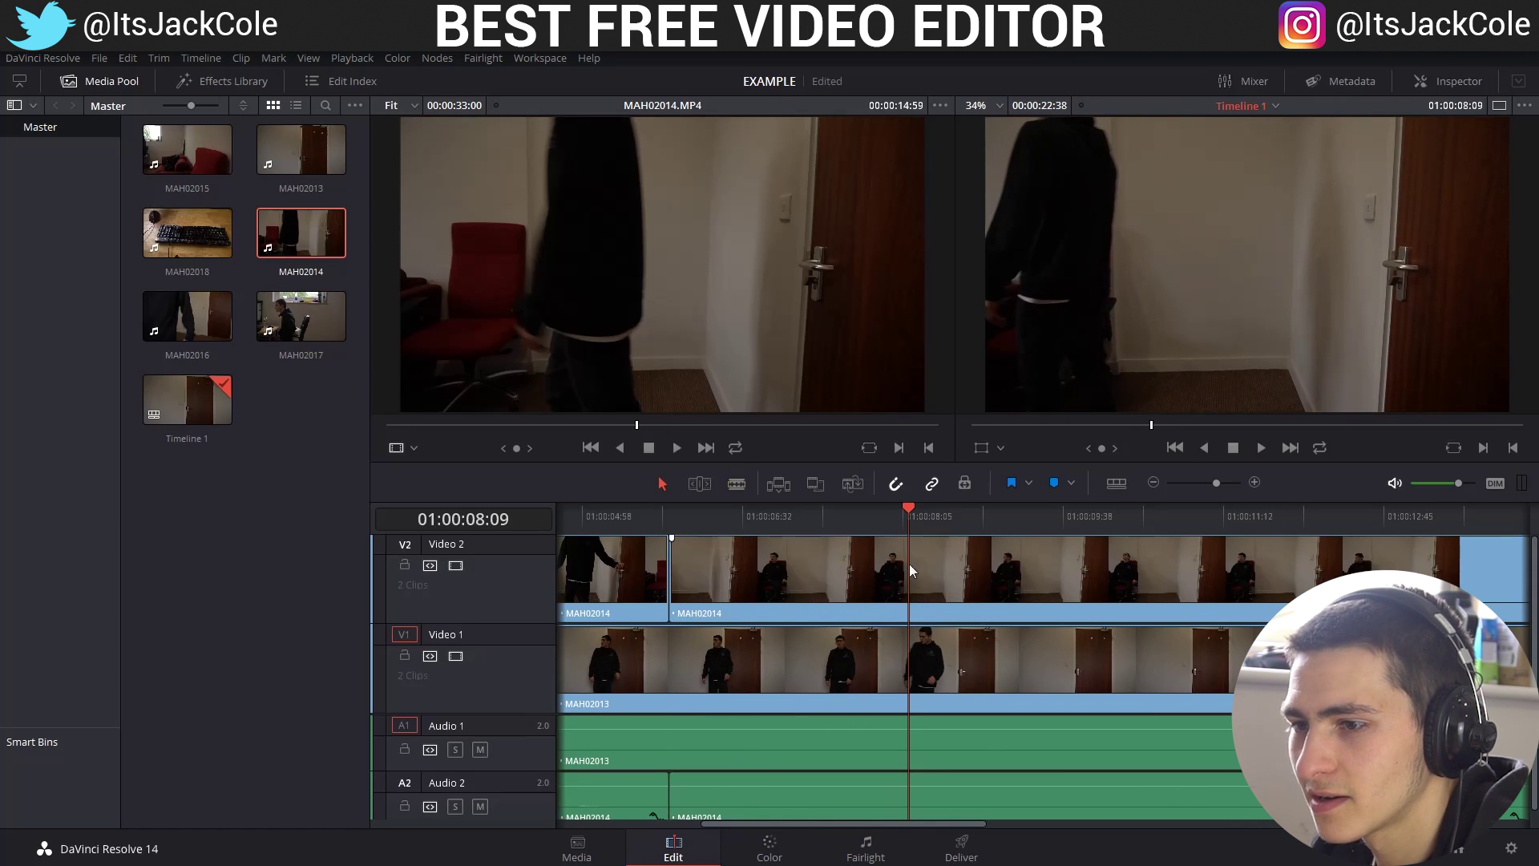
key(BackSpace)
Move the first MAH02014 part from Video 2 down onto Video 1 at the same time, overwriting that stretch of MAH02013
drag(838, 517, 803, 517)
click(961, 621)
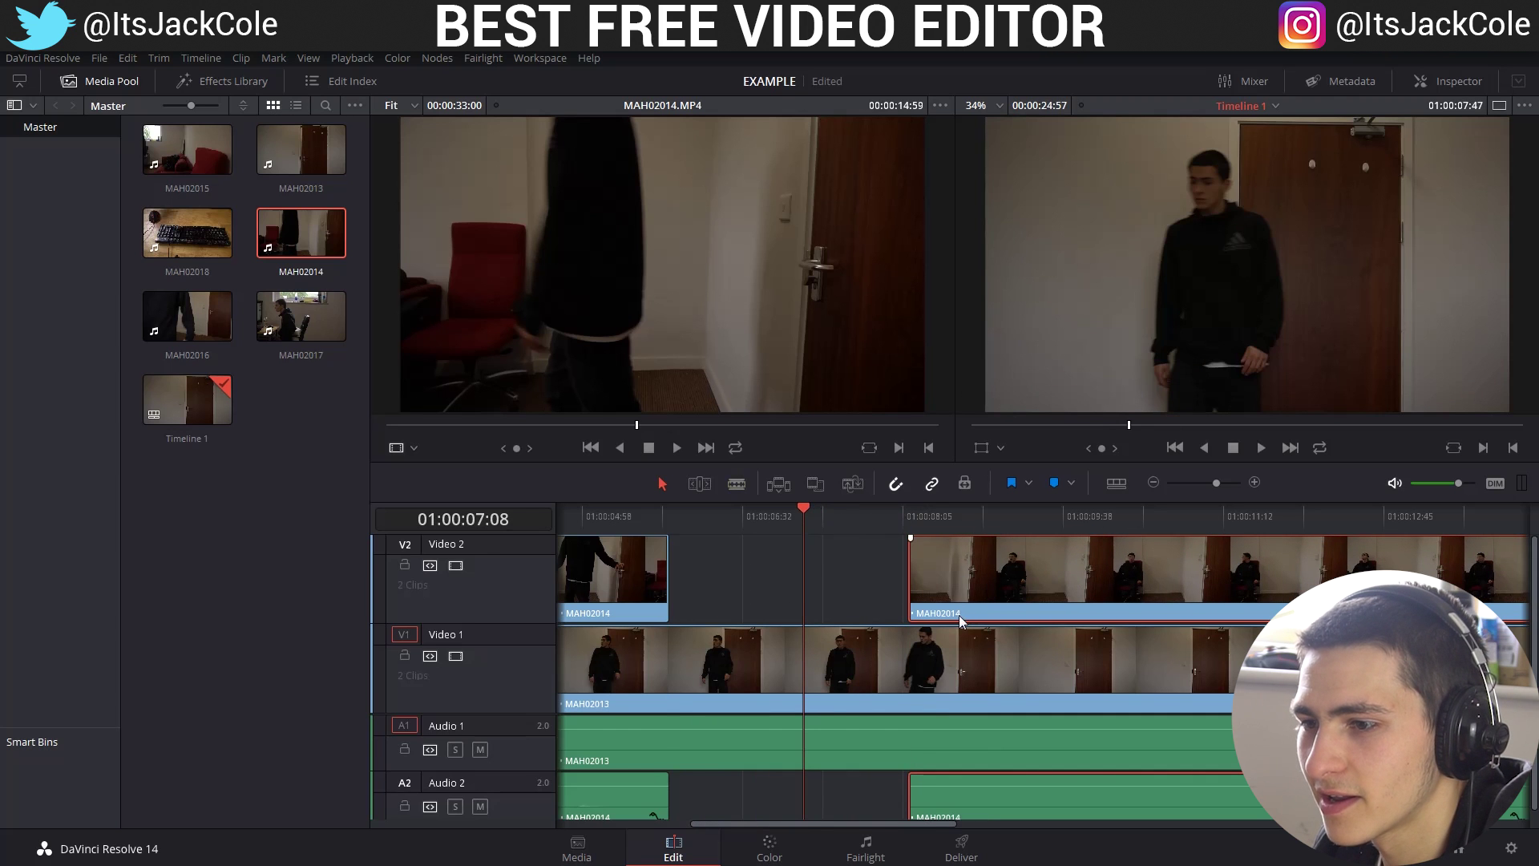
drag(633, 599, 631, 650)
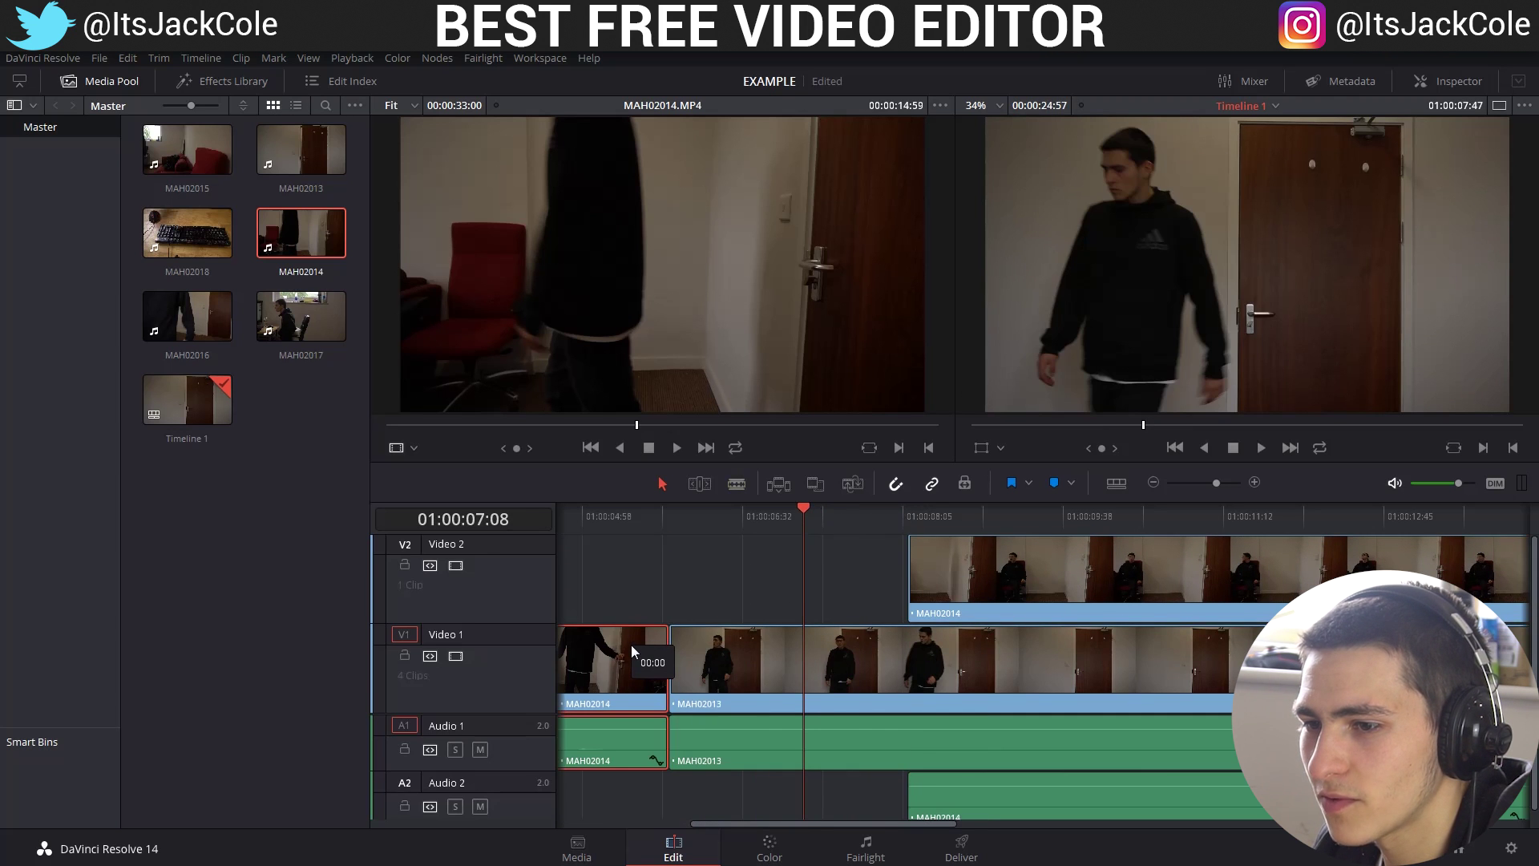
Extend the first MAH02013 clip on Video 1 up to the MAH02014 clip, covering the short leftover piece between them
drag(787, 825, 653, 825)
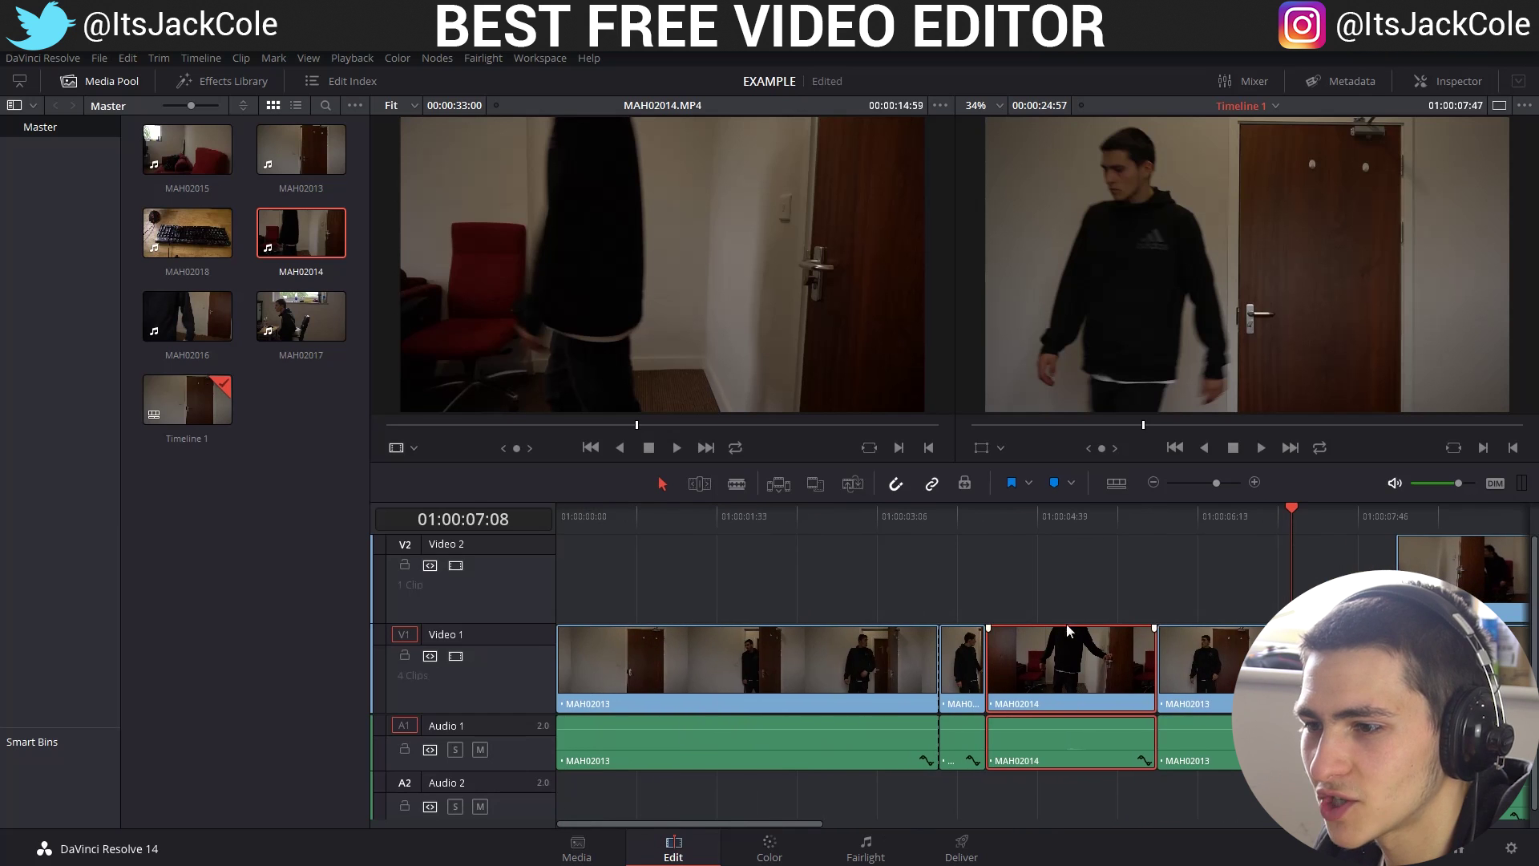
click(961, 667)
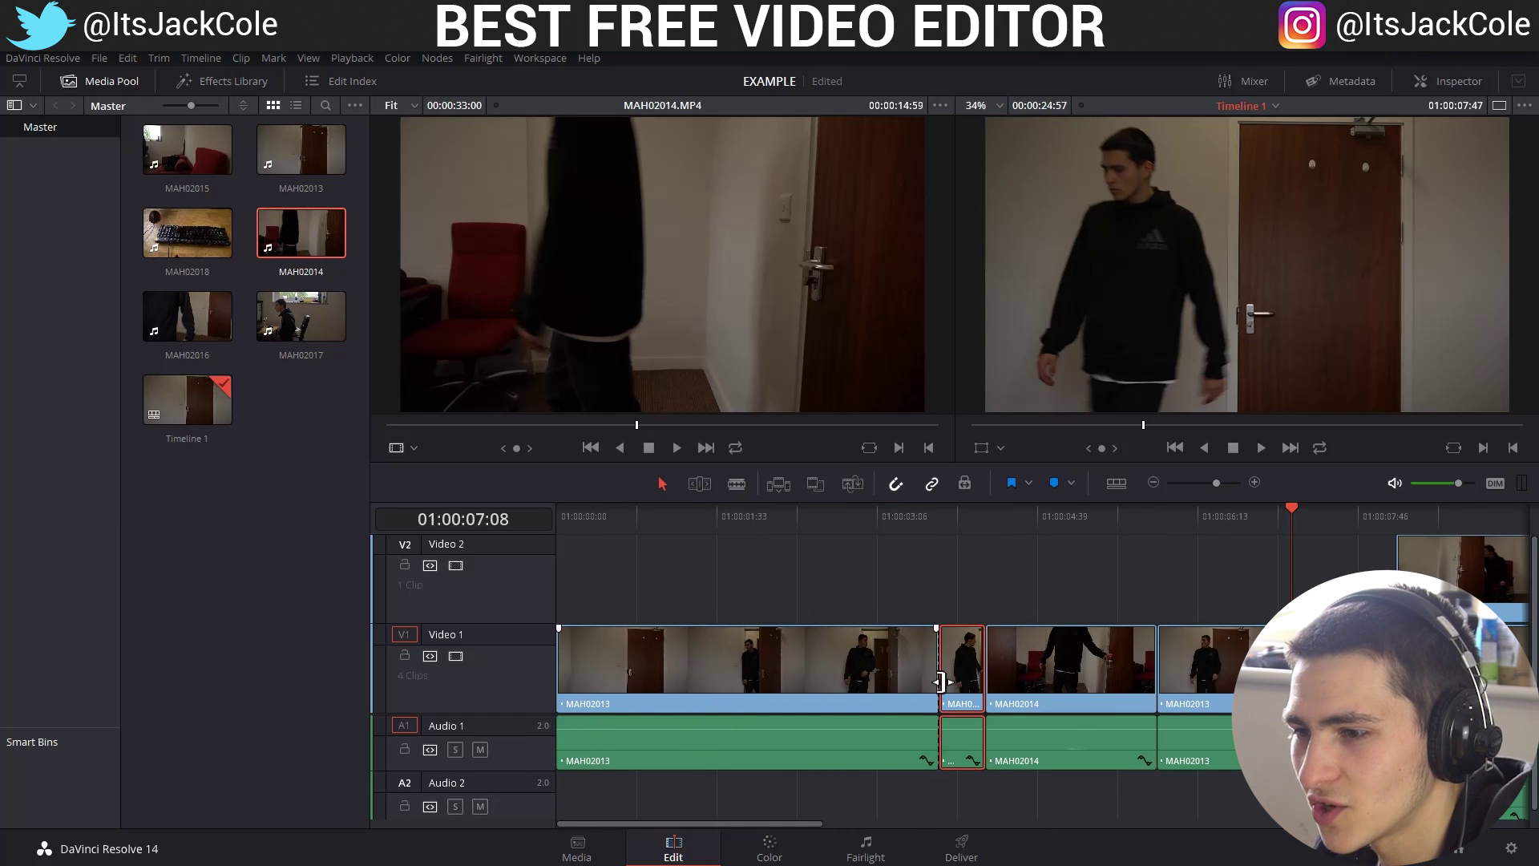
key(Delete)
key(ctrl+z)
click(984, 510)
drag(936, 656, 985, 655)
Play the edited sequence from before the first cut into the second MAH02014 part, and move the playhead to 01:00:10:01
click(833, 510)
key(space)
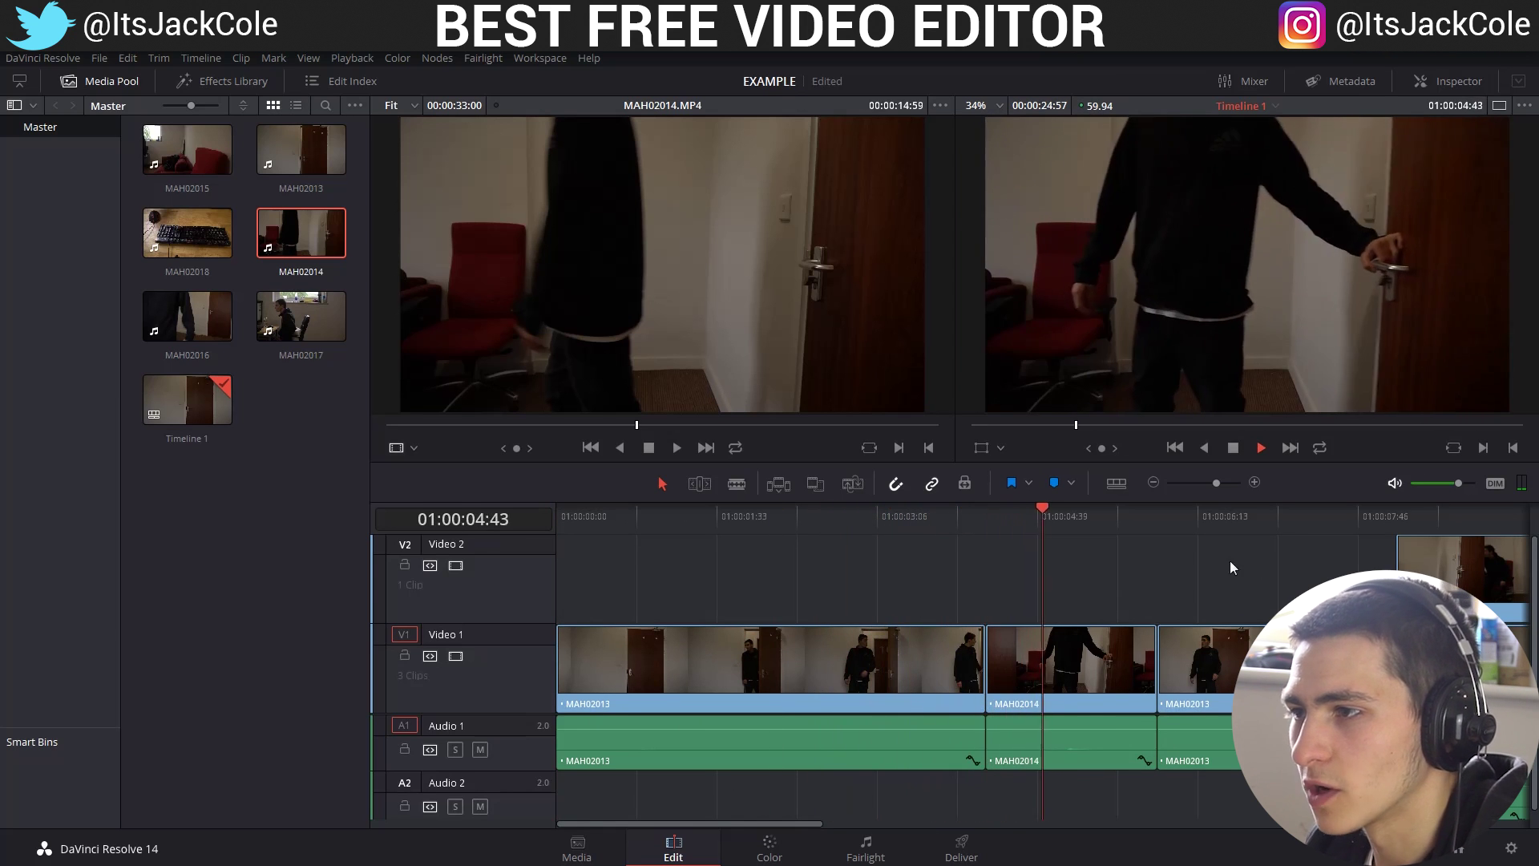
click(1085, 509)
key(space)
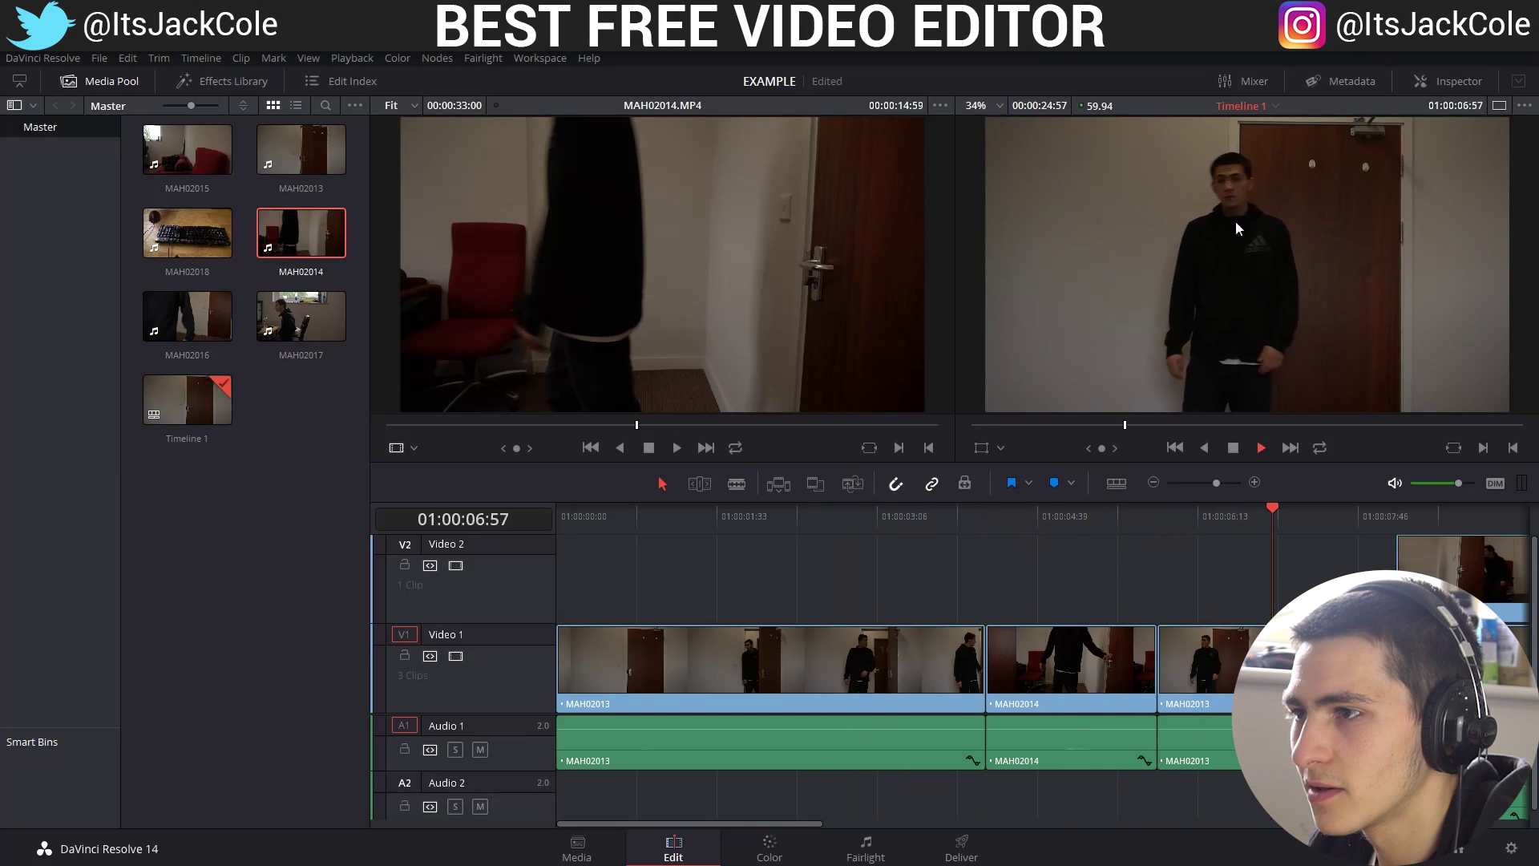
key(space)
key(alt+slash)
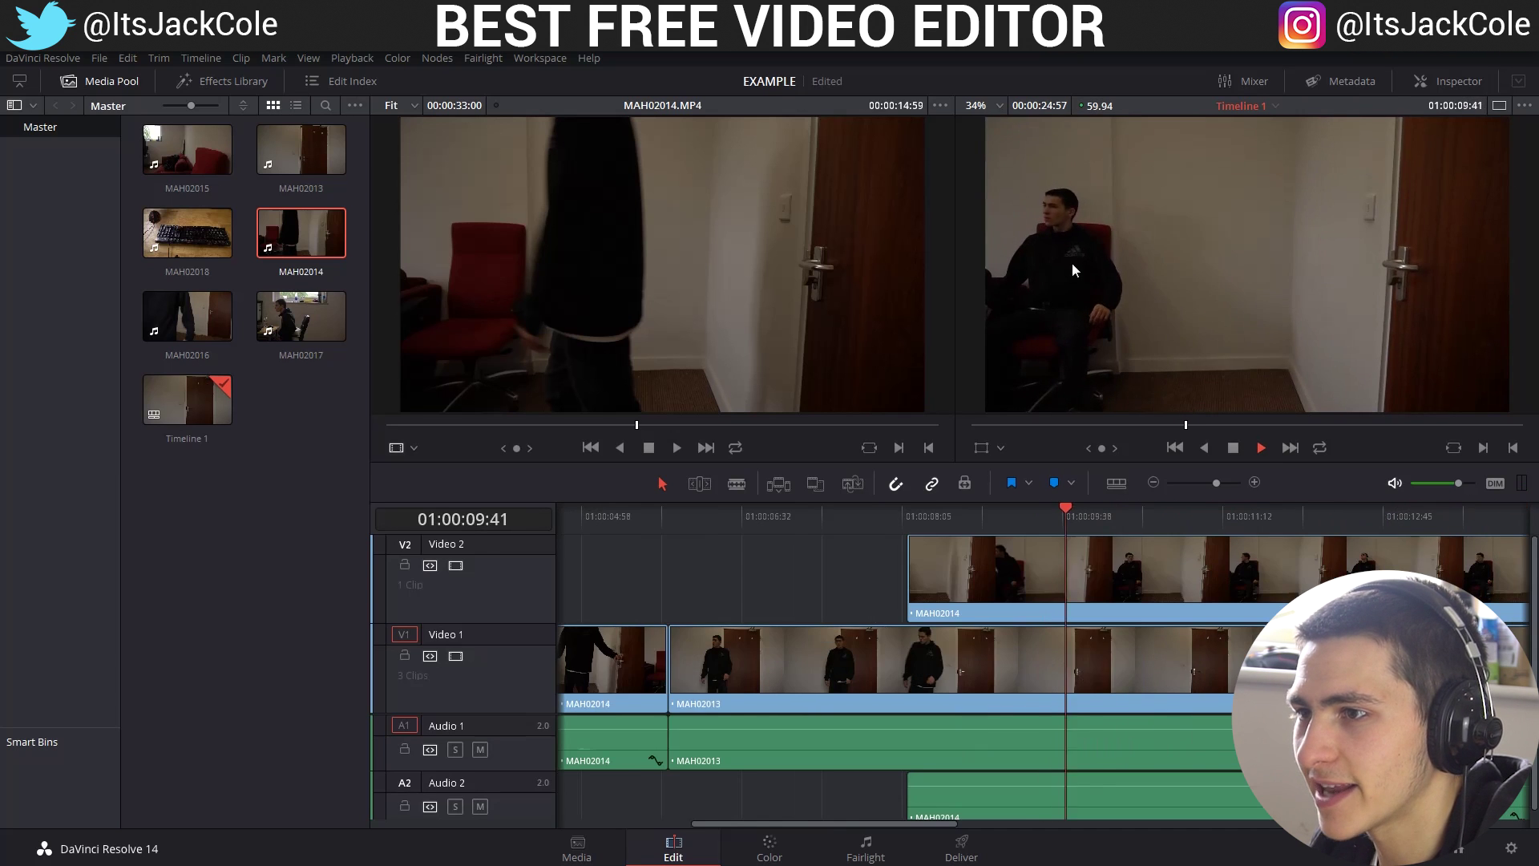
click(1175, 517)
drag(1173, 517, 1102, 515)
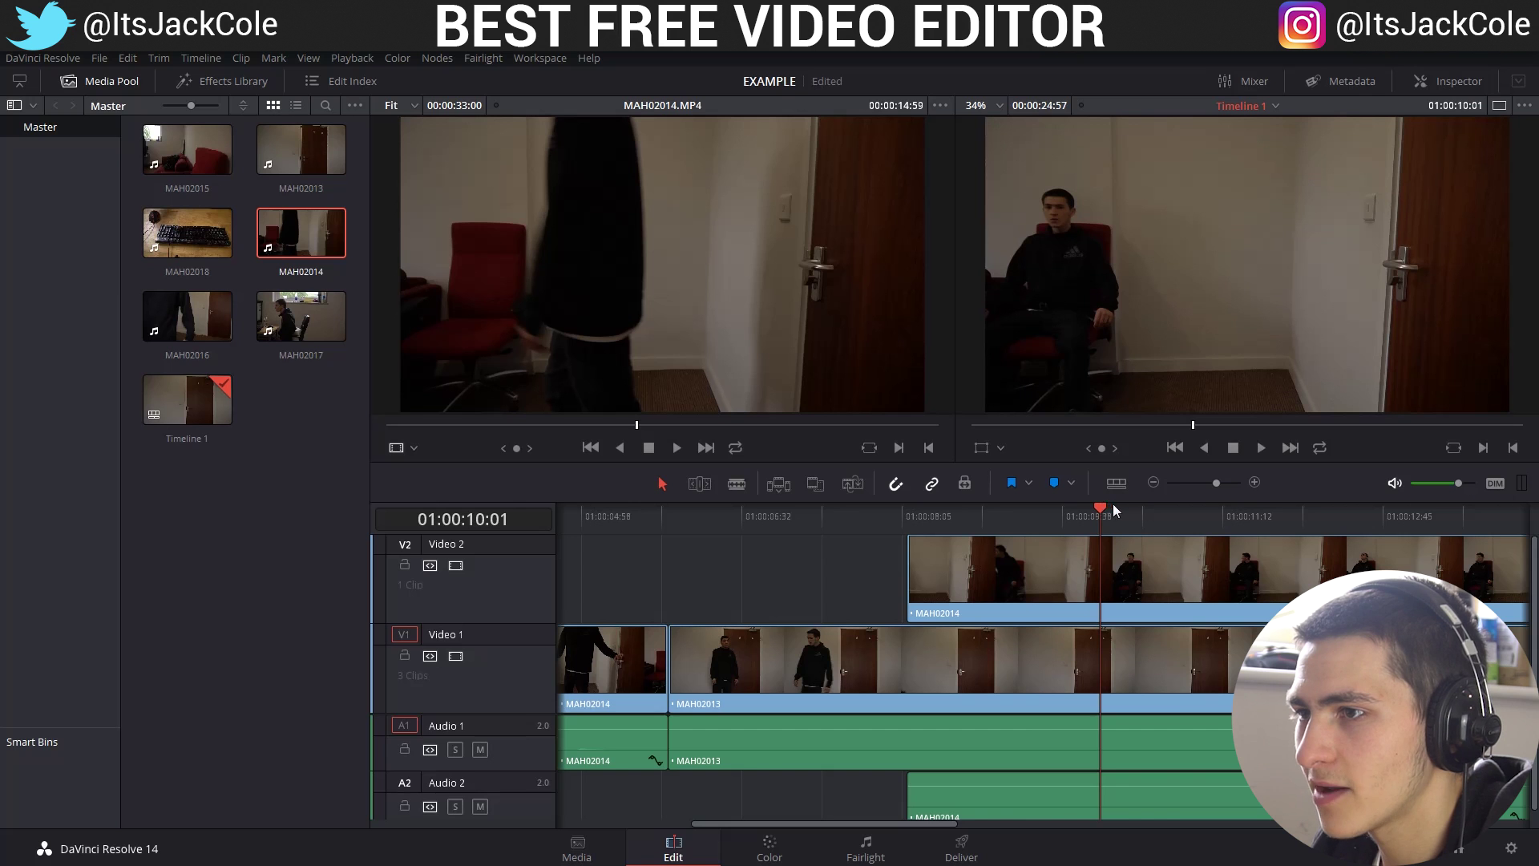
Trim MAH02014 on Video 2 to end at 01:00:10:02 and move it down onto Video 1 at the same time
drag(1108, 511, 1103, 511)
key(b)
click(1103, 577)
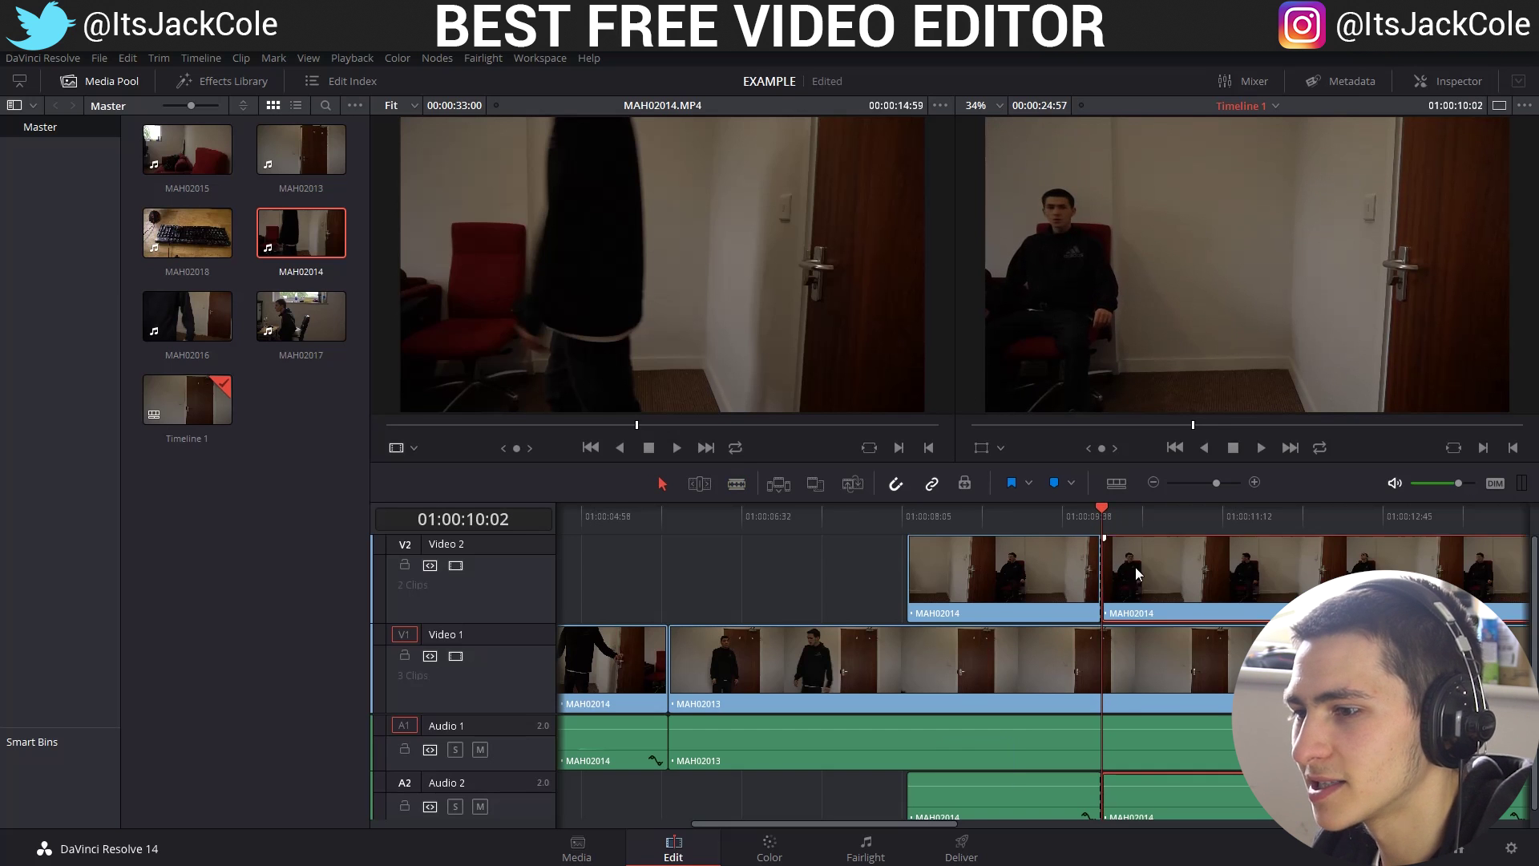
key(Delete)
drag(1044, 585, 1030, 638)
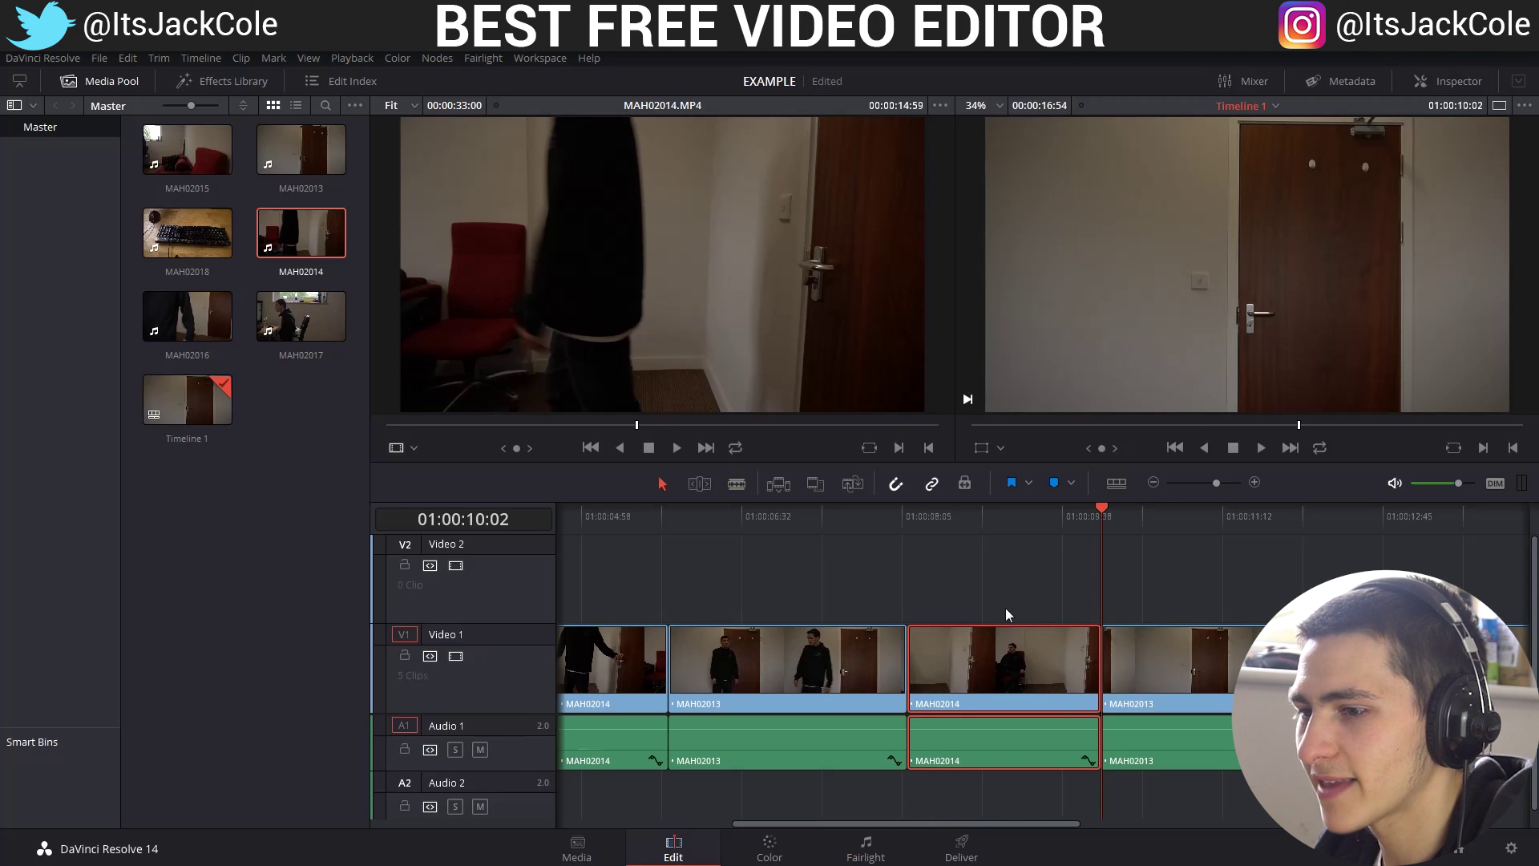
Place the MAH02015 clip on Video 2, starting at the end of the last MAH02014 piece at 01:00:10:02
click(291, 273)
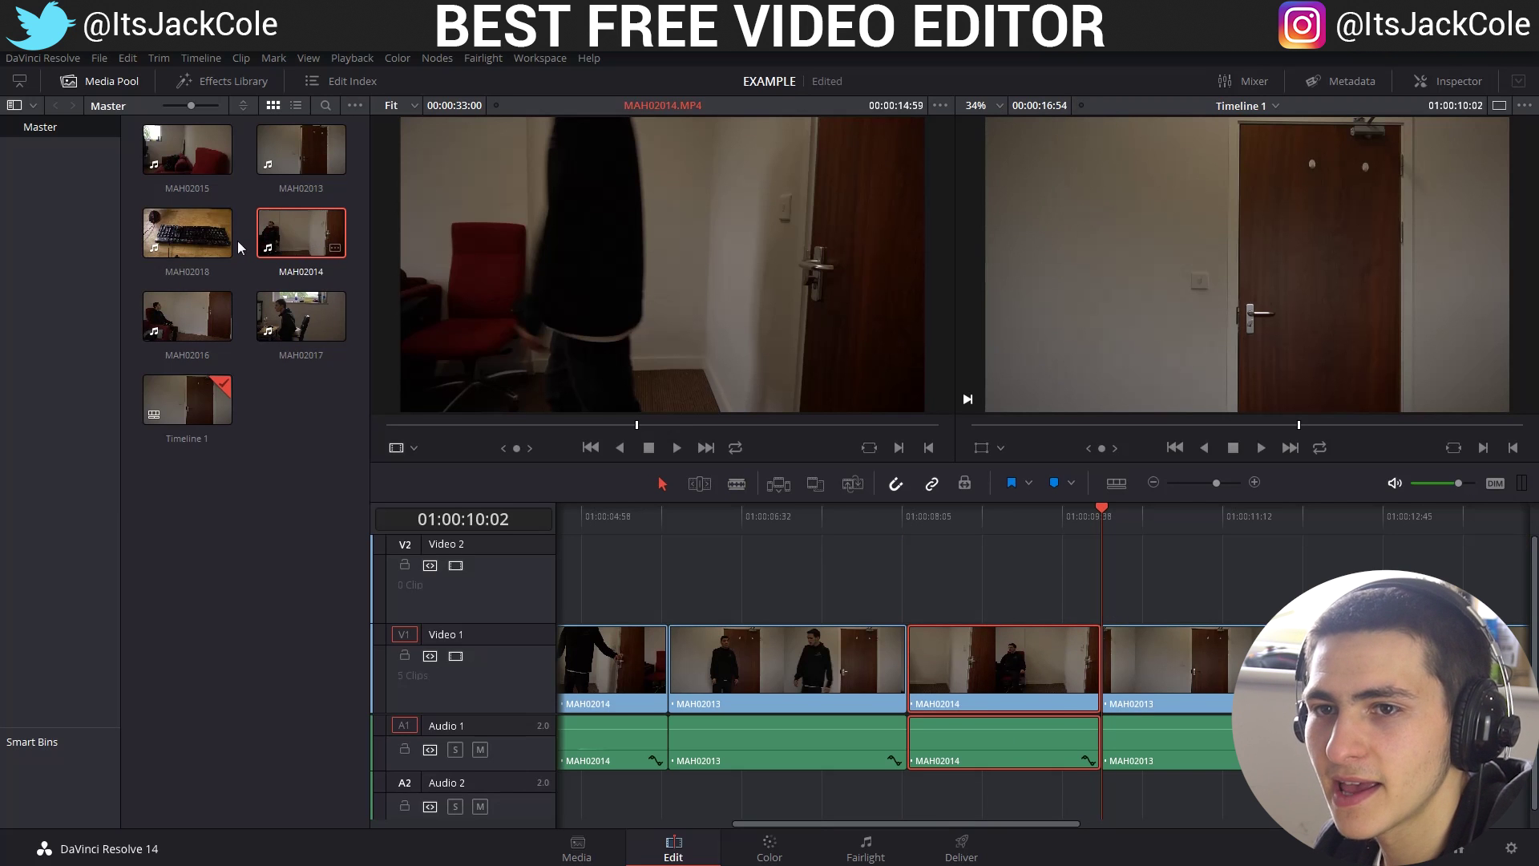
drag(187, 149, 1110, 581)
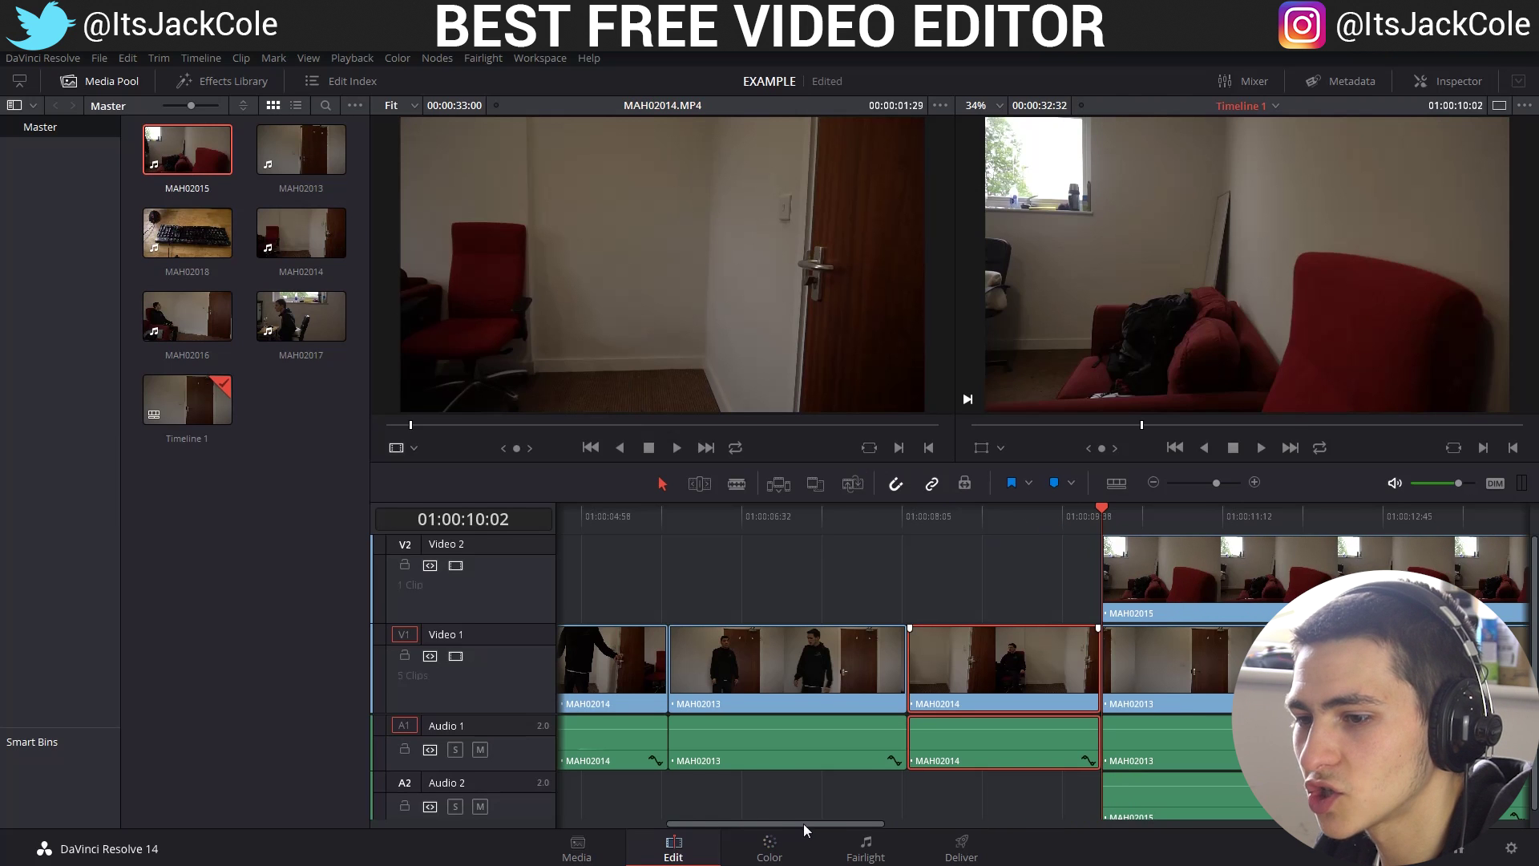
Split MAH02015 on Video 2 at 01:00:16:08 and delete the part before the cut
drag(805, 825, 857, 826)
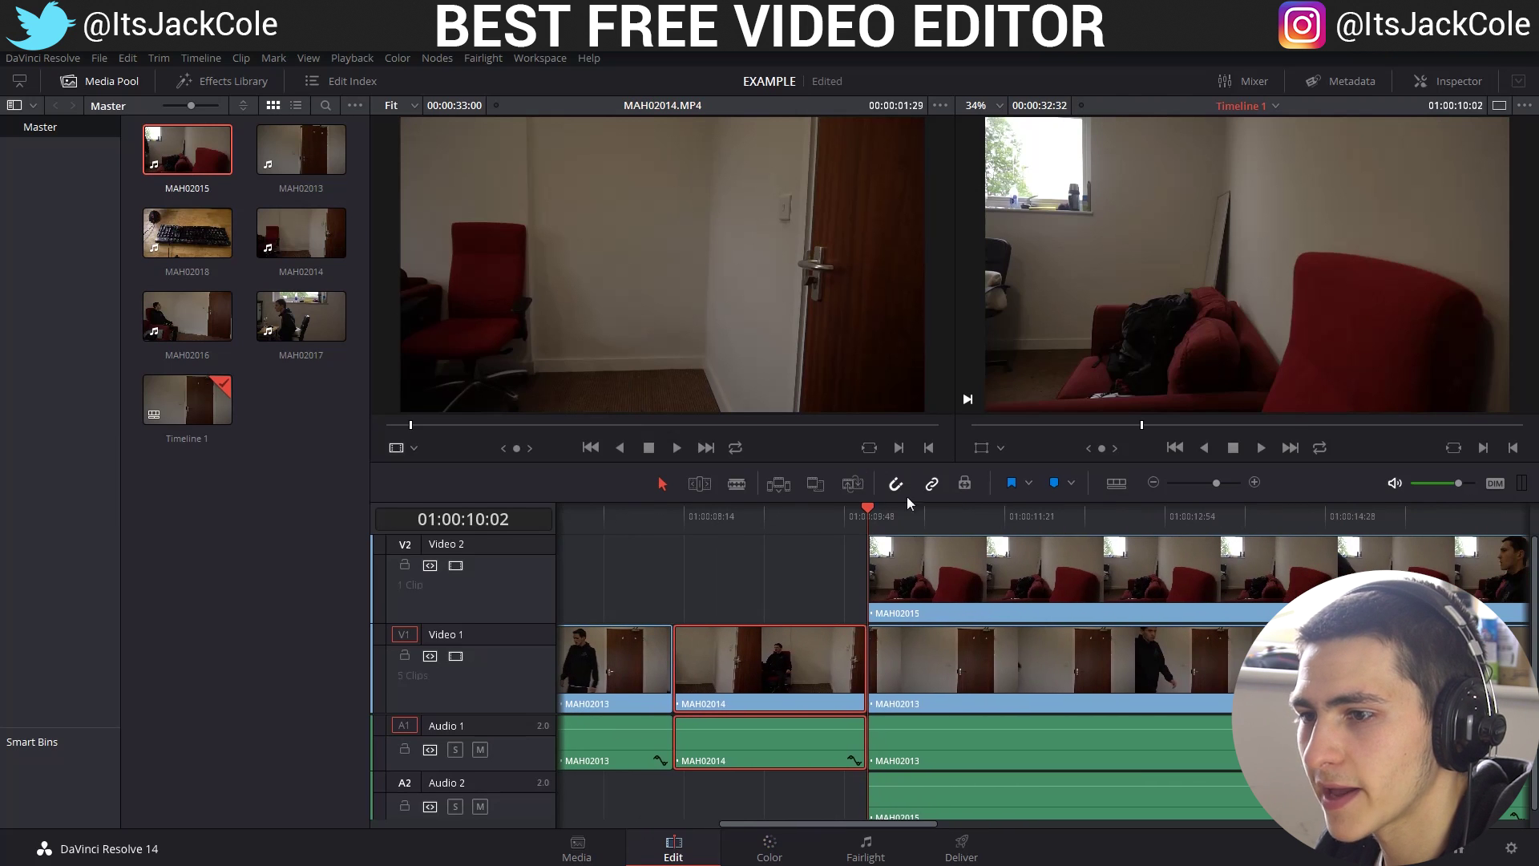
drag(868, 513, 1314, 578)
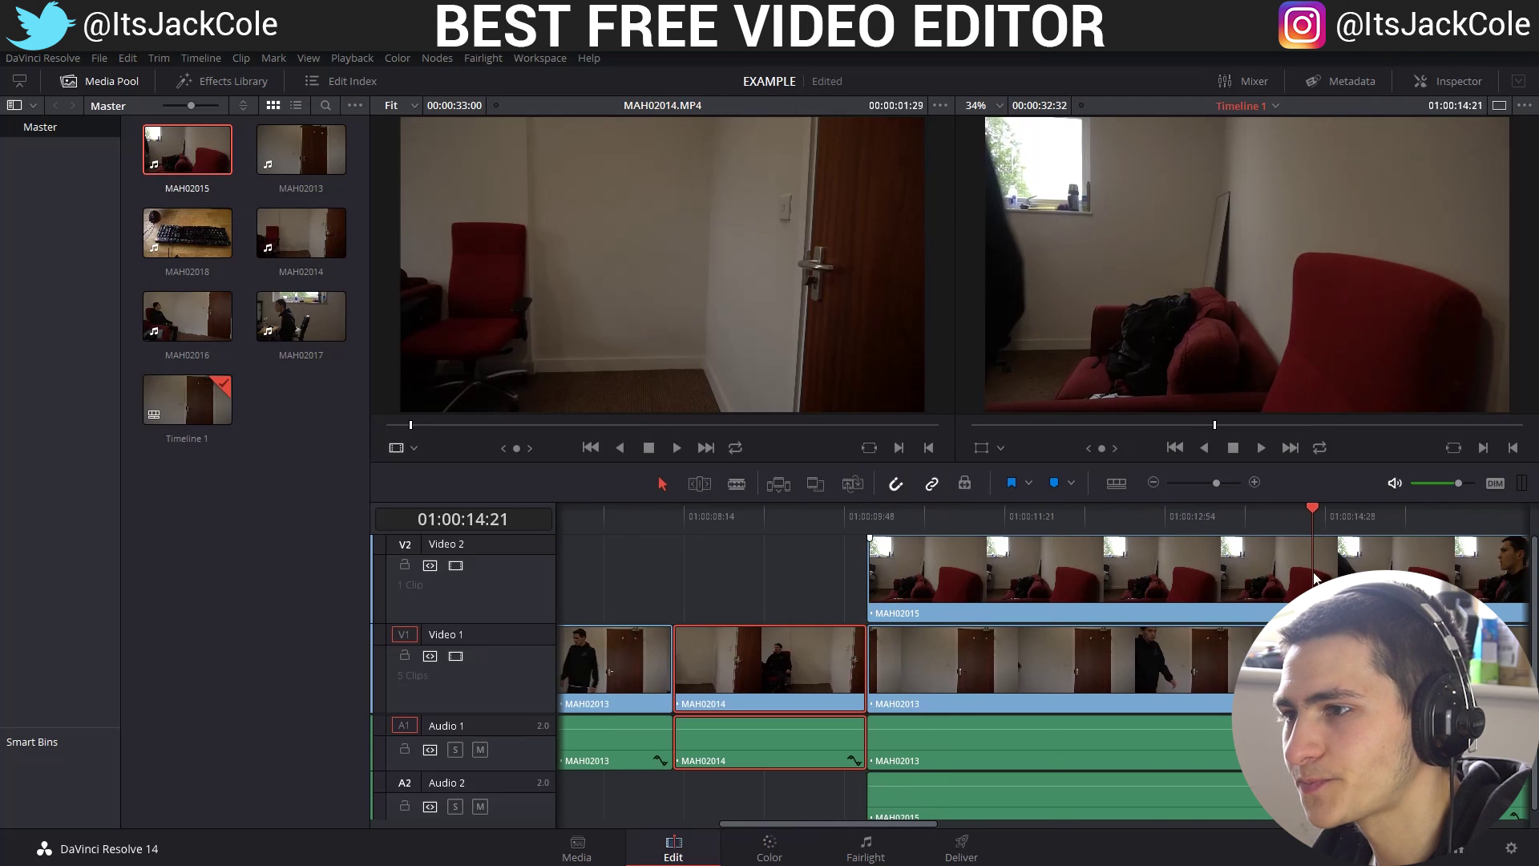
drag(802, 819, 906, 827)
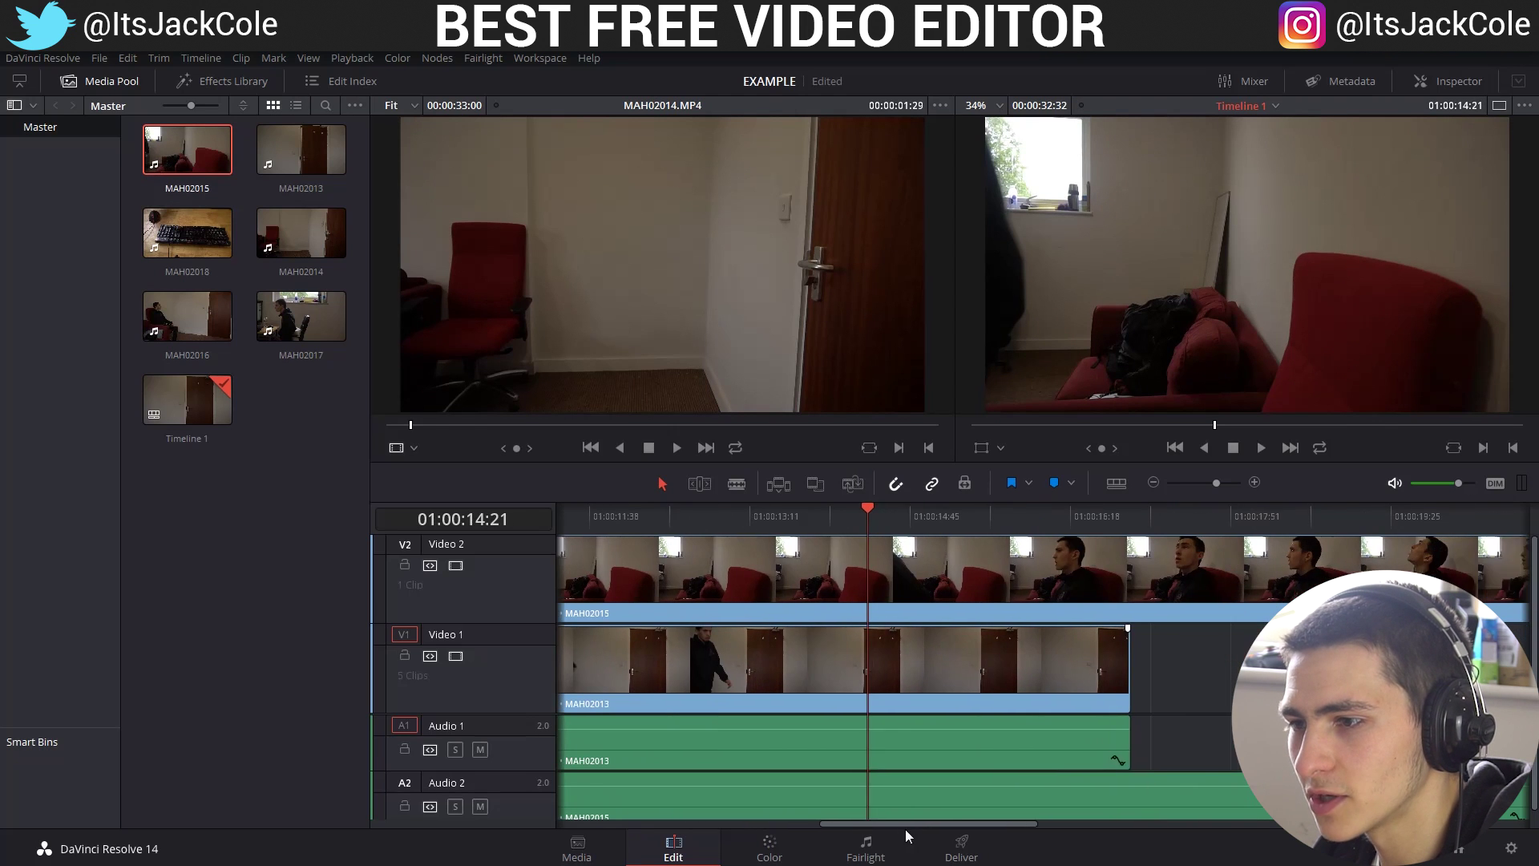
drag(890, 511, 1077, 523)
key(b)
key(ctrl+b)
click(1040, 588)
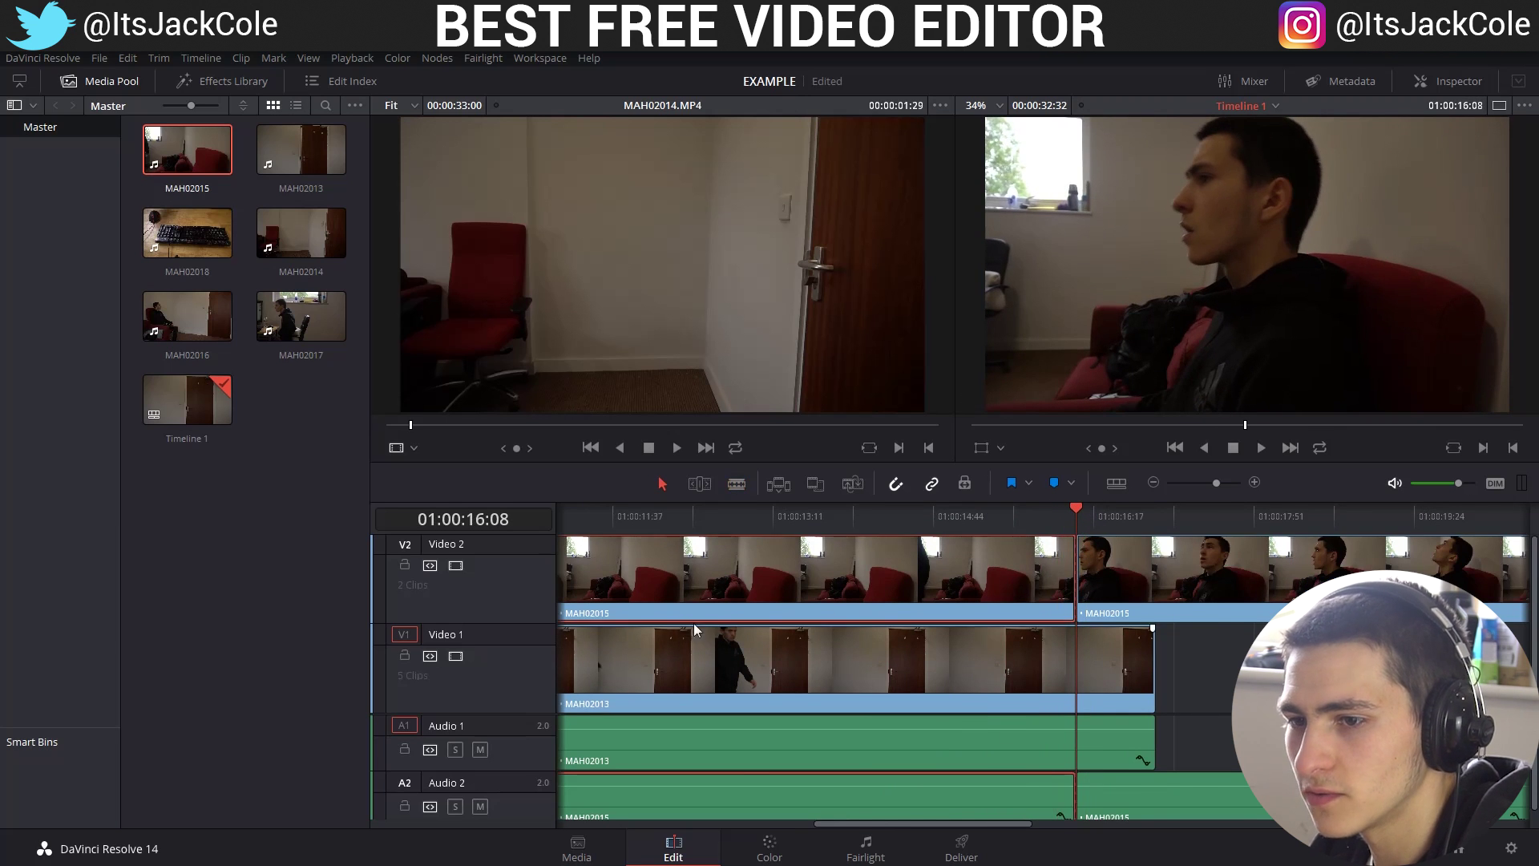
key(Delete)
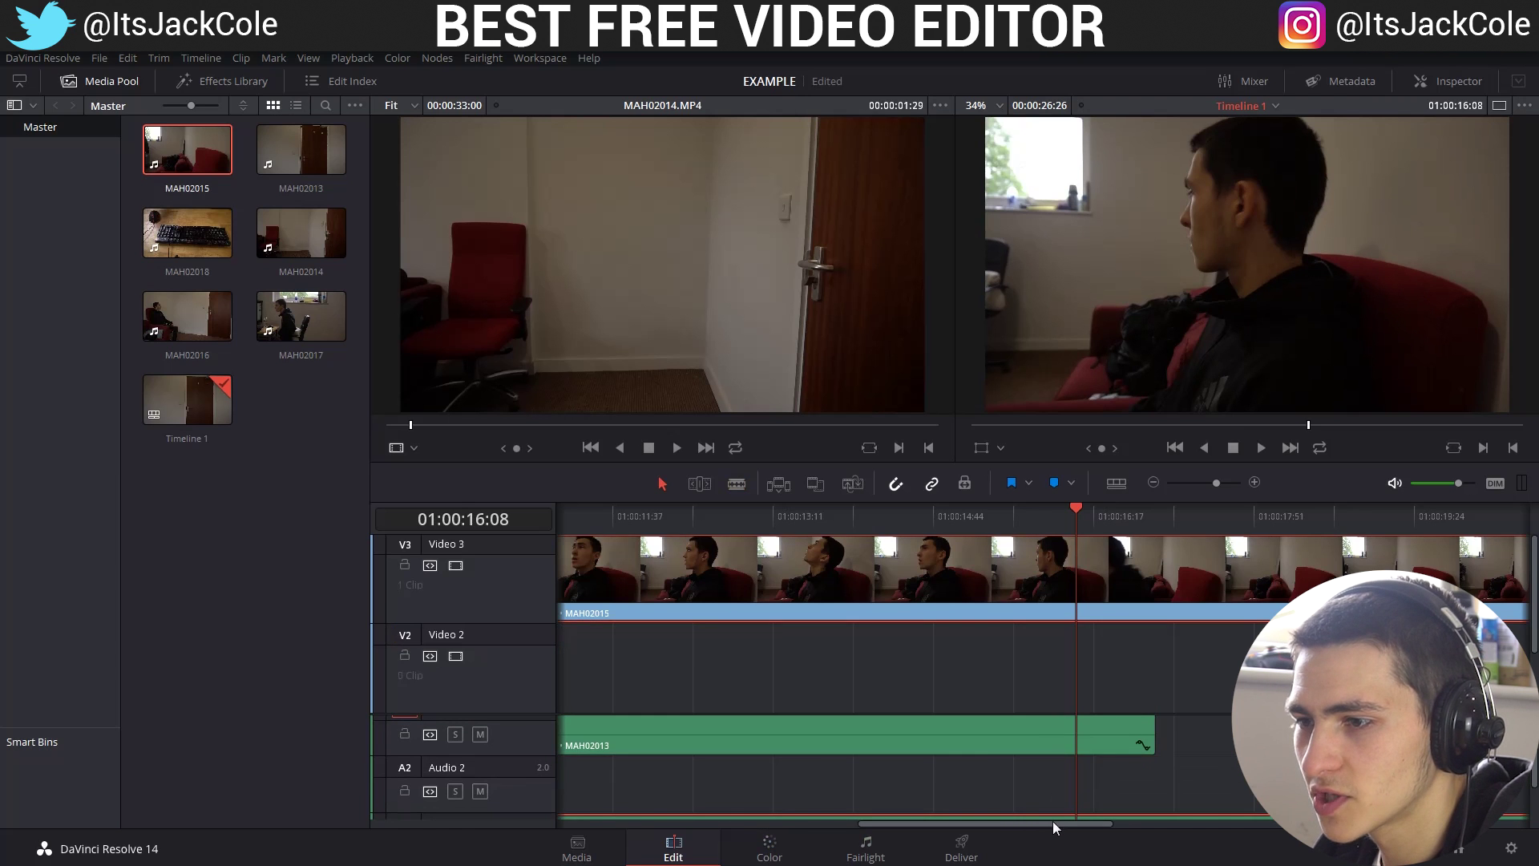
Place the remaining MAH02015 piece on Video 2 so that it starts at the end of the last MAH02014 clip
drag(1051, 821, 855, 810)
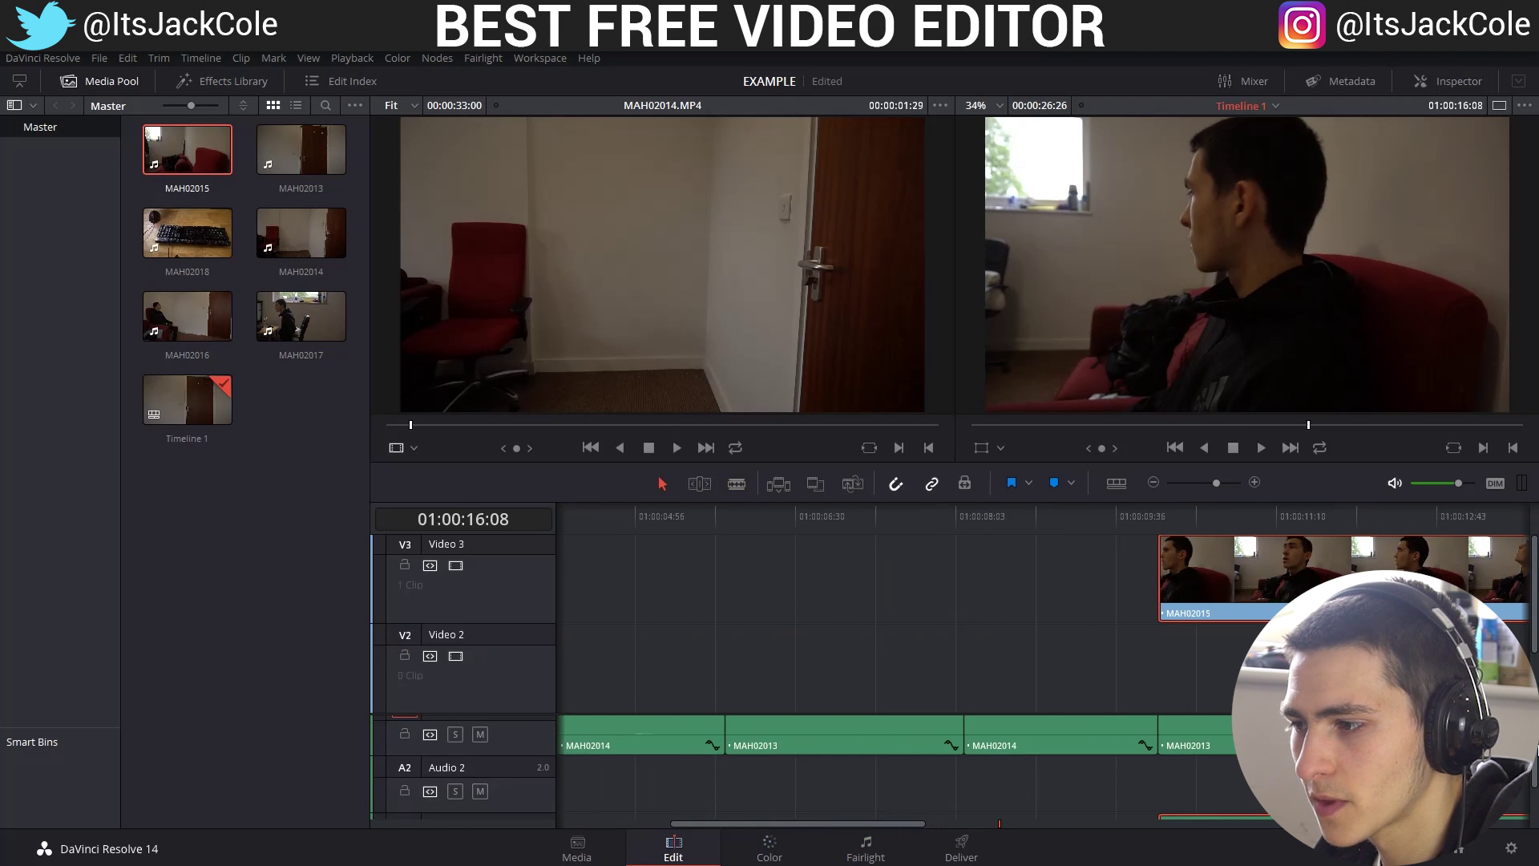
scroll(882, 746, up, 1)
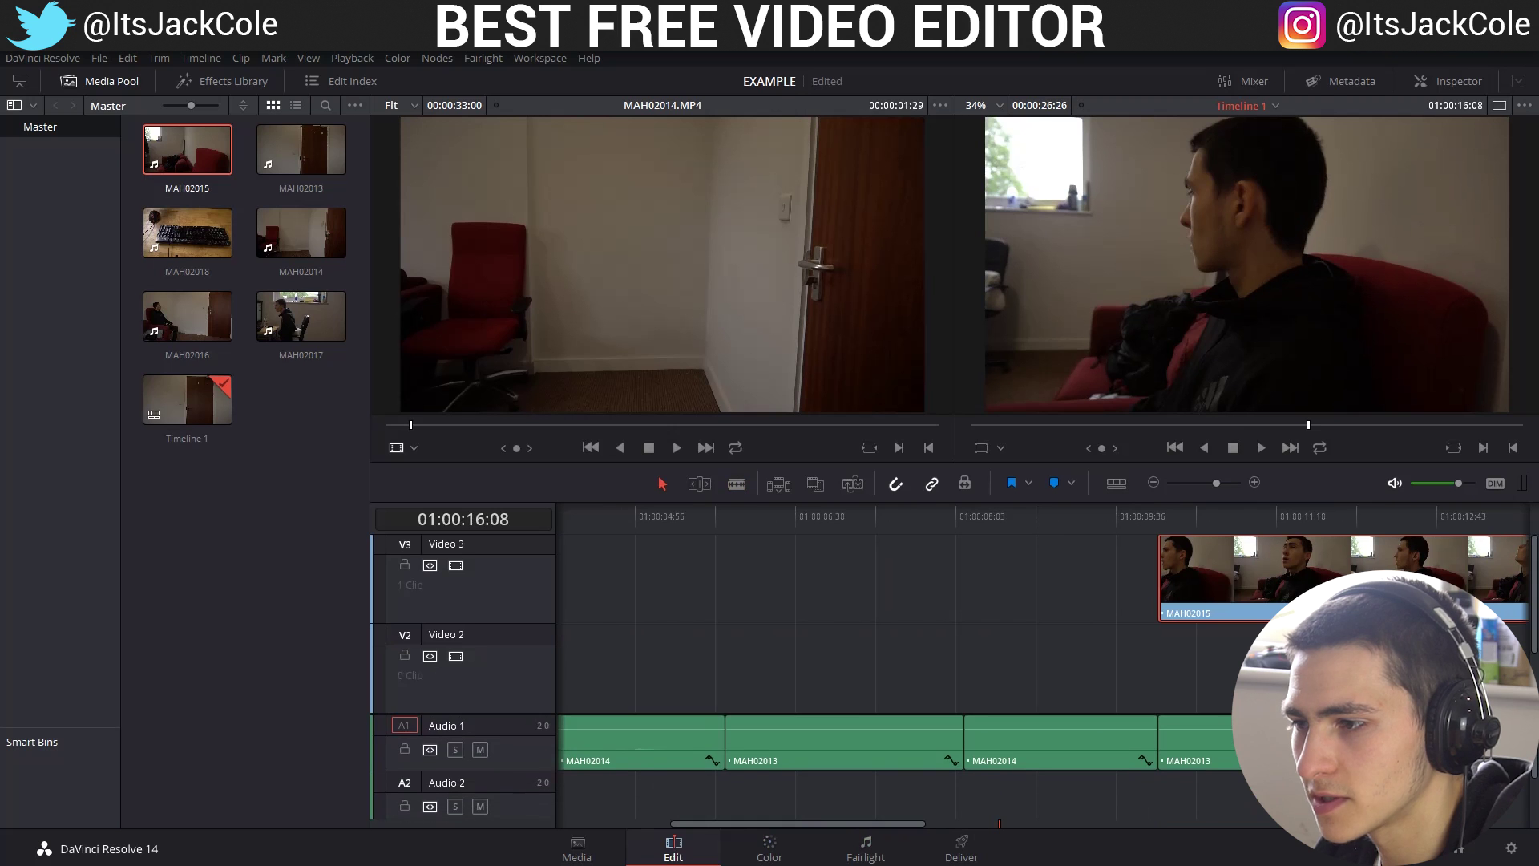
scroll(1363, 609, down, 4)
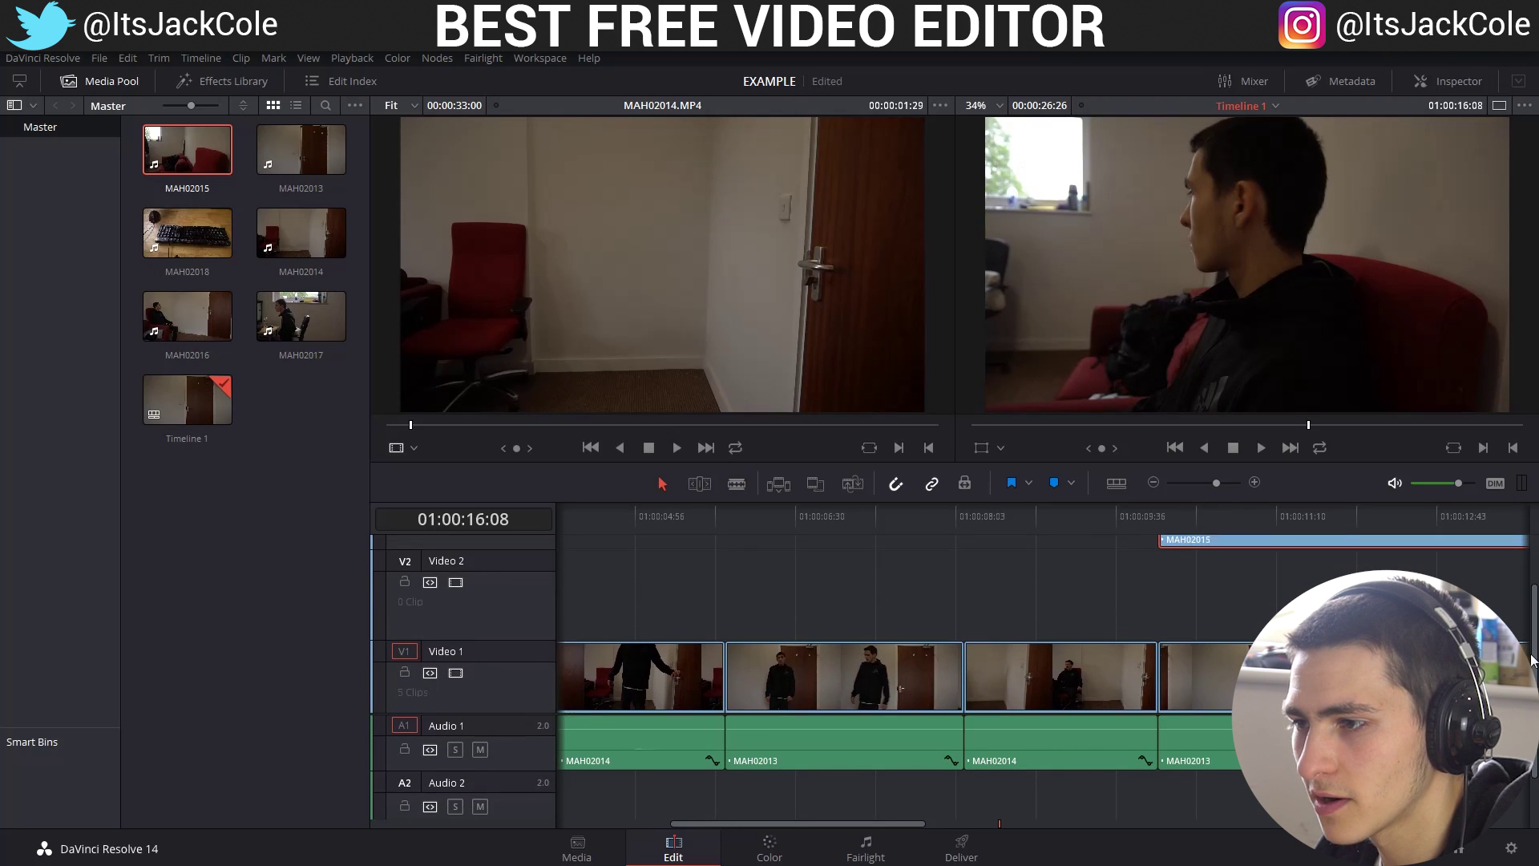
drag(1275, 557, 1277, 606)
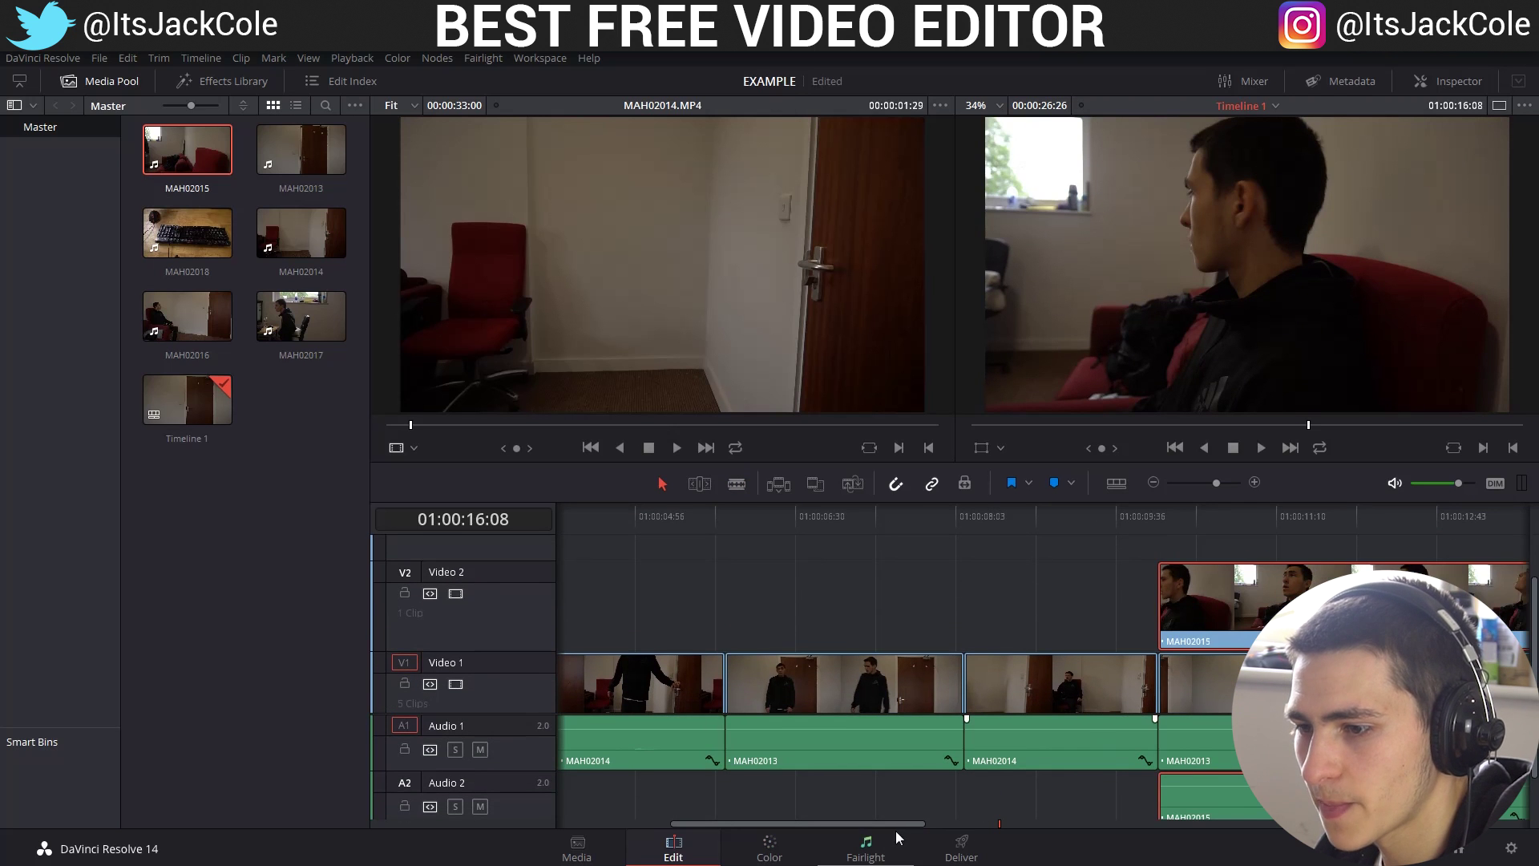
Play the sequence from before the MAH02015 clip and stop at 01:00:17:51, where the chair is empty again
drag(897, 826, 952, 826)
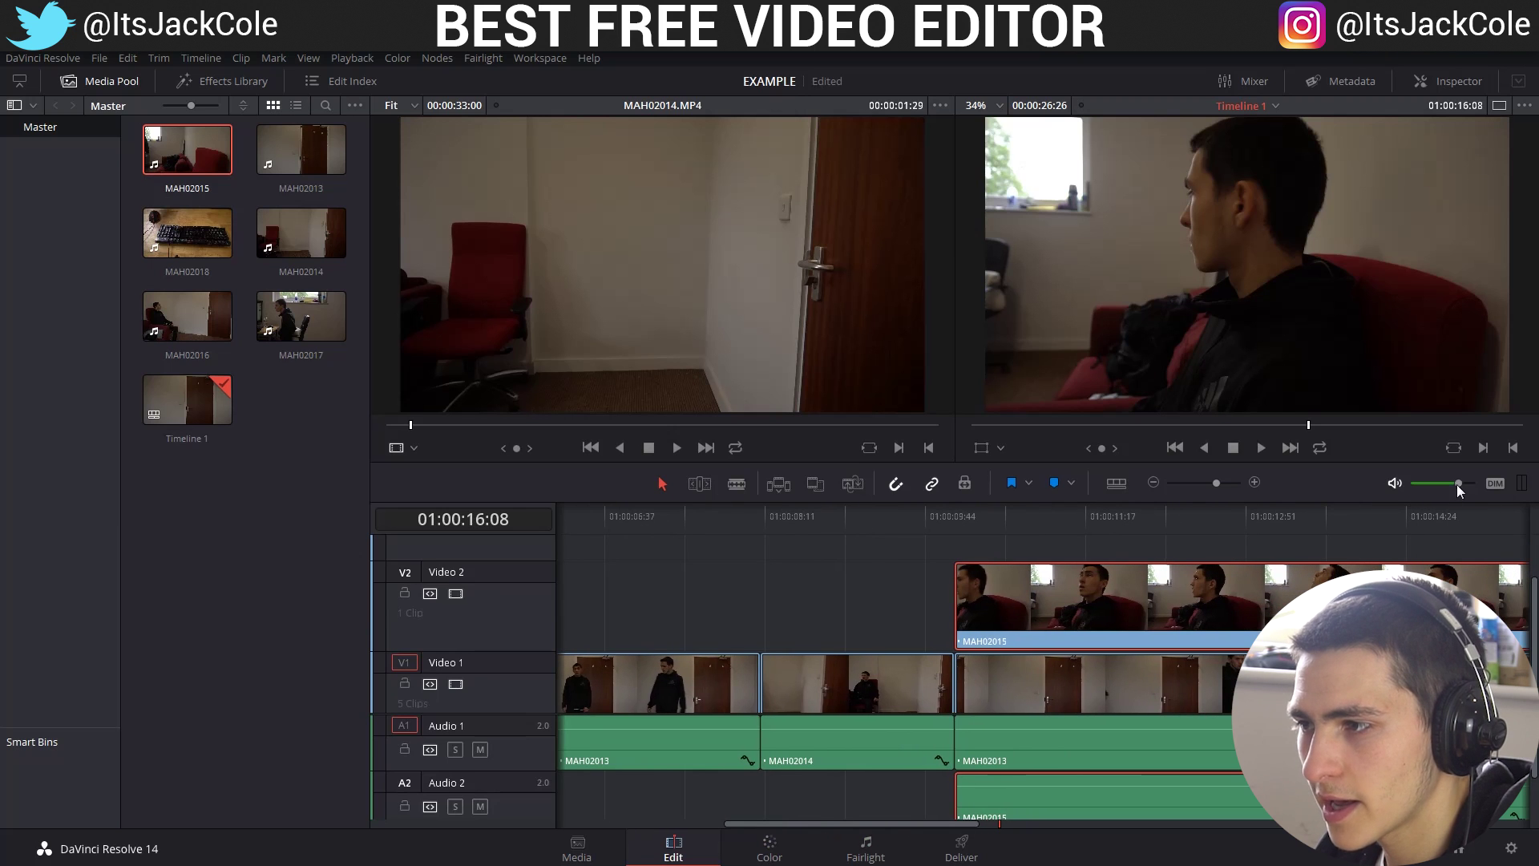
drag(1211, 482, 1204, 488)
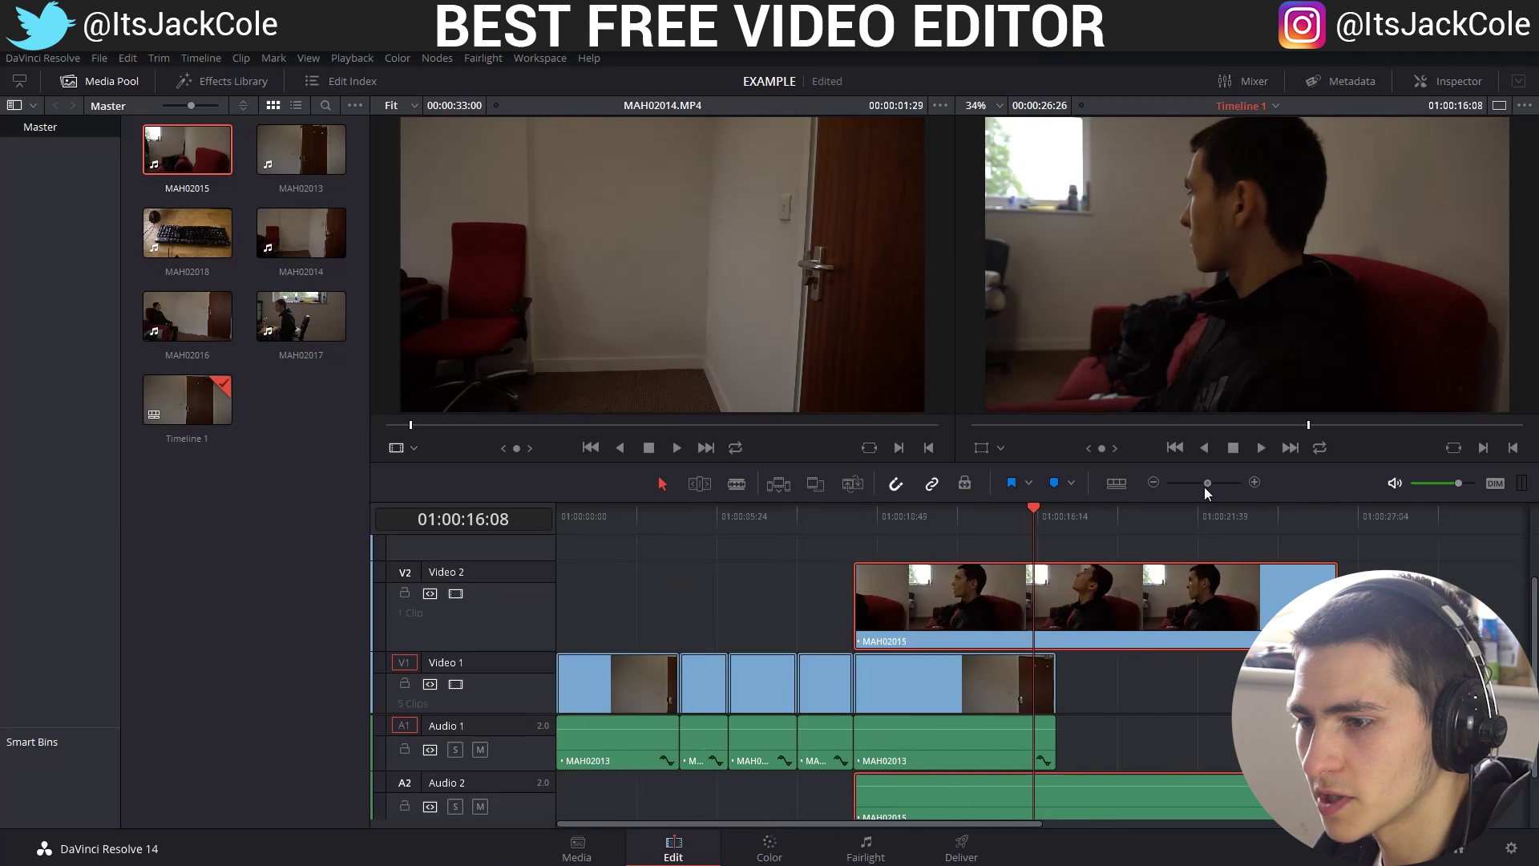
mouse_move(754, 604)
mouse_down()
mouse_move(775, 607)
mouse_move(759, 607)
mouse_up()
mouse_move(710, 513)
mouse_down()
mouse_move(739, 534)
mouse_move(696, 514)
mouse_up()
key(space)
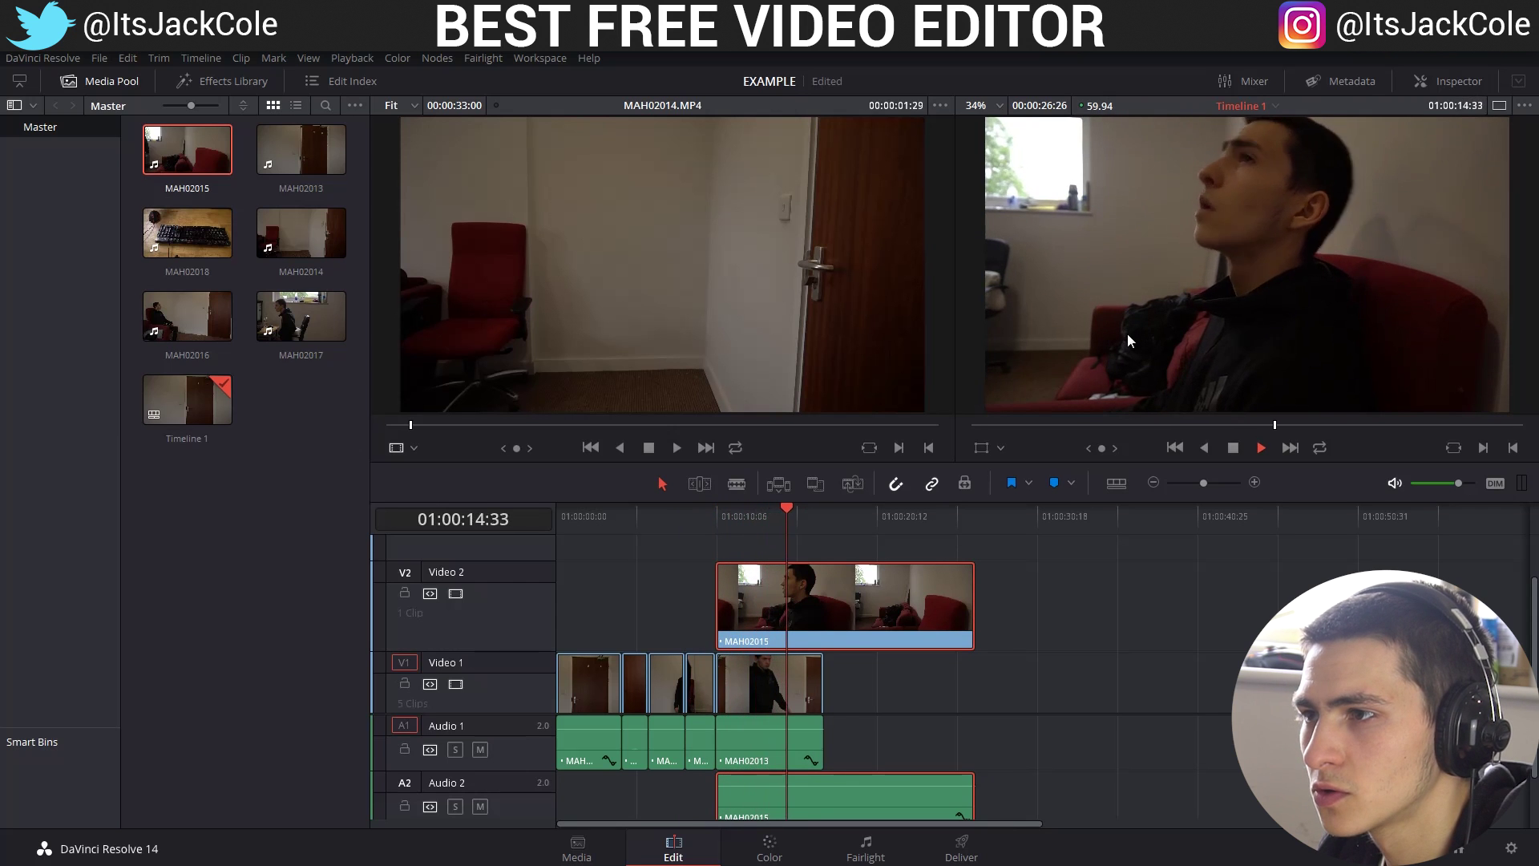
key(space)
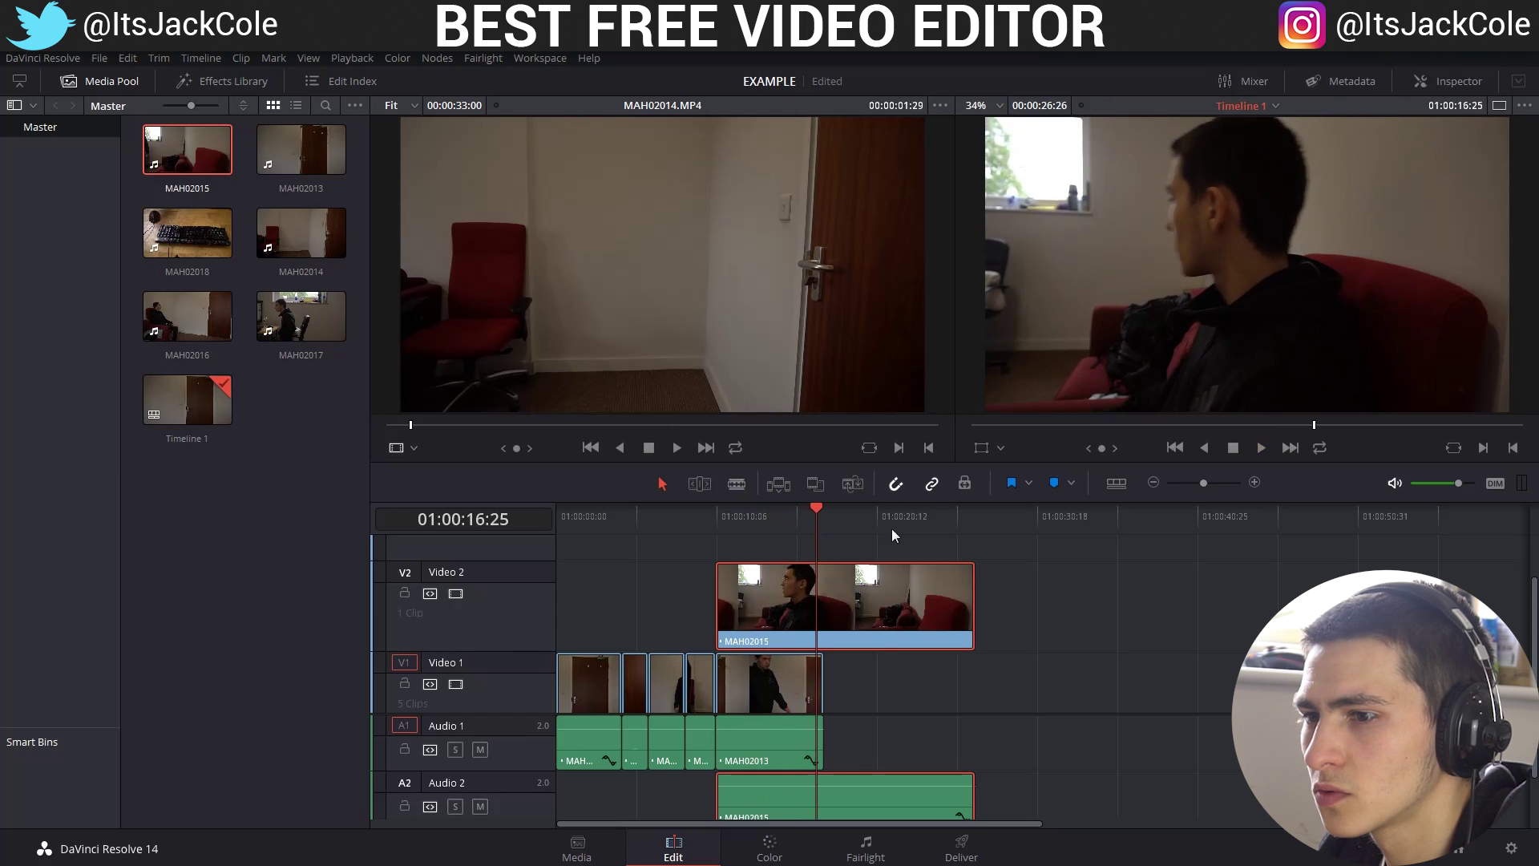
click(806, 508)
key(space)
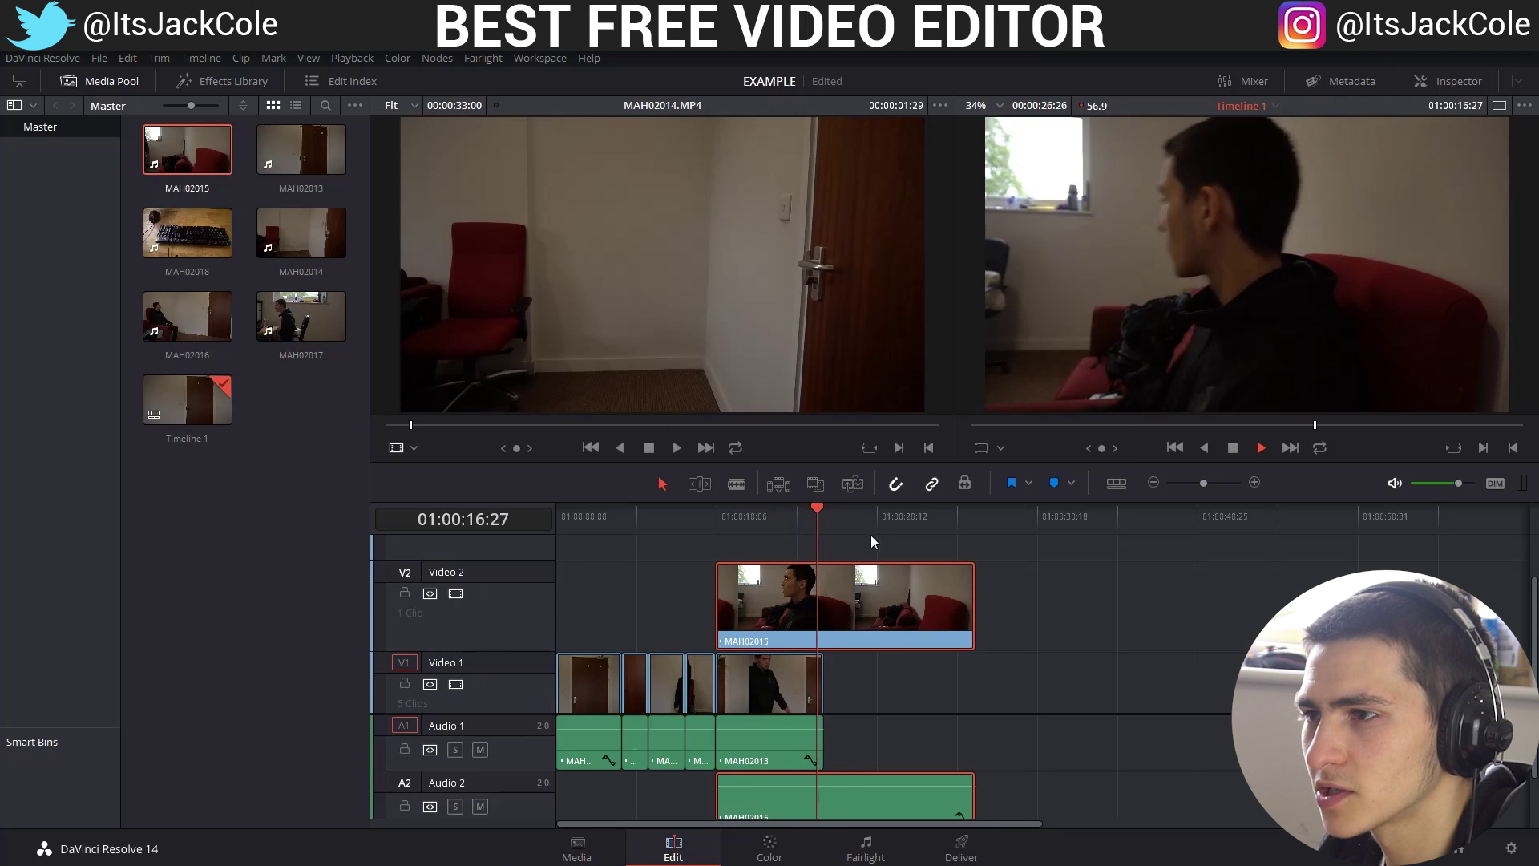
click(877, 613)
key(space)
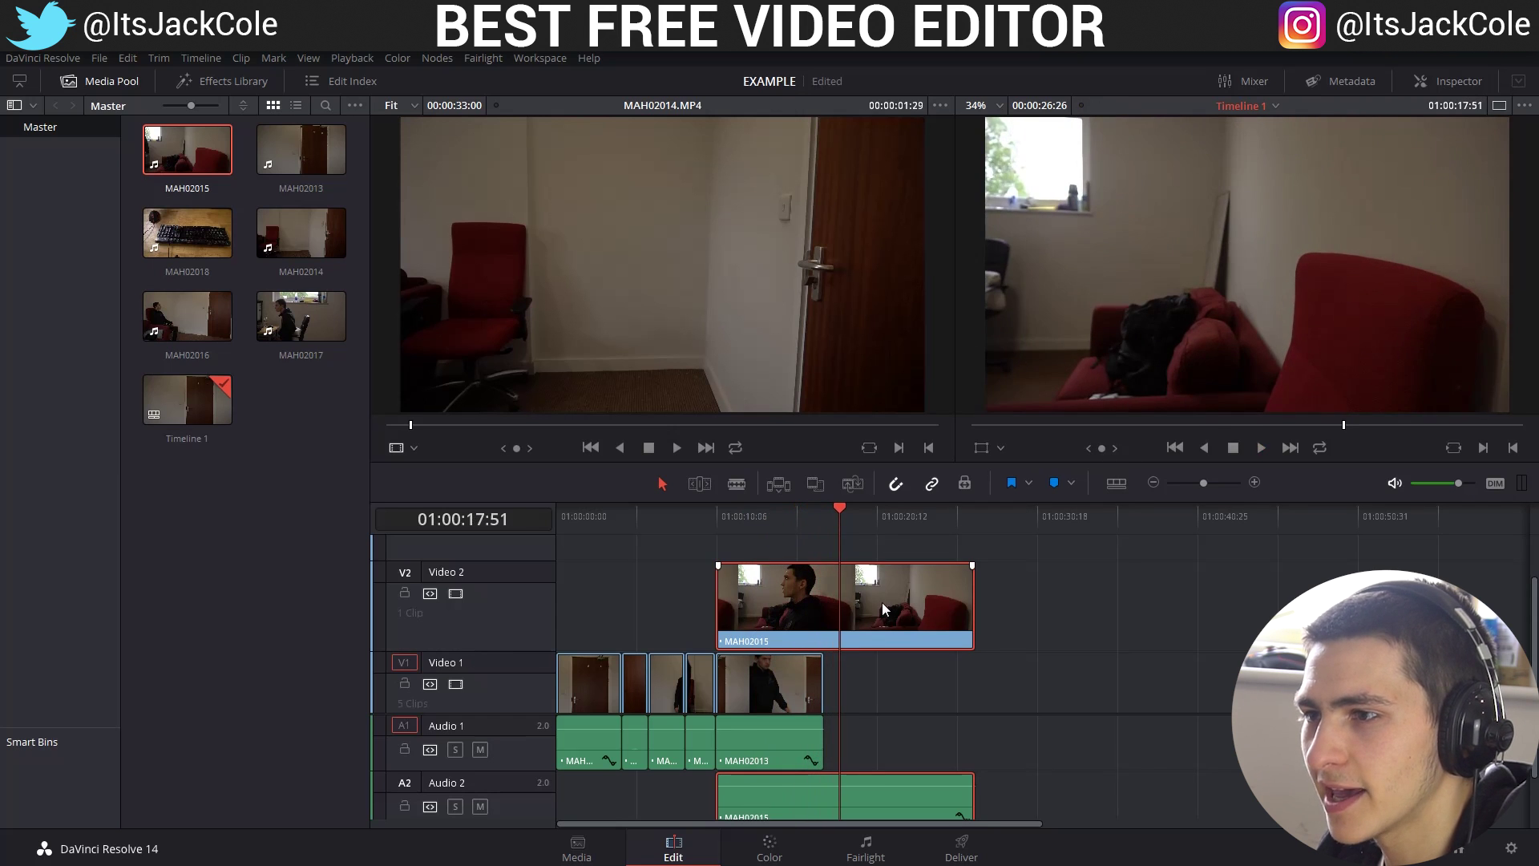
Trim MAH02015 to end at 01:00:17:51 and move it down onto Video 1, overwriting the last MAH02013 clip
key(ctrl+backslash)
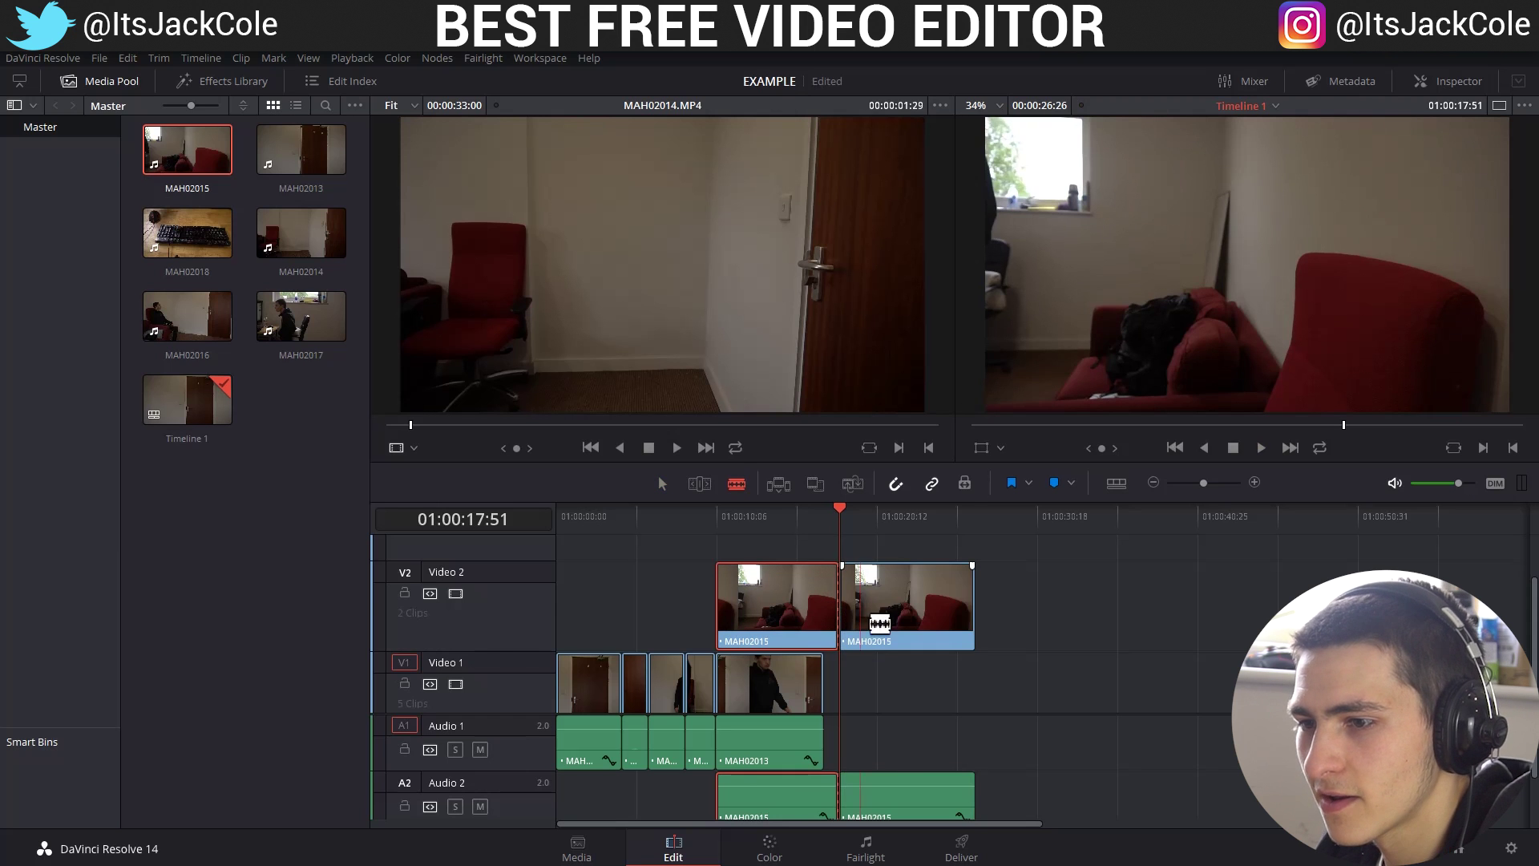
key(Delete)
drag(801, 613, 801, 682)
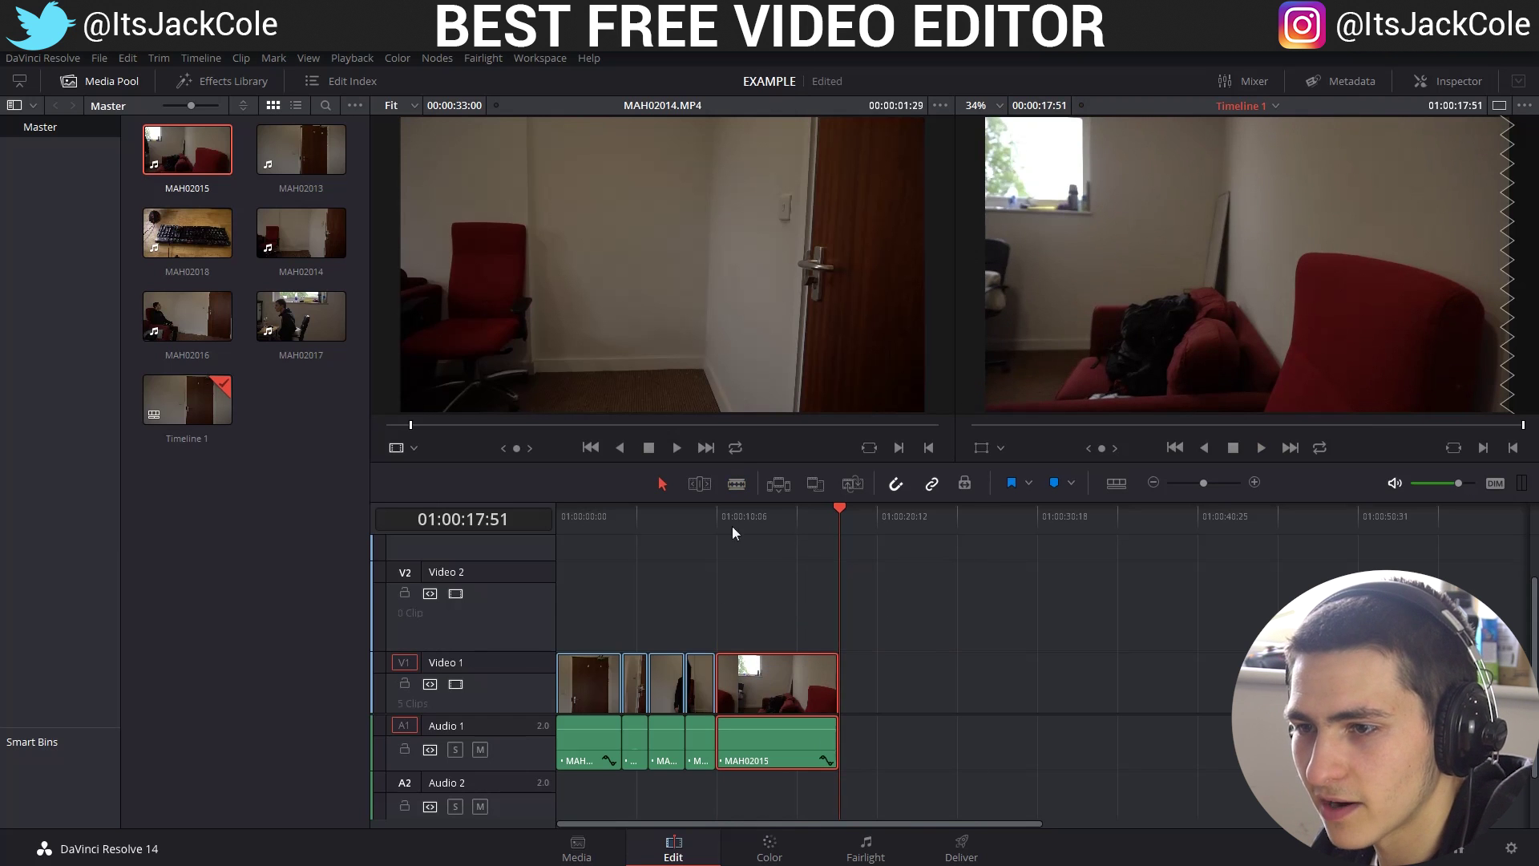
Play the edited sequence from the start and save the project
key(Home)
click(1067, 604)
key(space)
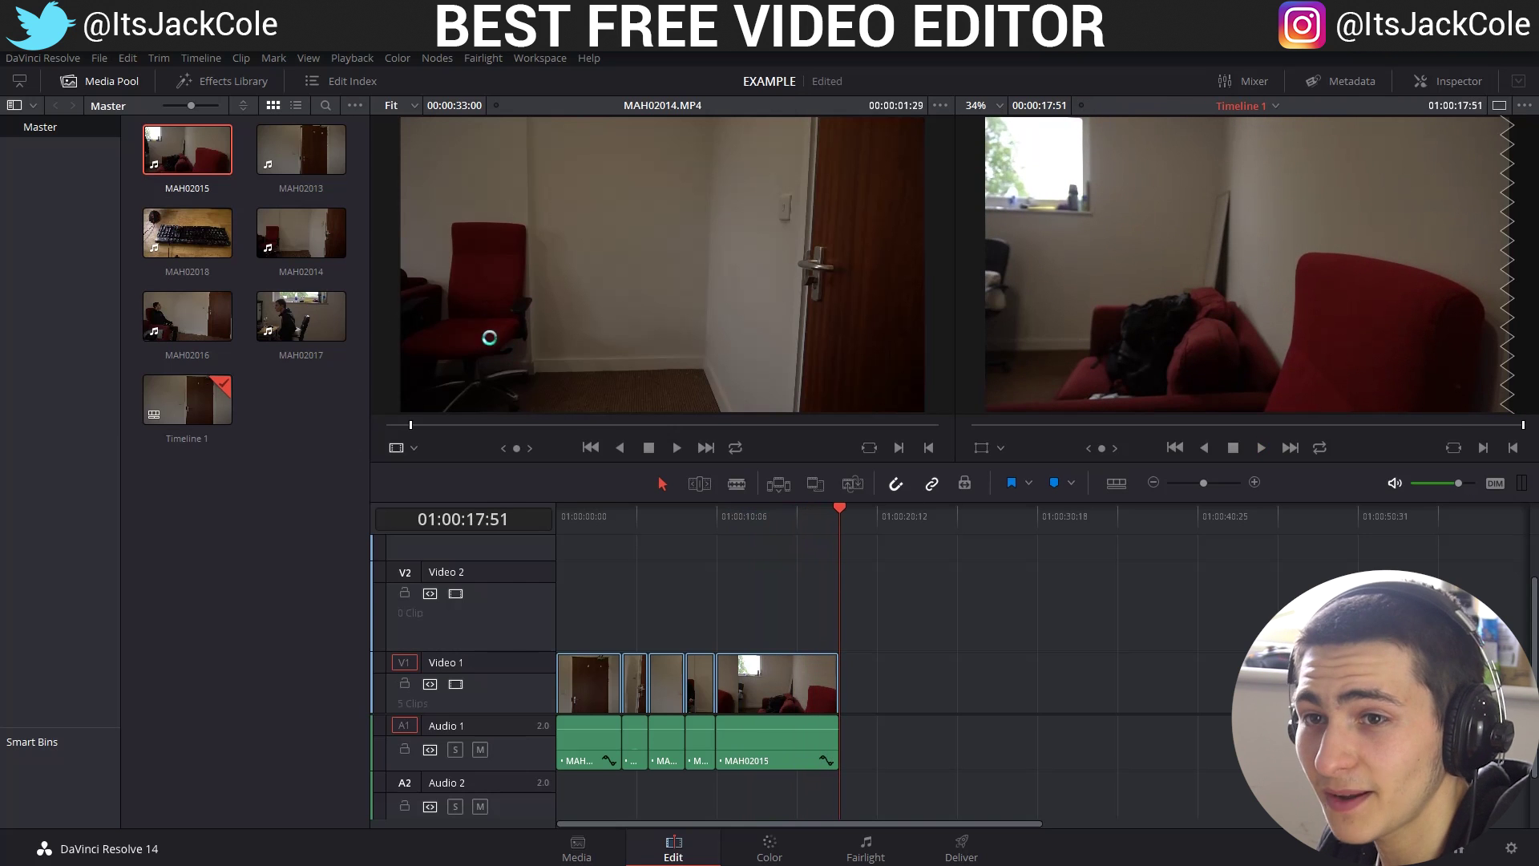
key(ctrl+s)
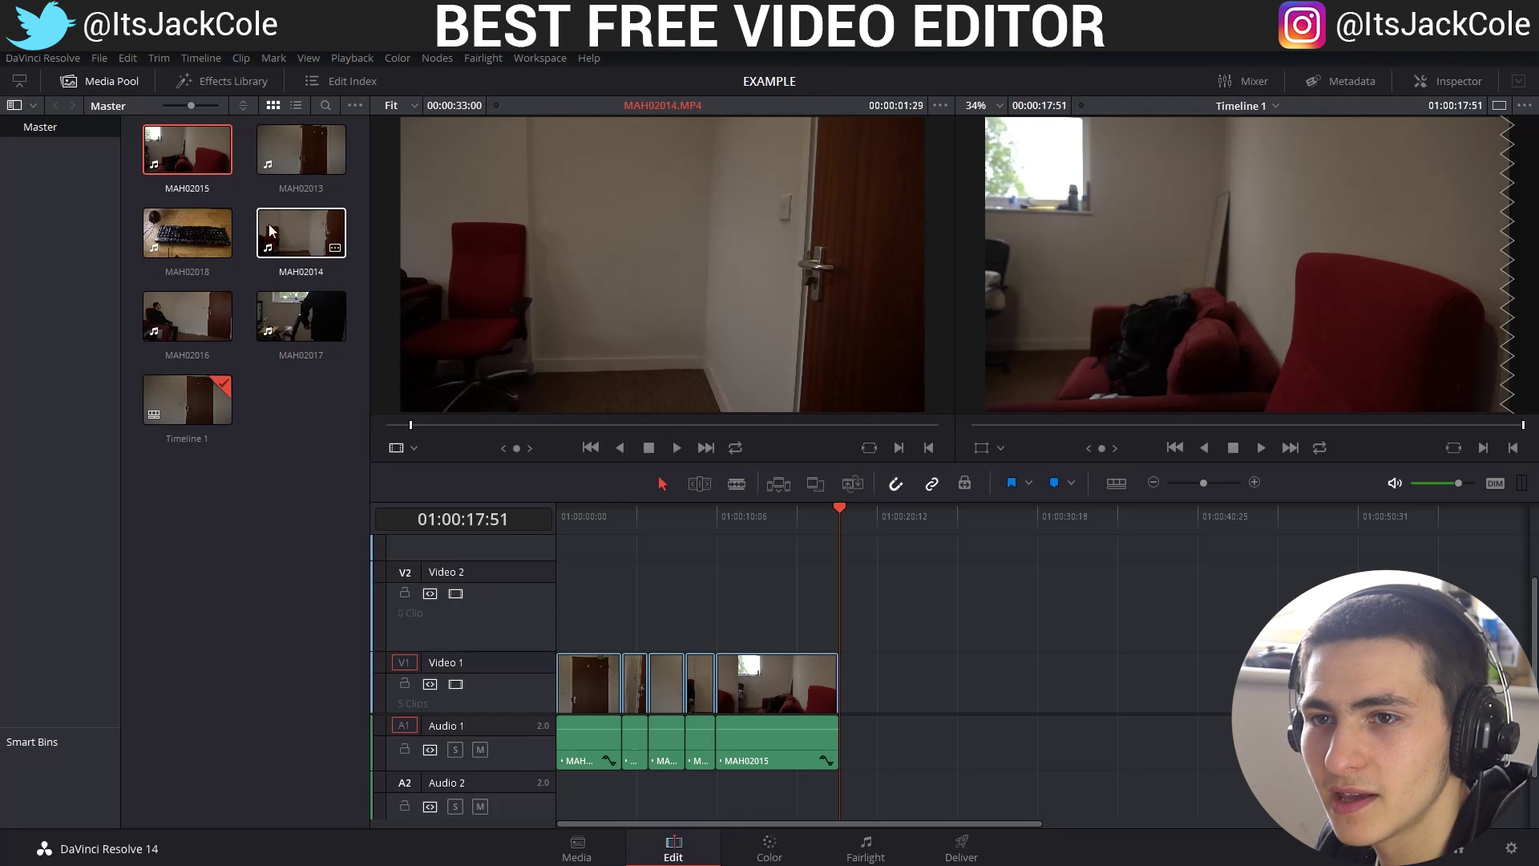
Add MAH02016 to Video 1 directly after MAH02015, then cut away its part before 01:00:37:23, closing the gap
drag(191, 321, 794, 677)
drag(858, 514, 1002, 523)
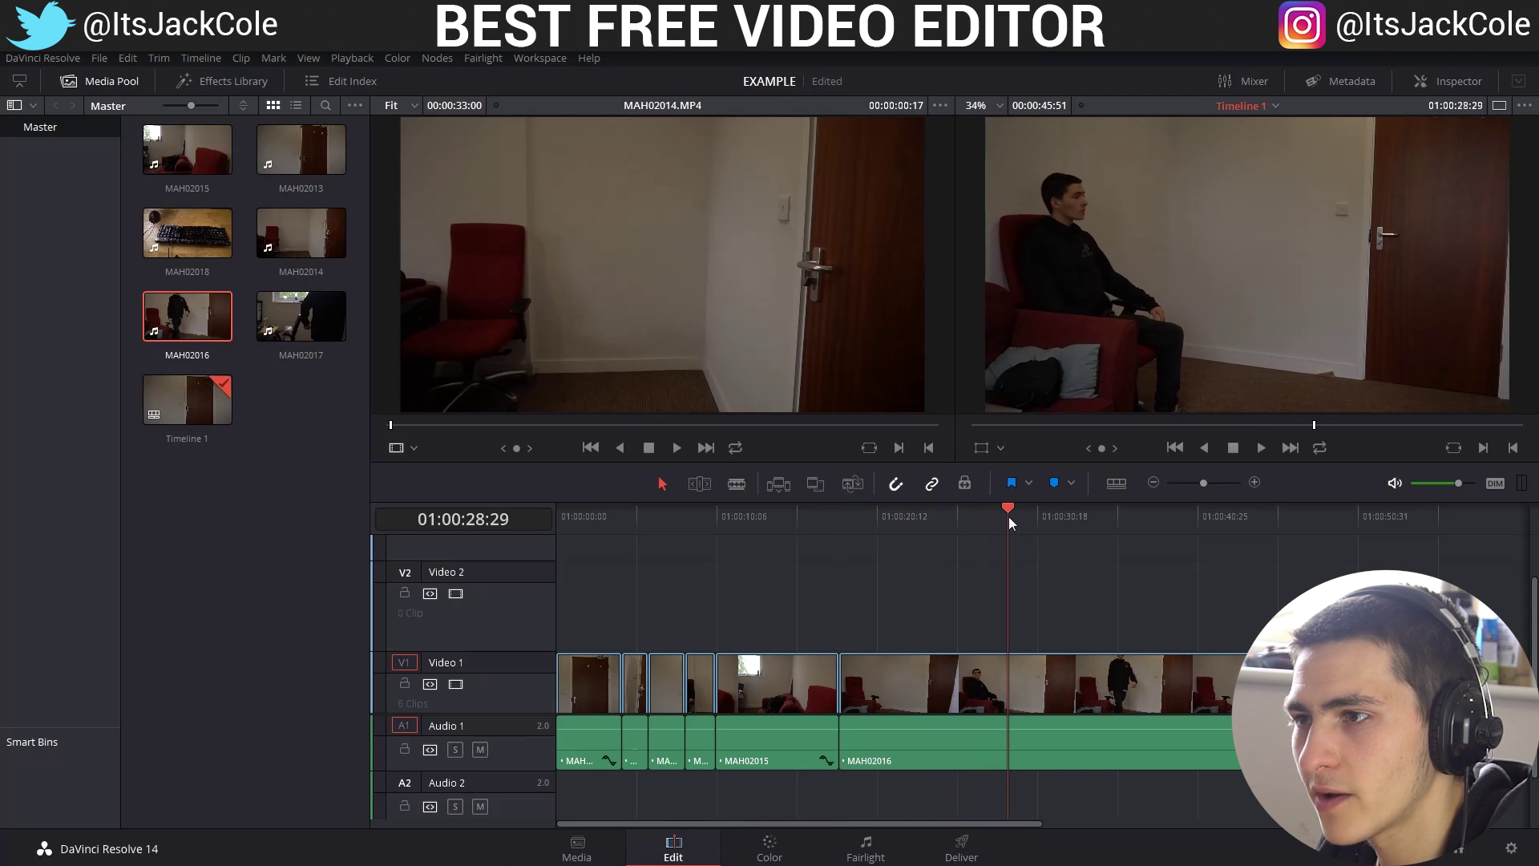
mouse_move(1014, 535)
mouse_down()
mouse_move(987, 536)
mouse_move(1009, 537)
mouse_up()
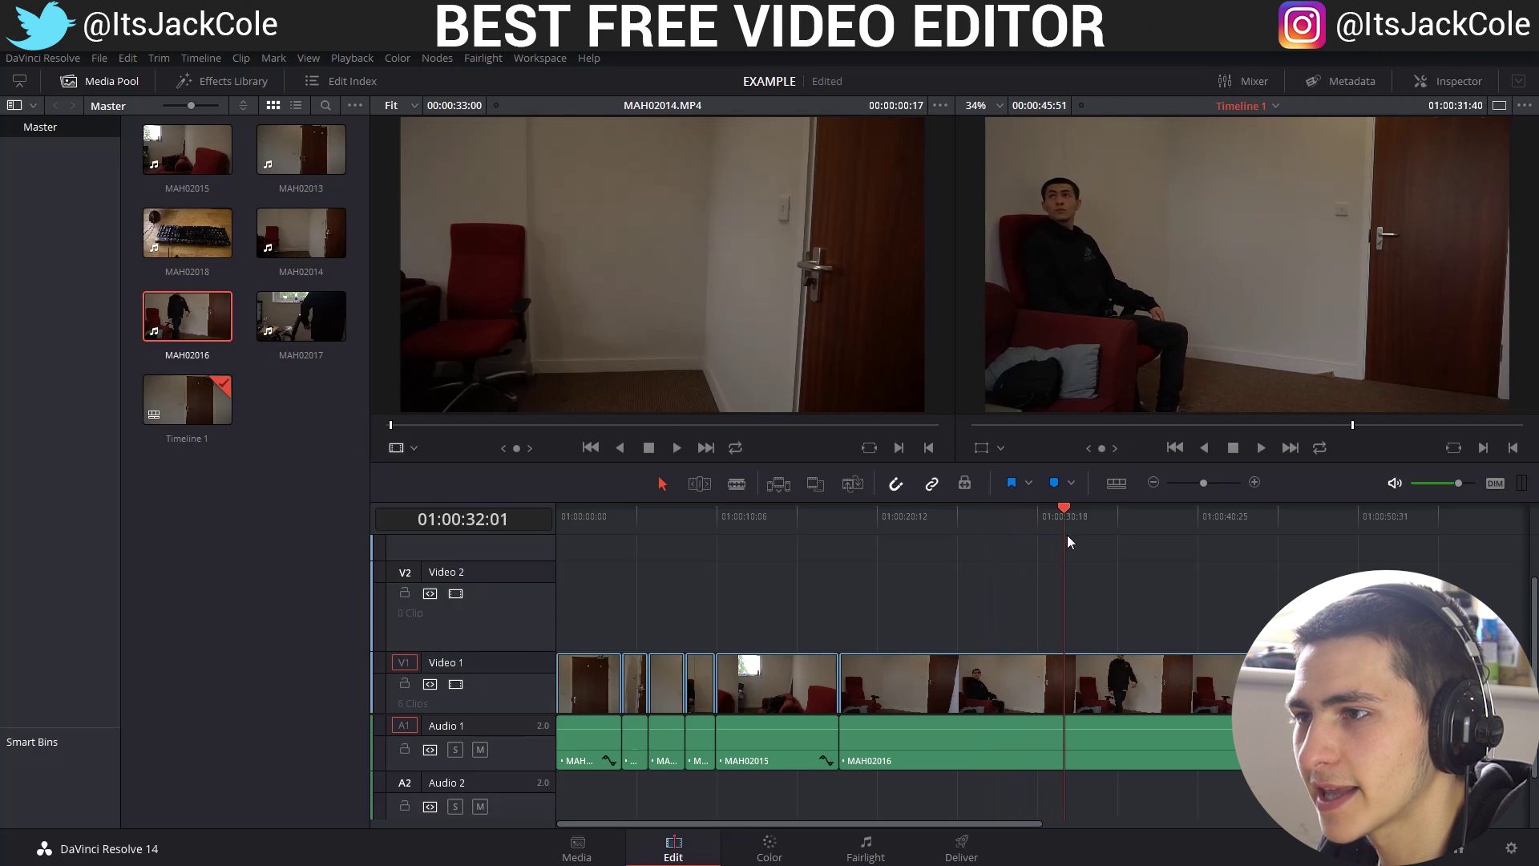
drag(1148, 541, 1153, 544)
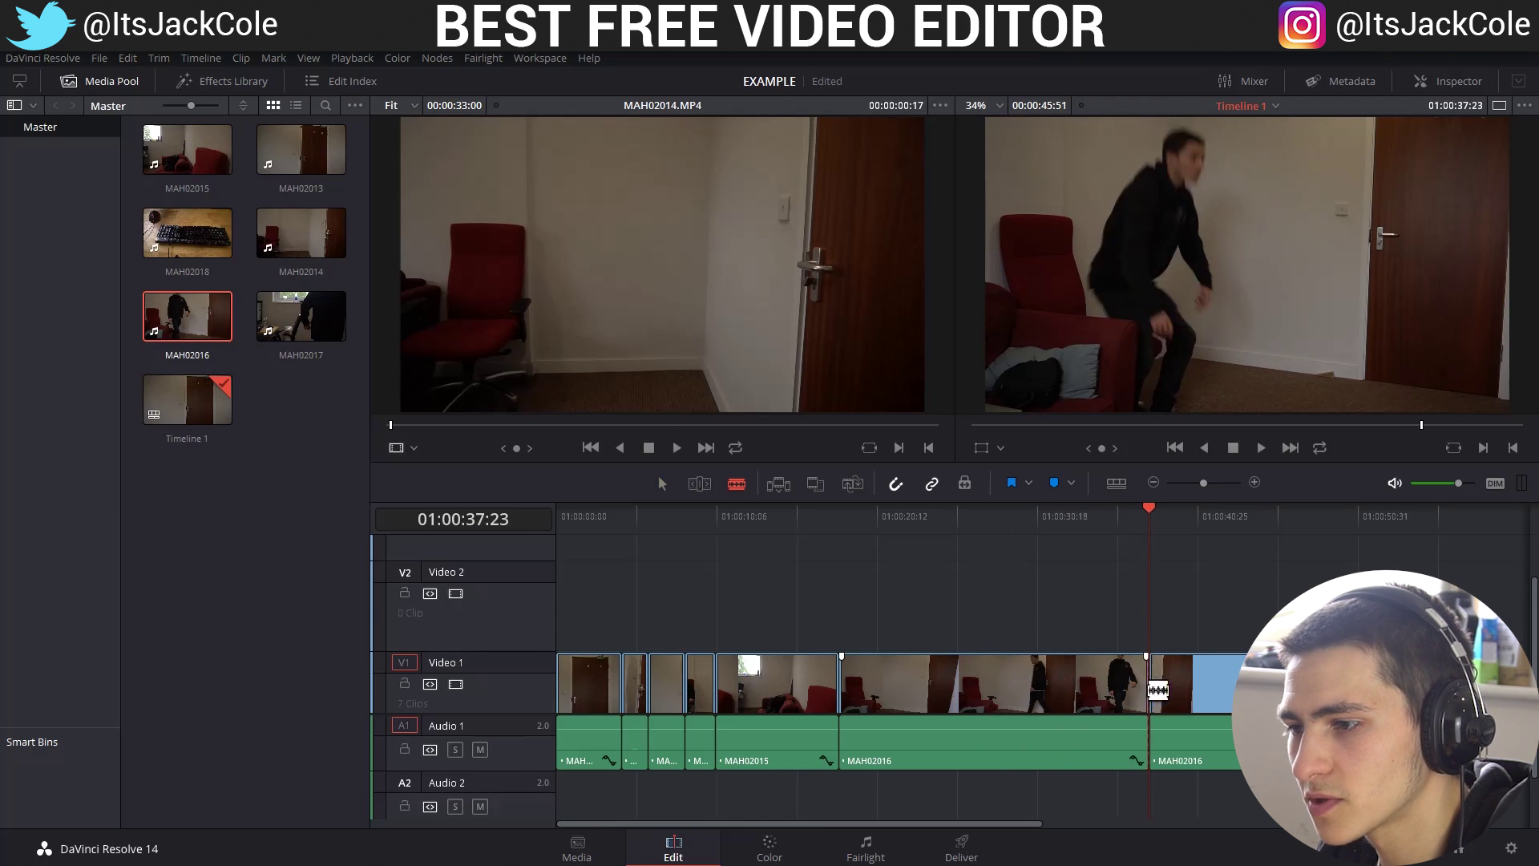
key(a)
key(Delete)
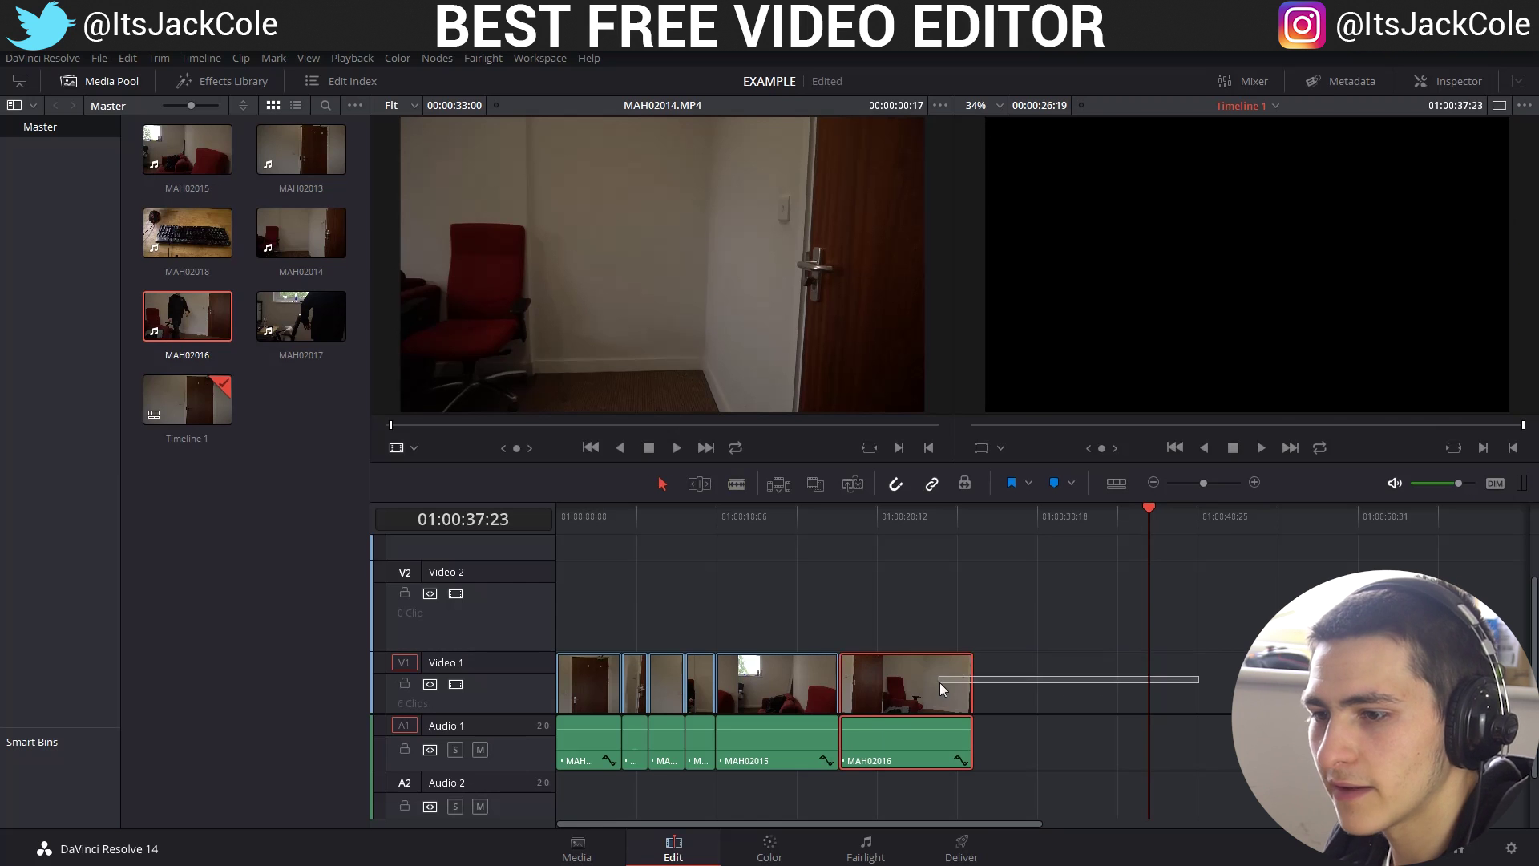
Play the transition from MAH02015 into MAH02016 until the frame is empty
click(1006, 618)
key(space)
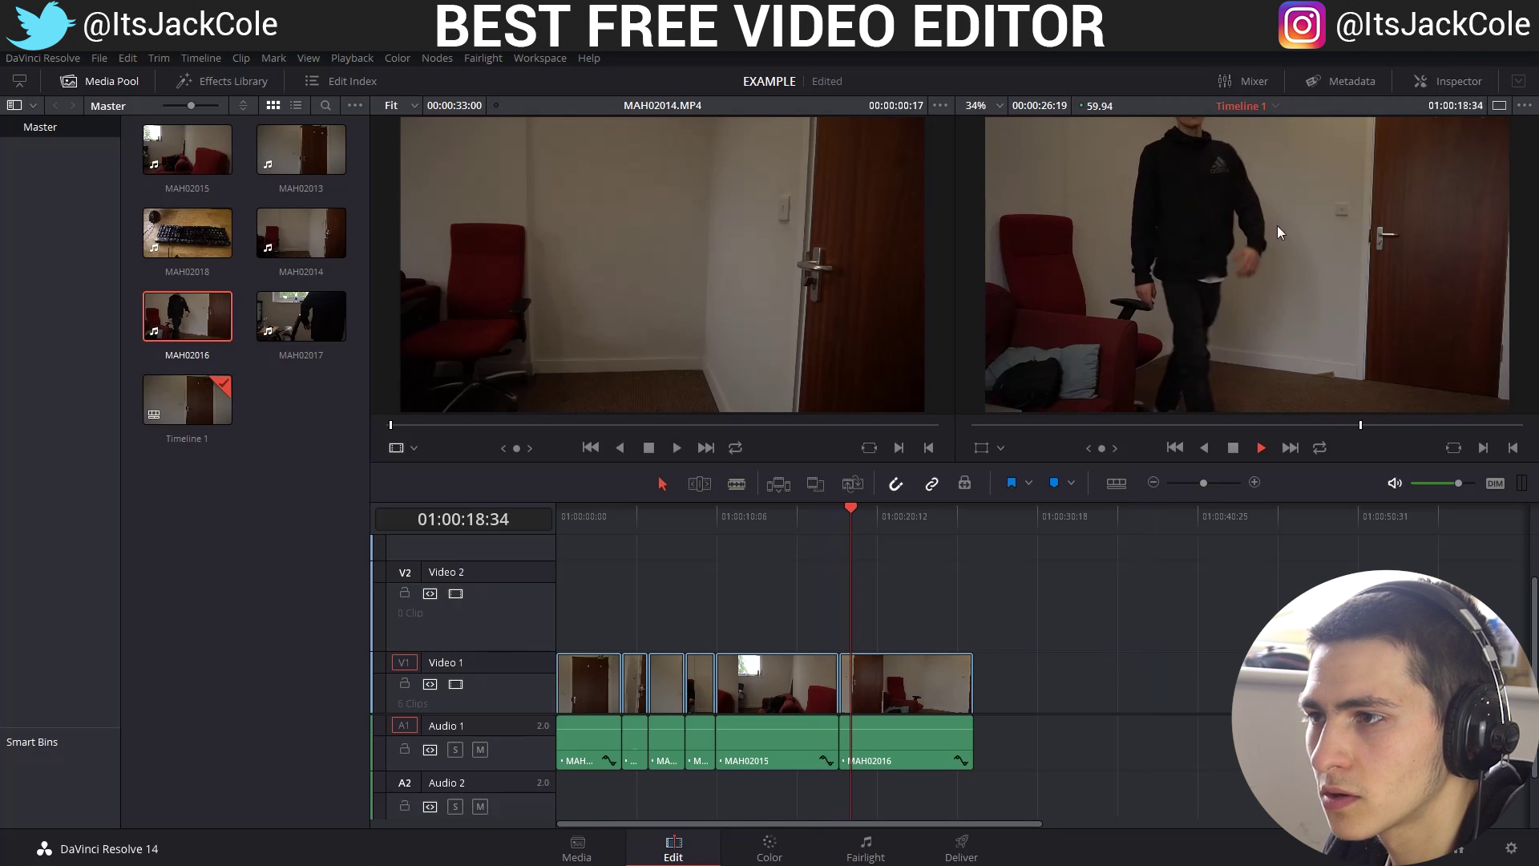
key(space)
click(815, 517)
key(space)
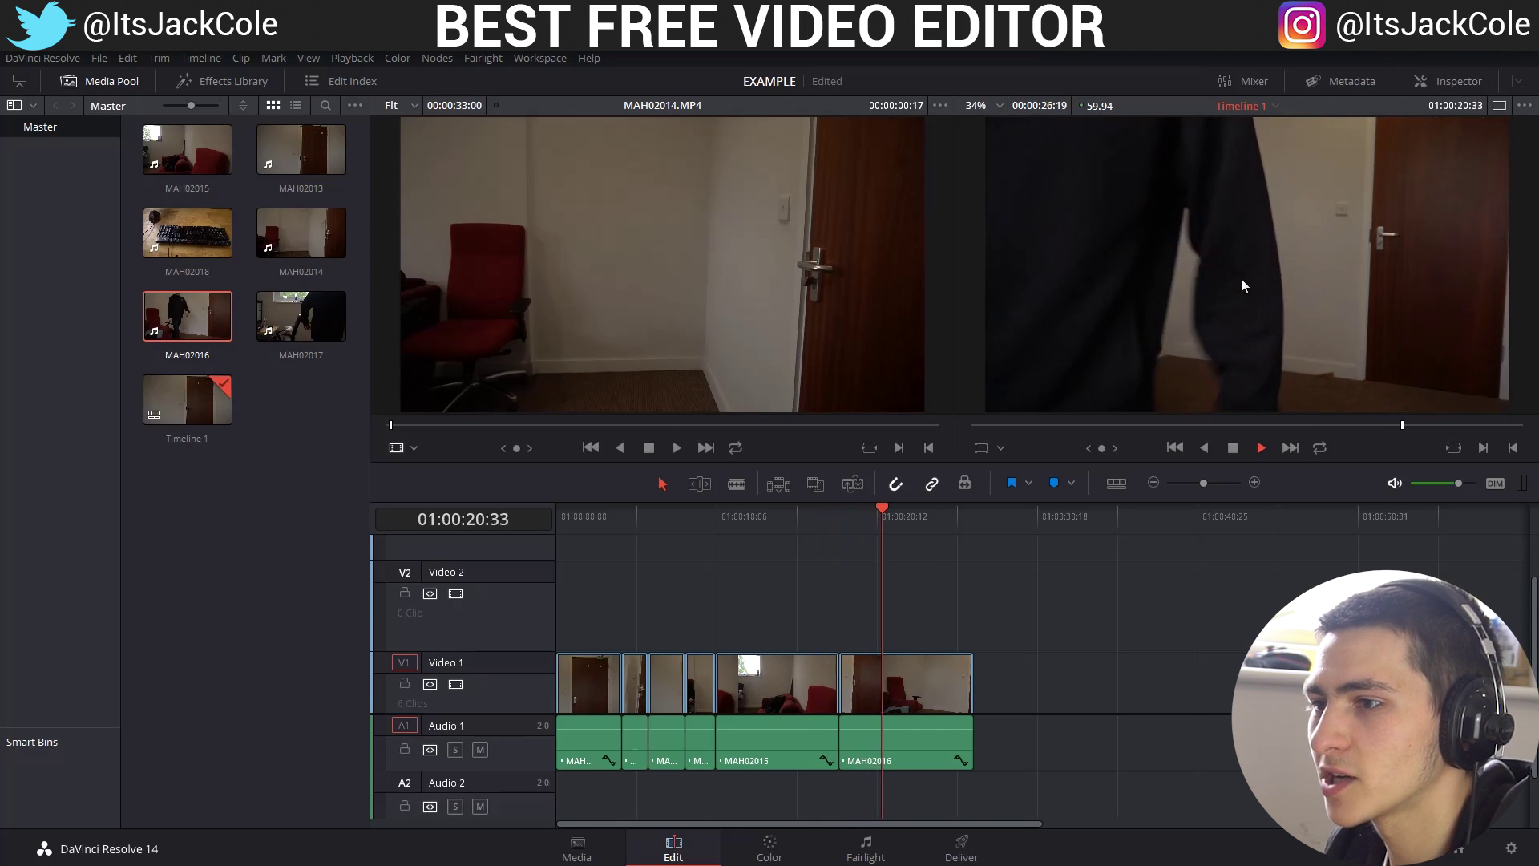
key(space)
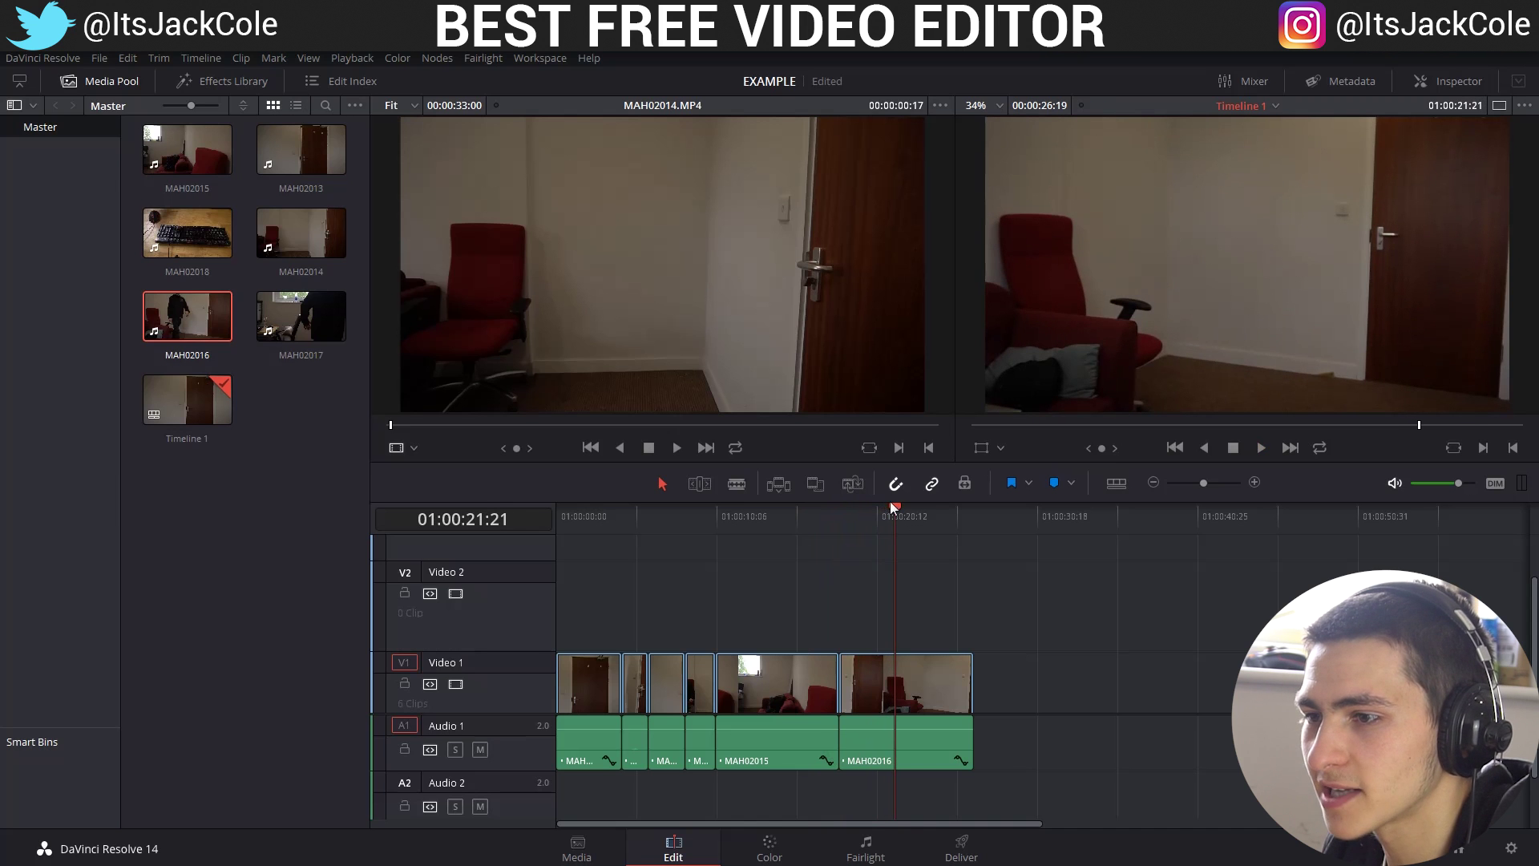
Trim MAH02016 to end at 01:00:21:13 and save the project
drag(895, 514, 896, 515)
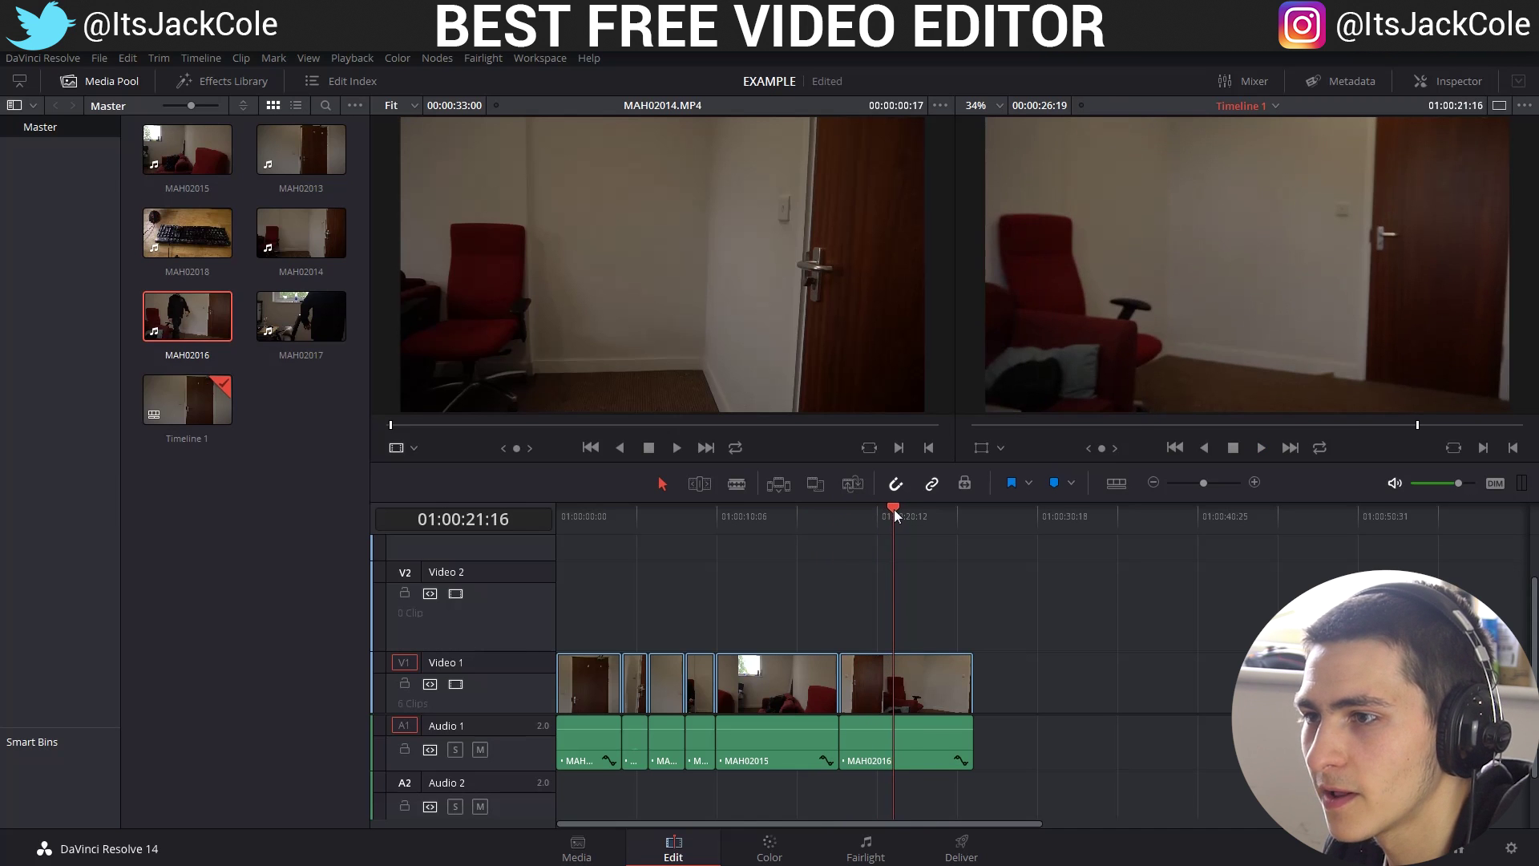
click(902, 698)
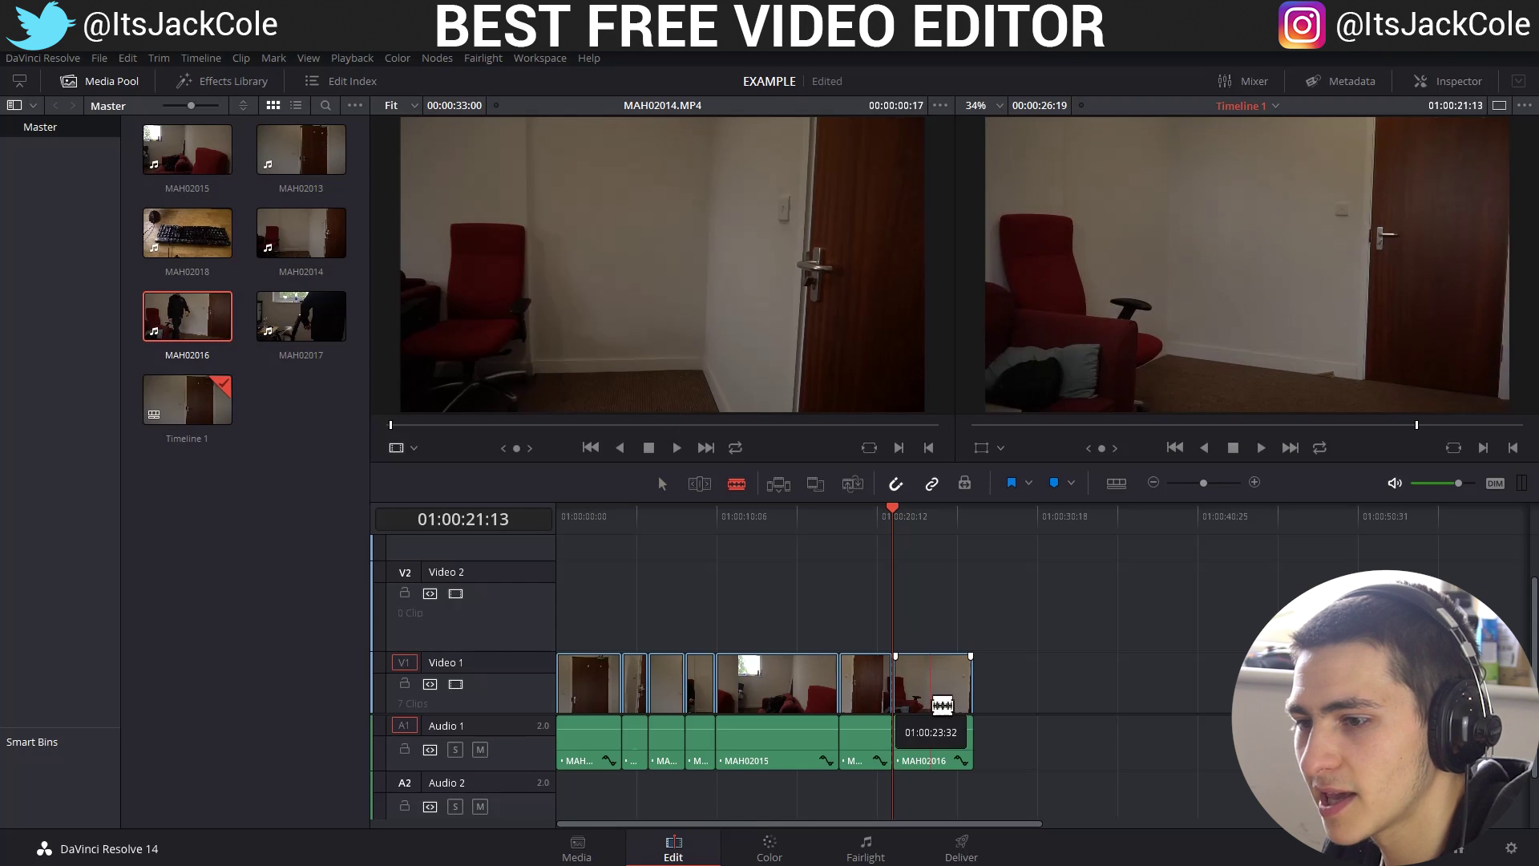
key(a)
key(Delete)
key(ctrl+s)
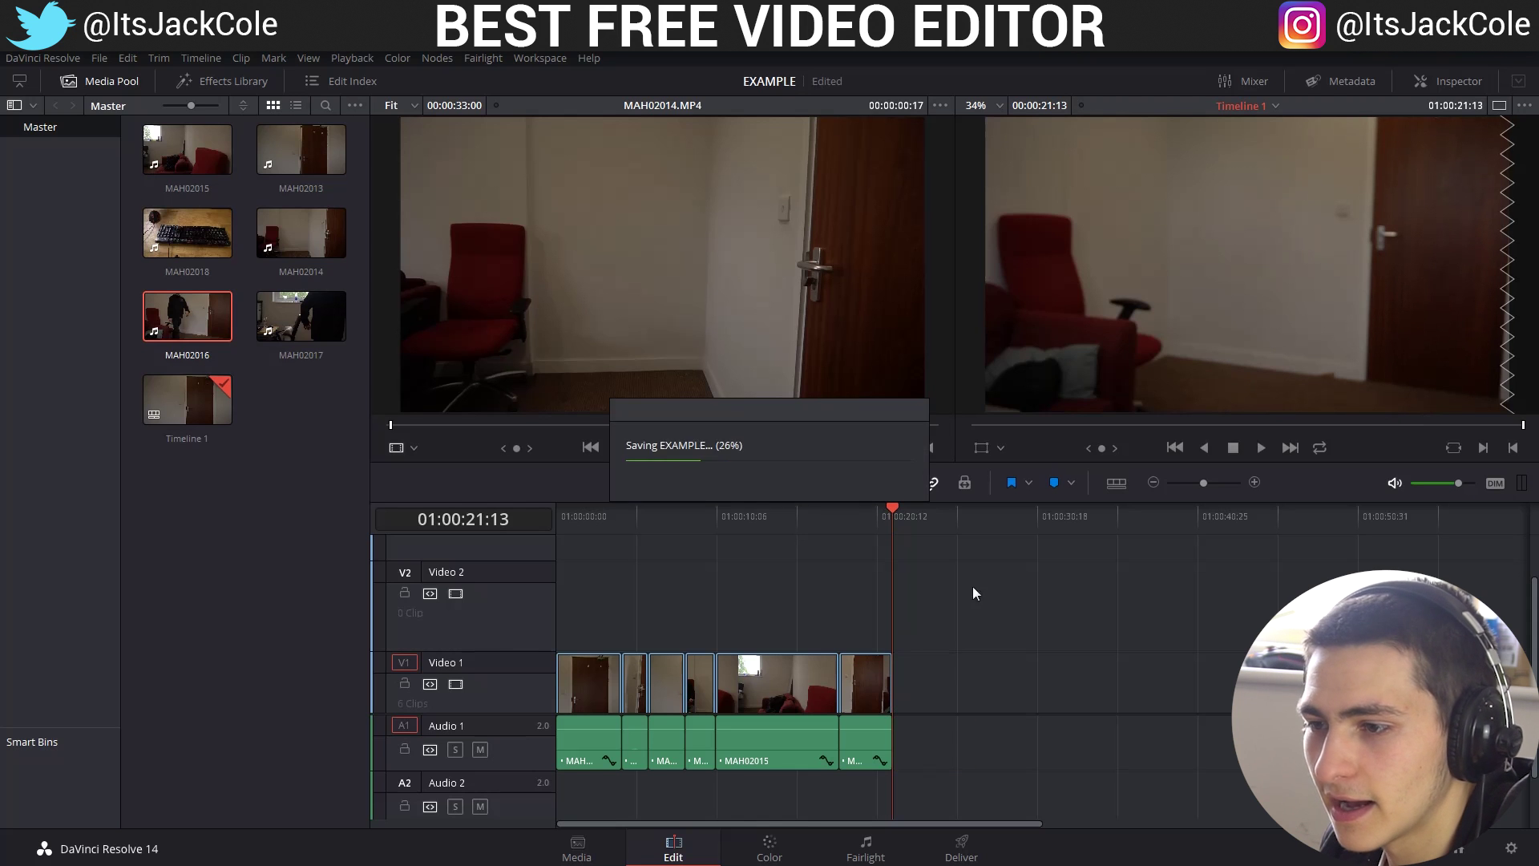
Add MAH02017 to Video 1 directly after MAH02016, then cut away its part before 01:00:28:35, closing the gap
drag(846, 641, 954, 682)
key(space)
drag(933, 515, 1010, 523)
key(b)
click(1013, 699)
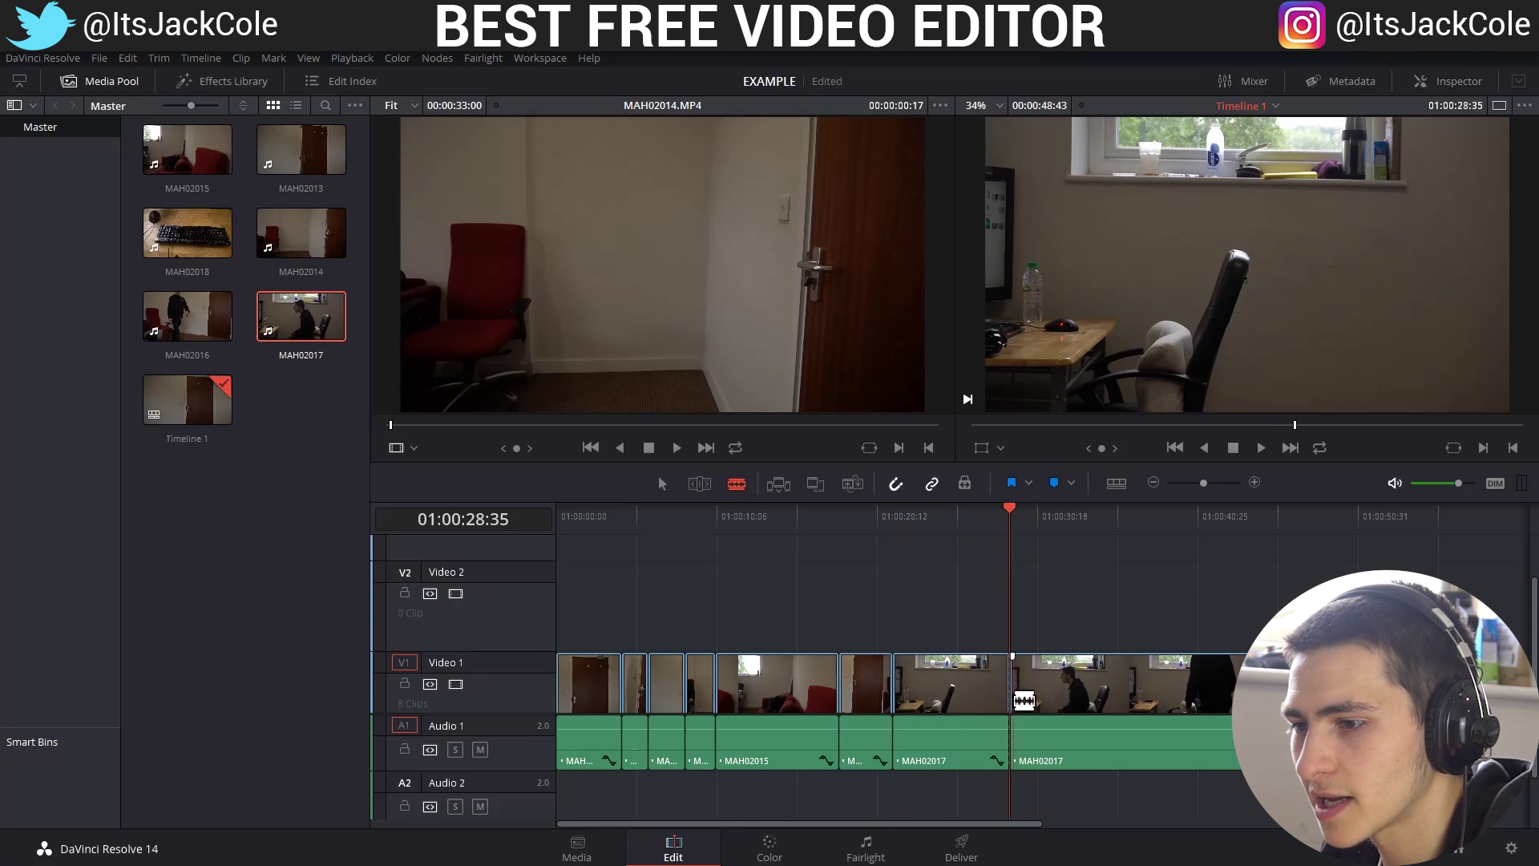
click(973, 696)
key(Delete)
Cut away MAH02017's part before 01:00:22:18 and close the gap so the clip directly follows MAH02016
click(868, 521)
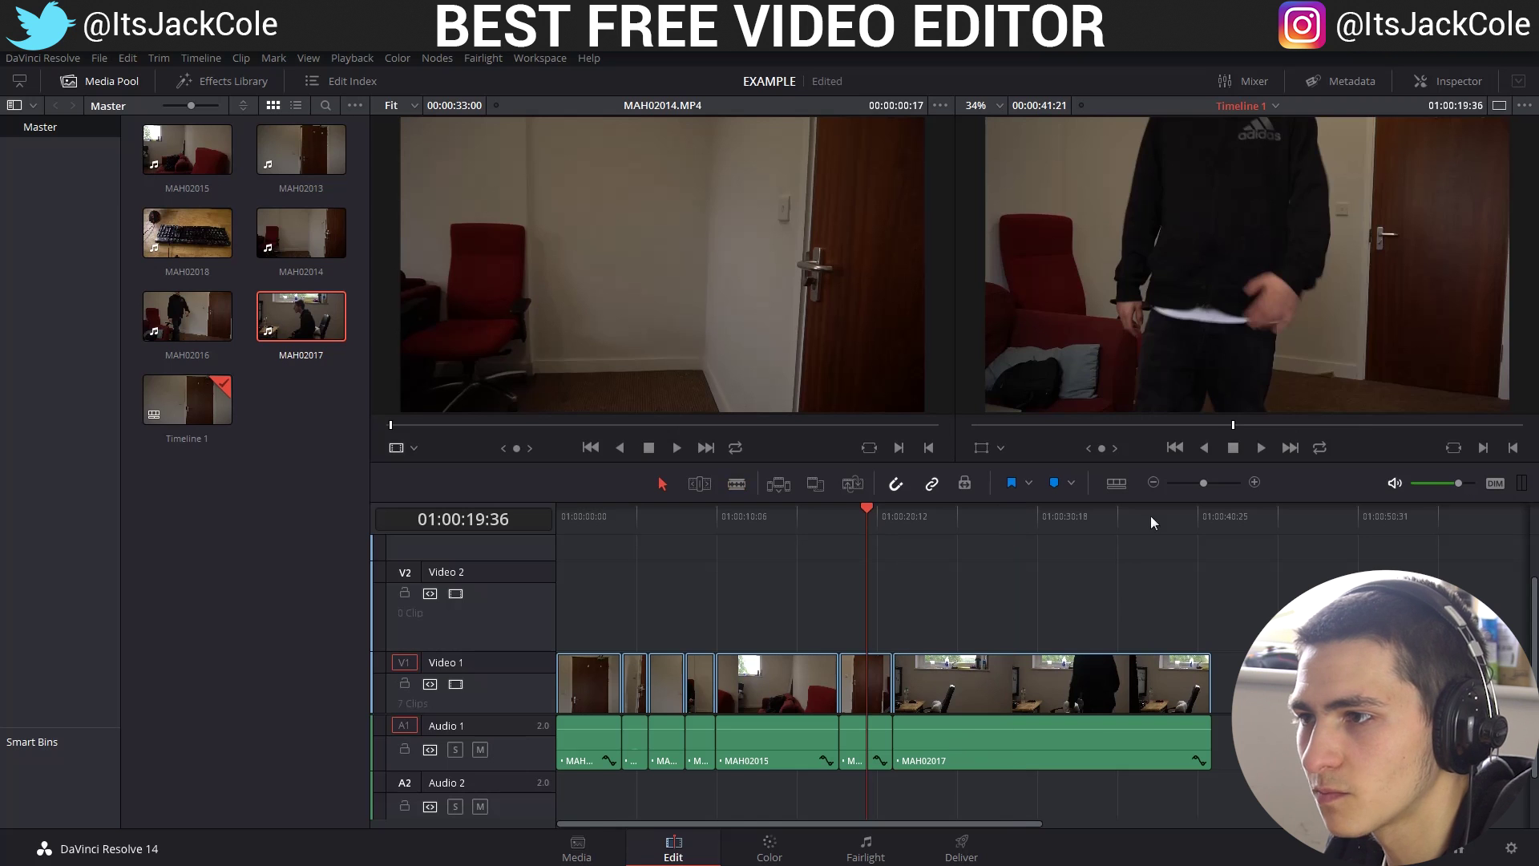
key(space)
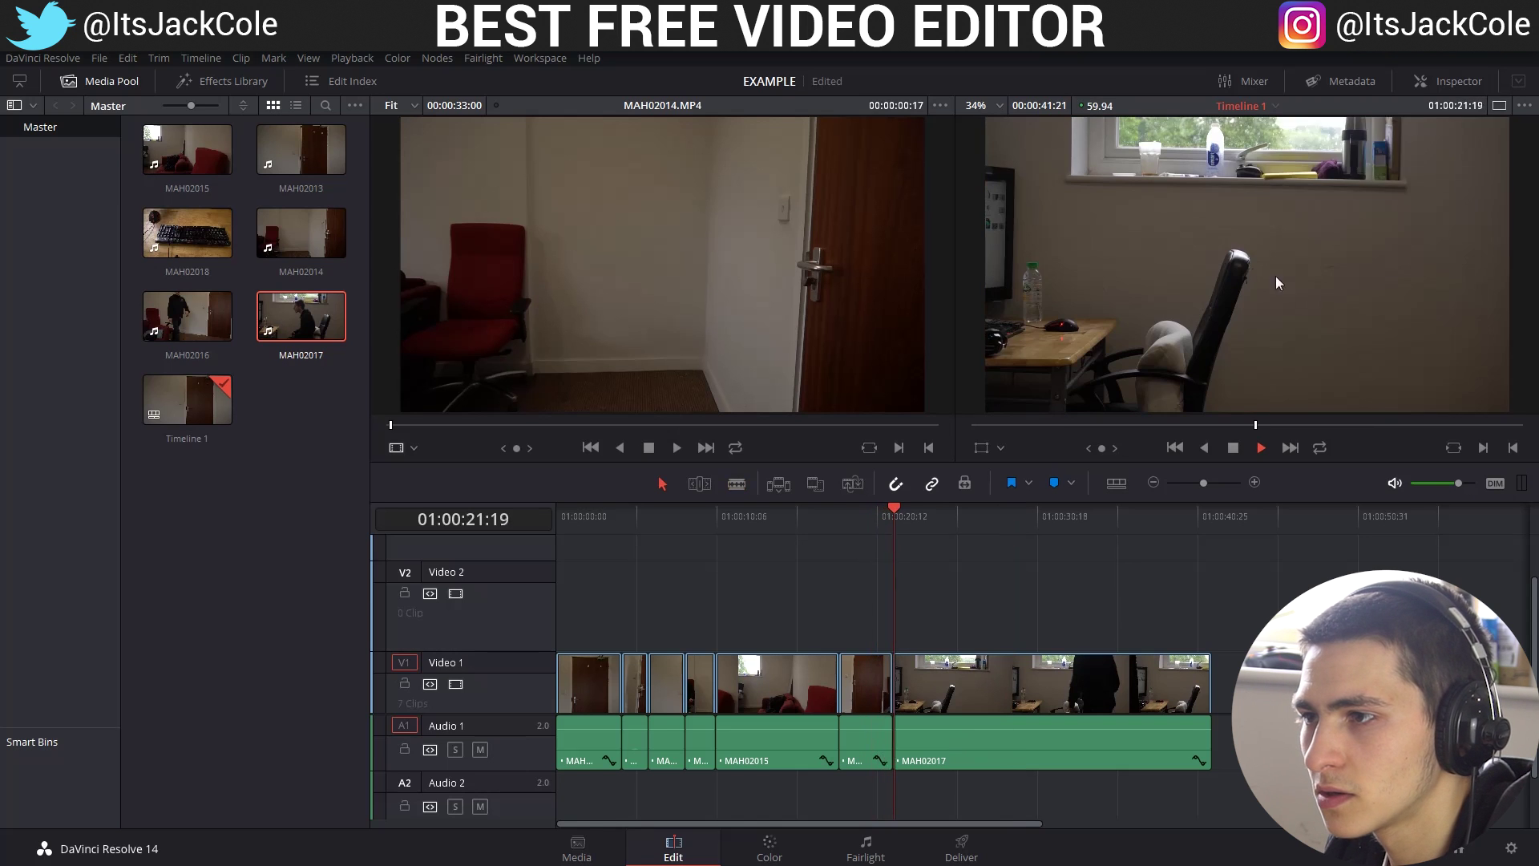
key(space)
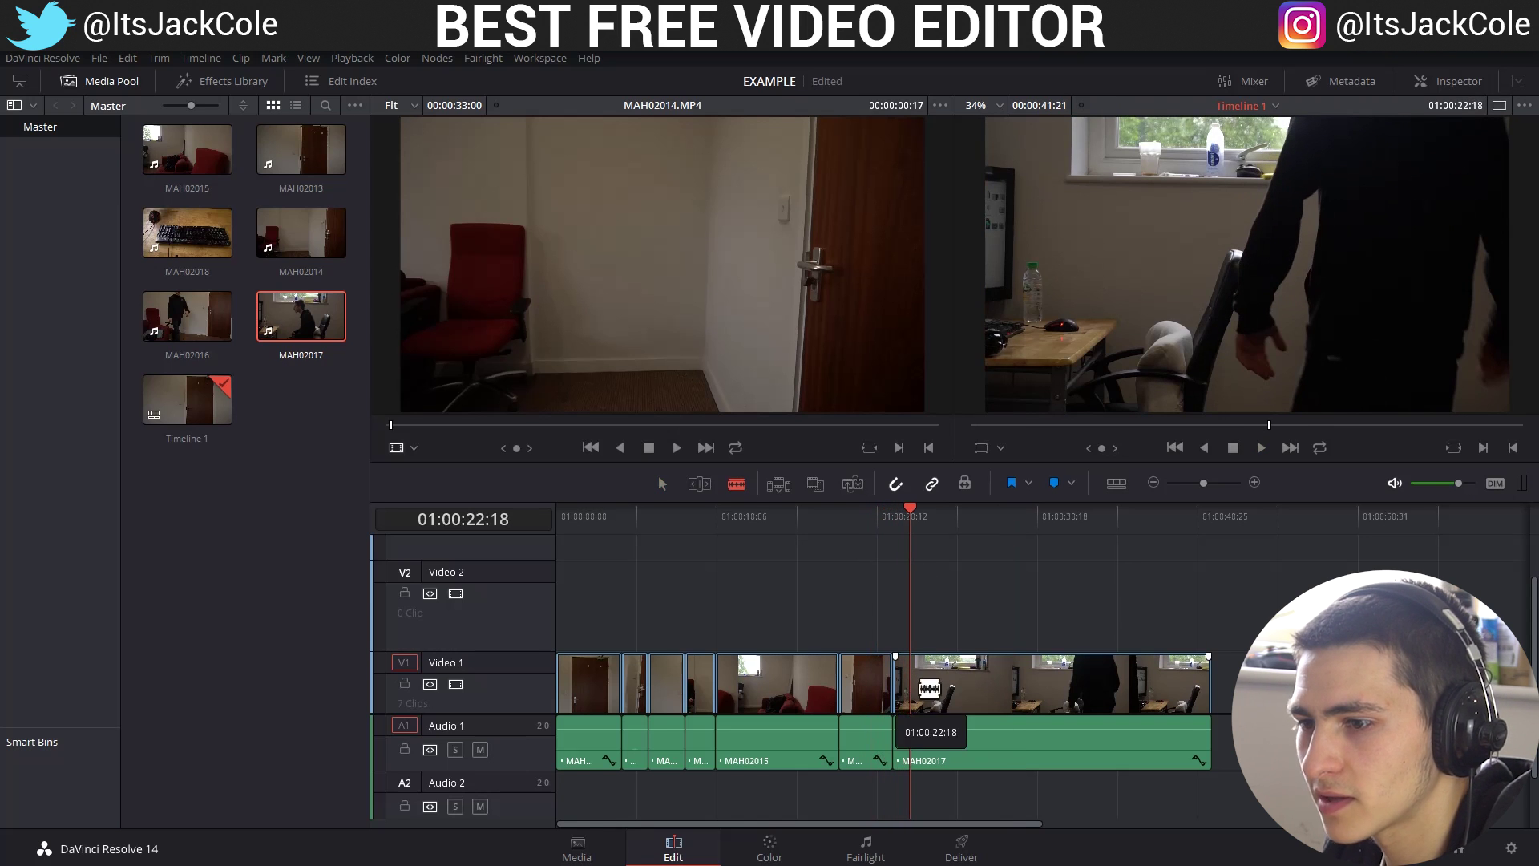
click(929, 688)
key(a)
click(938, 683)
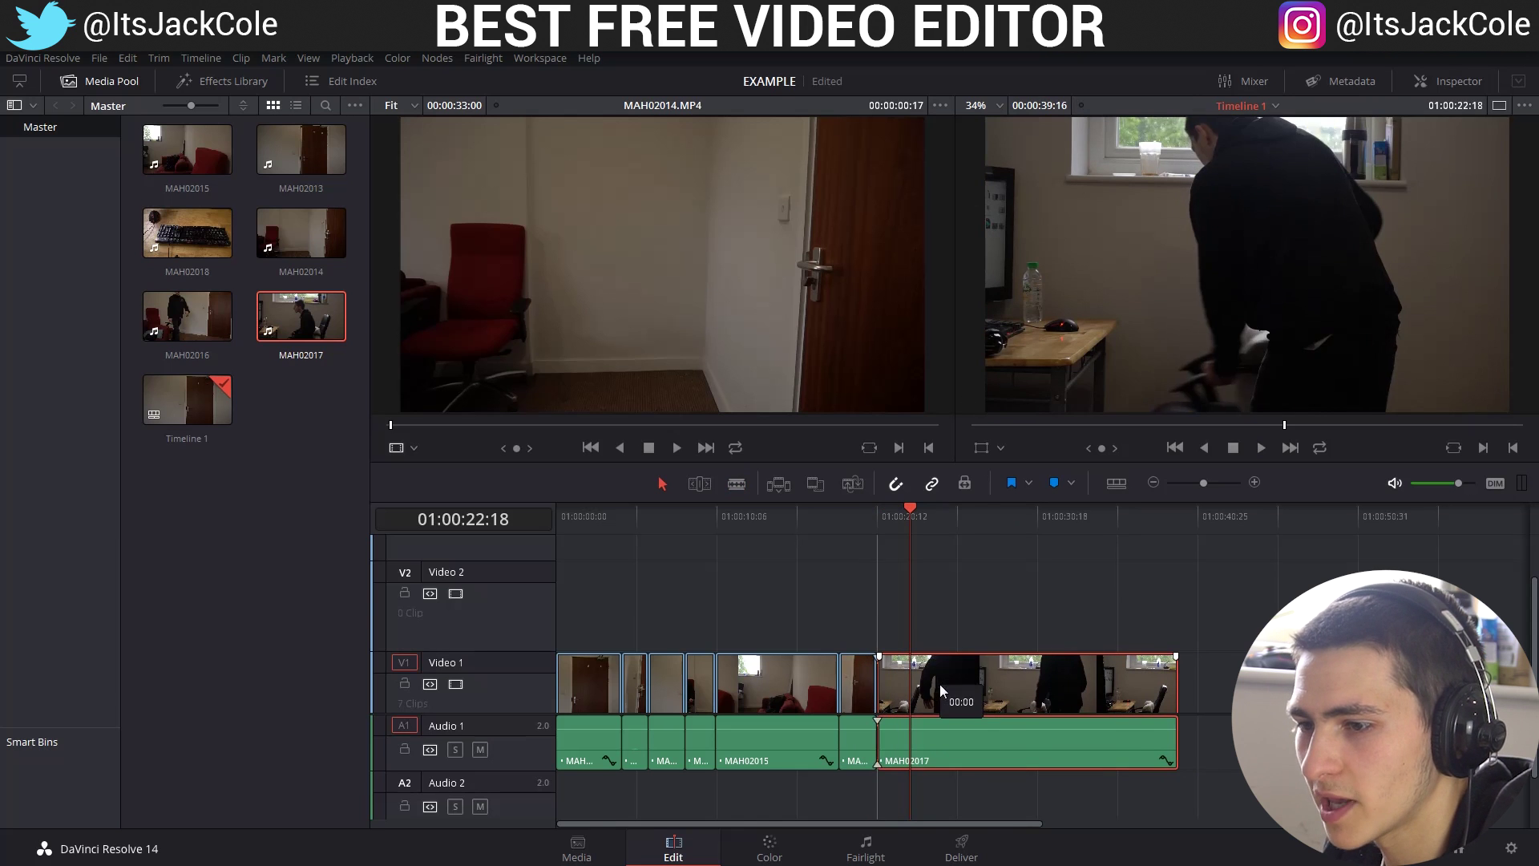
key(ctrl+z)
Play from MAH02016 through MAH02017, then trim MAH02017 to end at 01:00:29:24
click(859, 513)
key(space)
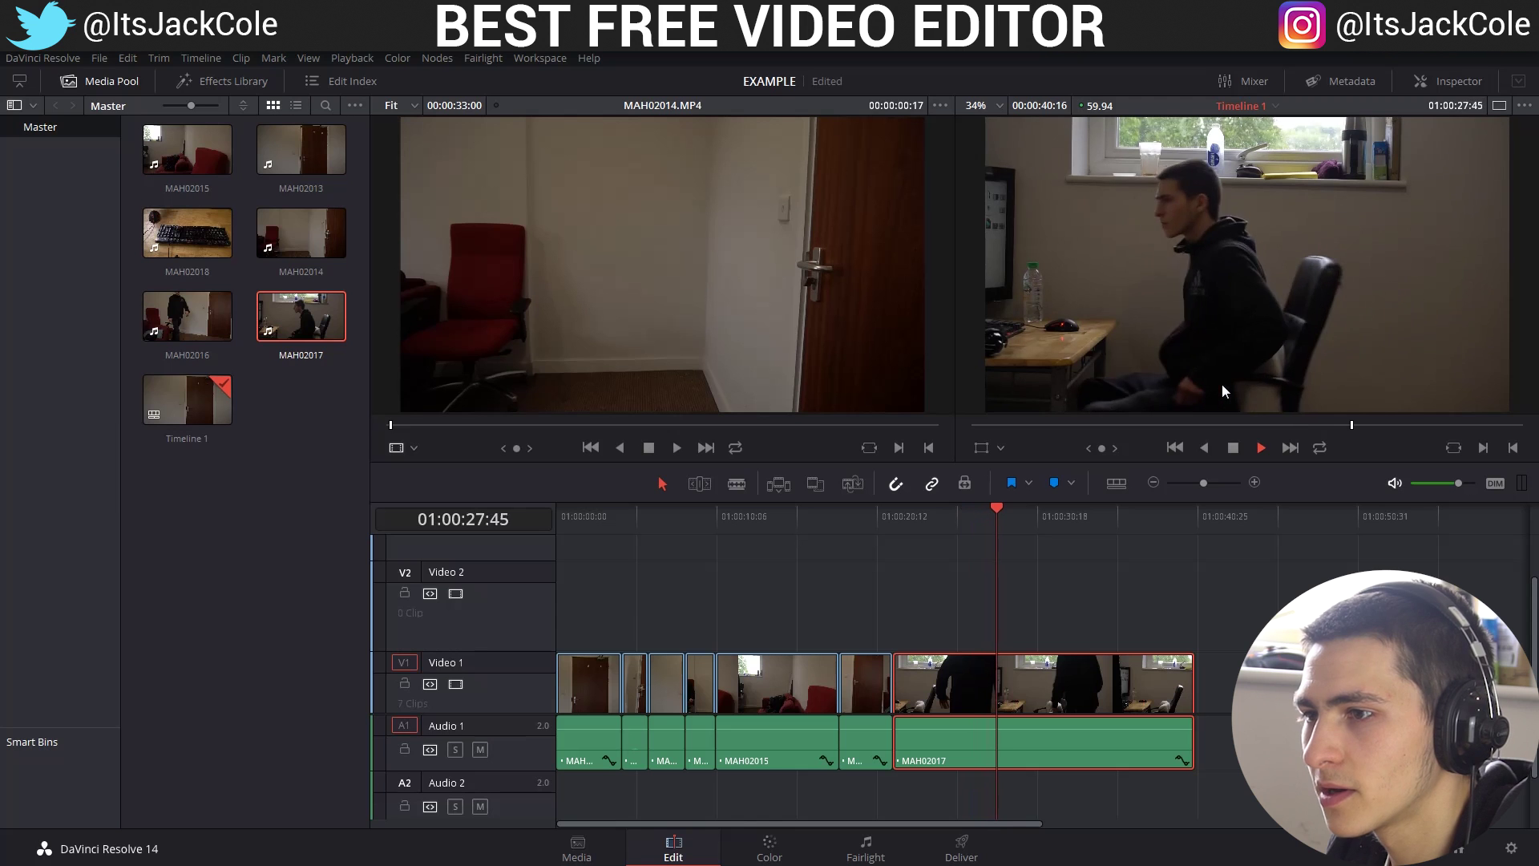
key(space)
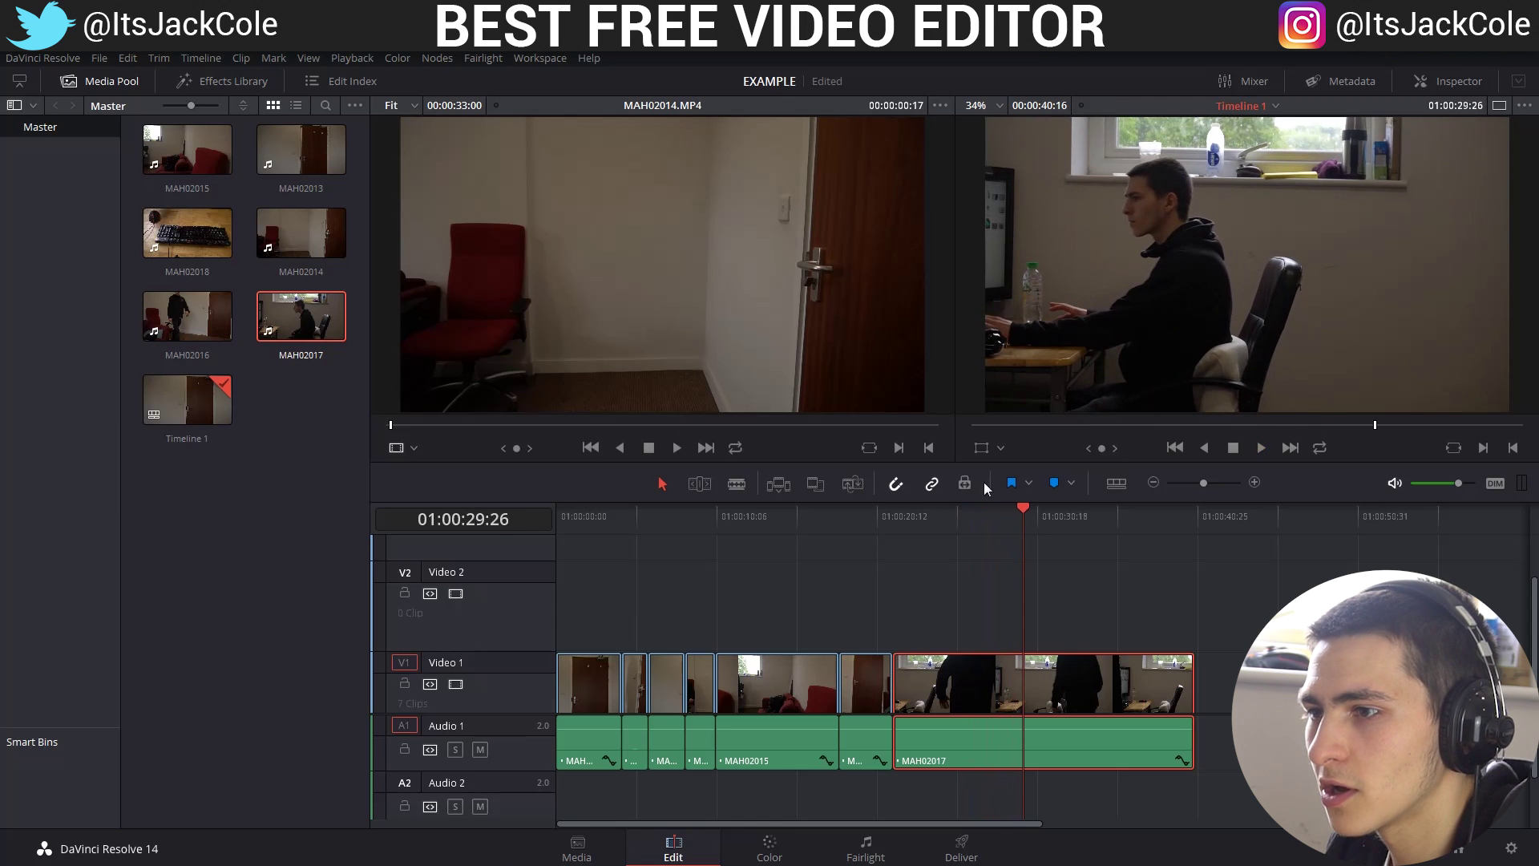
drag(1023, 510, 1025, 511)
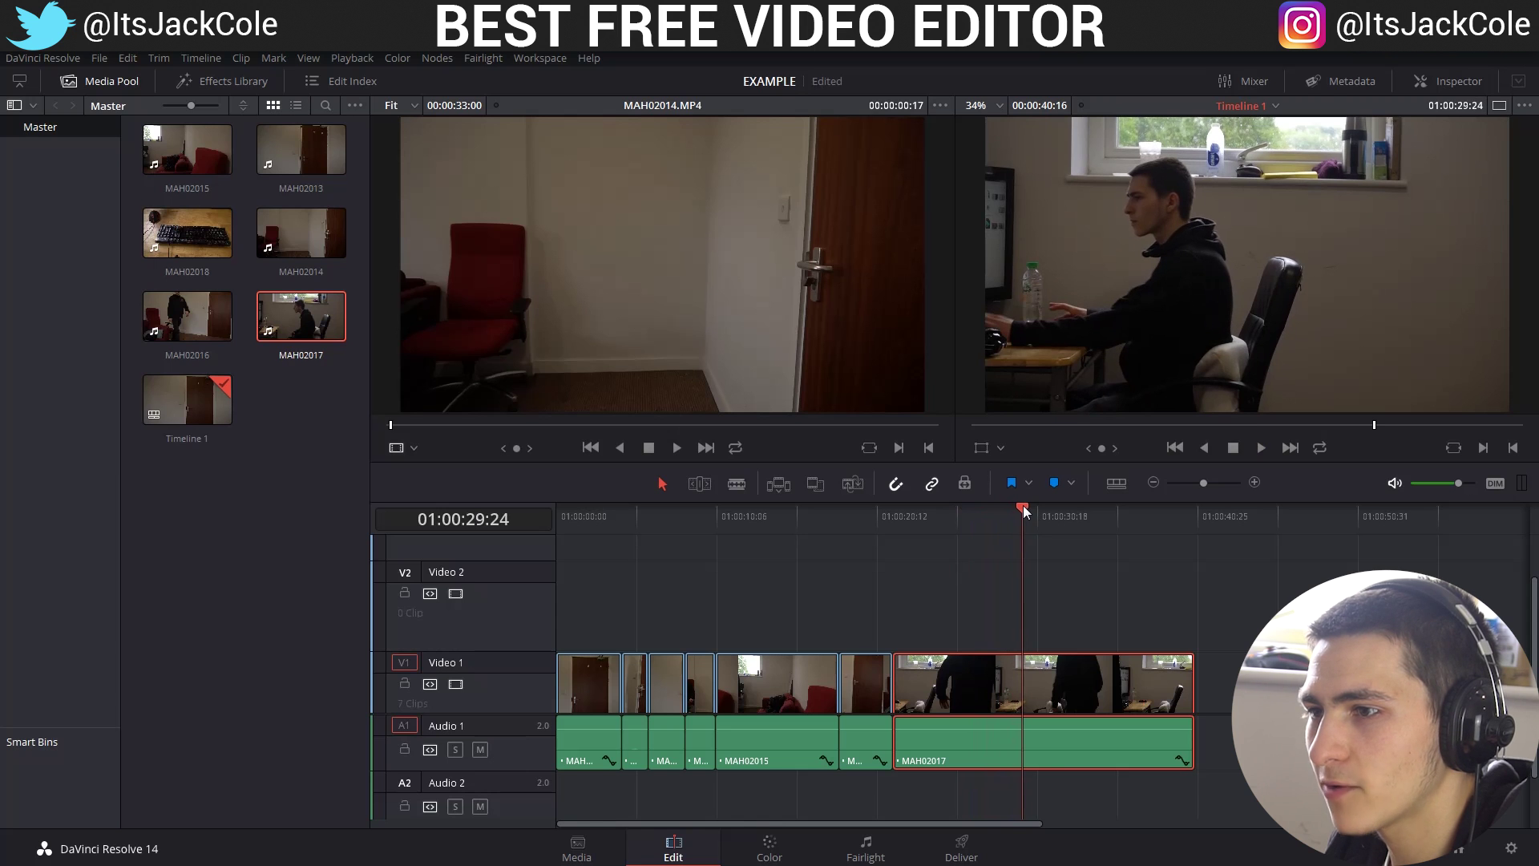
click(1032, 695)
key(a)
key(Delete)
Add MAH02018 to Video 1 directly after MAH02017, then cut away its part before 01:00:41:34, closing the gap
click(192, 305)
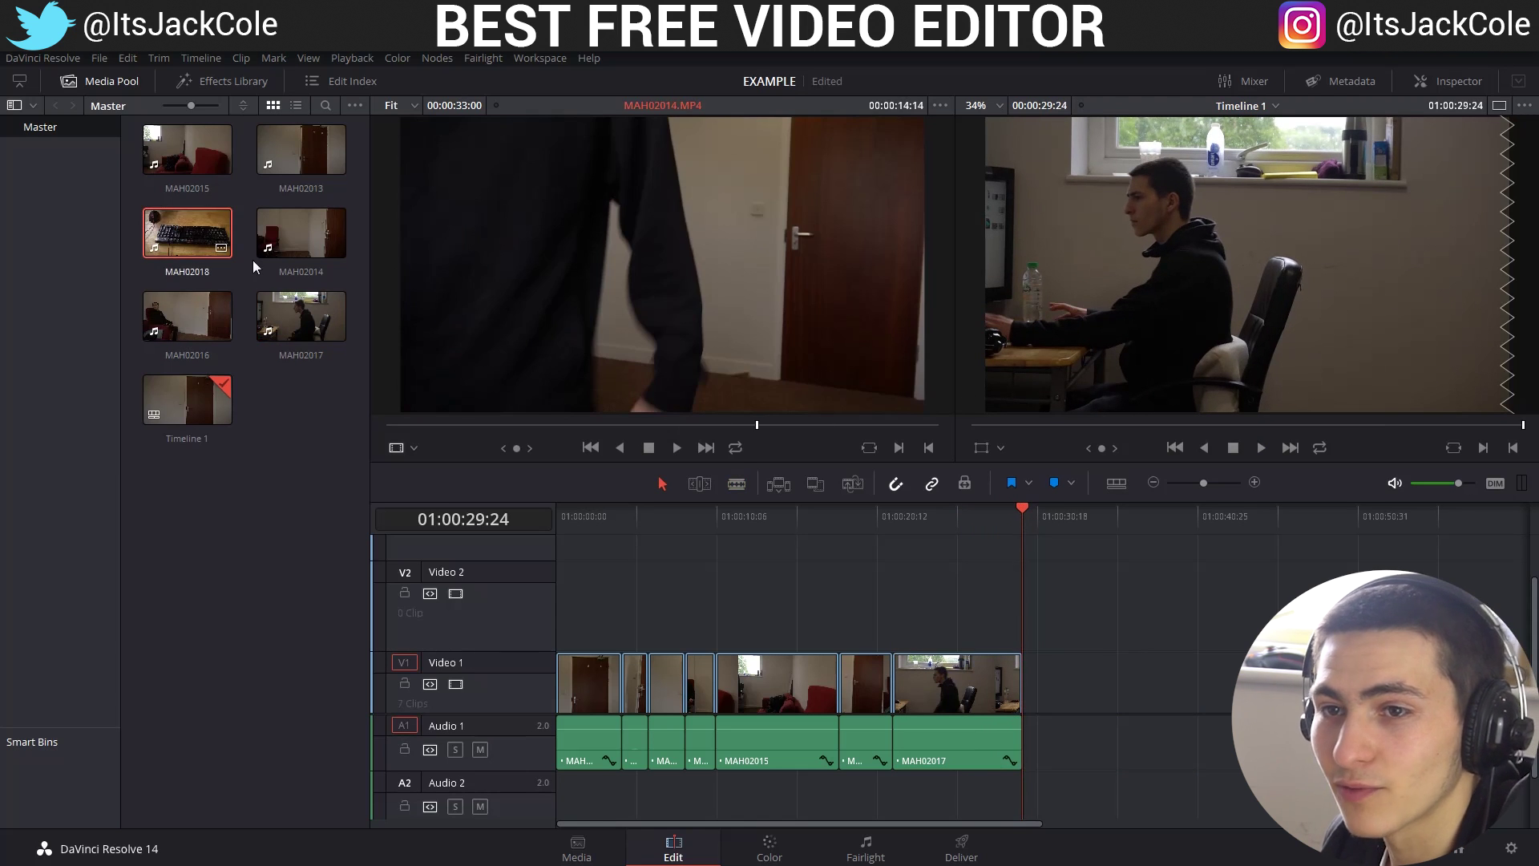
drag(228, 253, 1034, 682)
key(space)
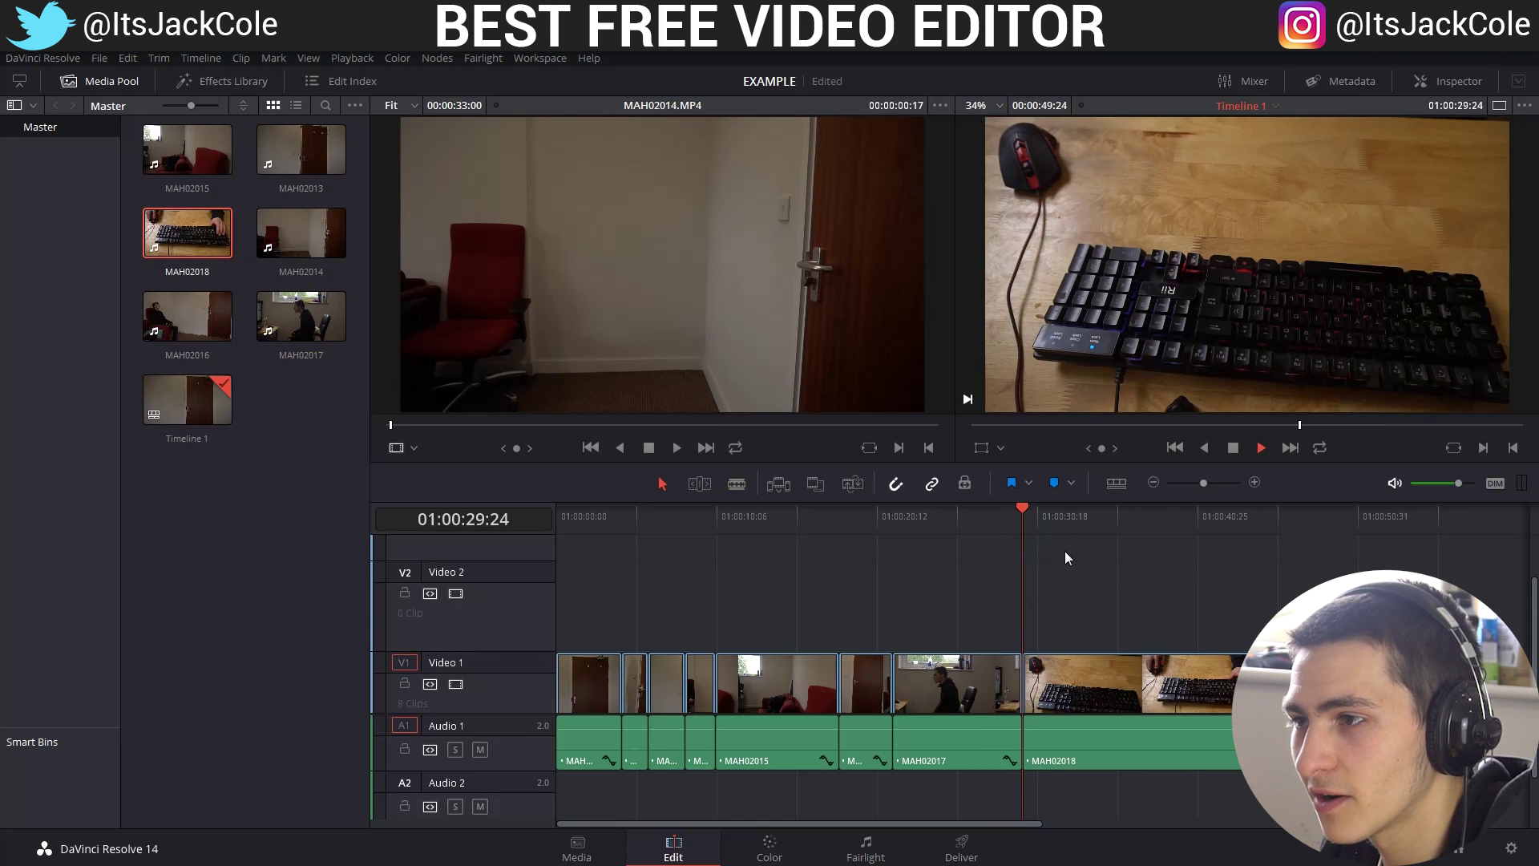
drag(1060, 513, 1215, 579)
key(space)
key(space)
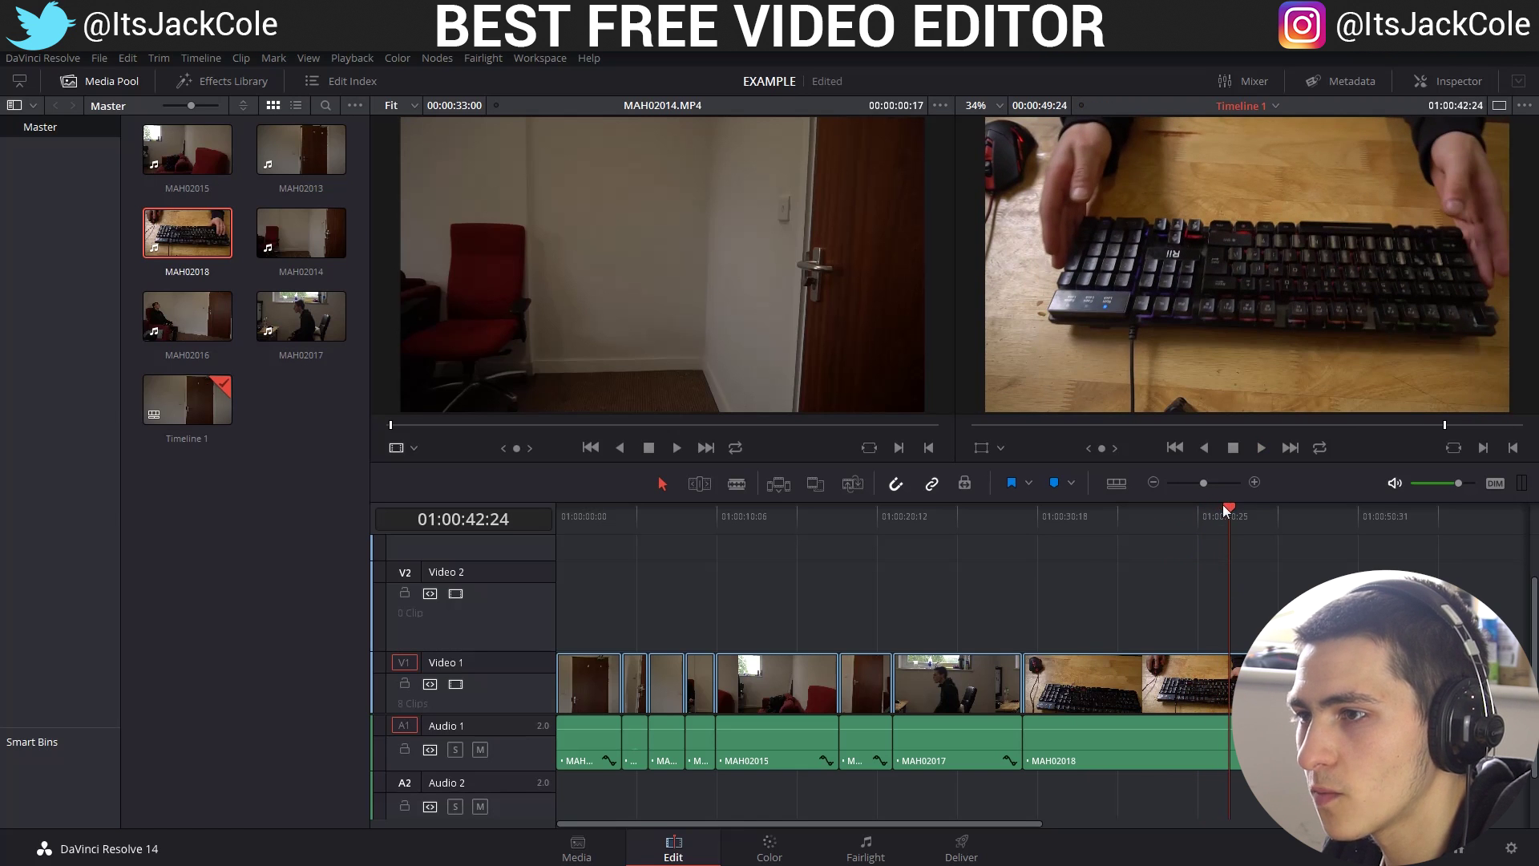
drag(1234, 514, 1215, 512)
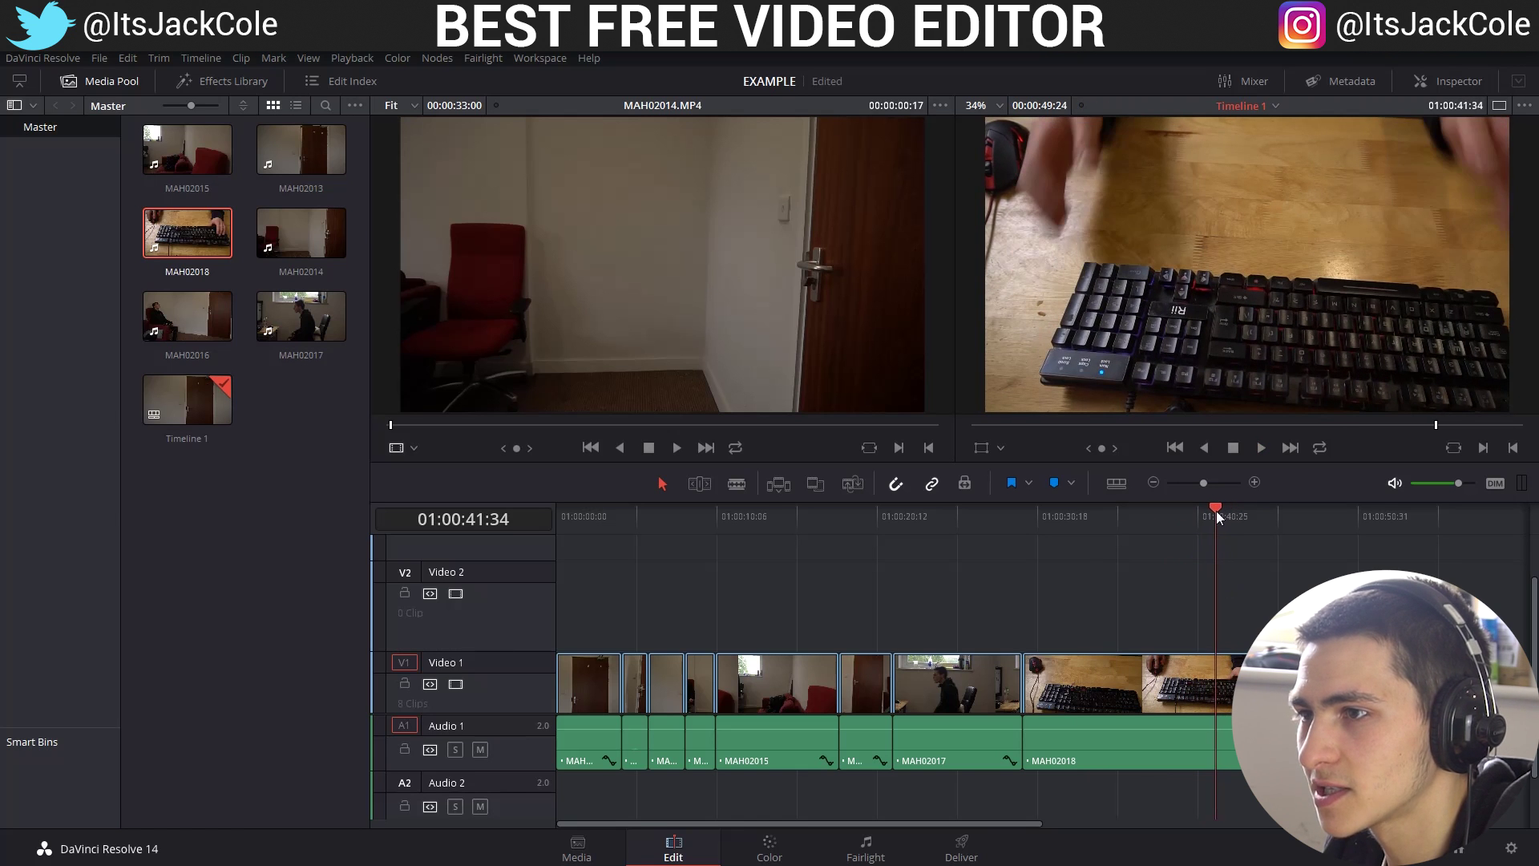
key(b)
click(1146, 685)
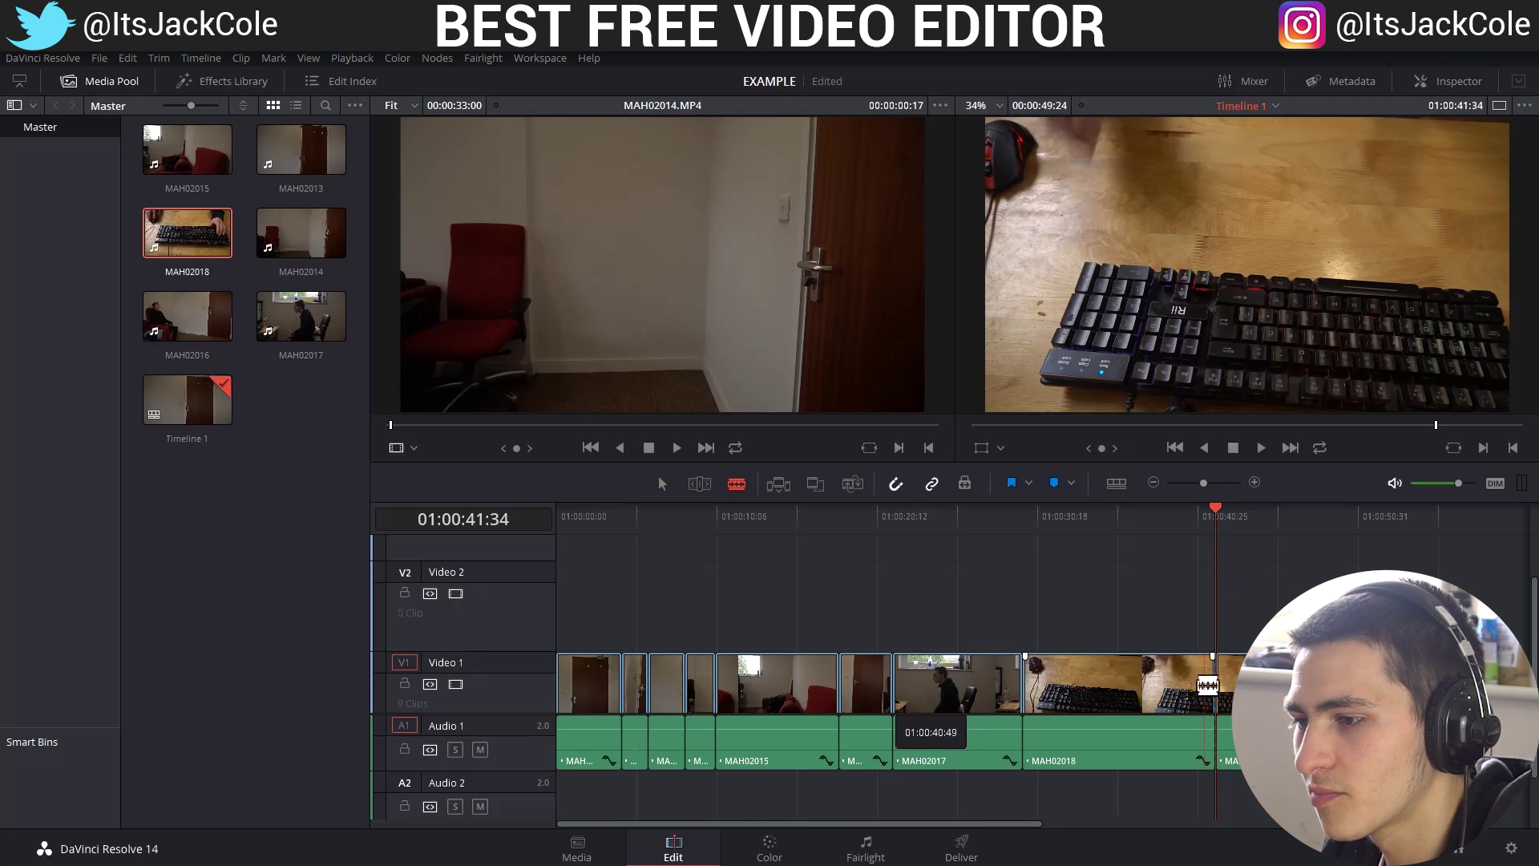
key(a)
click(1187, 685)
key(Delete)
Play from MAH02017 into MAH02018, trim MAH02018 to end at 01:00:34:38 and save the project
click(984, 515)
key(space)
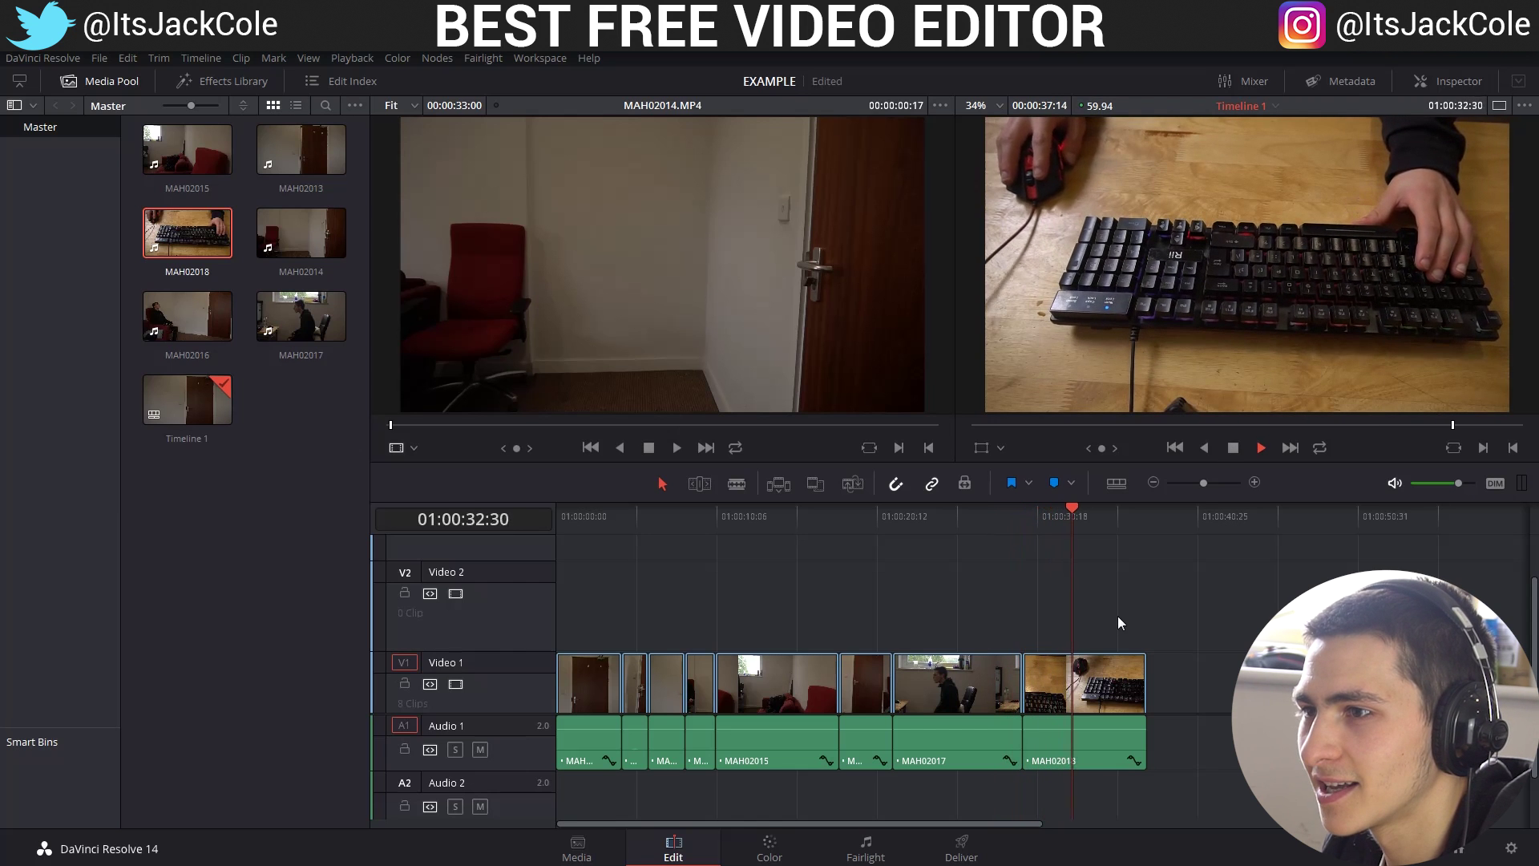
click(1122, 680)
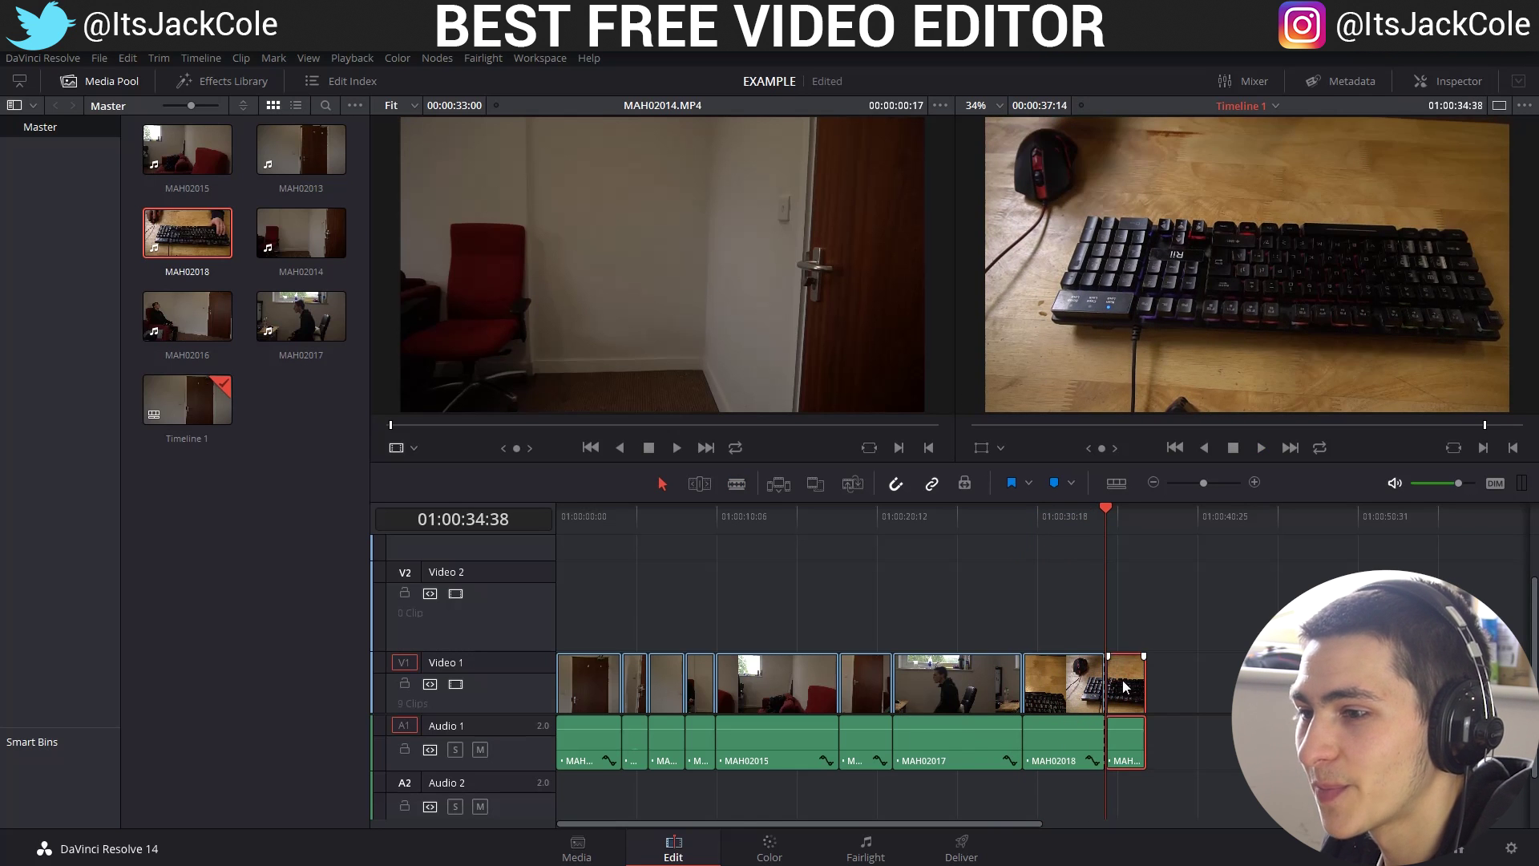
key(Delete)
key(ctrl+s)
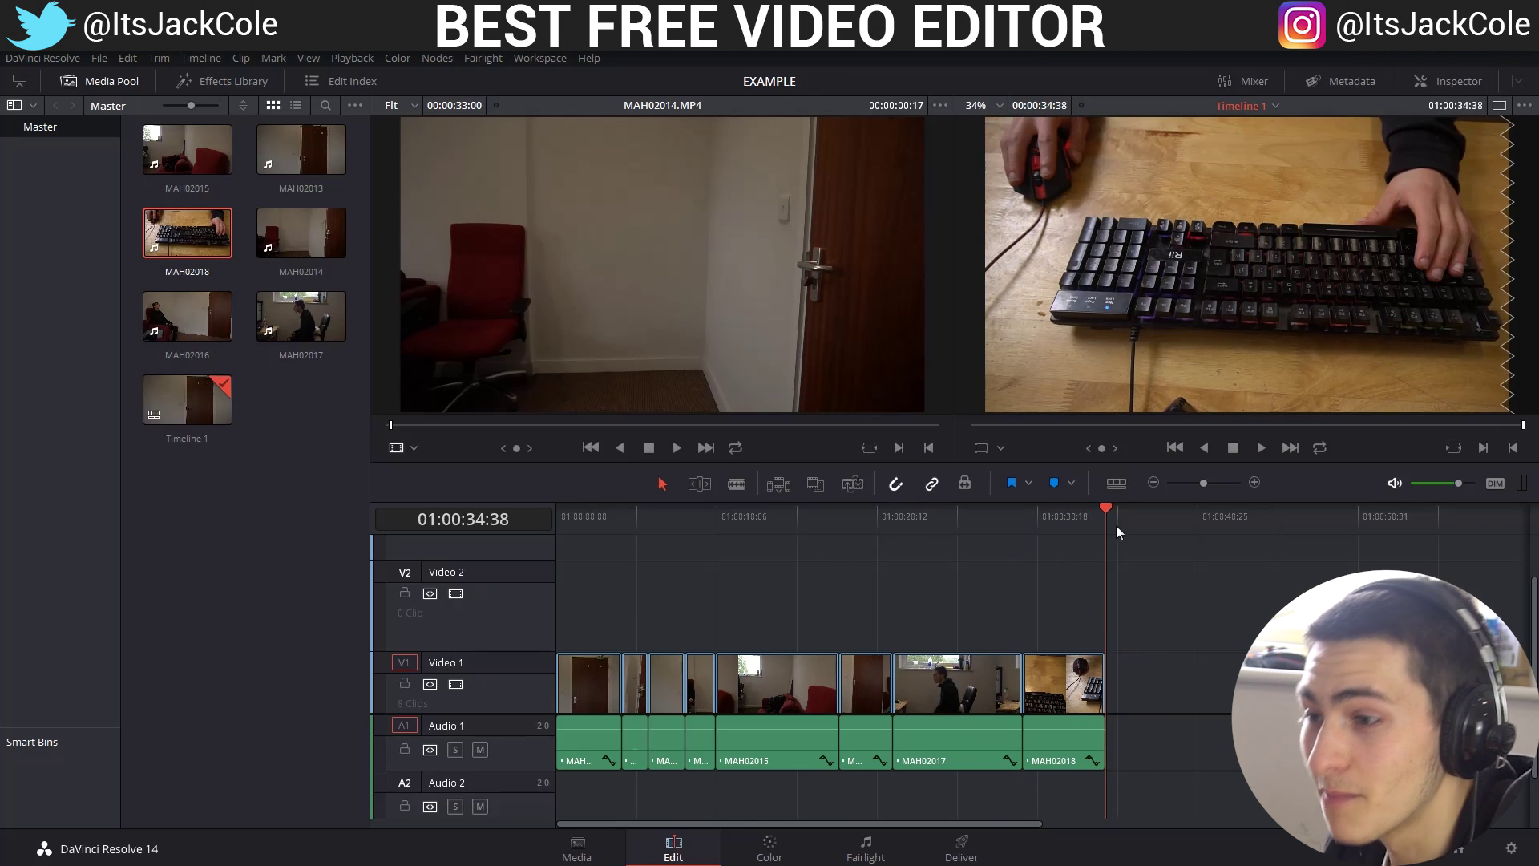
Play part of MAH02018, then return the playhead to the start of the timeline and save the project
drag(1073, 503, 517, 545)
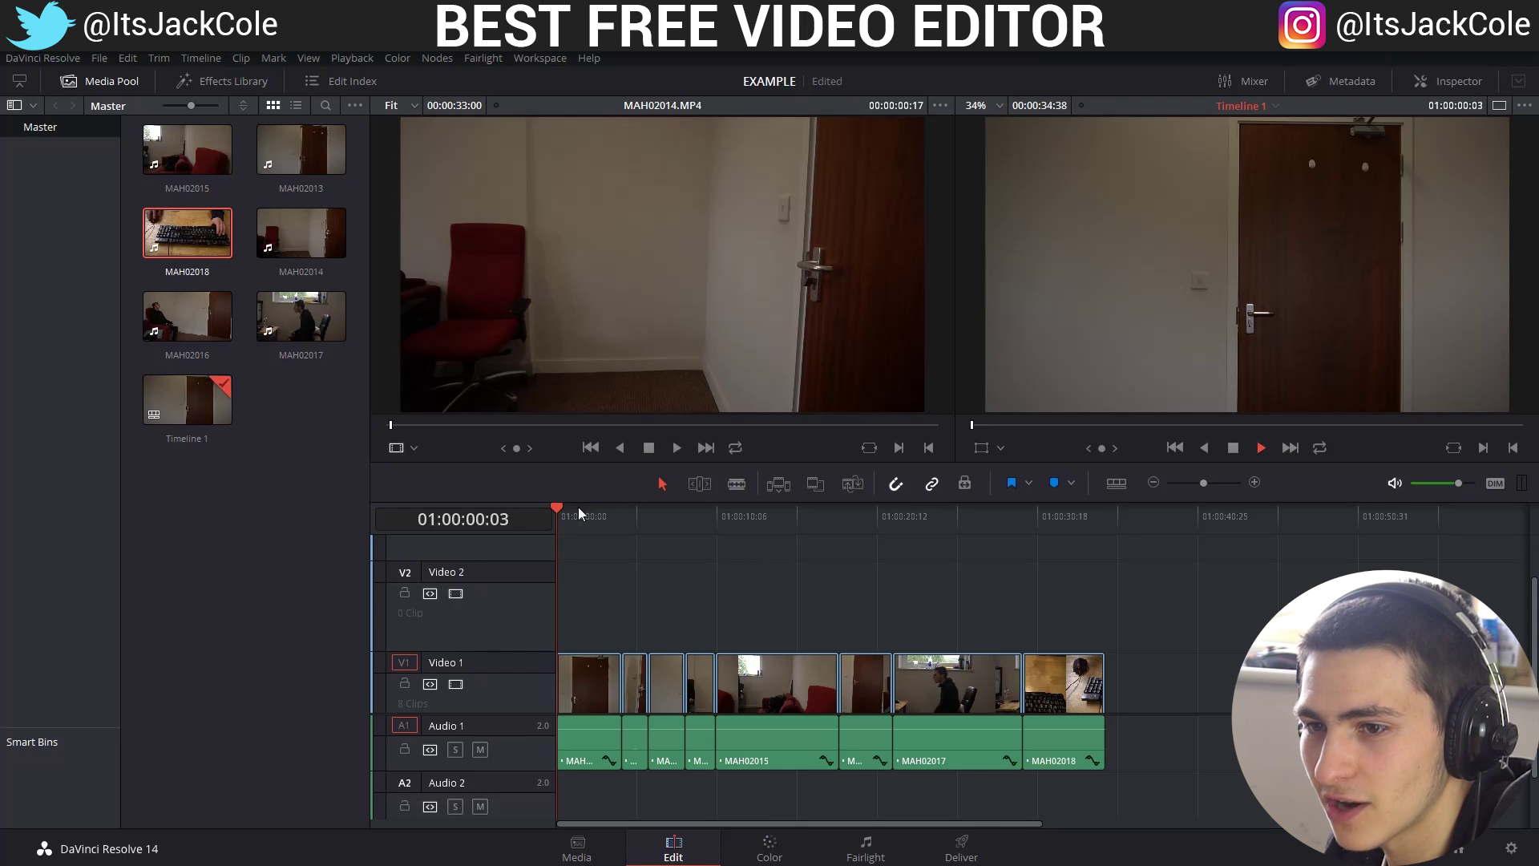
click(1068, 525)
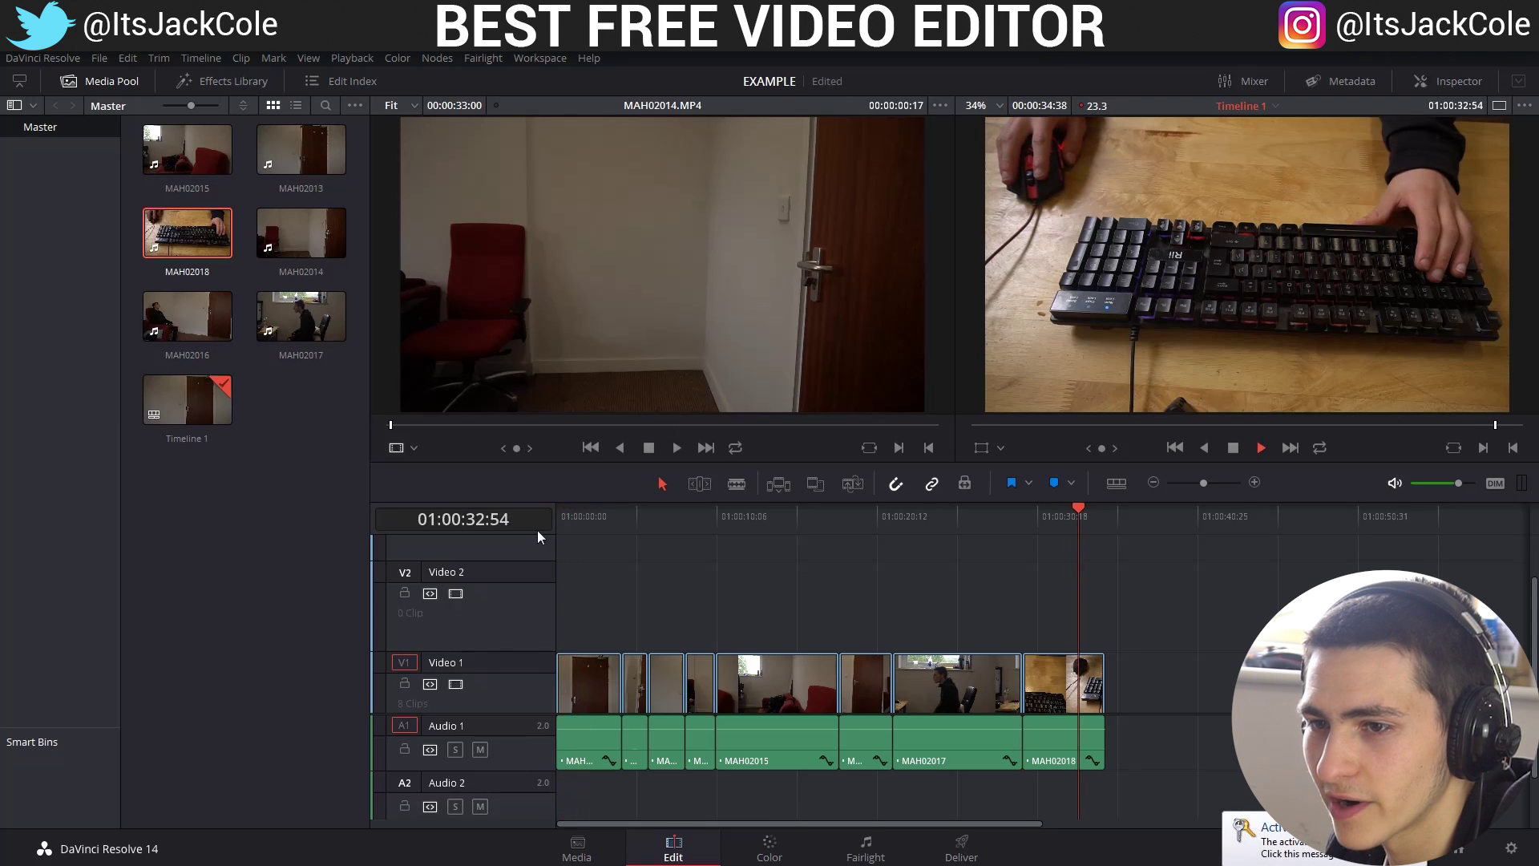
key(space)
drag(1082, 509, 447, 543)
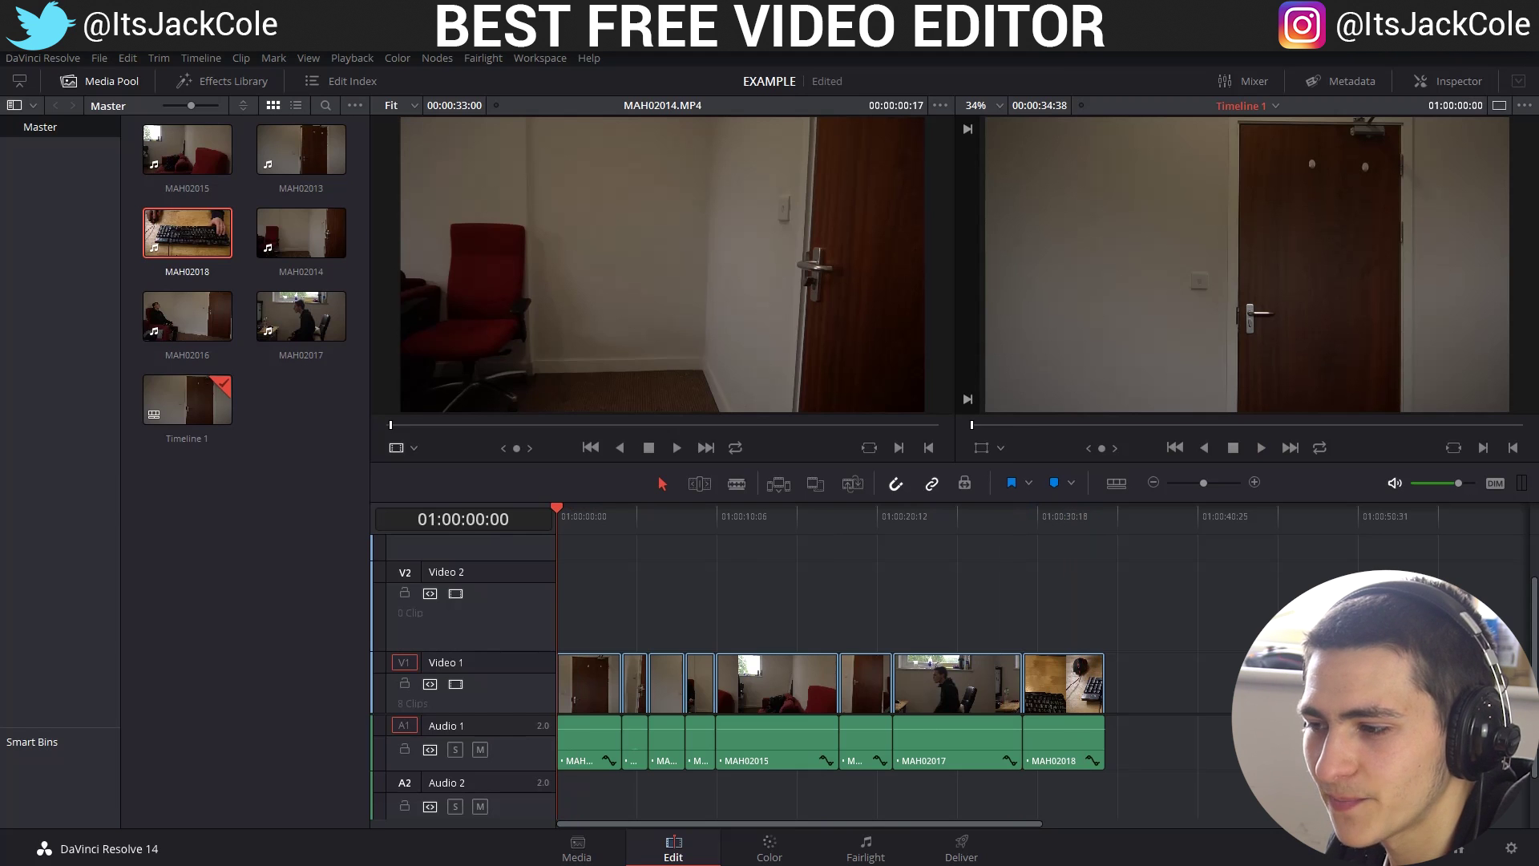
key(ctrl+s)
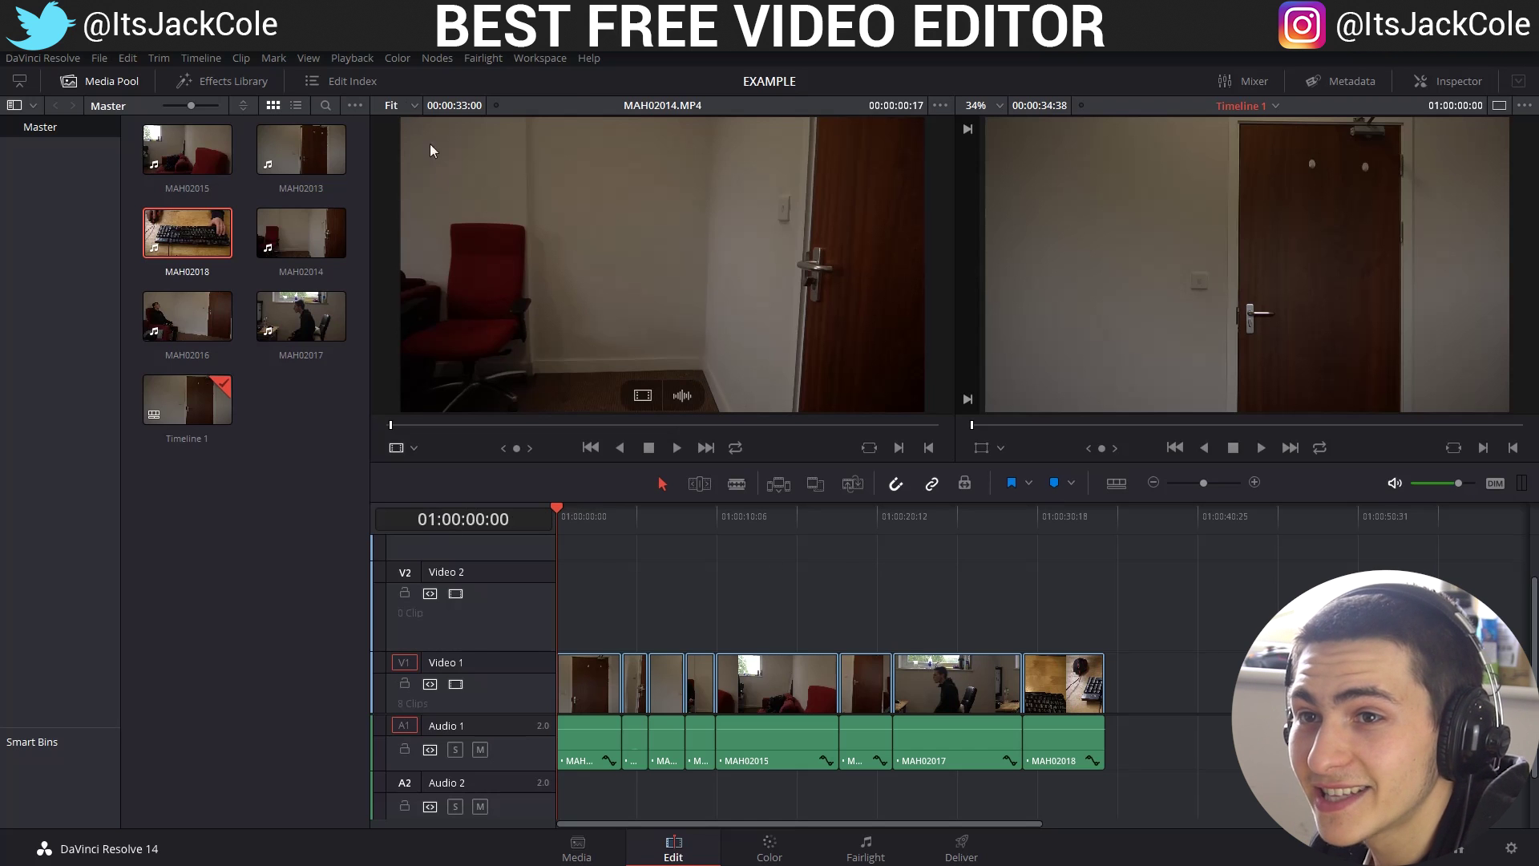
click(353, 58)
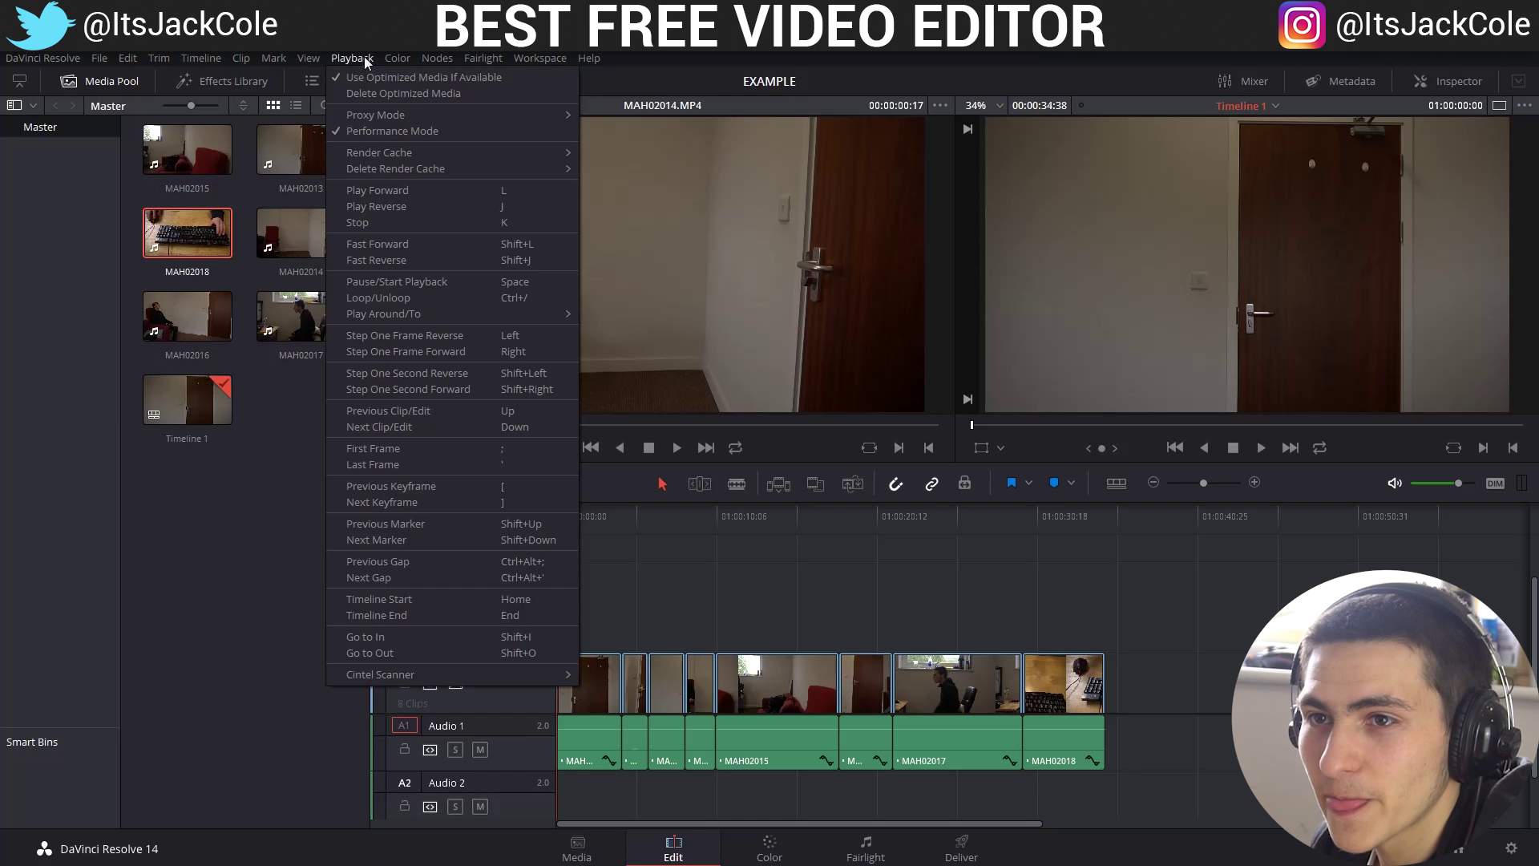
click(368, 59)
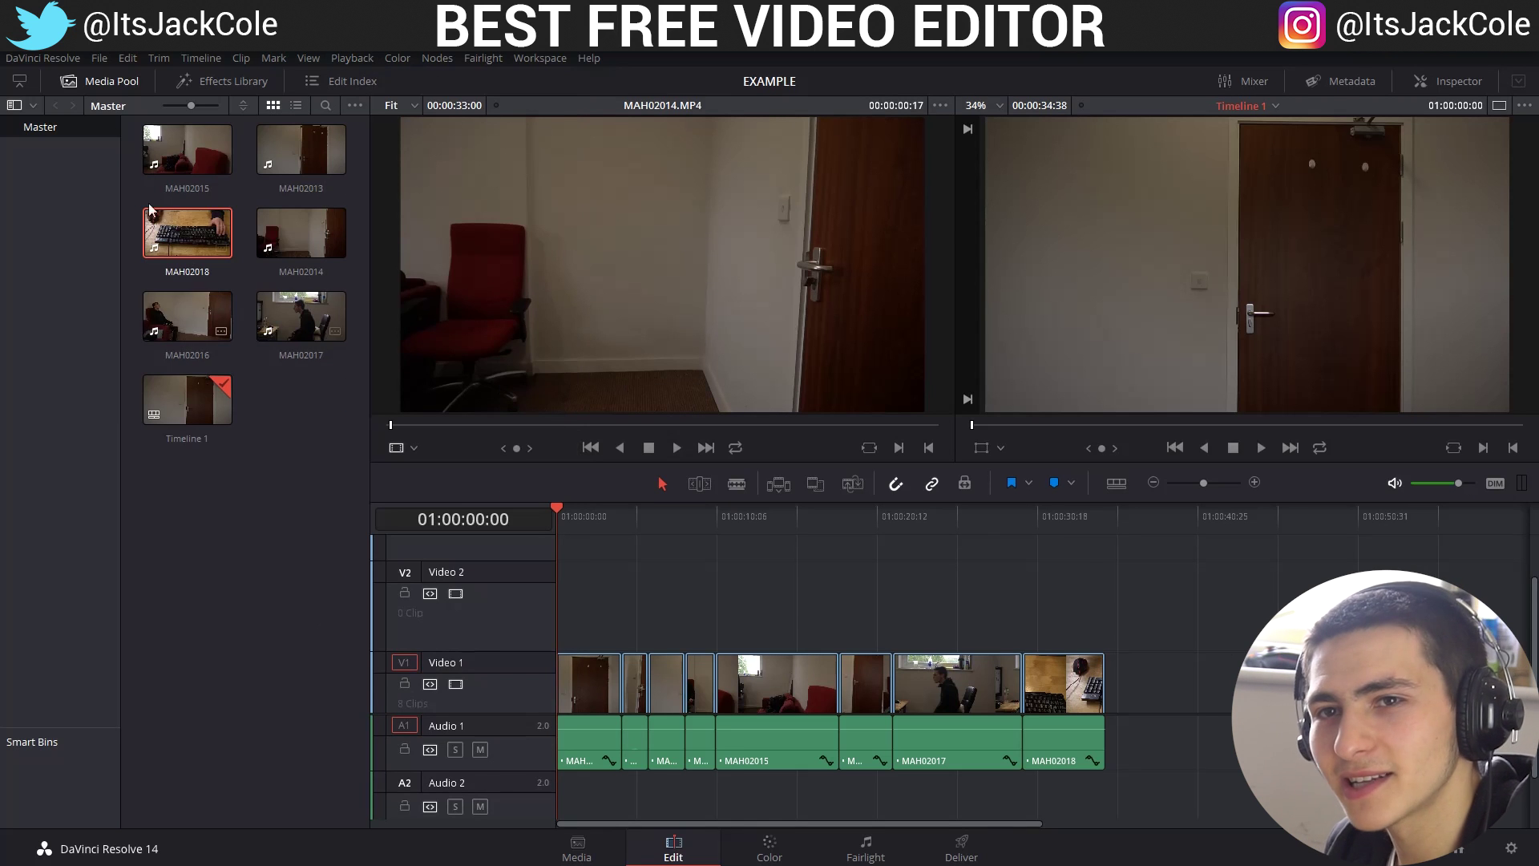
Hide the Media Pool and play the whole sequence from the start, saving the project once back at the beginning
click(109, 81)
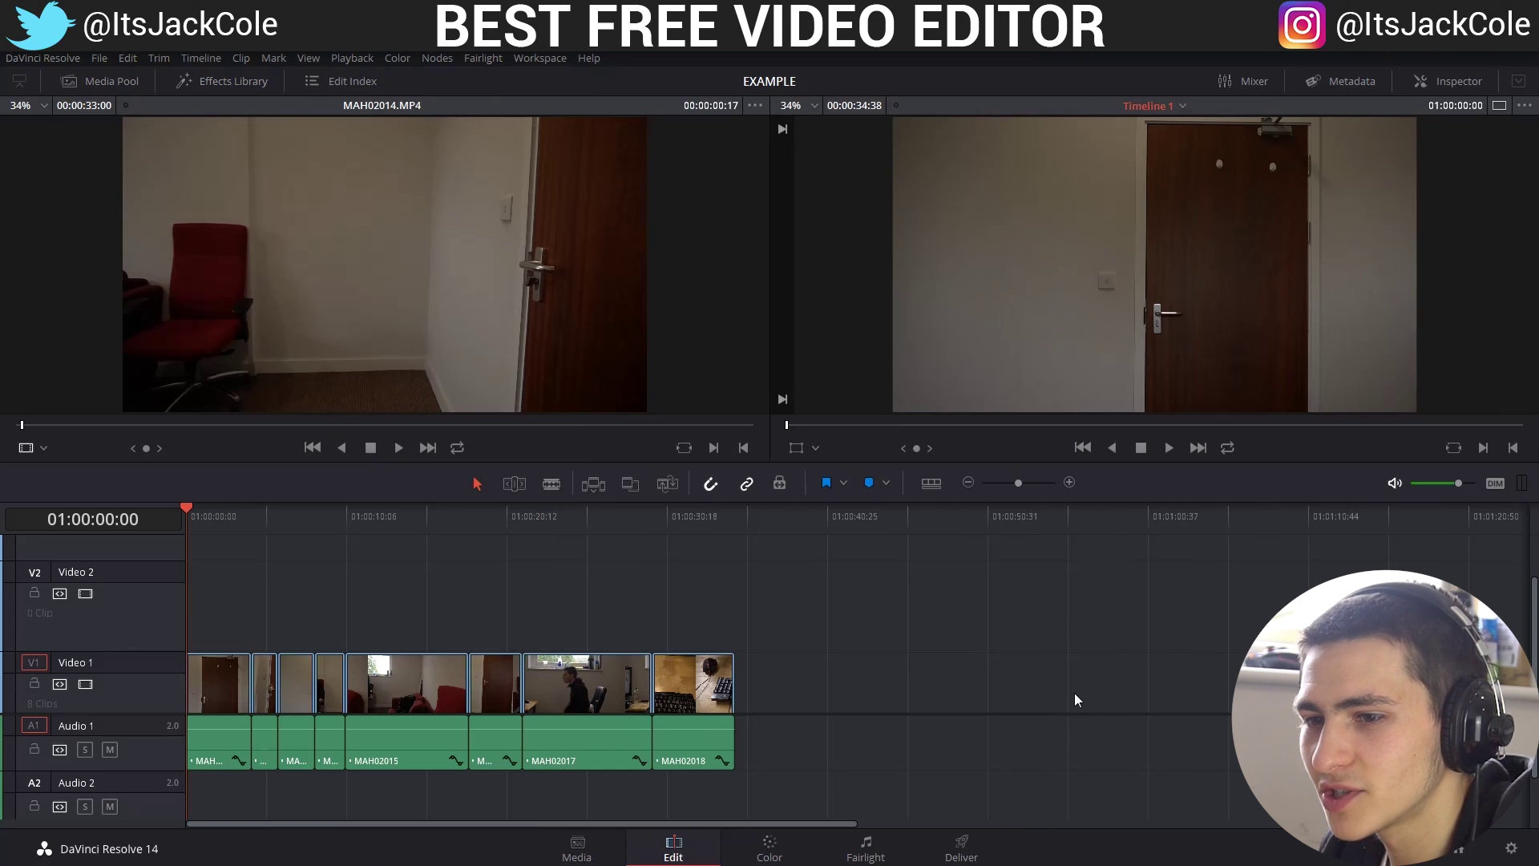
key(space)
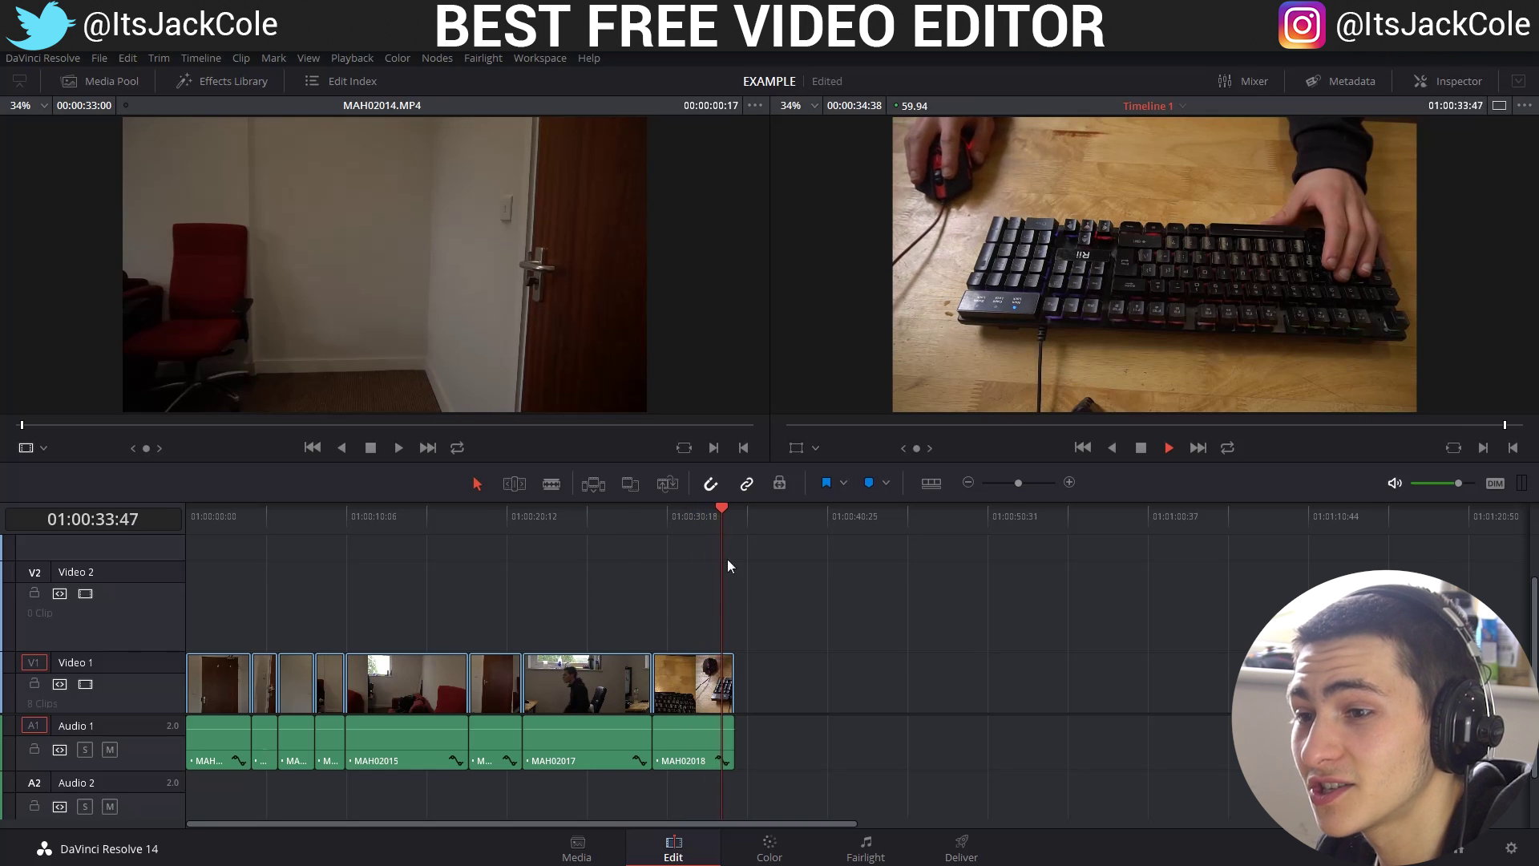
key(Home)
key(ctrl+s)
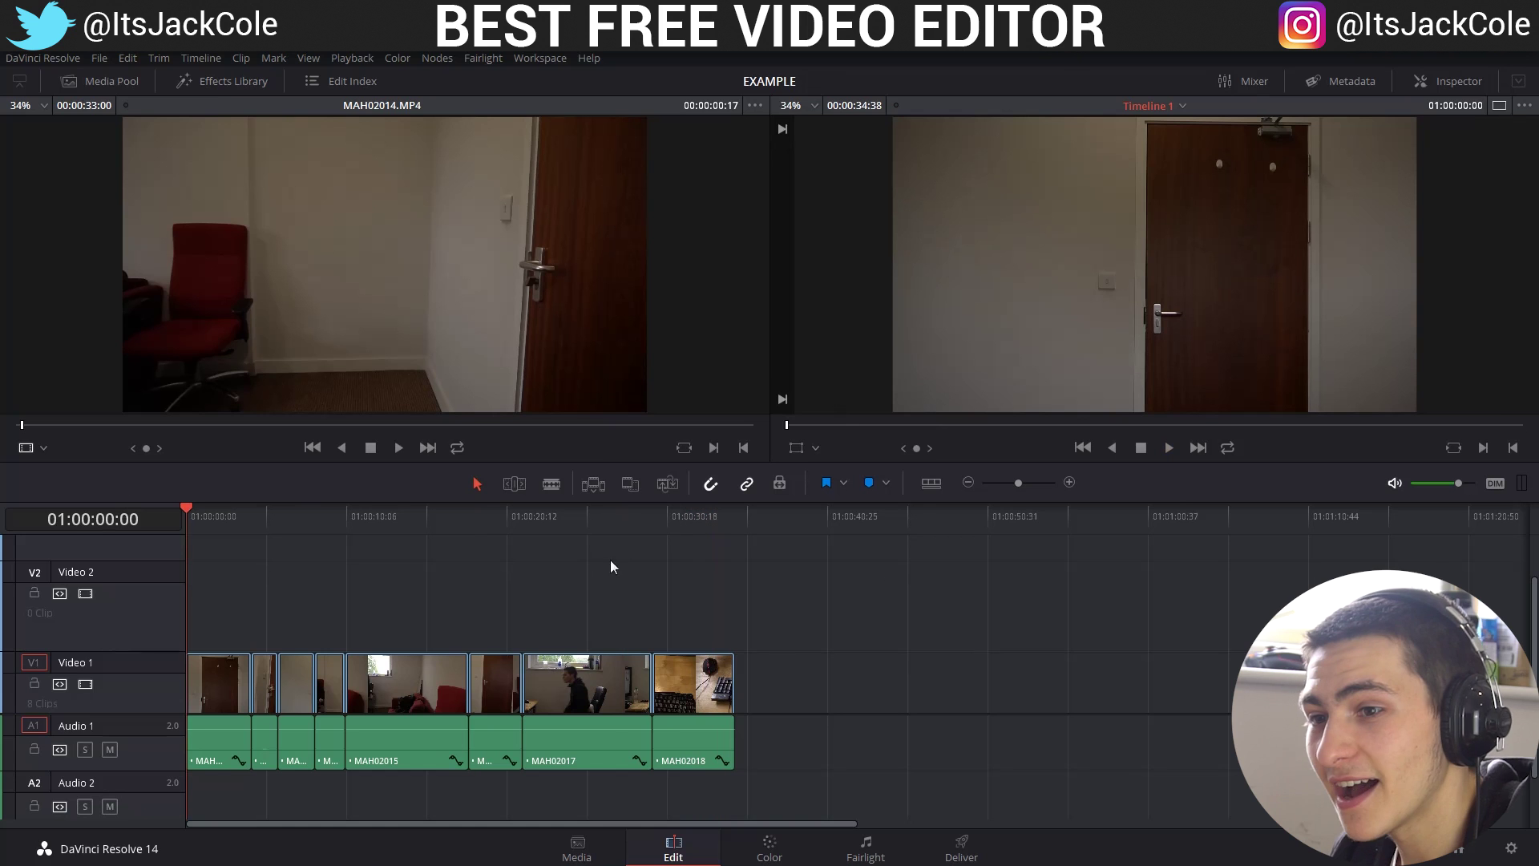
Apply an Additive Dissolve from the Effects Library at the first cut on Video 1 and play across it
click(230, 84)
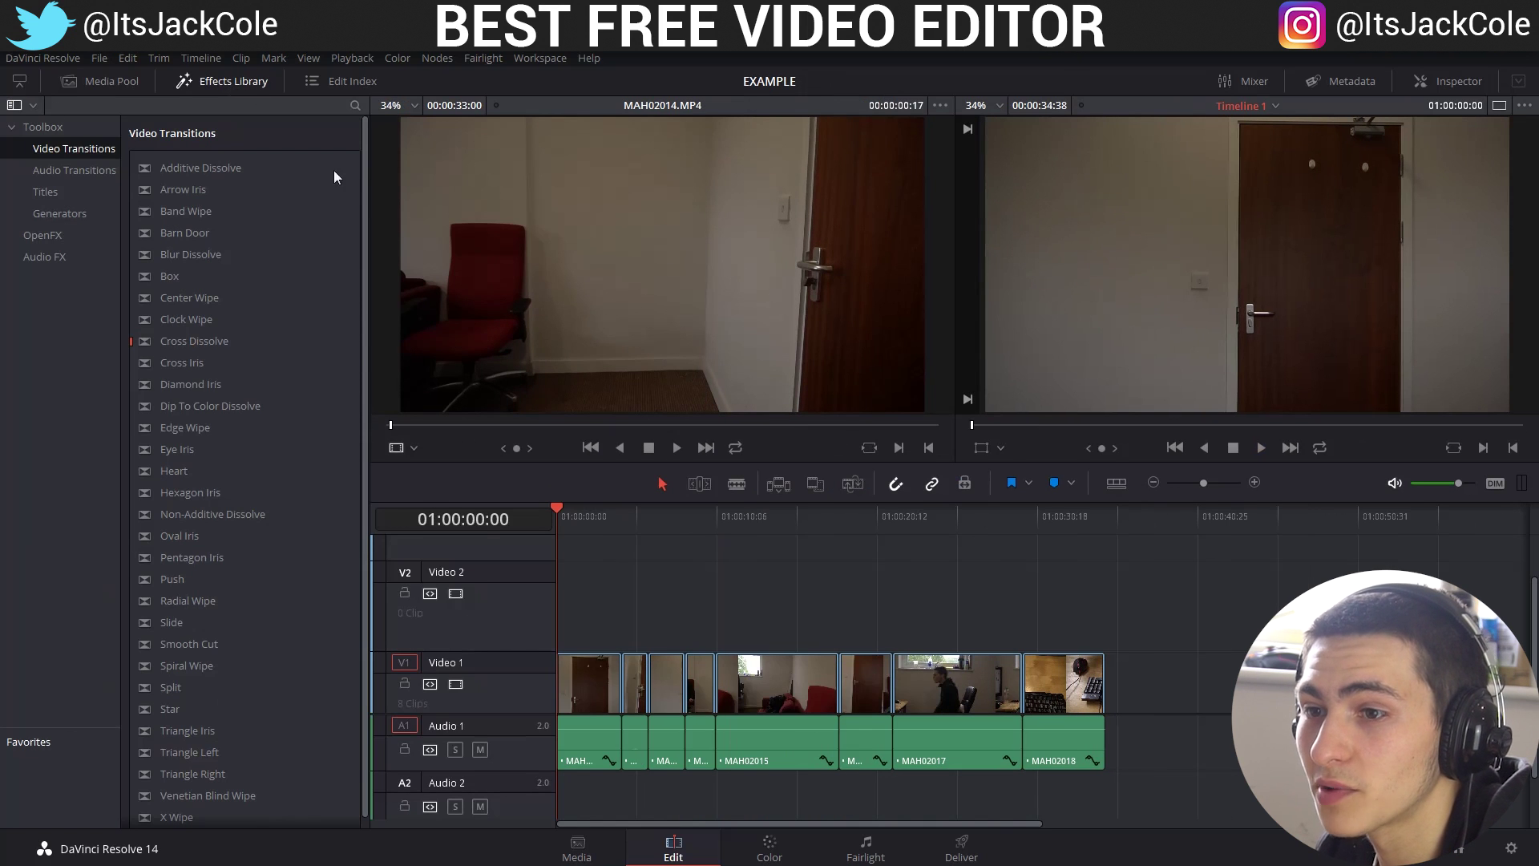
drag(191, 174, 613, 696)
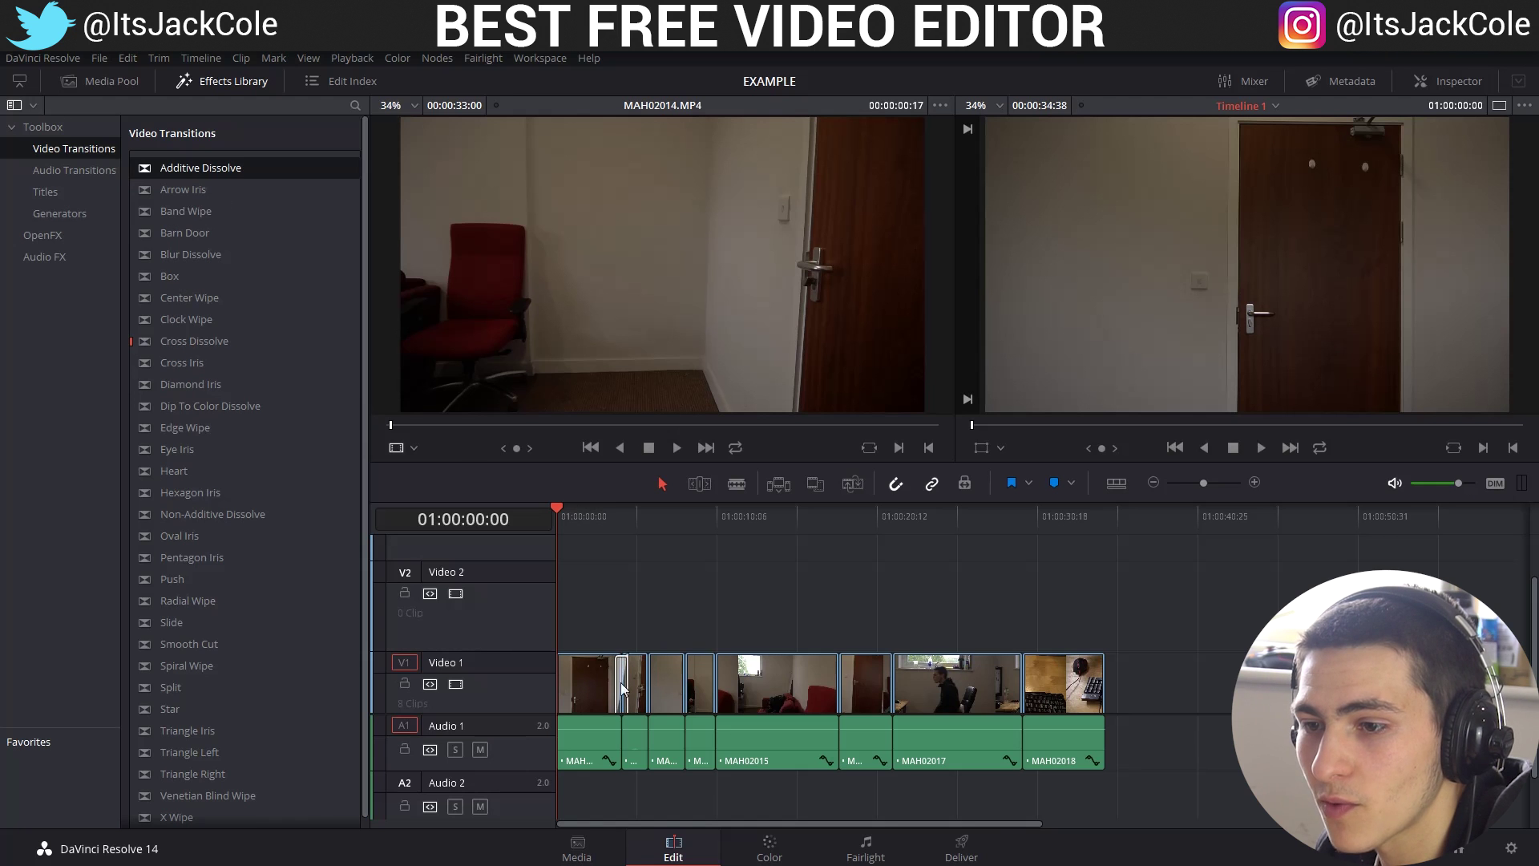
click(614, 517)
key(space)
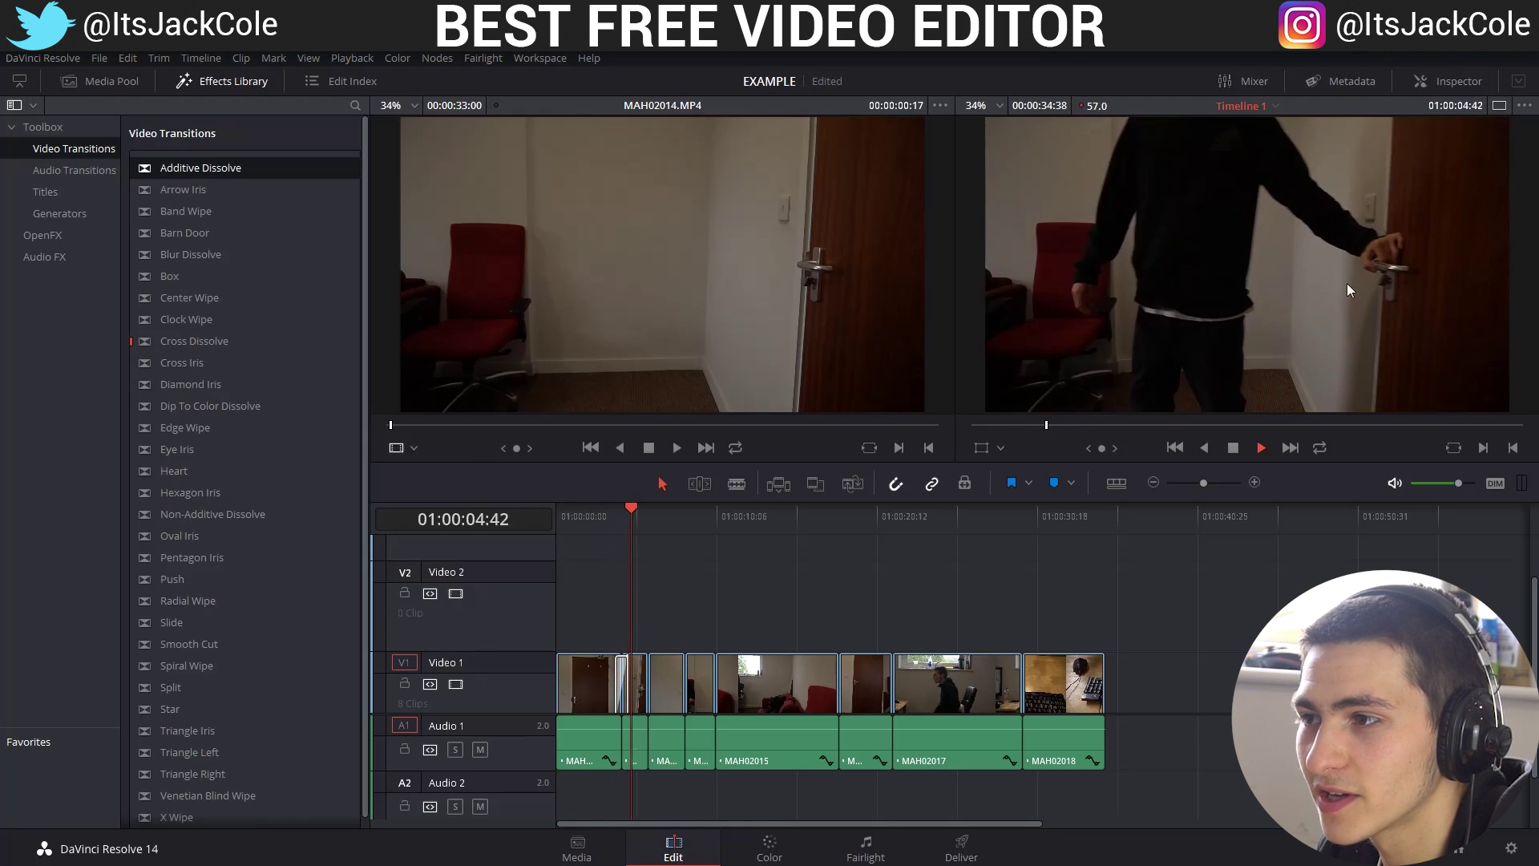
key(space)
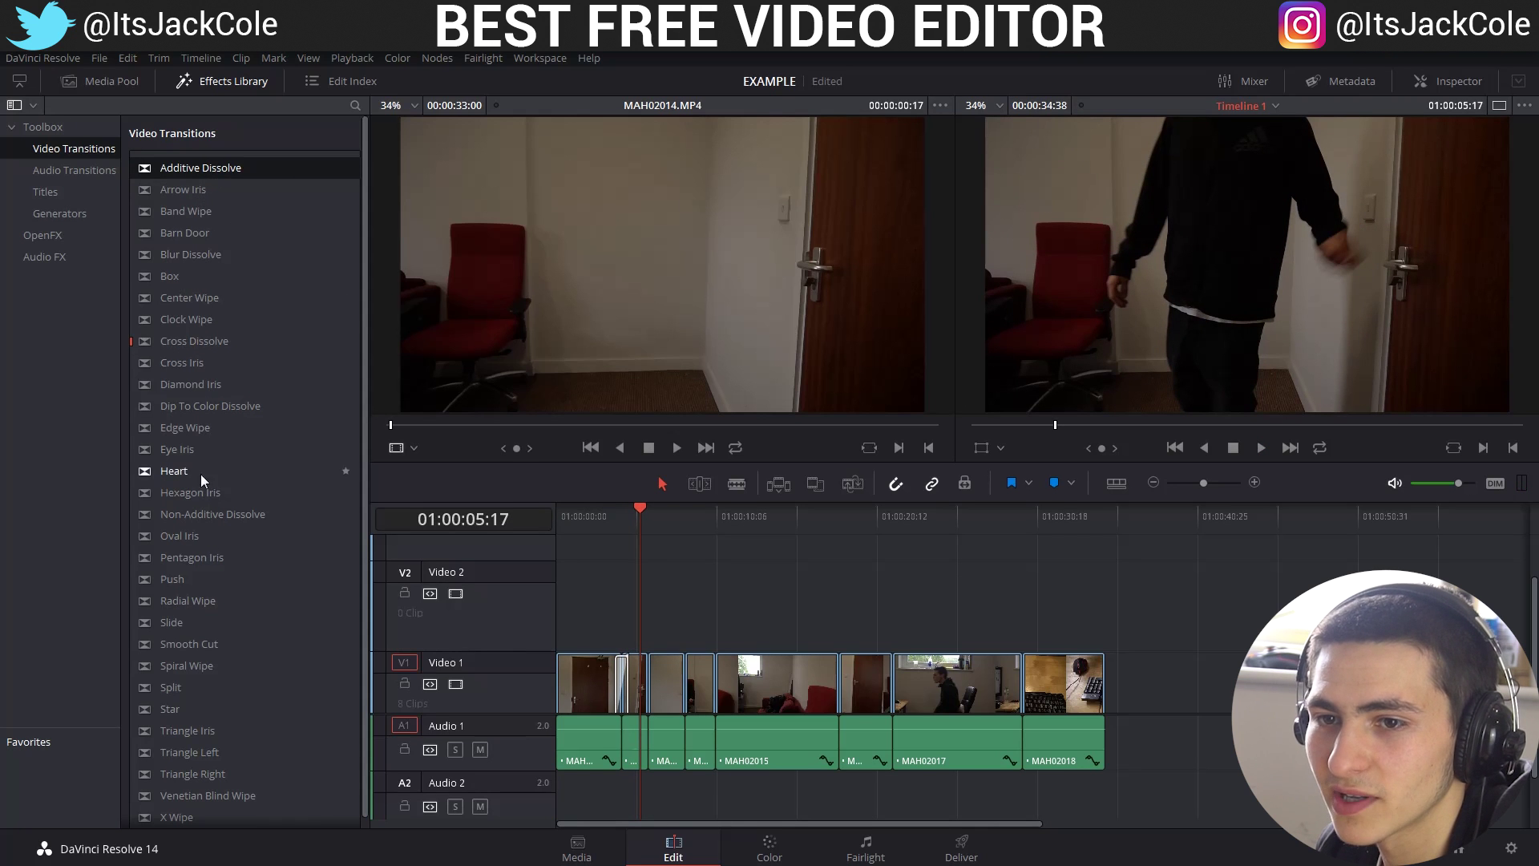
Apply Additive Dissolve to the second and third cuts on Video 1 and a Band Wipe between MAH02015 and MAH02016
scroll(193, 561, down, 1)
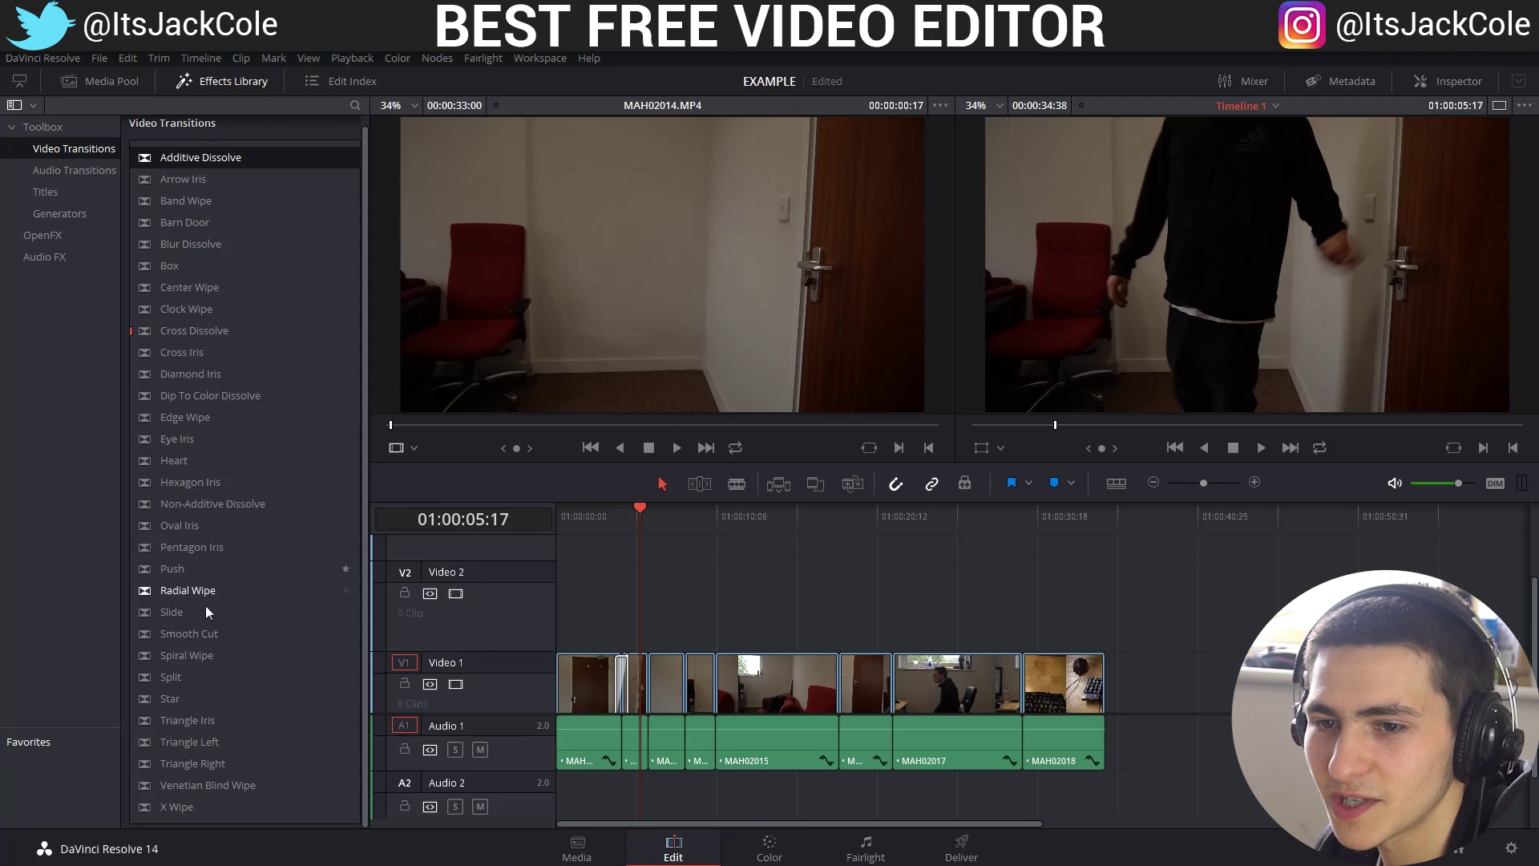
scroll(219, 642, up, 1)
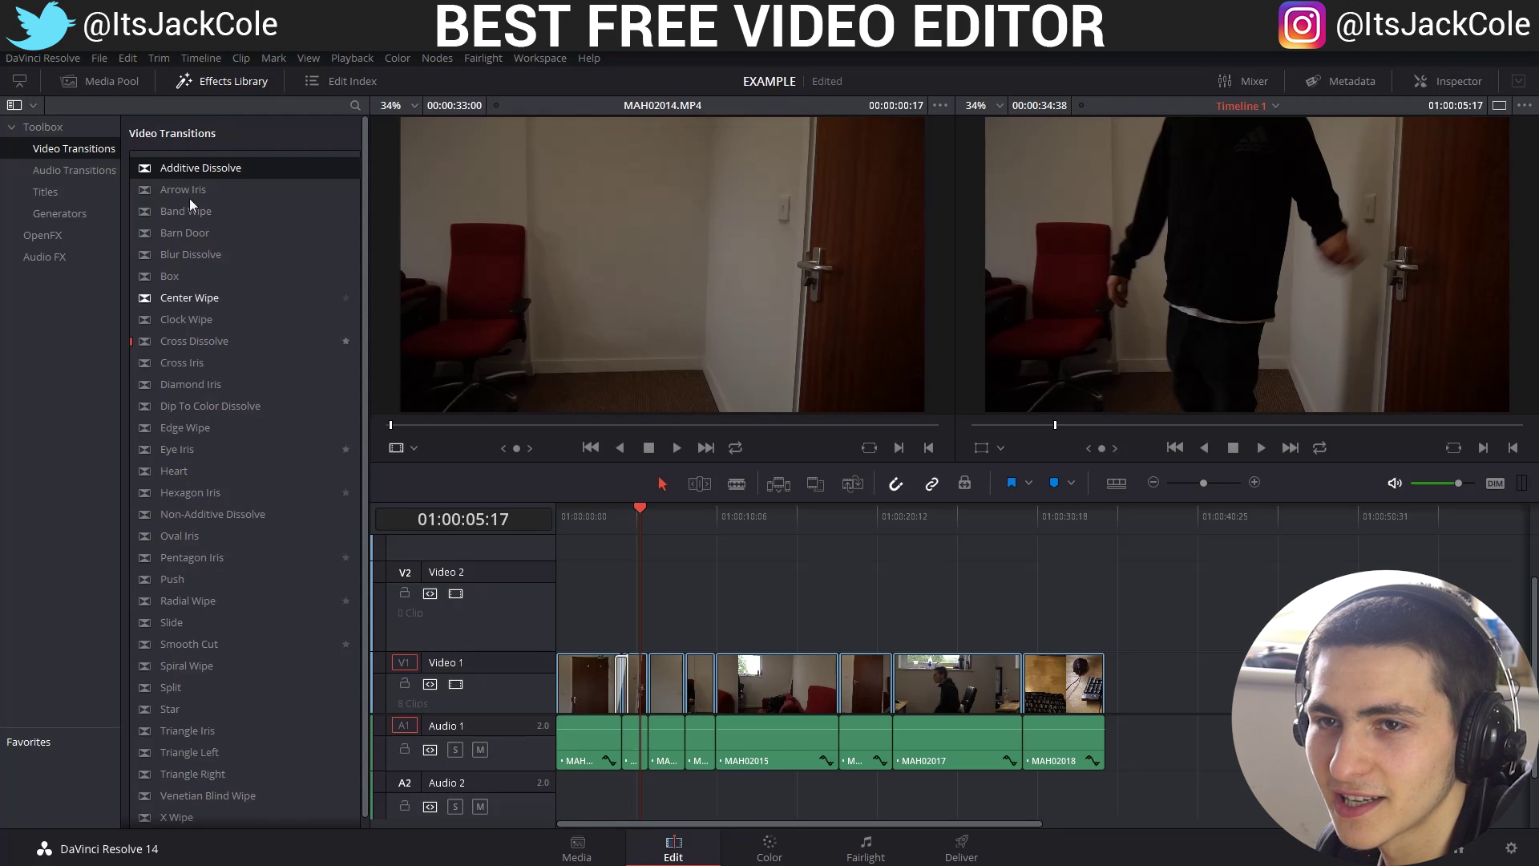
drag(712, 710, 670, 694)
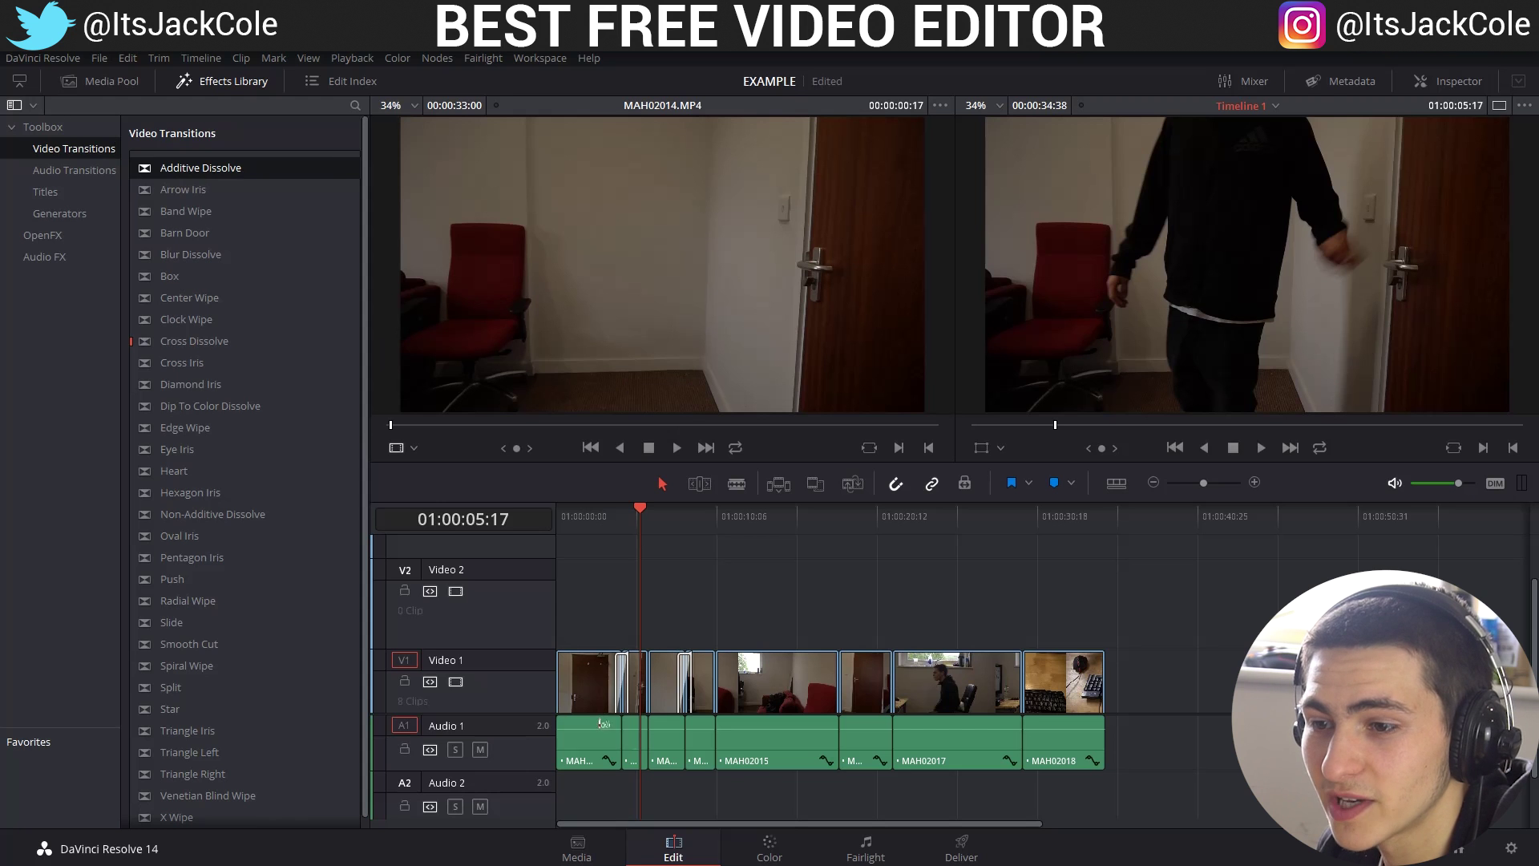
drag(604, 723, 650, 686)
key(space)
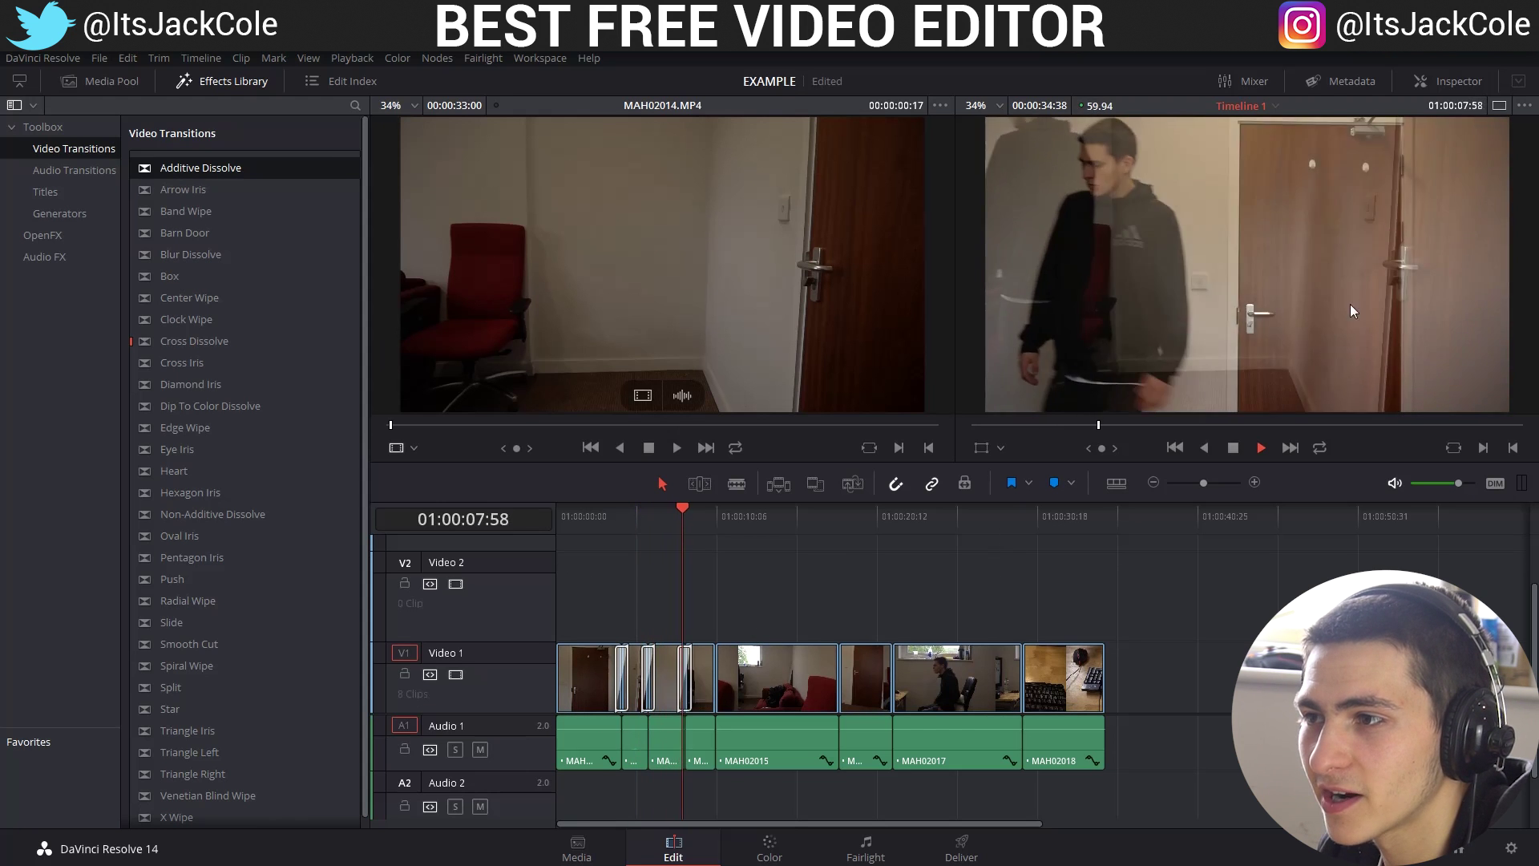
drag(200, 211, 840, 672)
key(space)
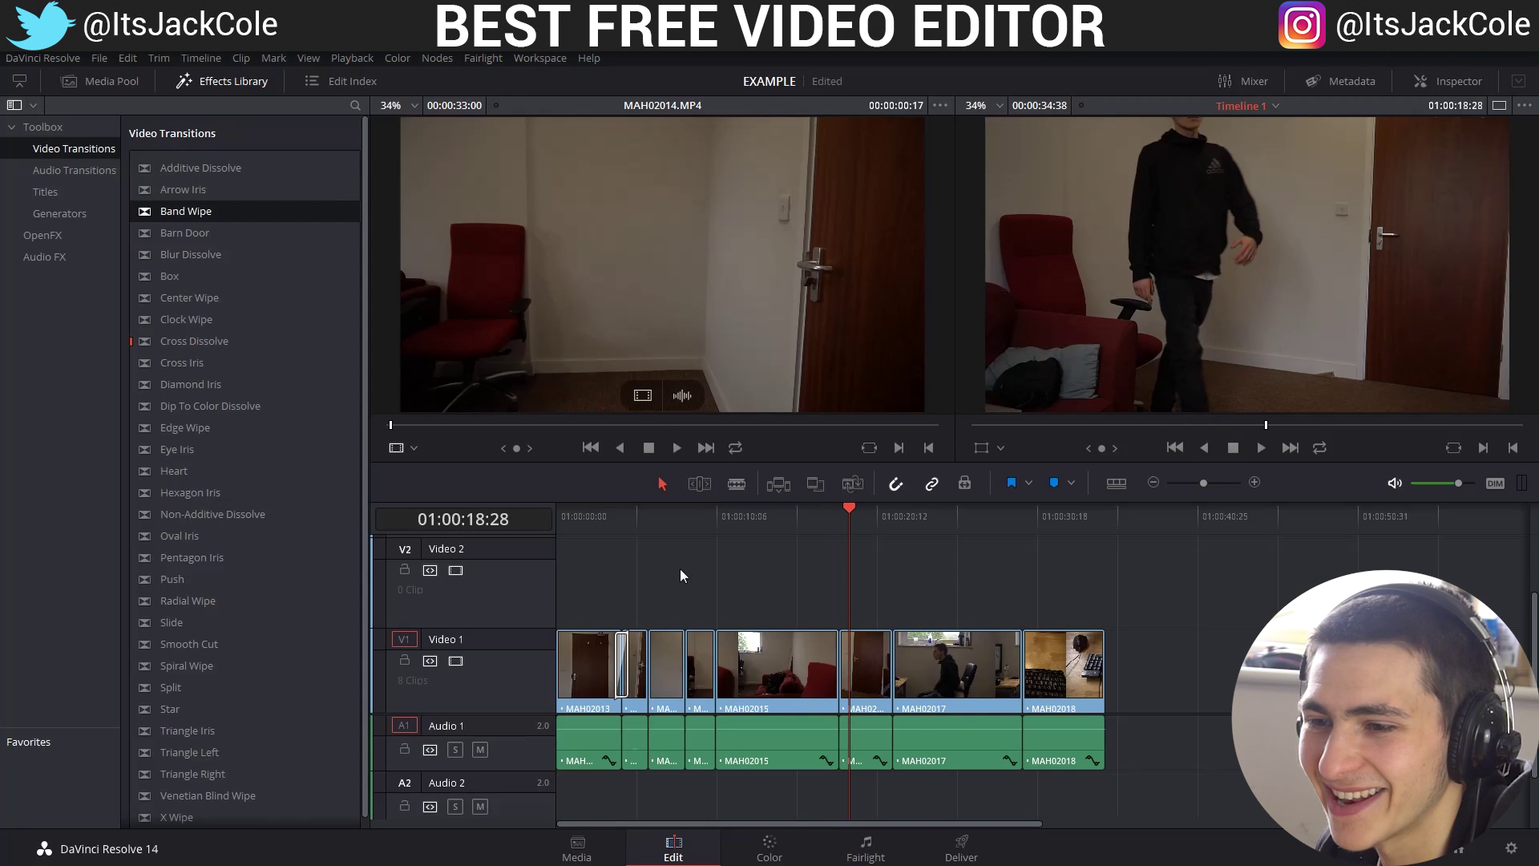
Undo the remaining trial transition and save the project with the playhead back at the start of the timeline
drag(642, 527, 546, 499)
key(ctrl+s)
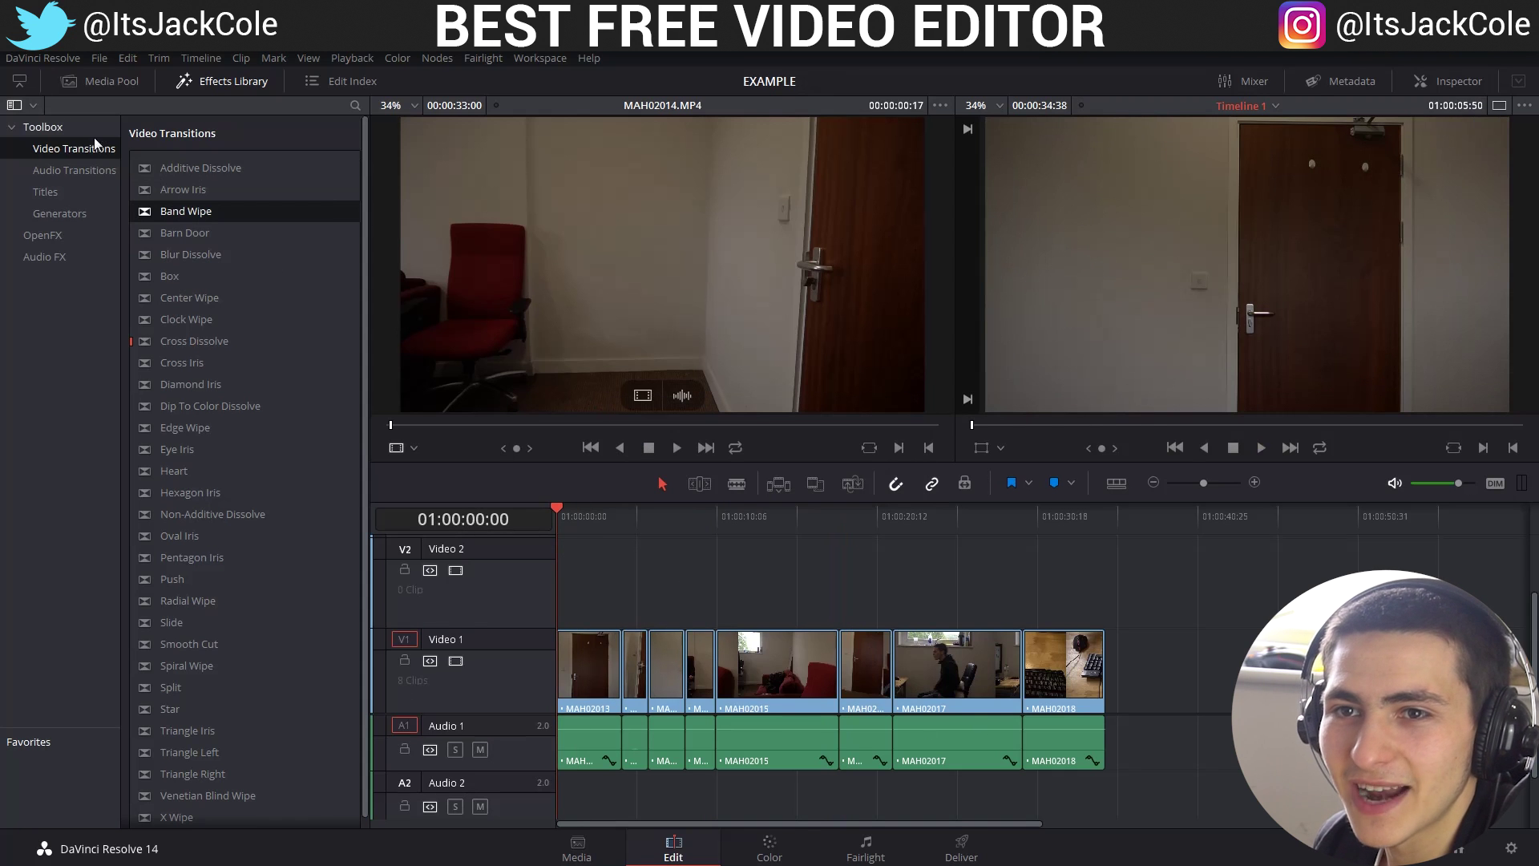
Place a Text title on Video 2 at the start of the timeline, above MAH02013, and play over it
click(47, 193)
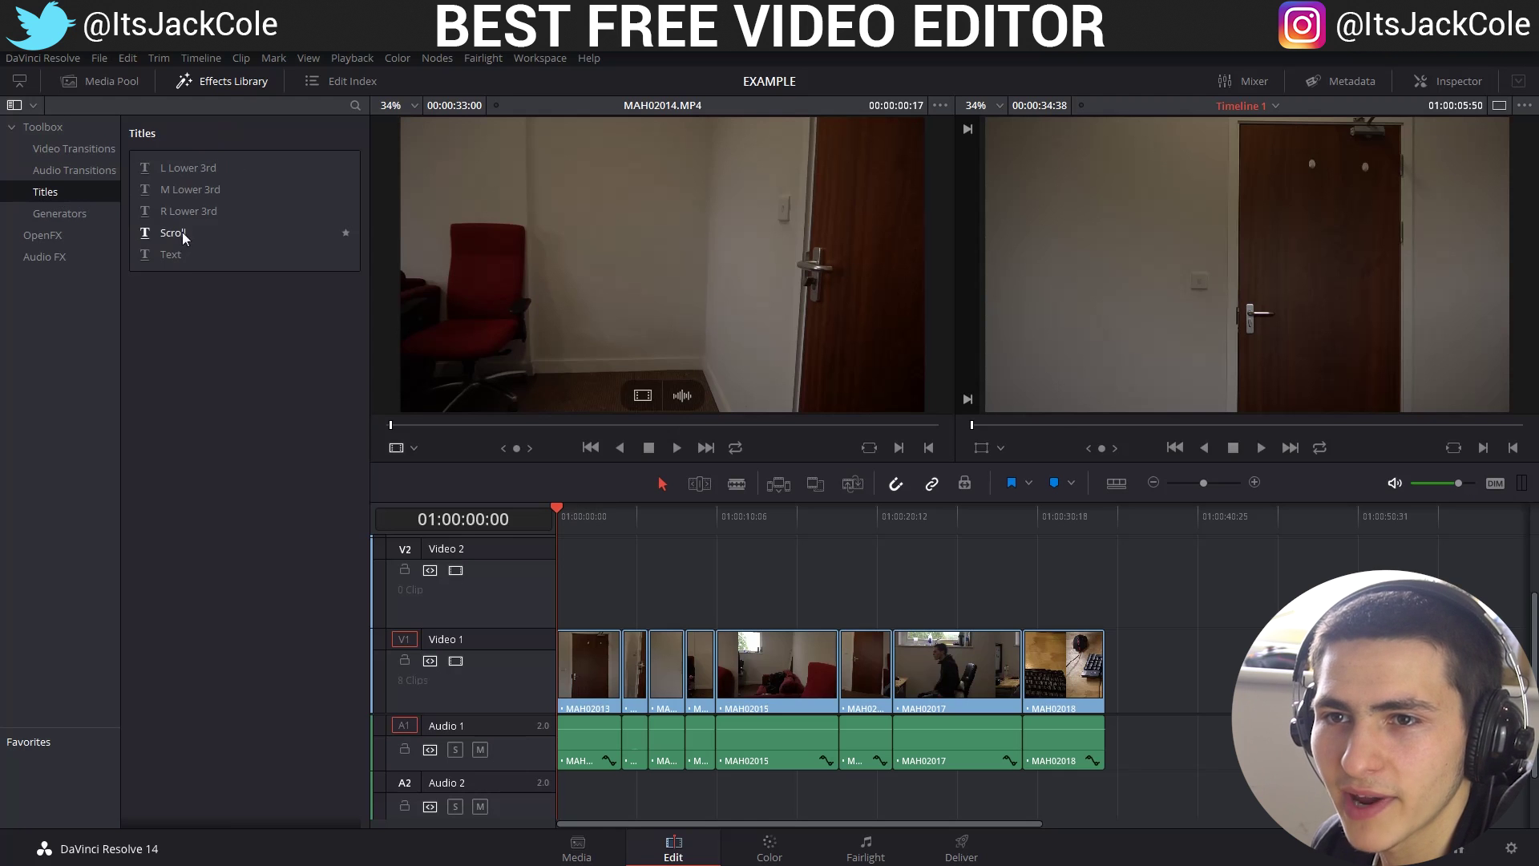
drag(400, 391, 555, 600)
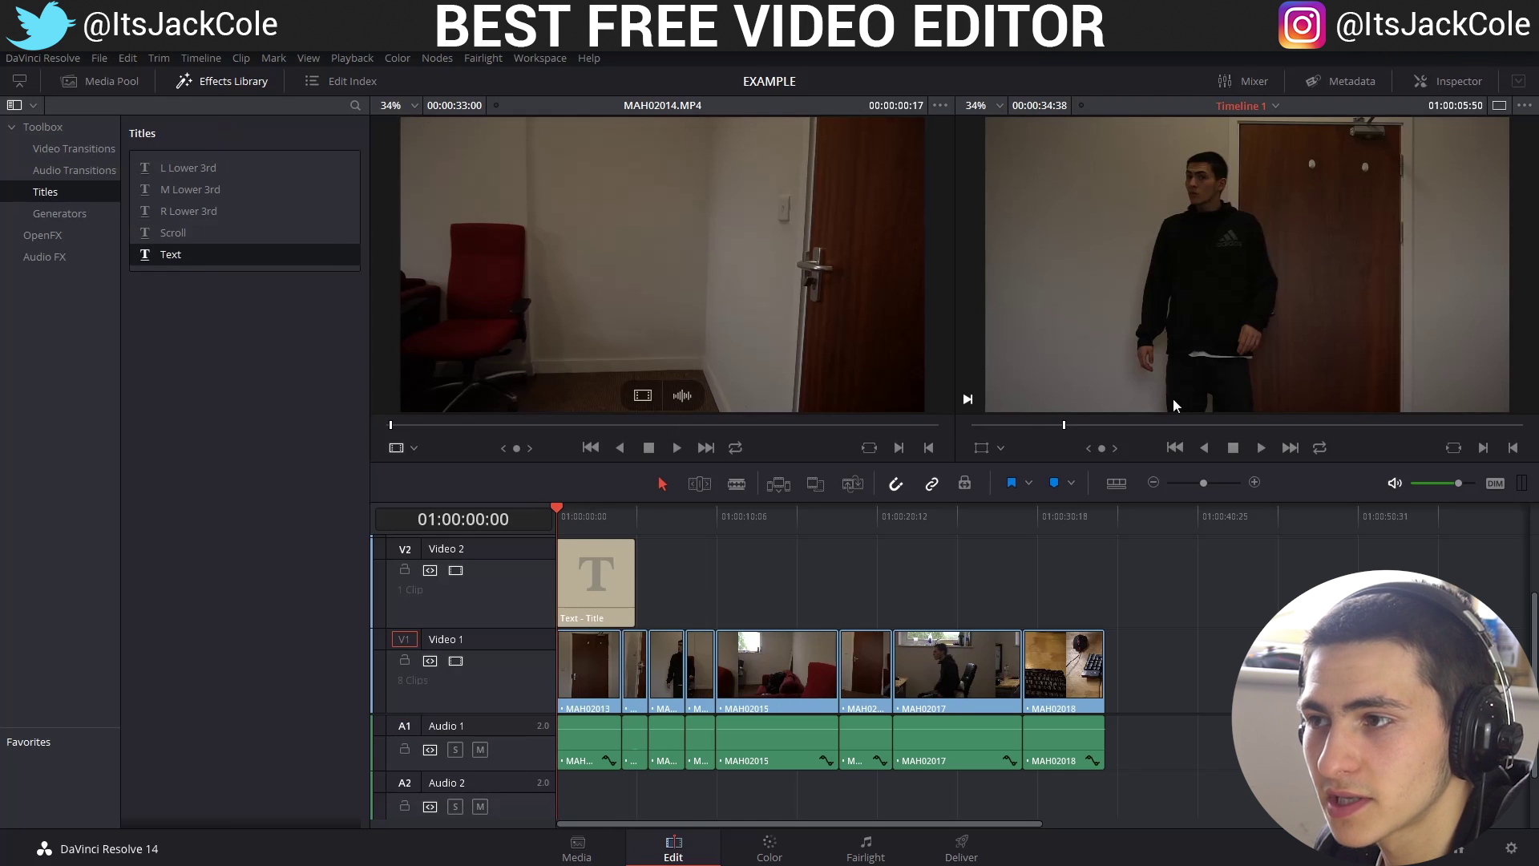
click(661, 609)
key(space)
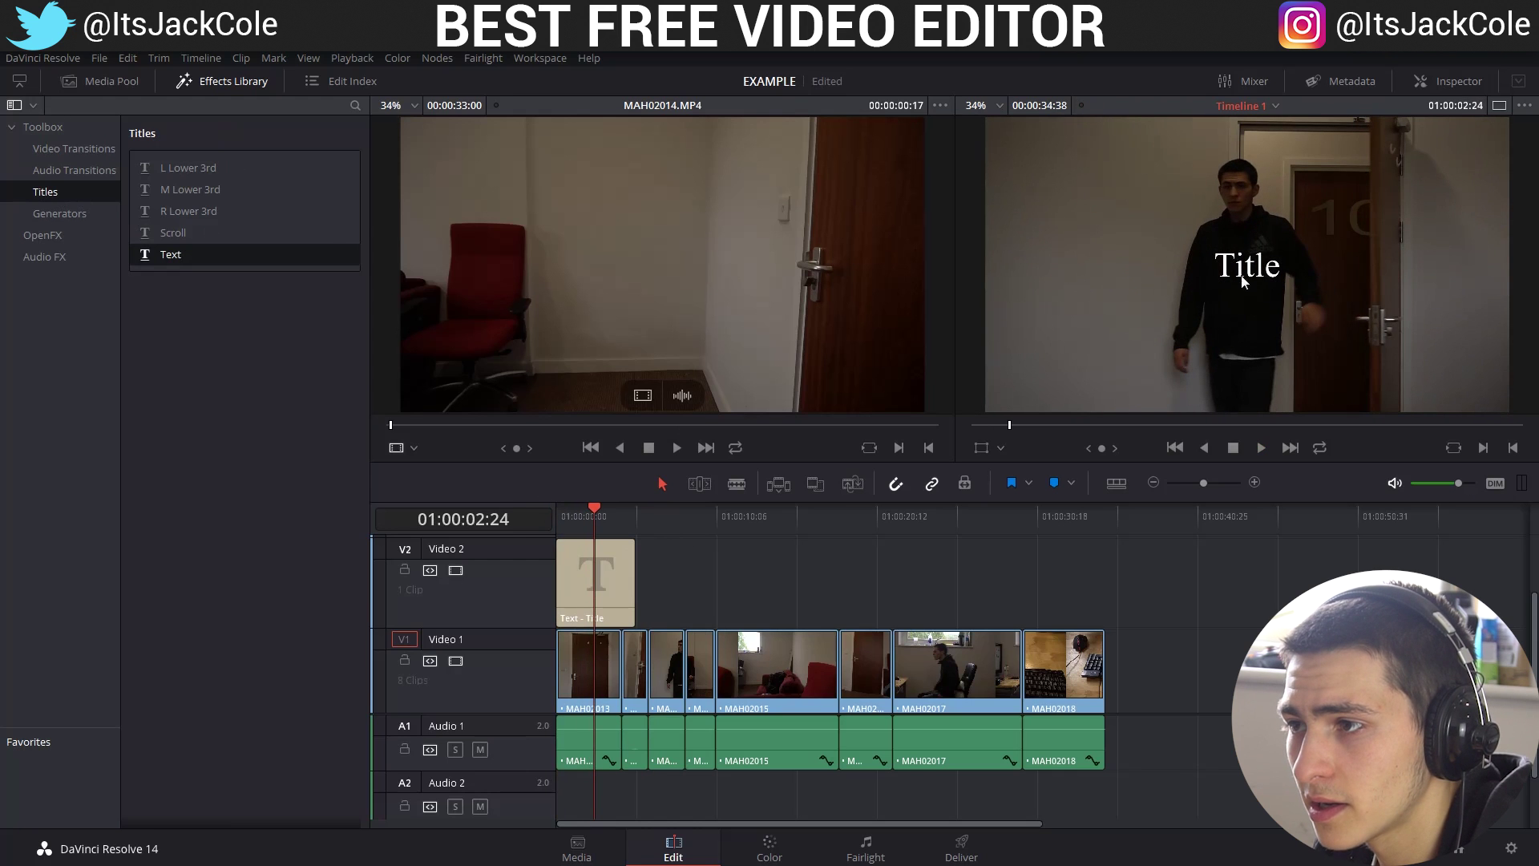
Change the title on Video 2 to read BASIC SEQUENCE in the Gotham Bold font at size 113
double_click(588, 569)
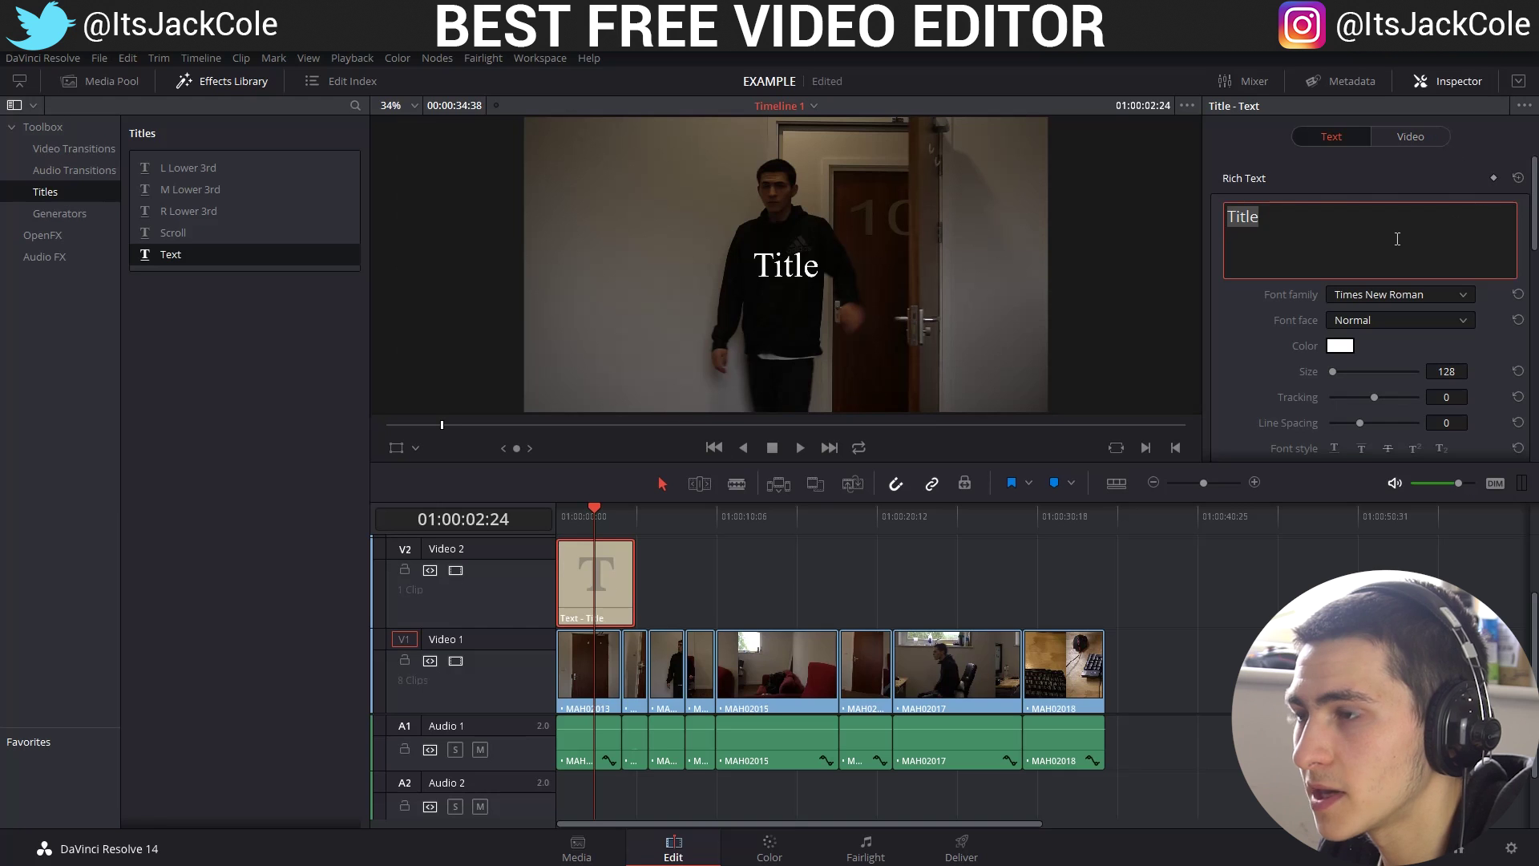
text(BASIC SEQUENCE)
click(1364, 306)
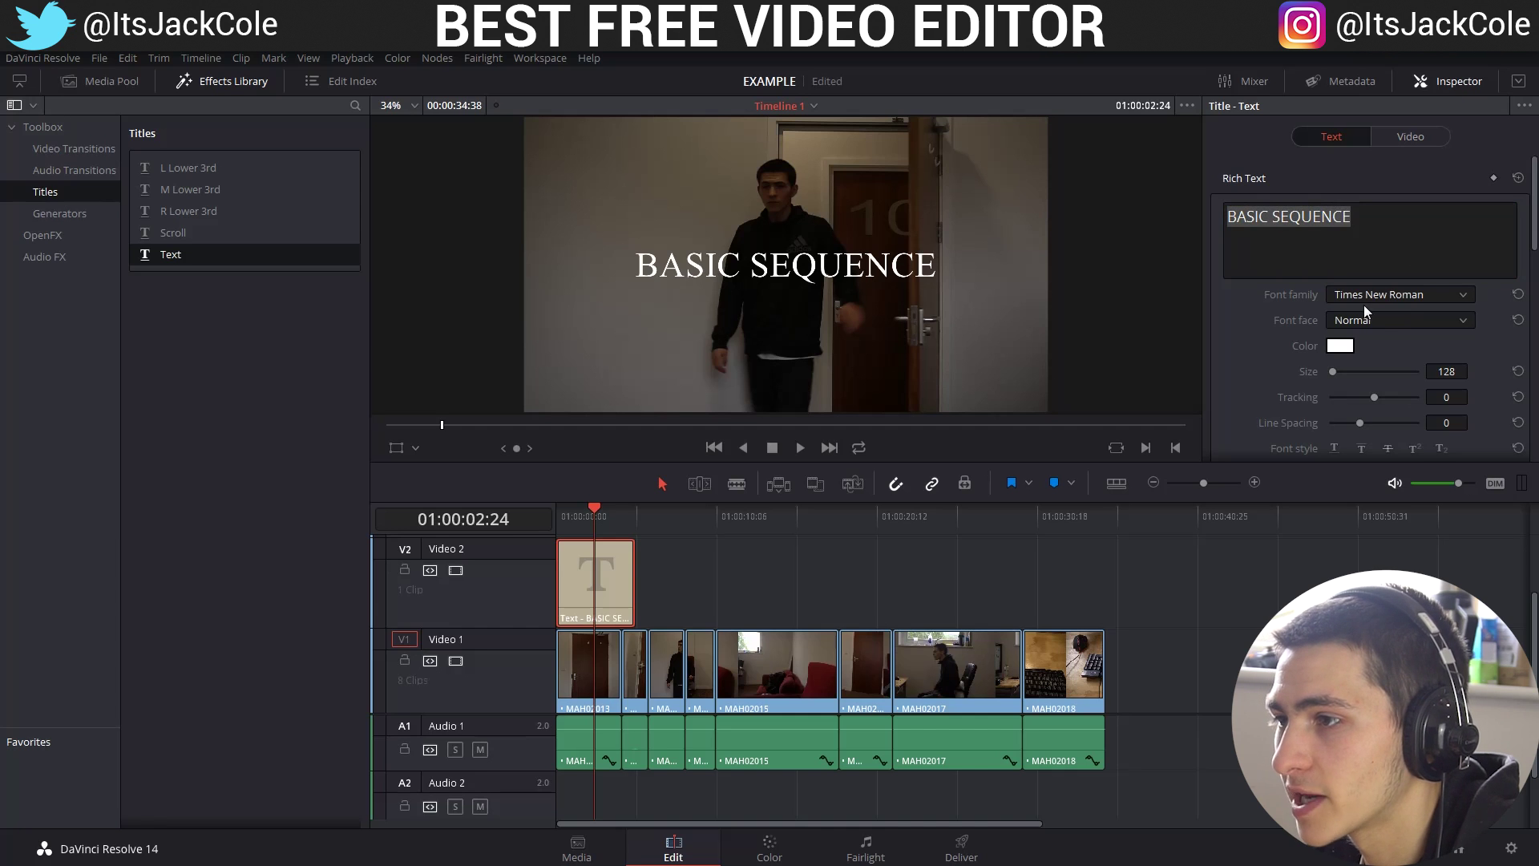
click(1378, 321)
click(1387, 301)
scroll(1380, 422, up, 10)
scroll(1379, 421, up, 4)
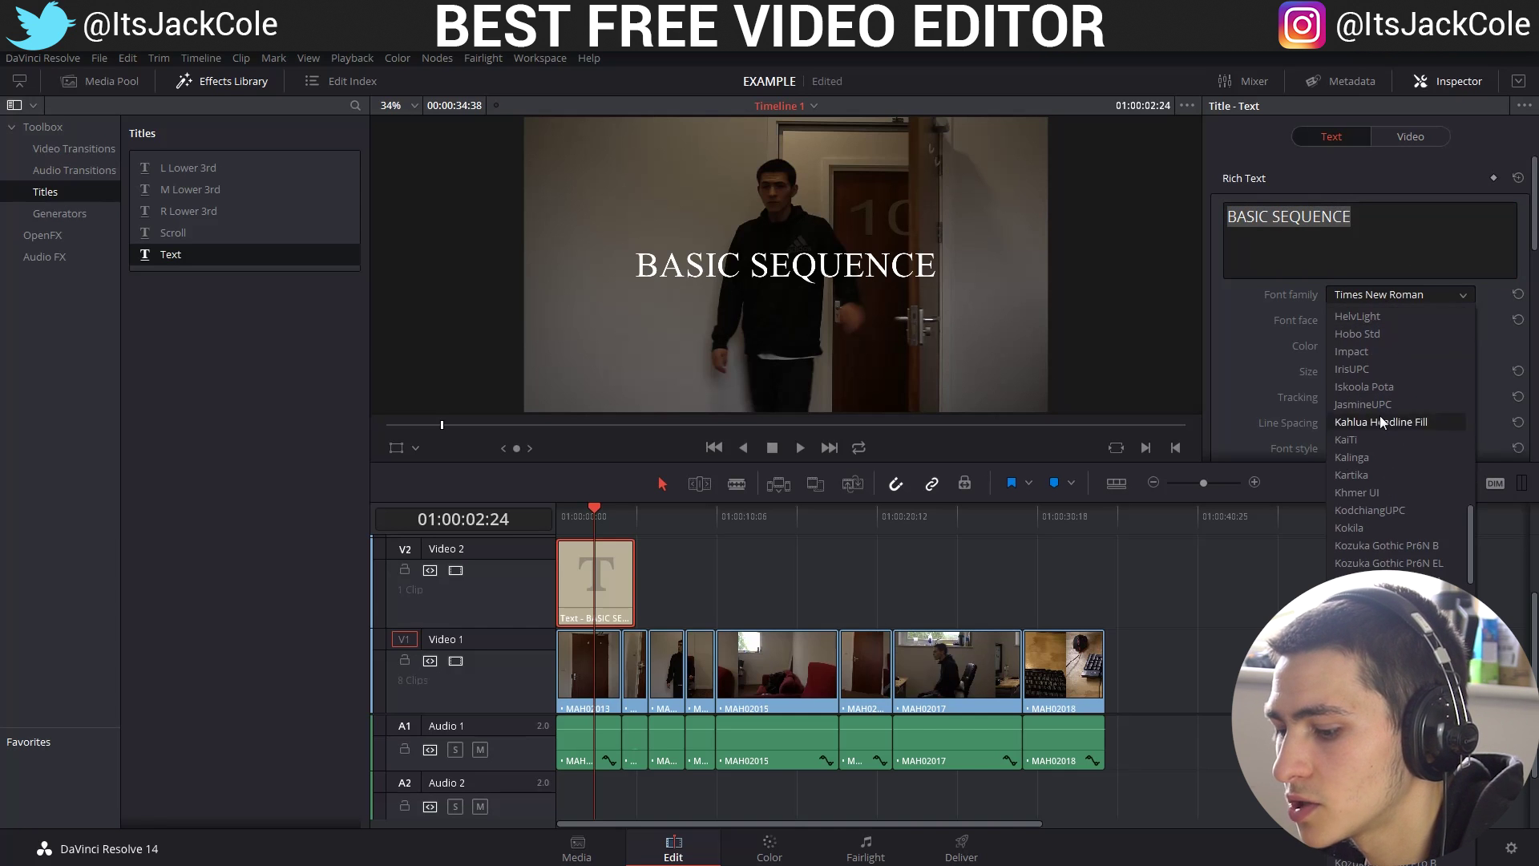
click(1387, 404)
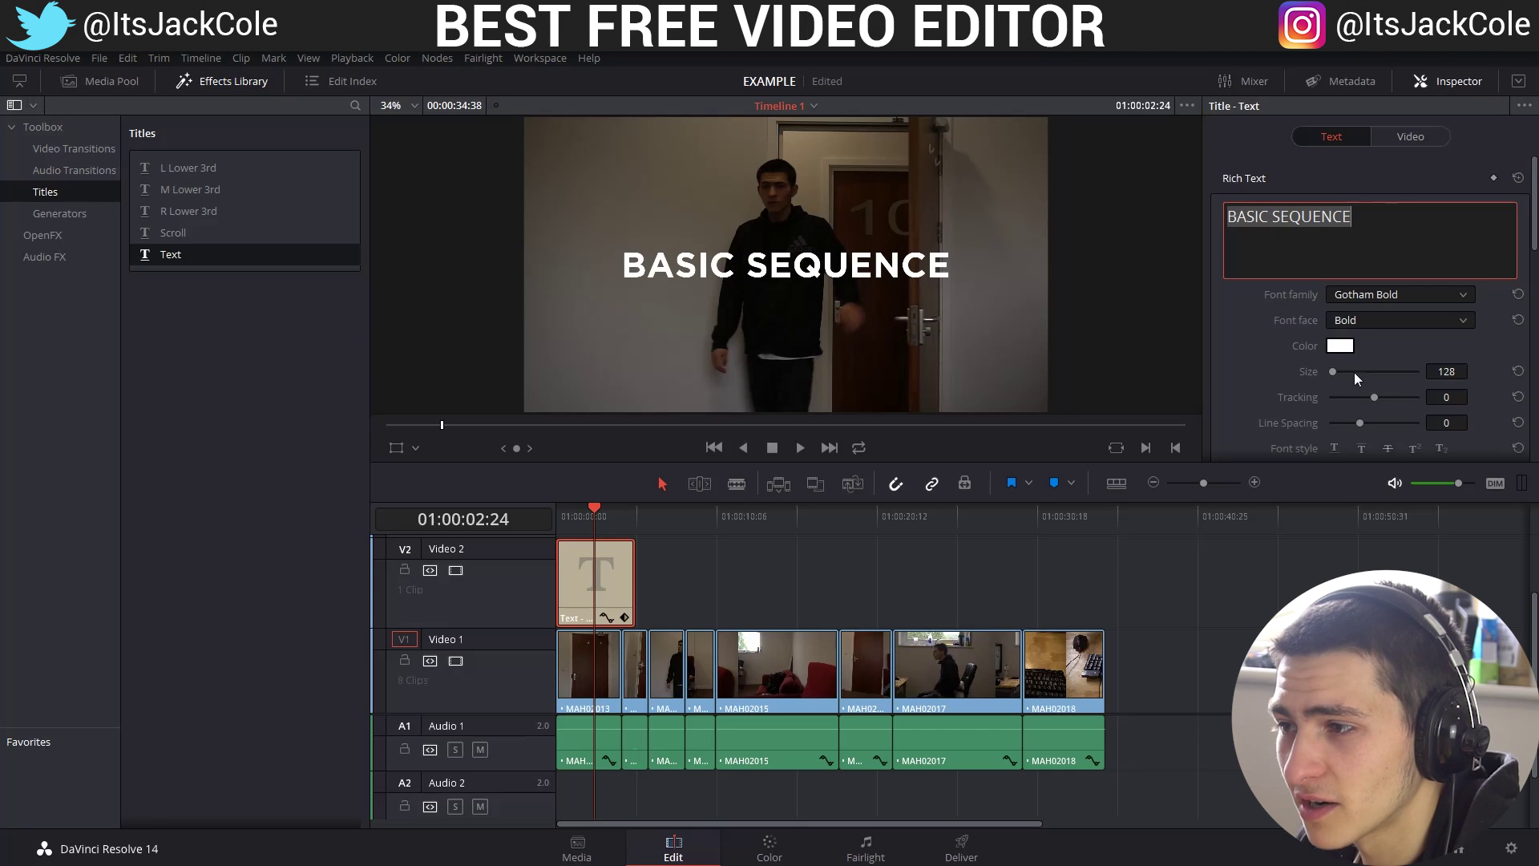
drag(1338, 371, 1332, 377)
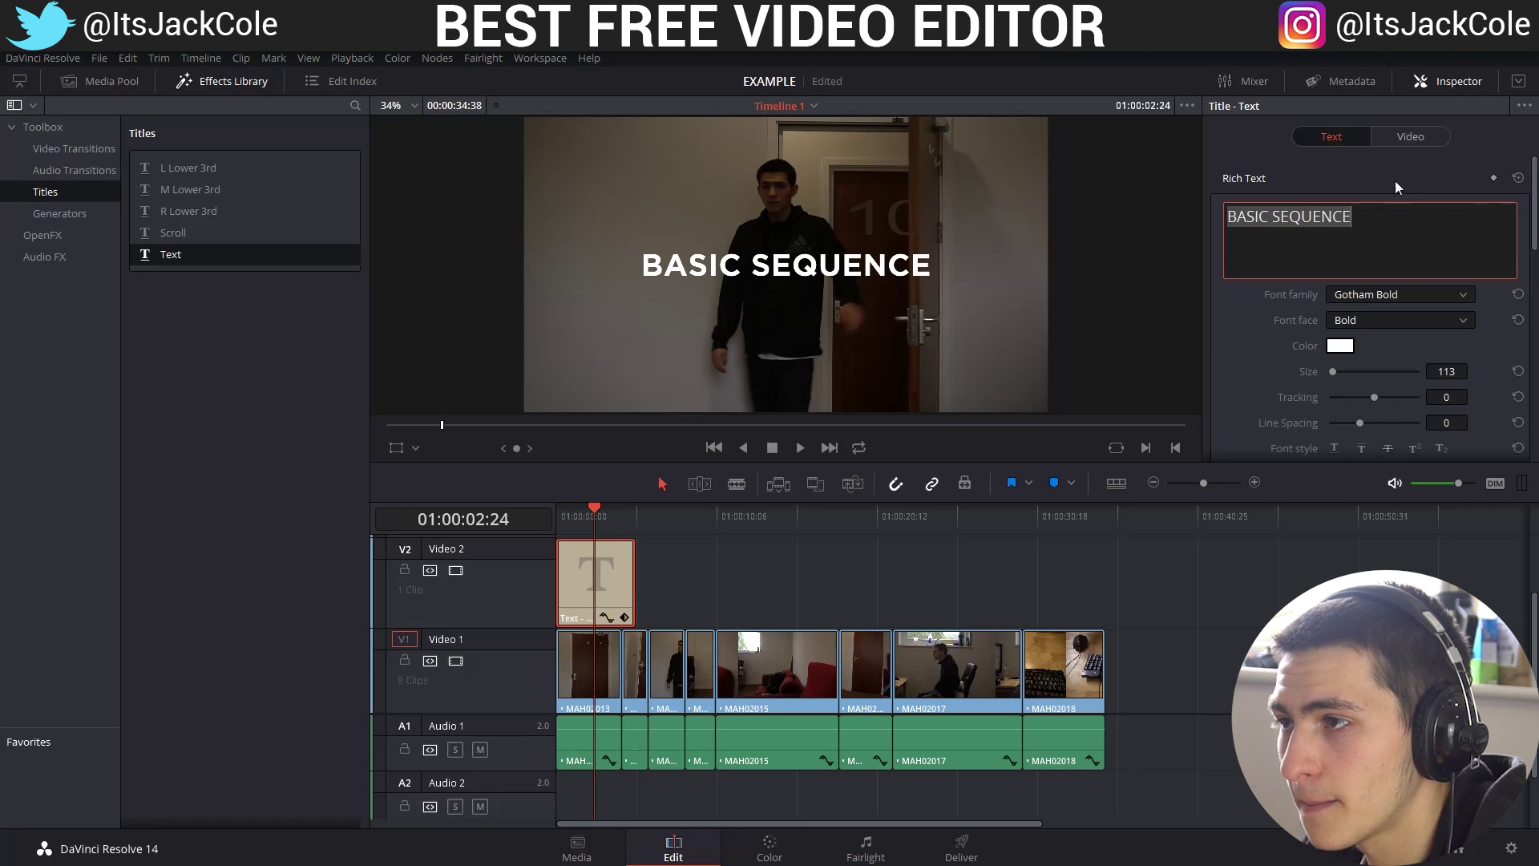
ctrl+click(603, 579)
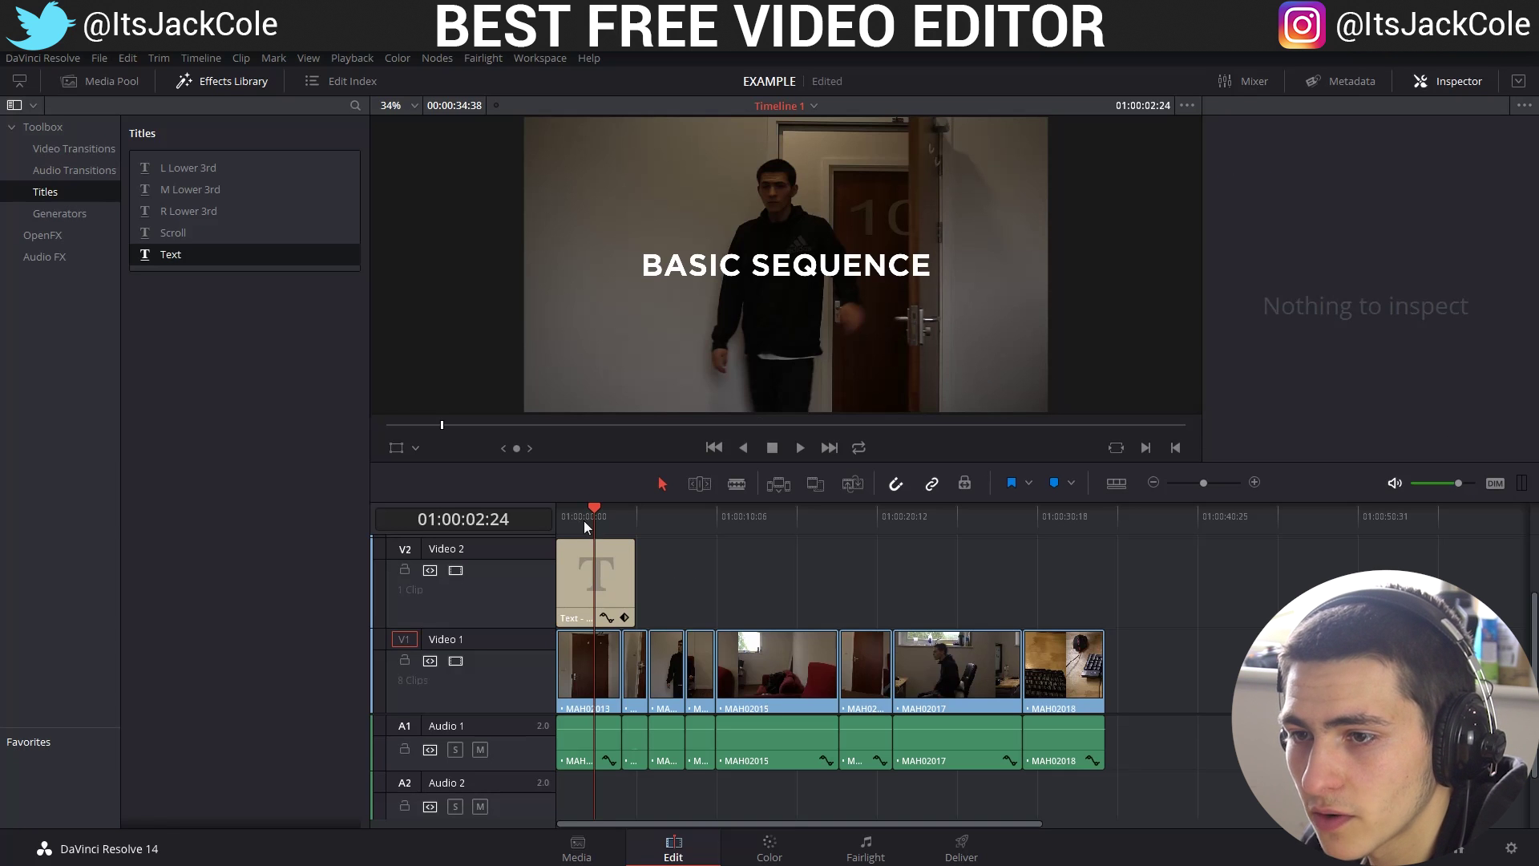
Trim the title to start about a second into the sequence and end with MAH02013, playing it back from the start
key(Home)
drag(559, 570, 570, 570)
key(space)
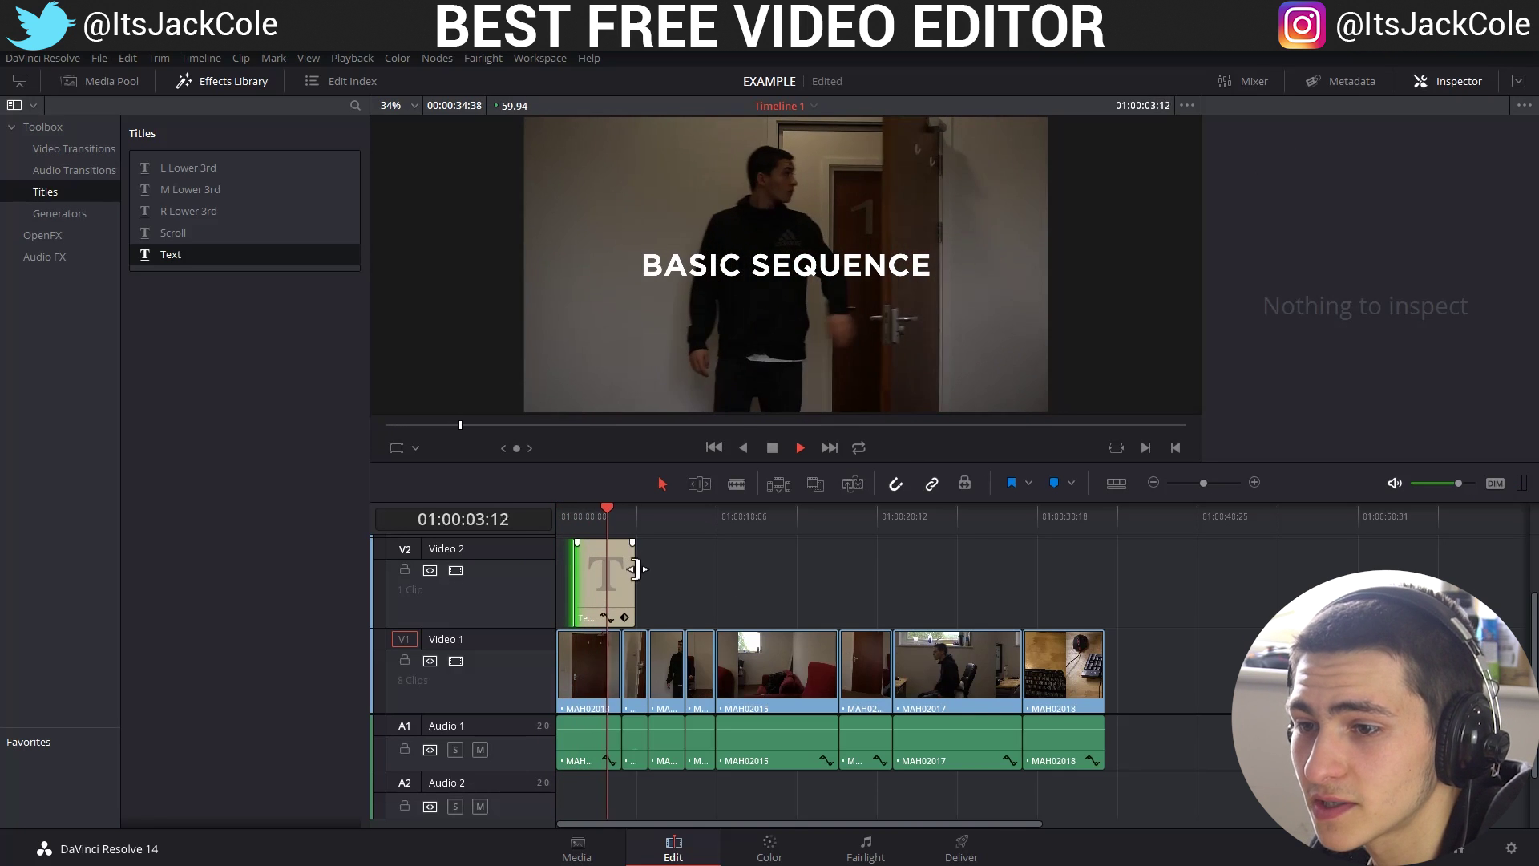
drag(634, 582, 621, 581)
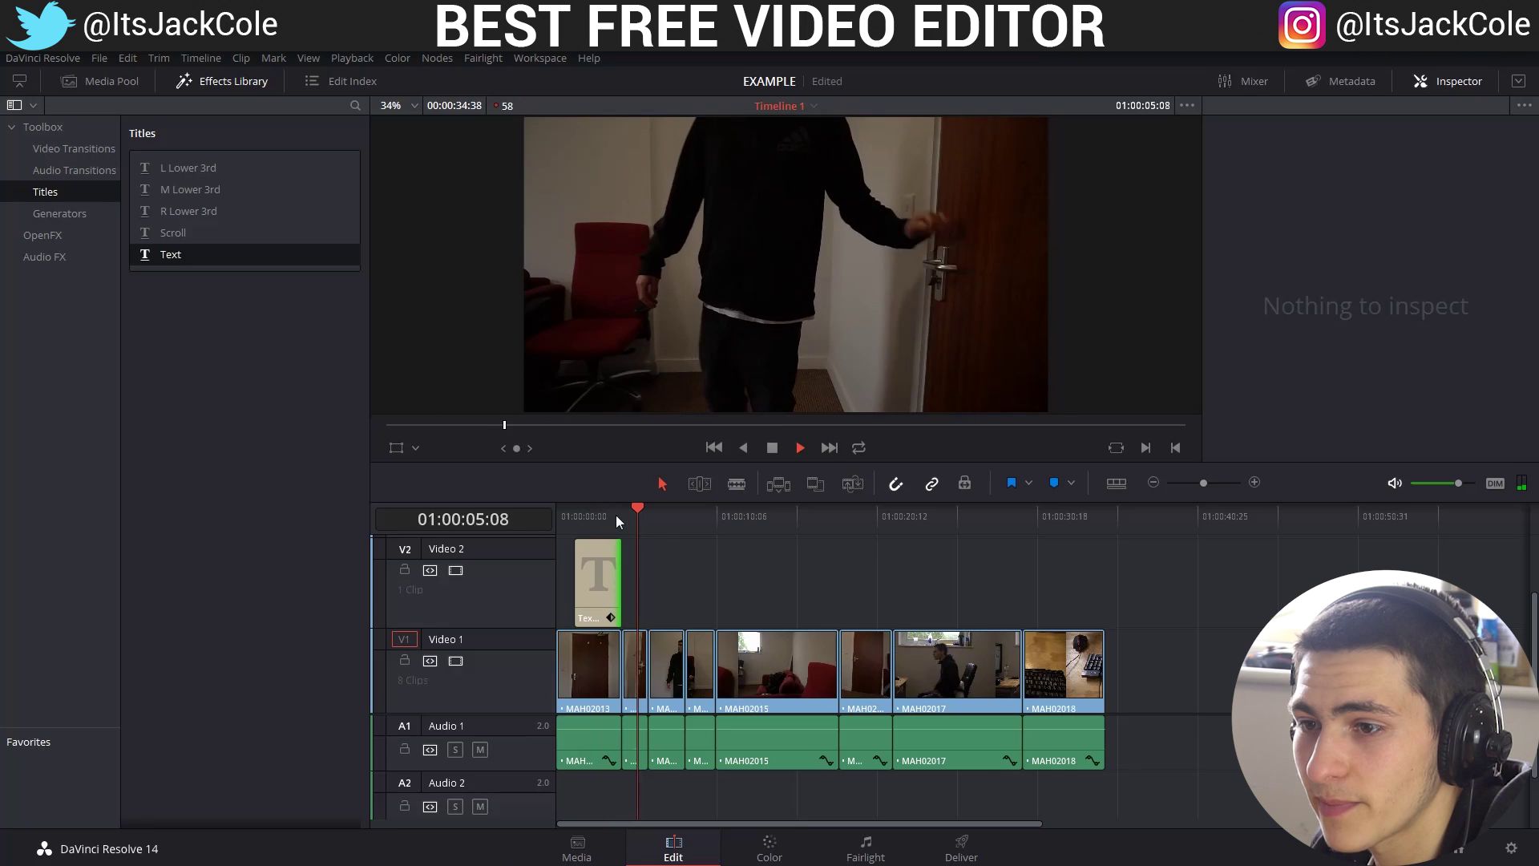
drag(616, 515, 532, 525)
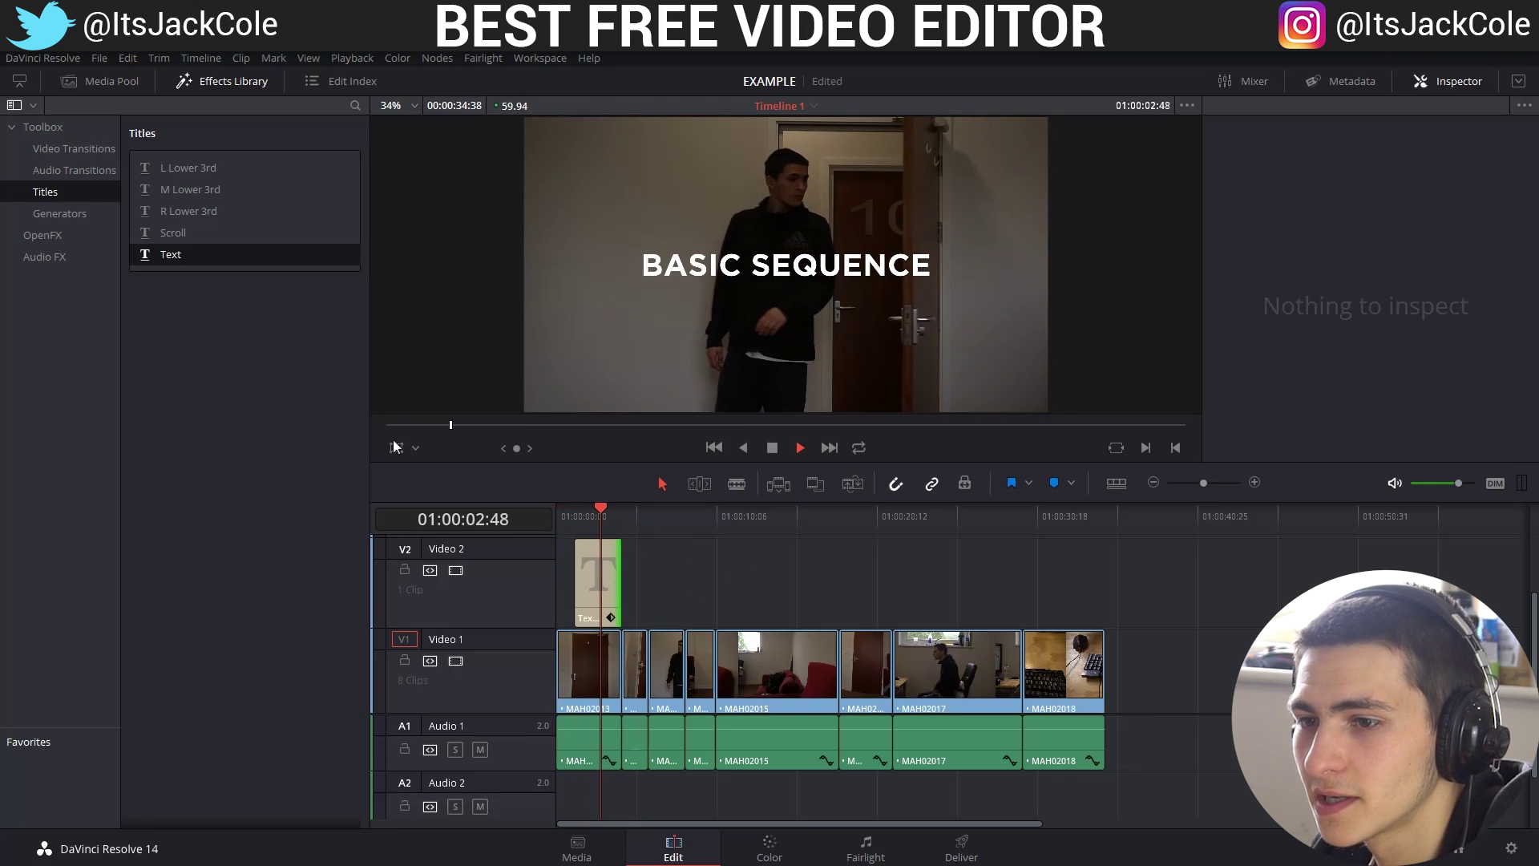
Apply an Additive Dissolve to the start of the title on Video 2 and play the sequence from the beginning into MAH02017
click(77, 150)
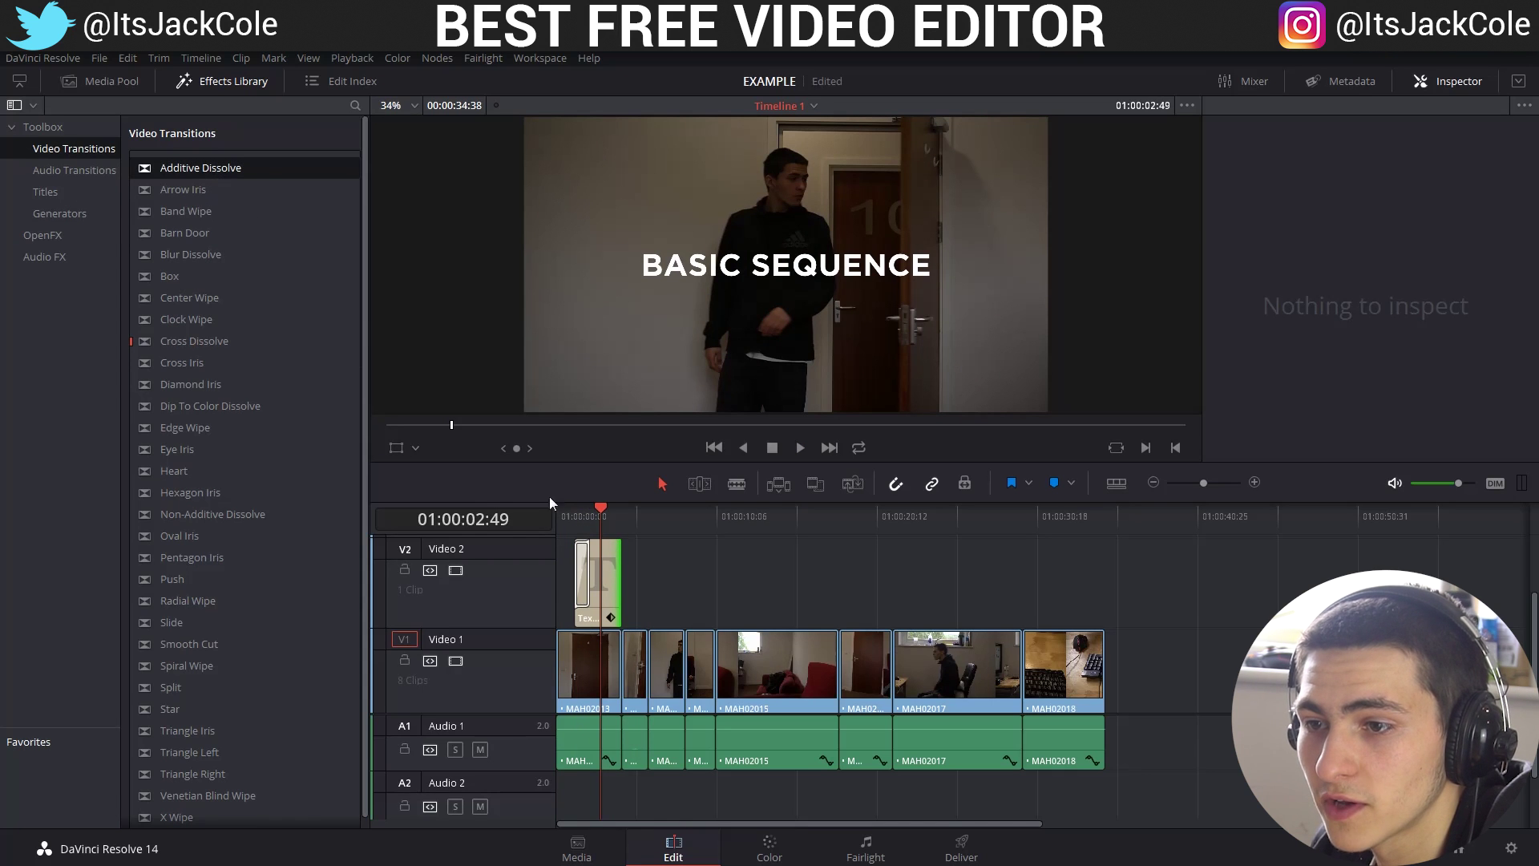
key(Home)
key(space)
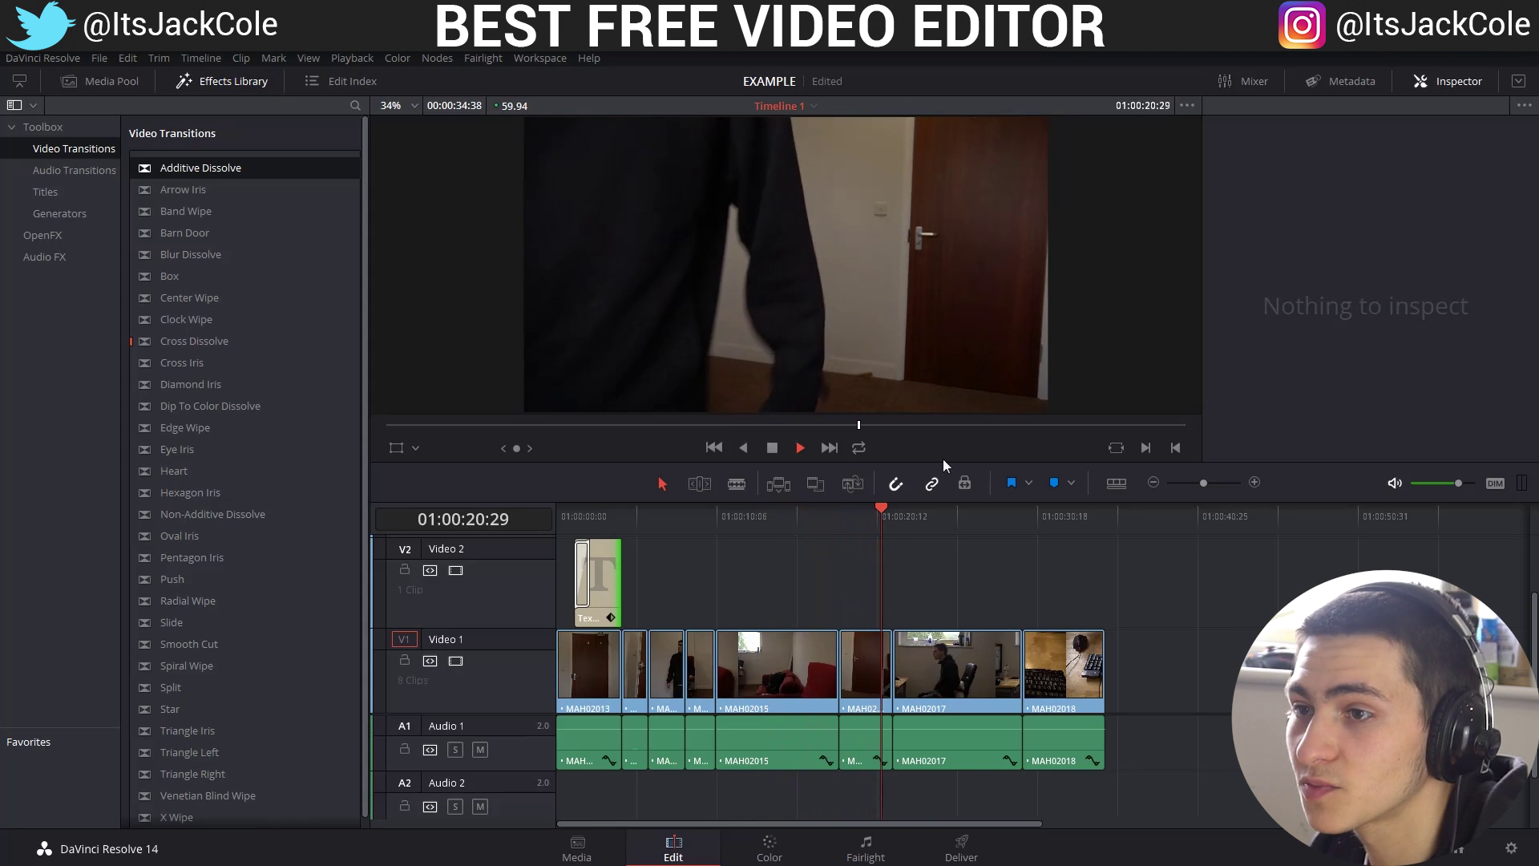
key(space)
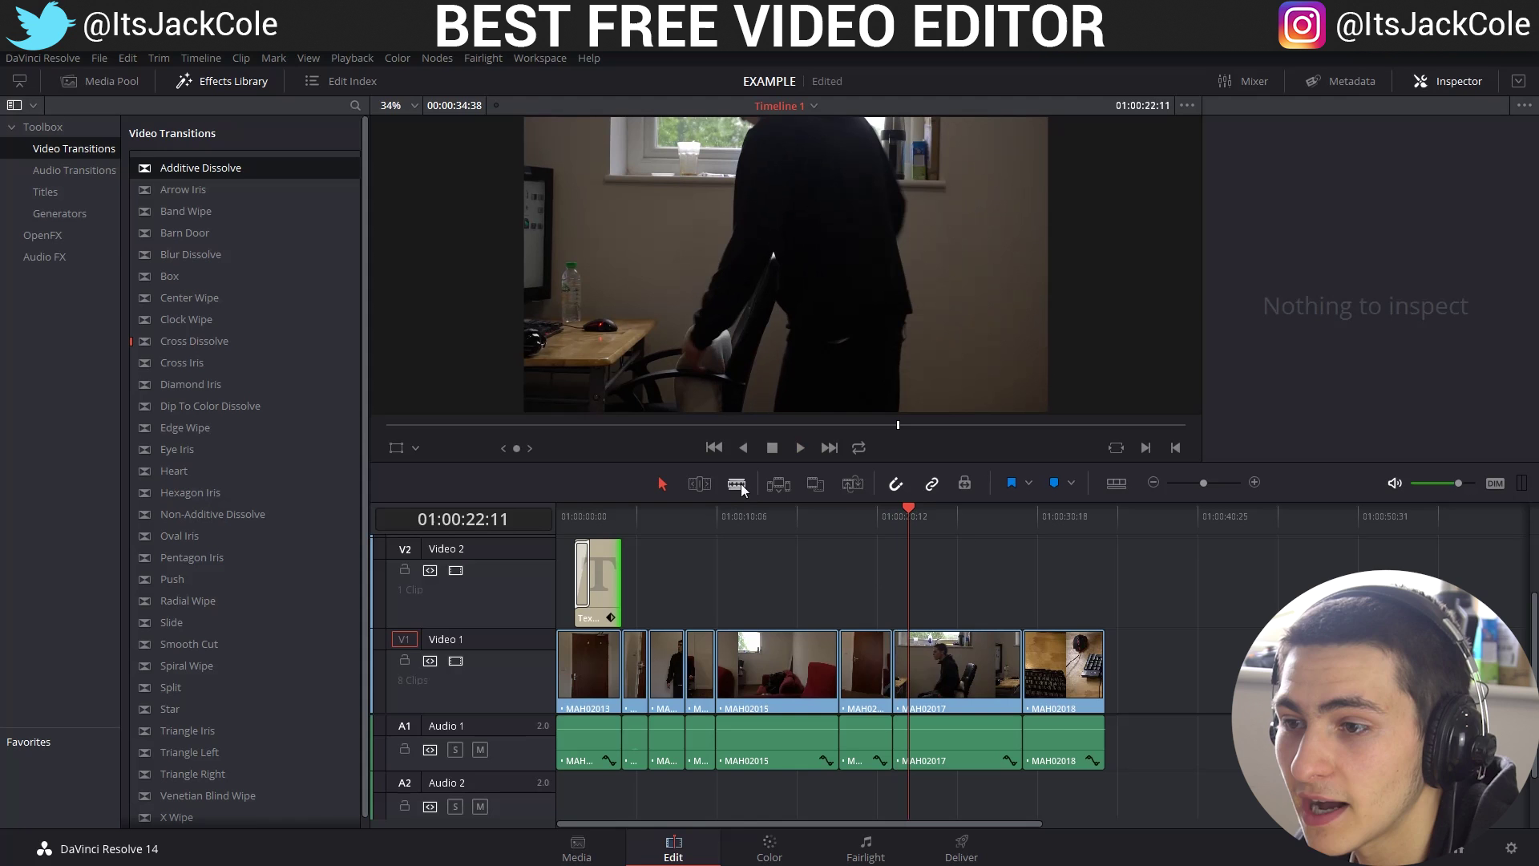
Play on through MAH02017 and check the cut from MAH02017 to MAH02018
click(735, 484)
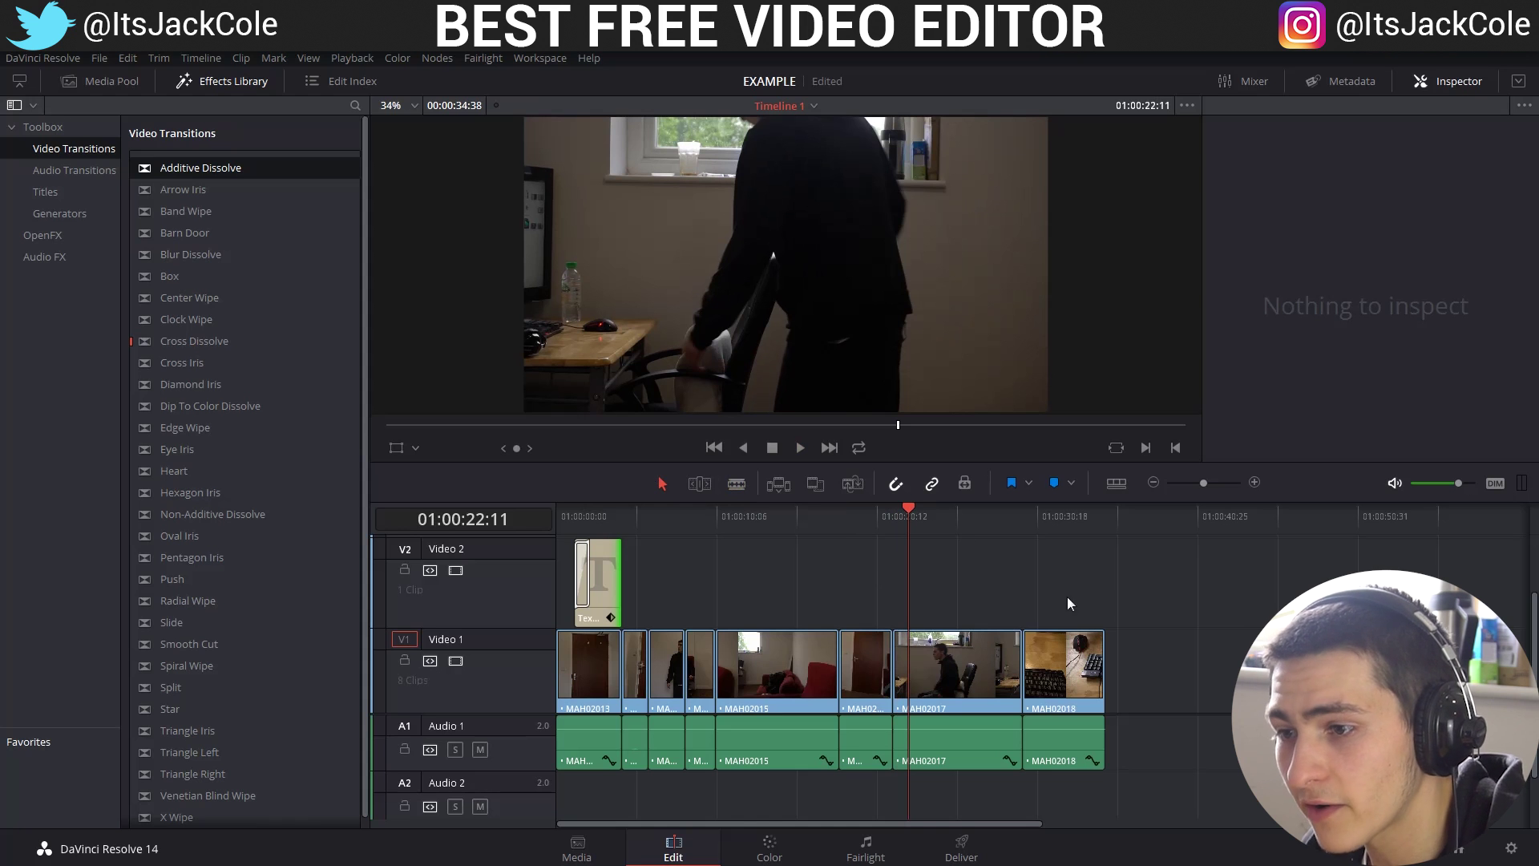
key(space)
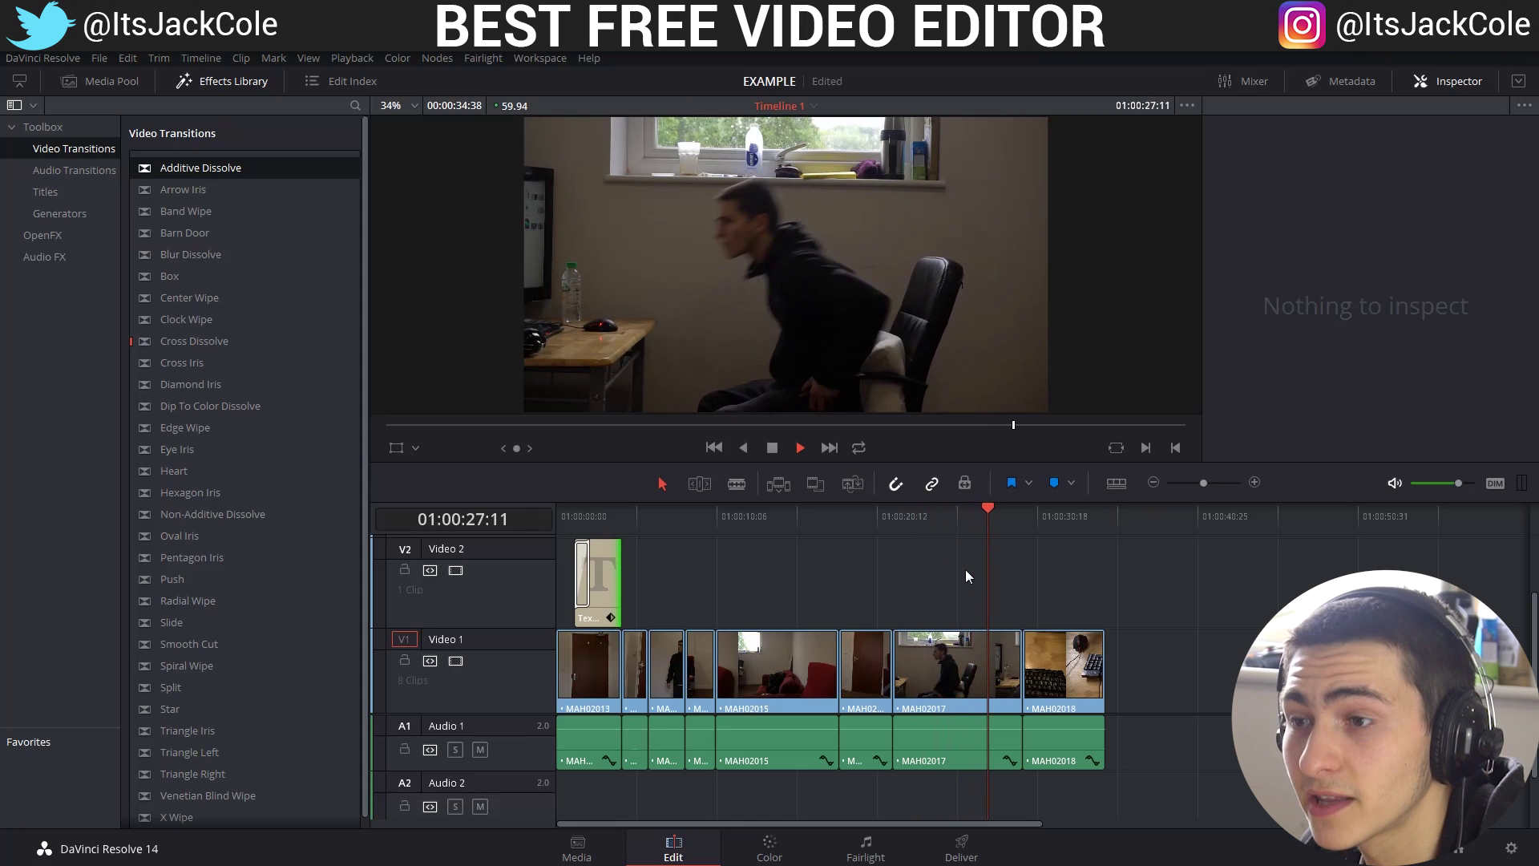
click(1017, 512)
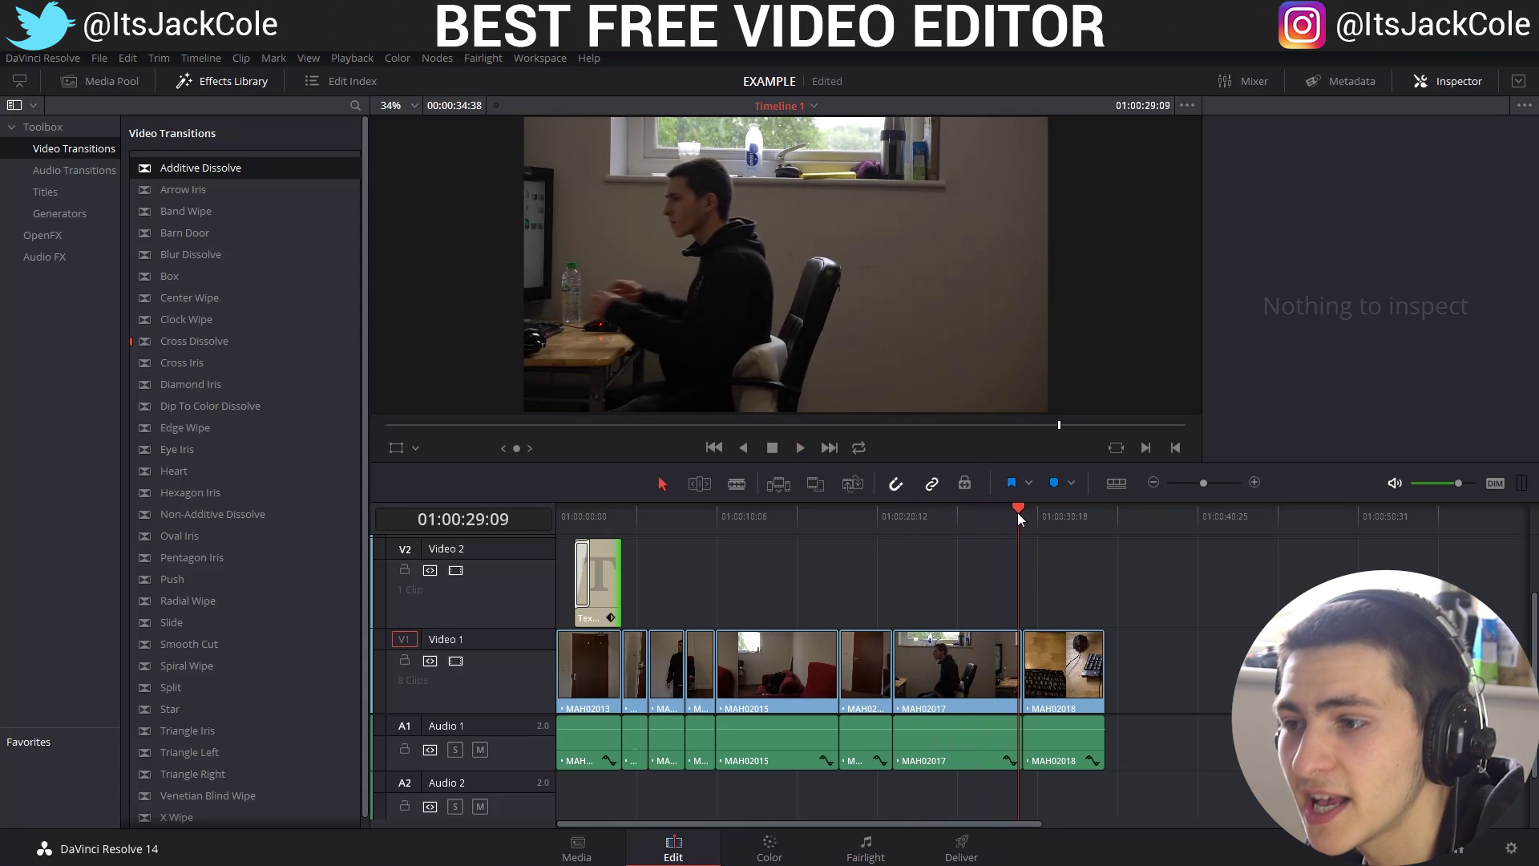
key(space)
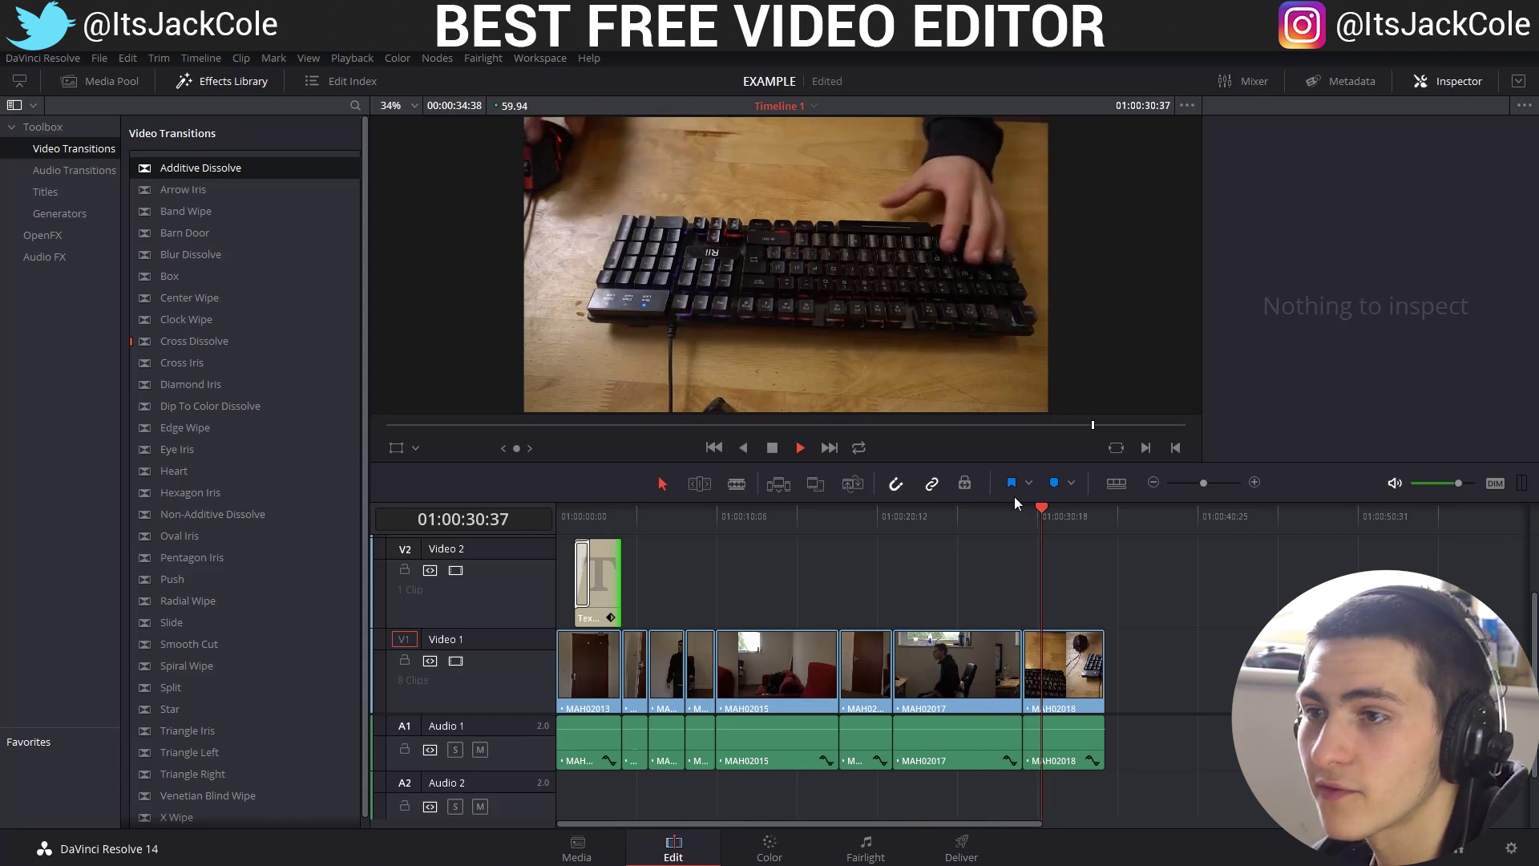
Replay the titled sequence from the start of the timeline into MAH02018 and restart playback from the beginning
key(Home)
key(space)
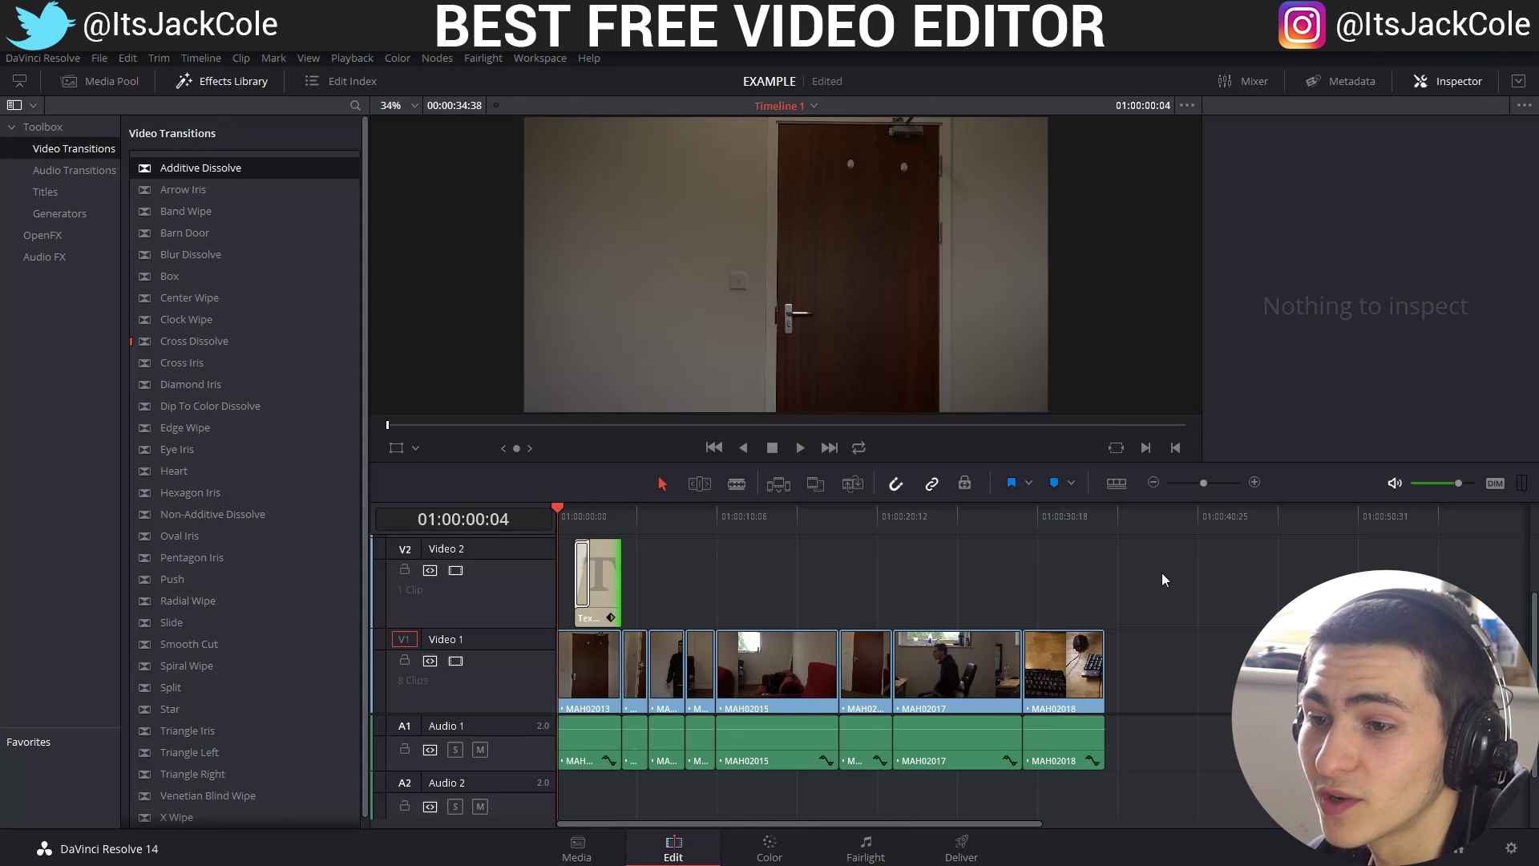
key(space)
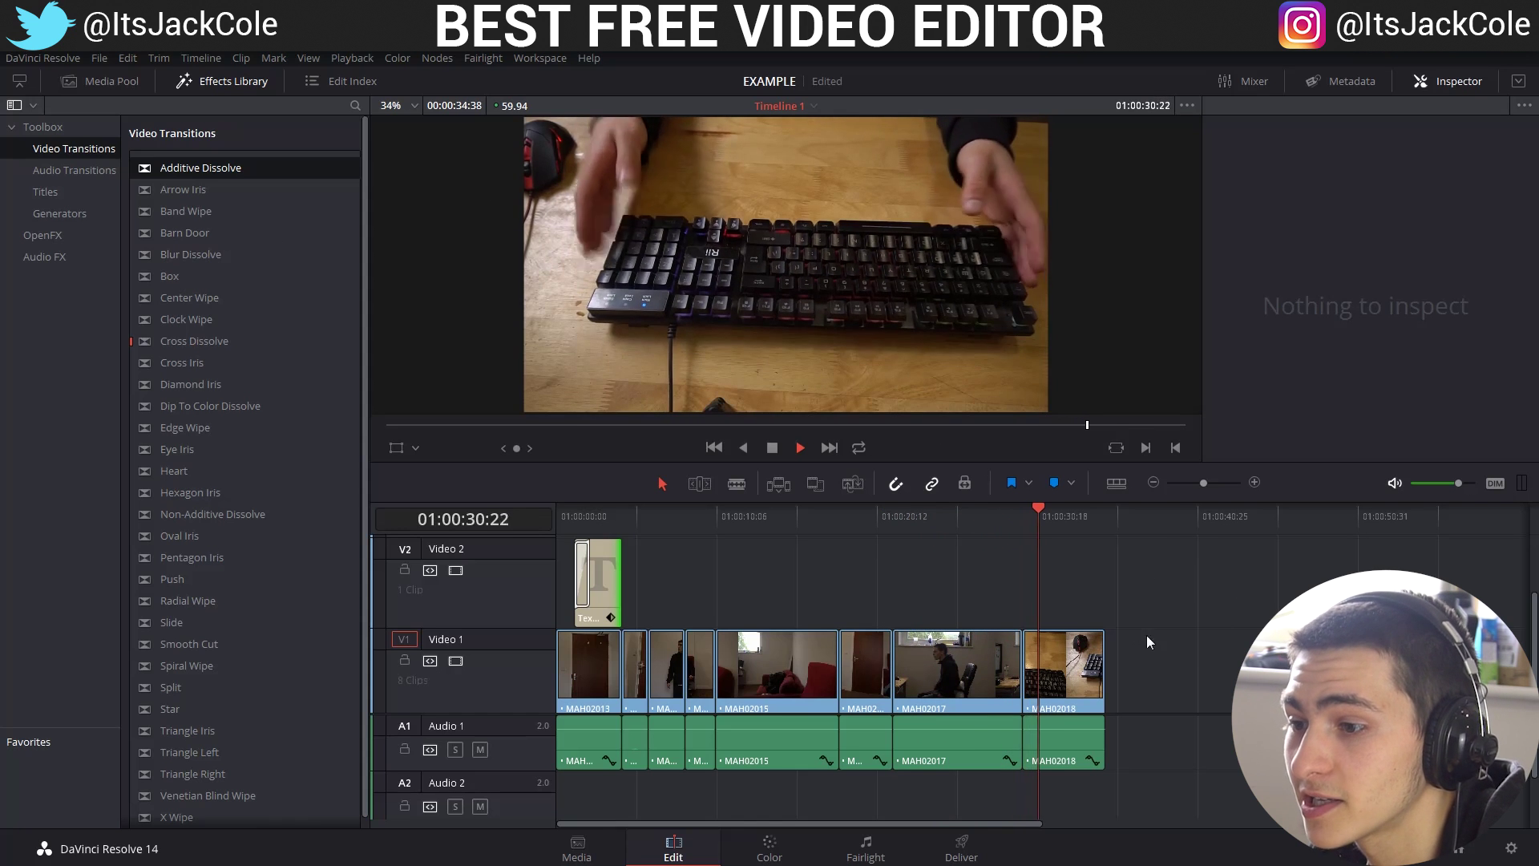
key(space)
key(Home)
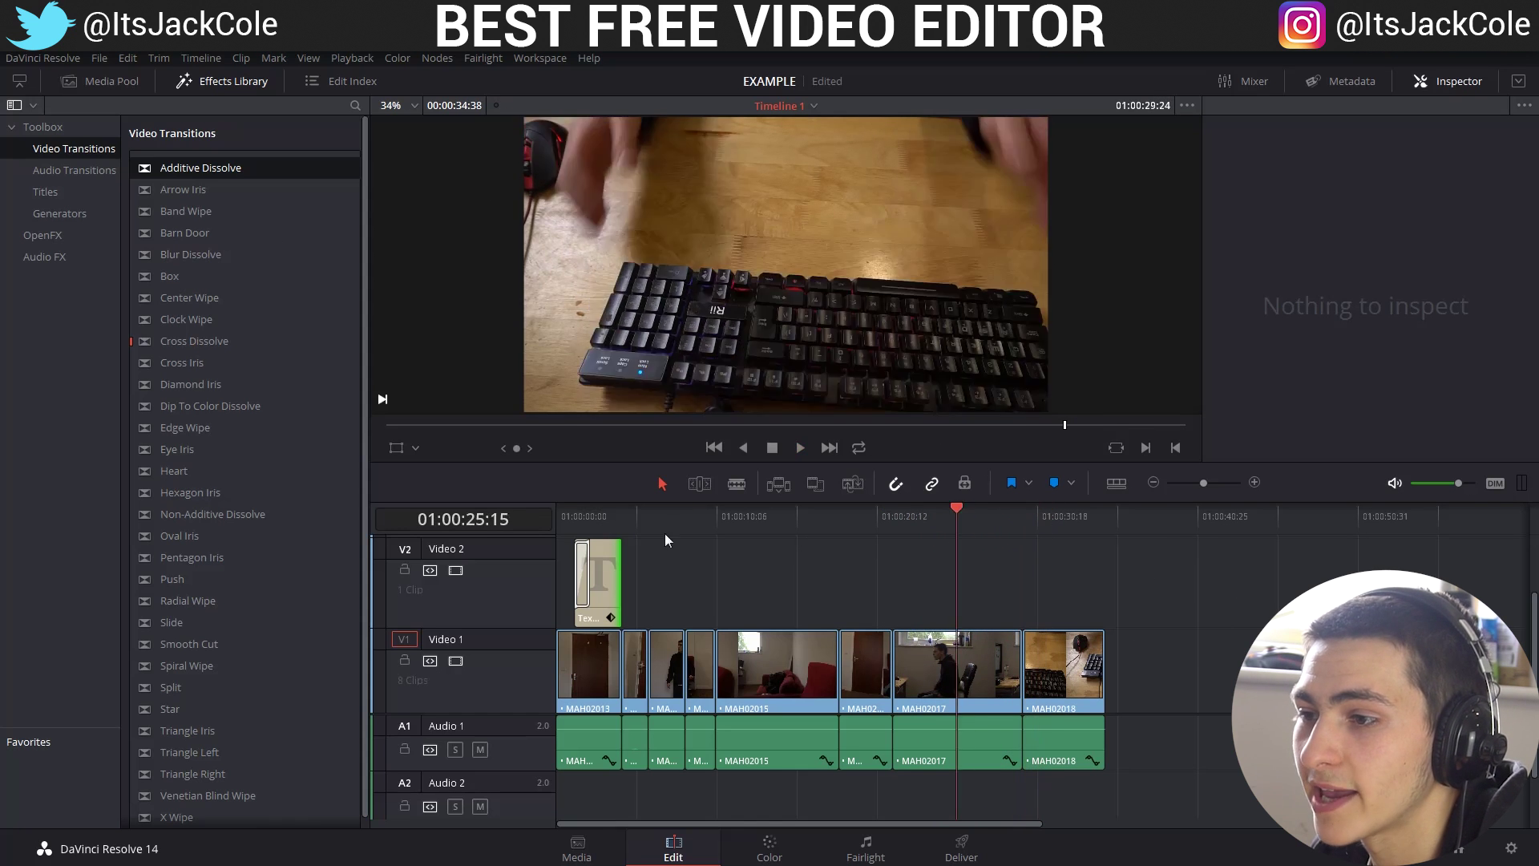
key(space)
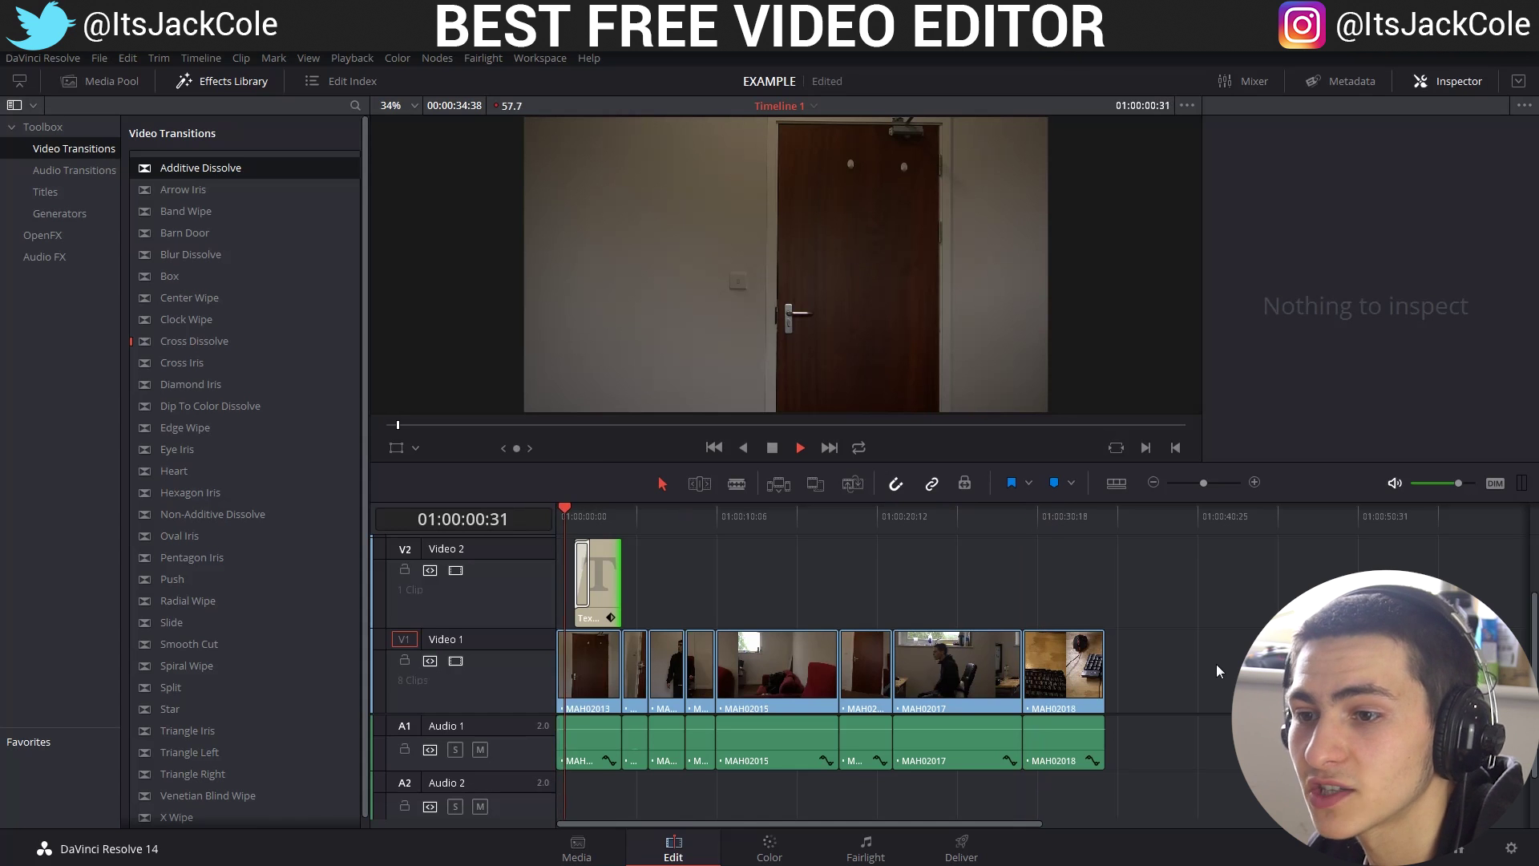